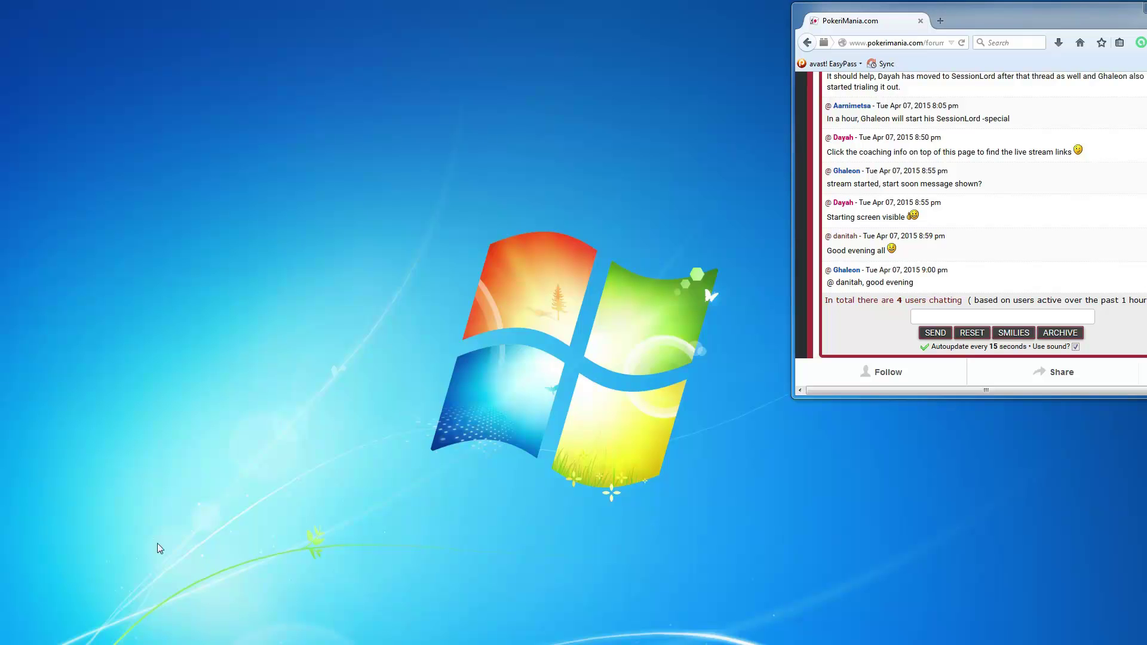
- Launch SessionLord in its current version SL 0.2.3100 and log in with the remembered credentials
key(super)
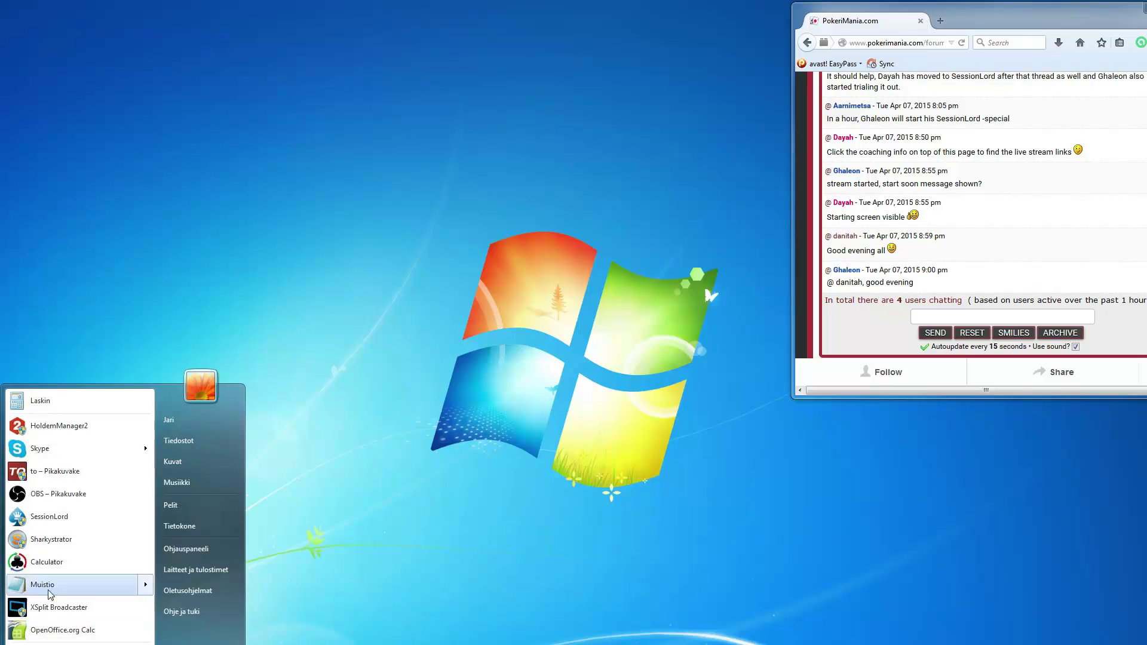
click(49, 517)
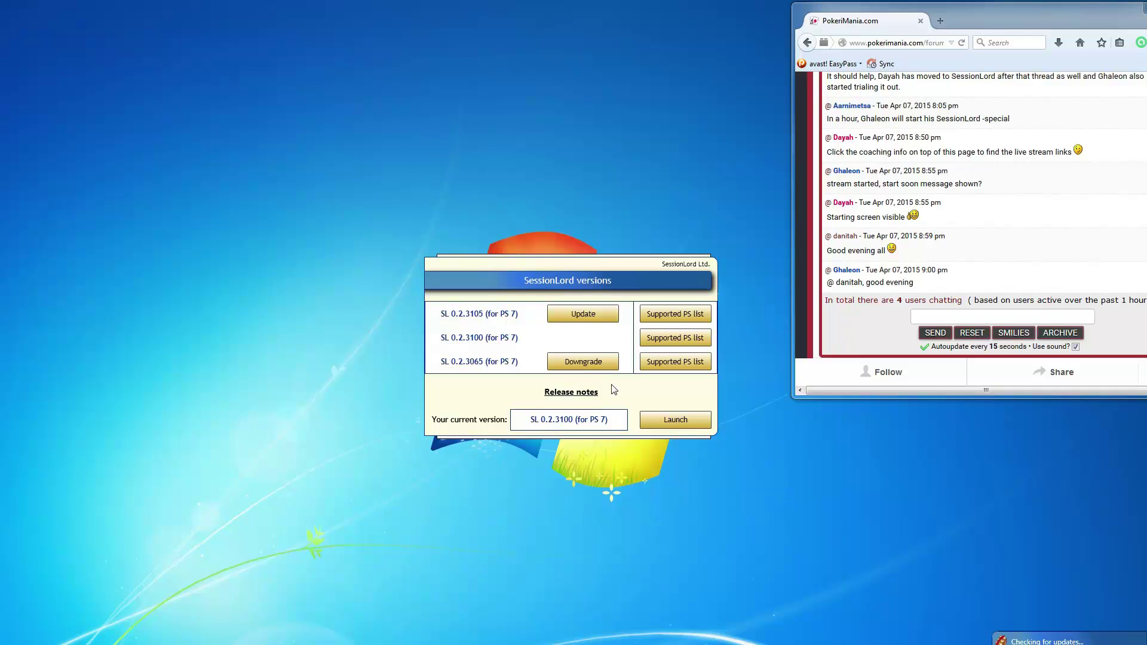
click(679, 421)
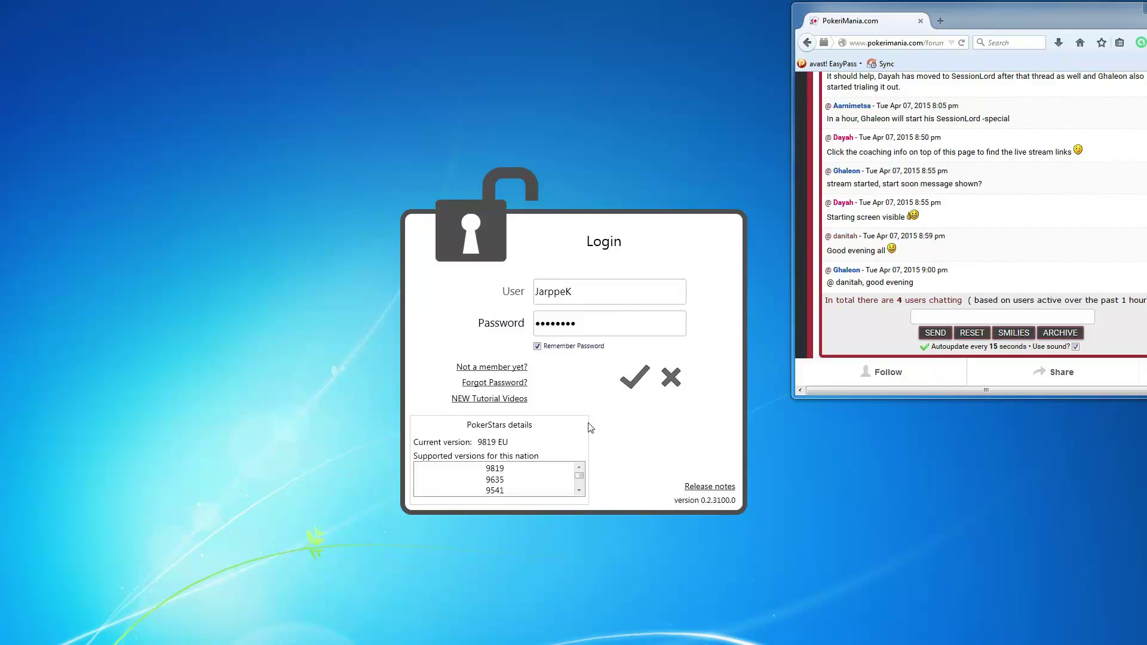
click(634, 378)
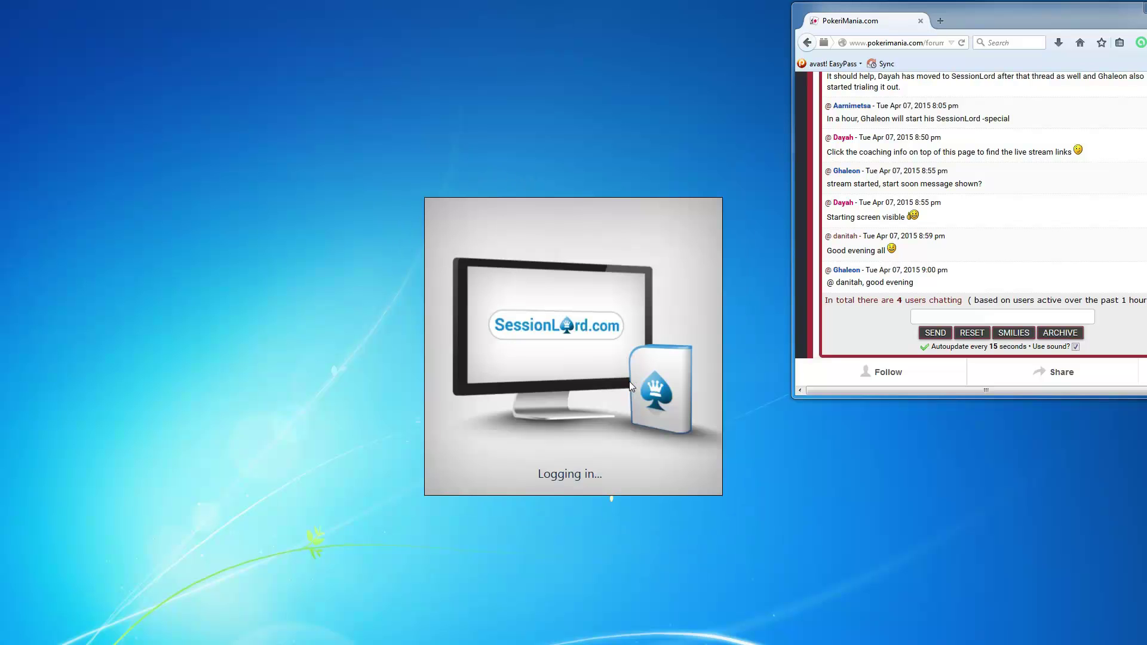
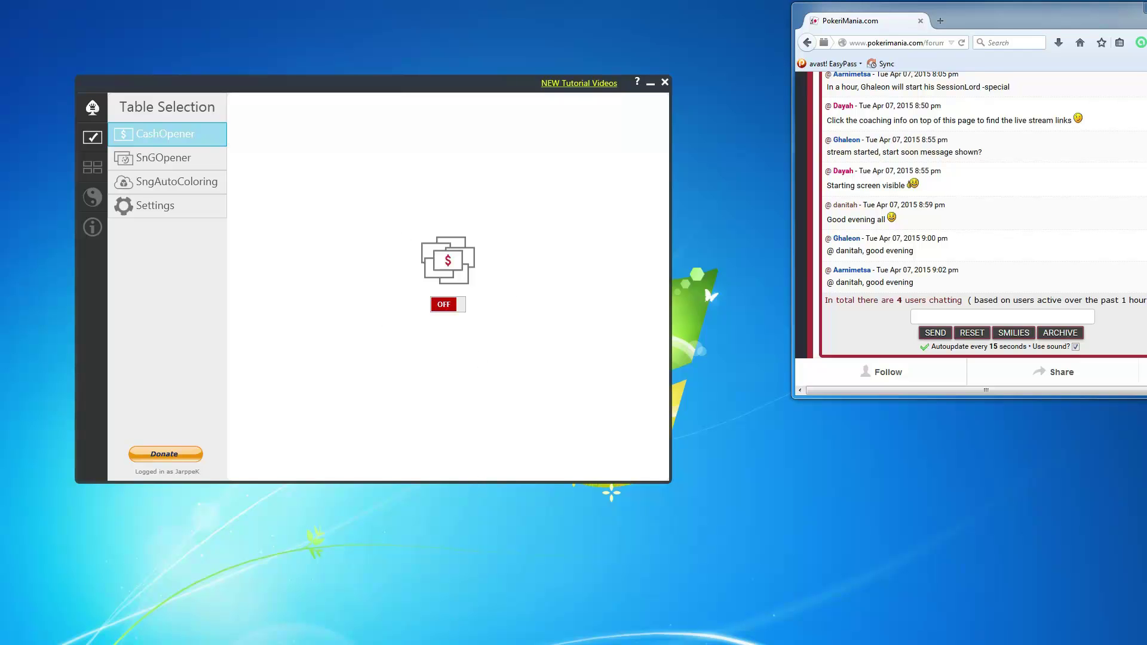
- Bring the PokerStars lobby into view over the SessionLord window, and collapse and restore its account banner
drag(1146, 171, 518, 105)
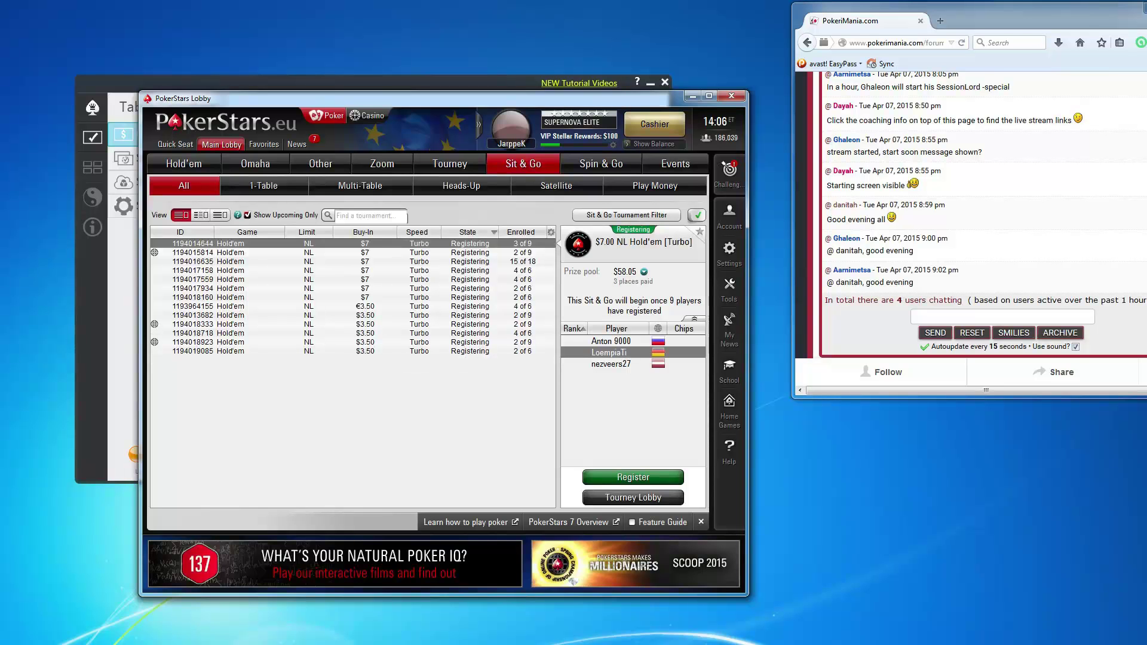
drag(494, 103, 488, 75)
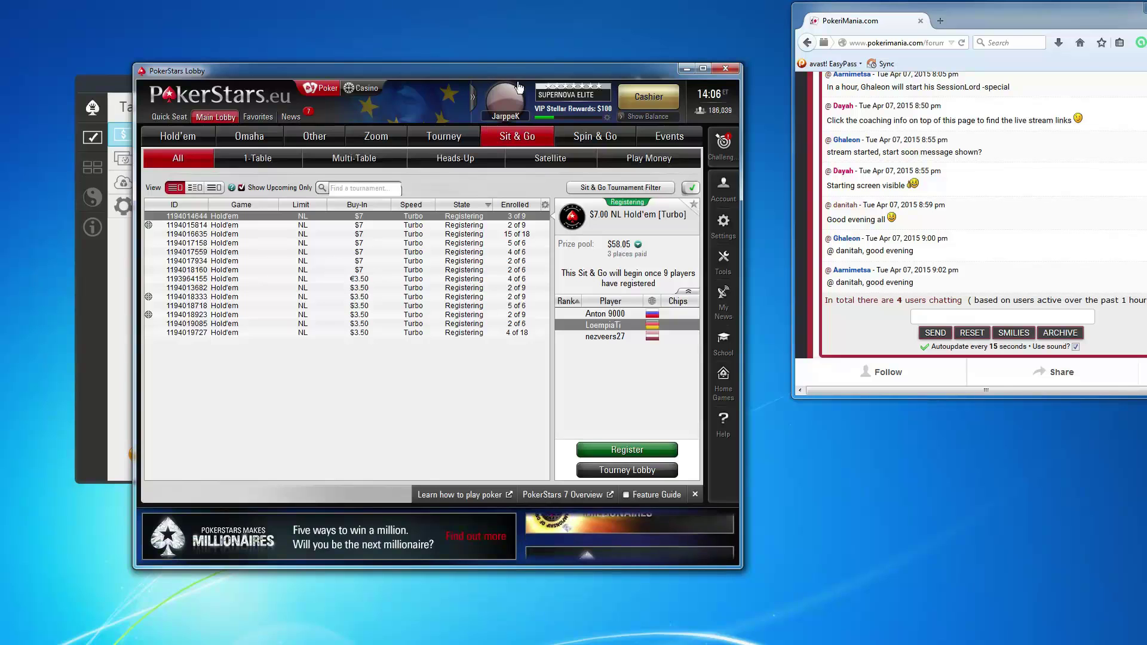
click(473, 100)
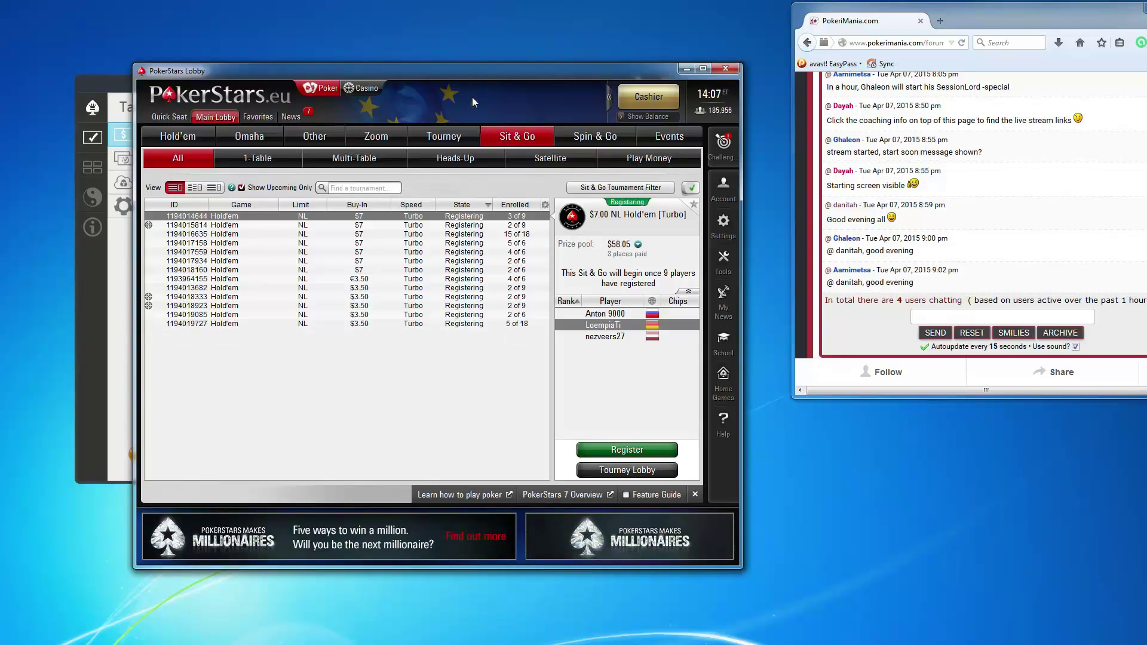
click(609, 100)
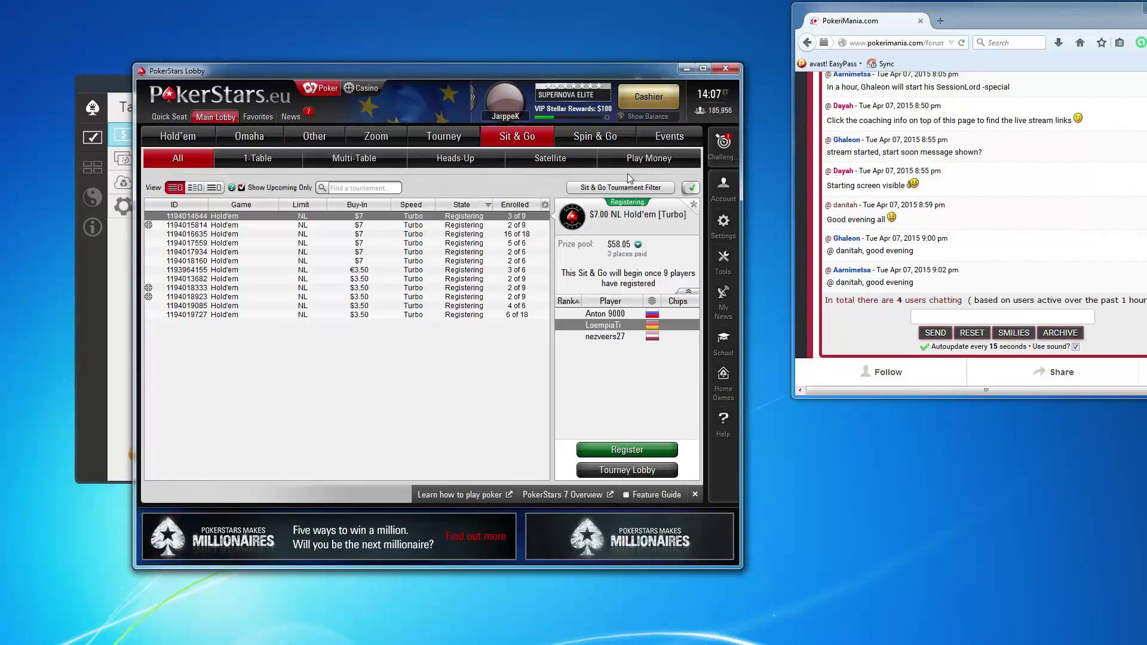
- Open the PokerStars settings and check the Global Language options and the Lobby Display options
click(723, 224)
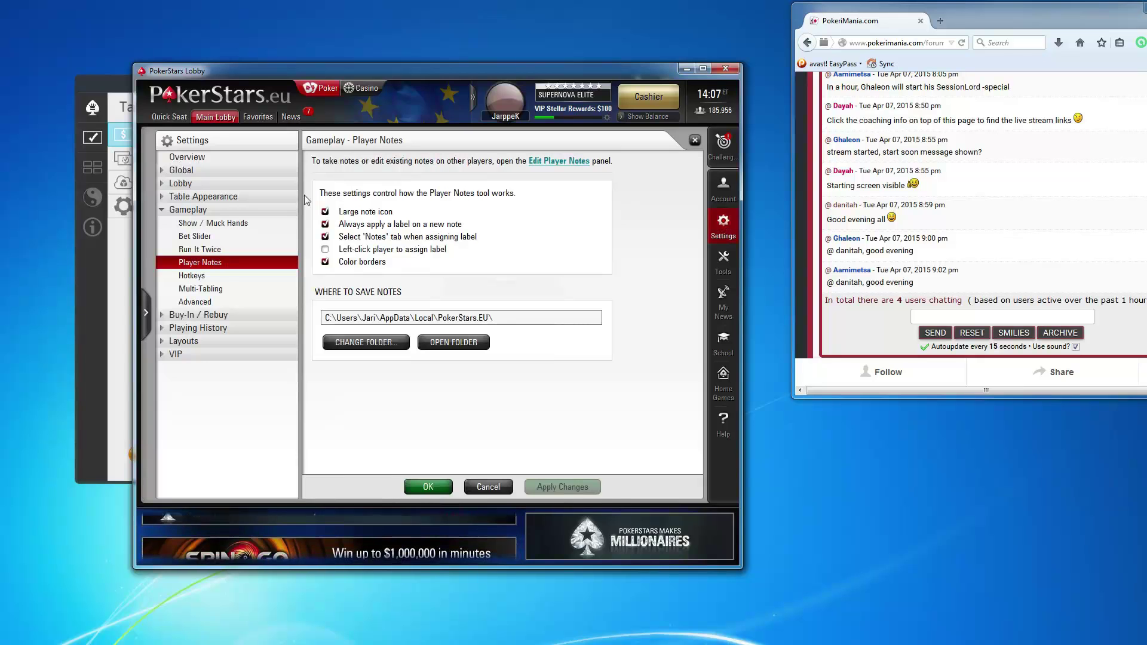
click(197, 171)
click(204, 186)
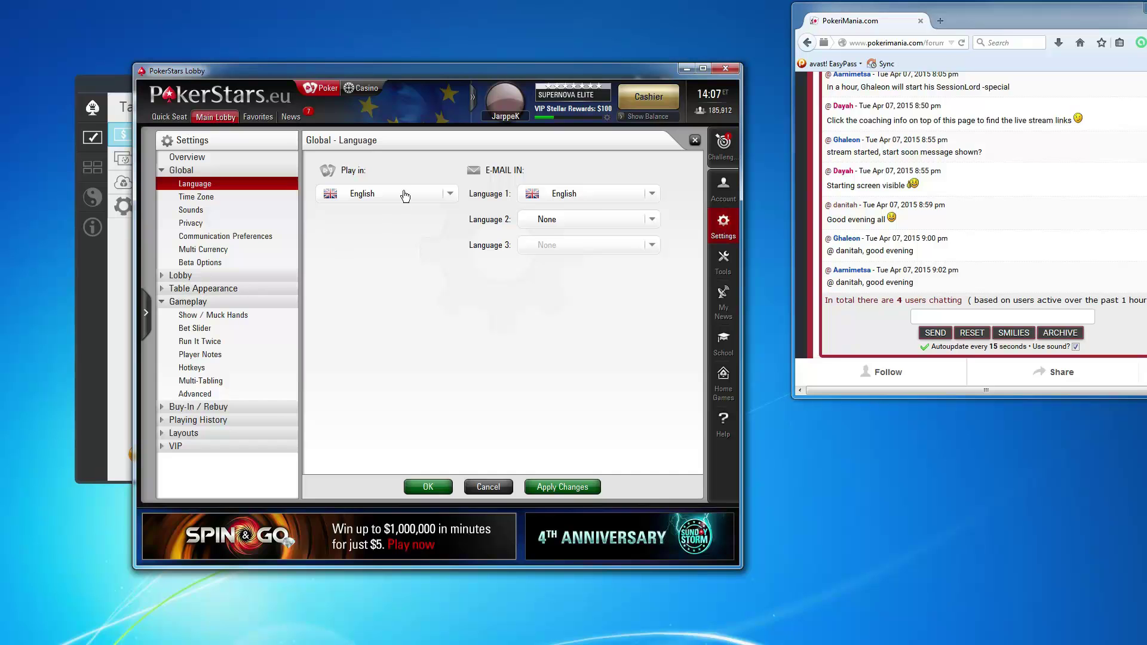
click(206, 276)
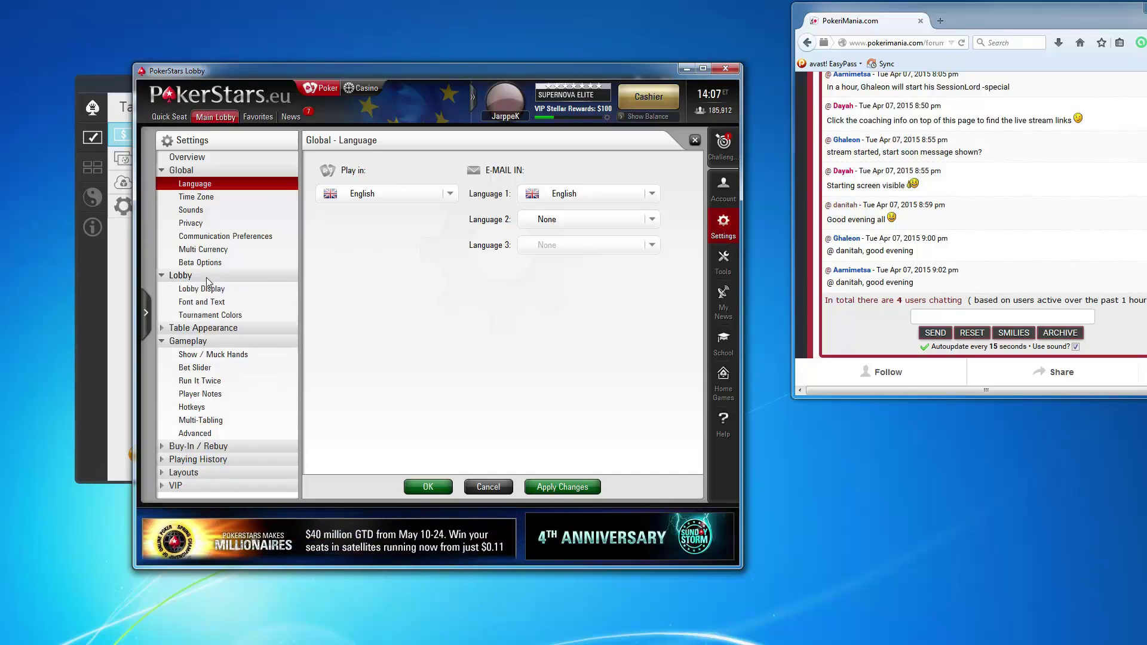
click(203, 290)
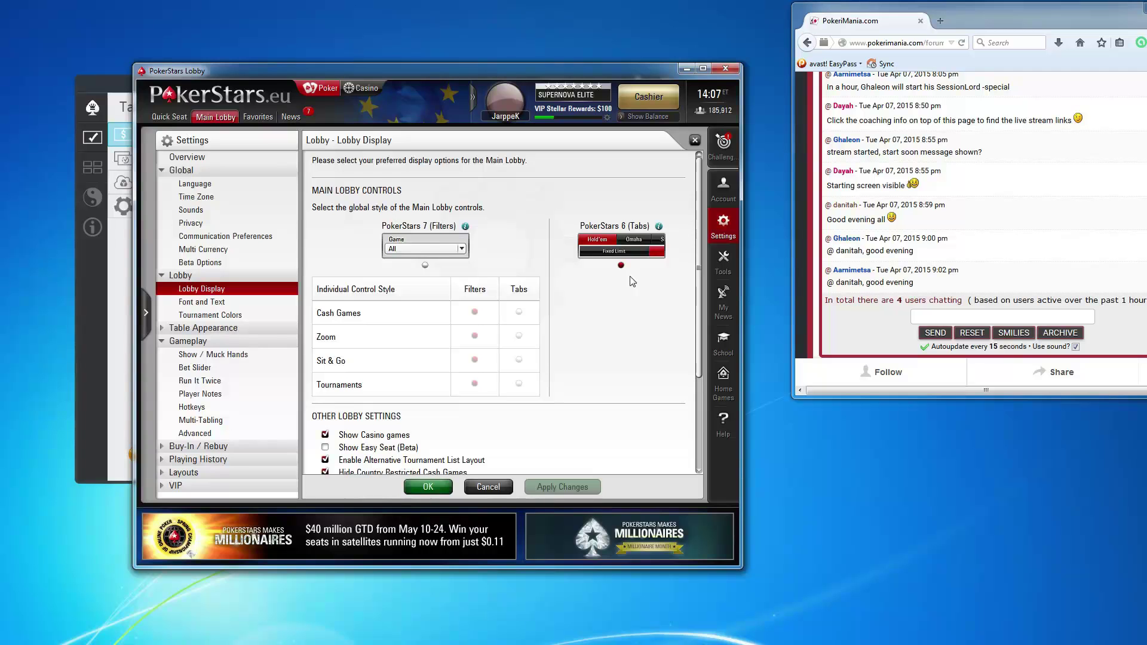
- Check the Player Notes and Multi-Tabling gameplay settings, and put the PokerStars lobby away without changing anything
click(219, 392)
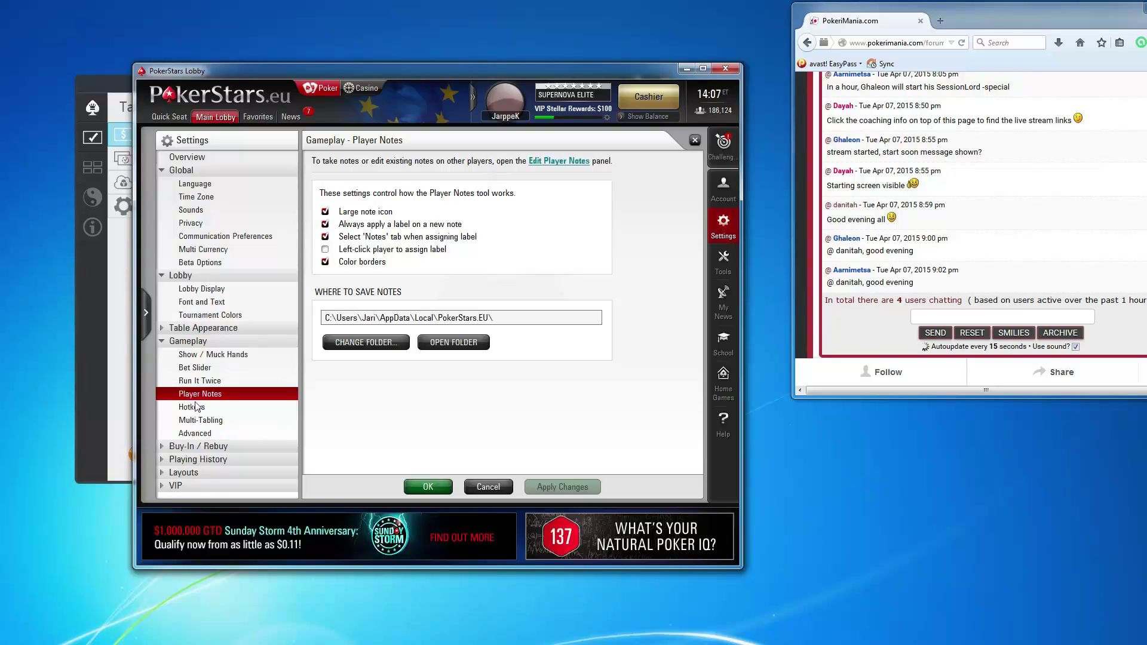
click(201, 420)
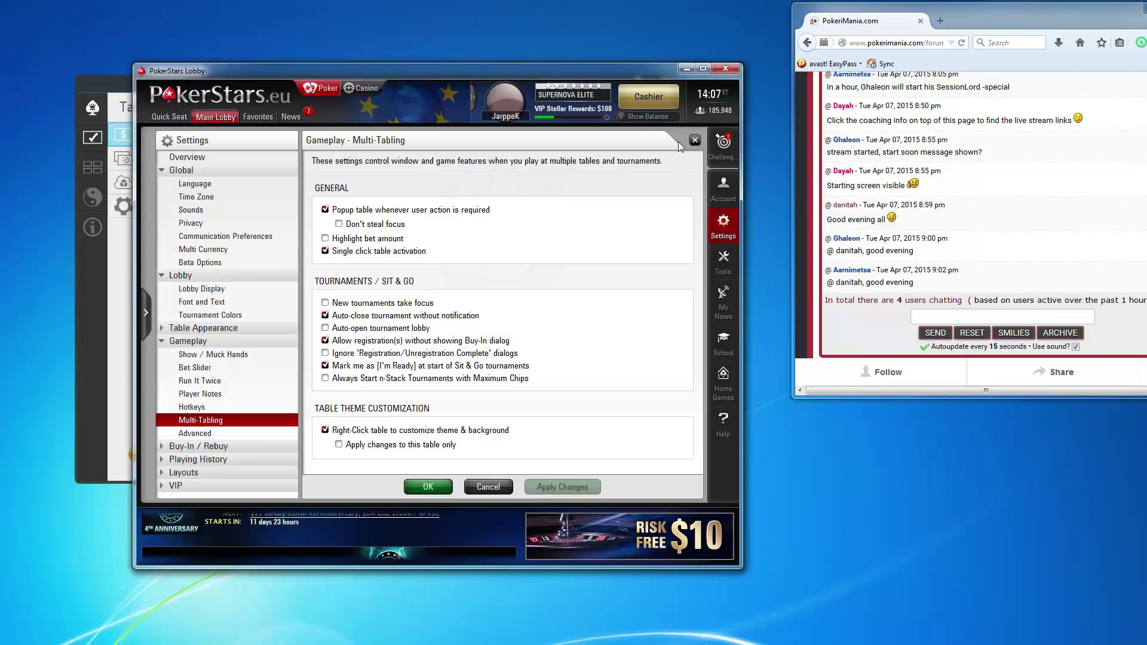
click(694, 140)
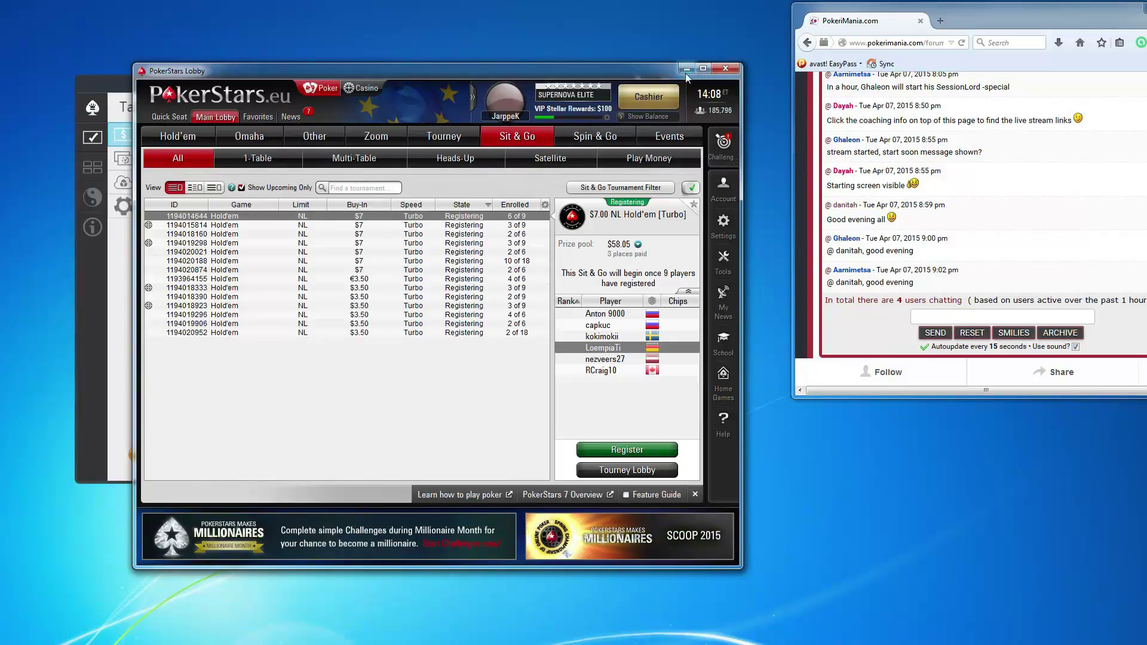
drag(626, 79, 1146, 95)
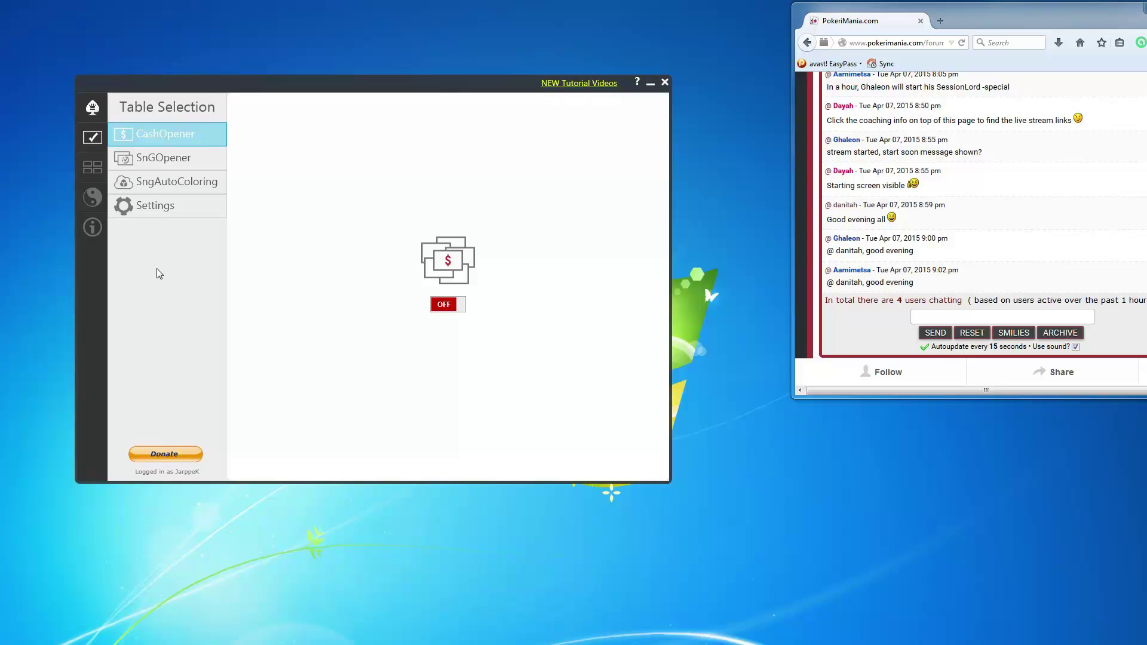
- Open the basic SngAutoColoring settings in SessionLord and look over the SharkScope options and displayable statistics
click(169, 185)
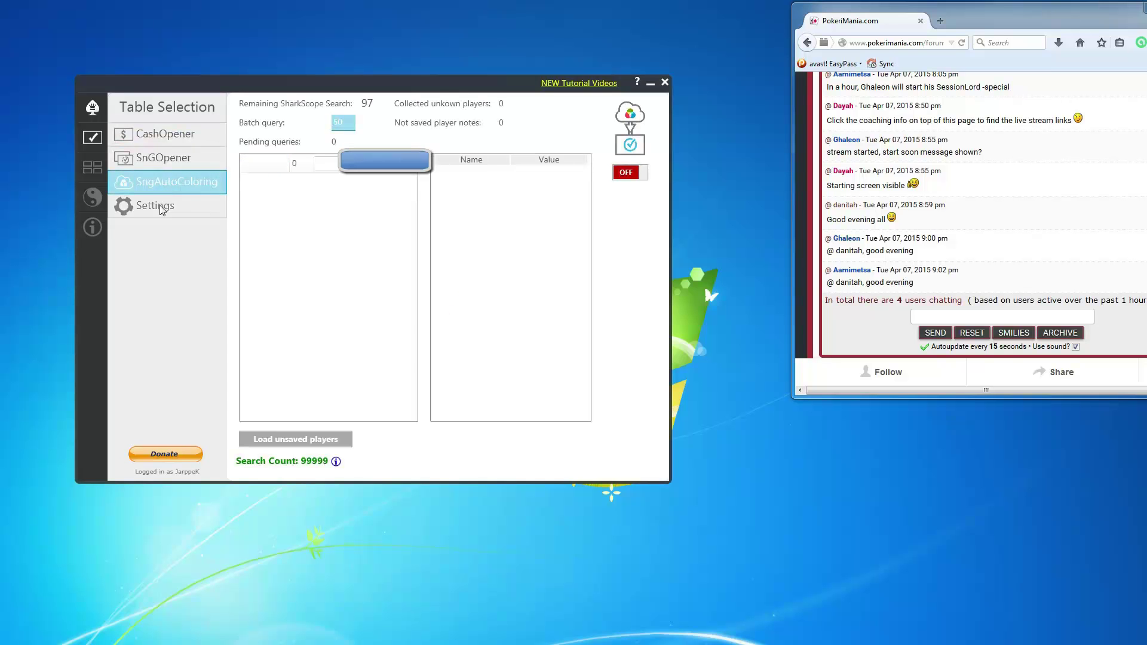
click(160, 207)
click(303, 138)
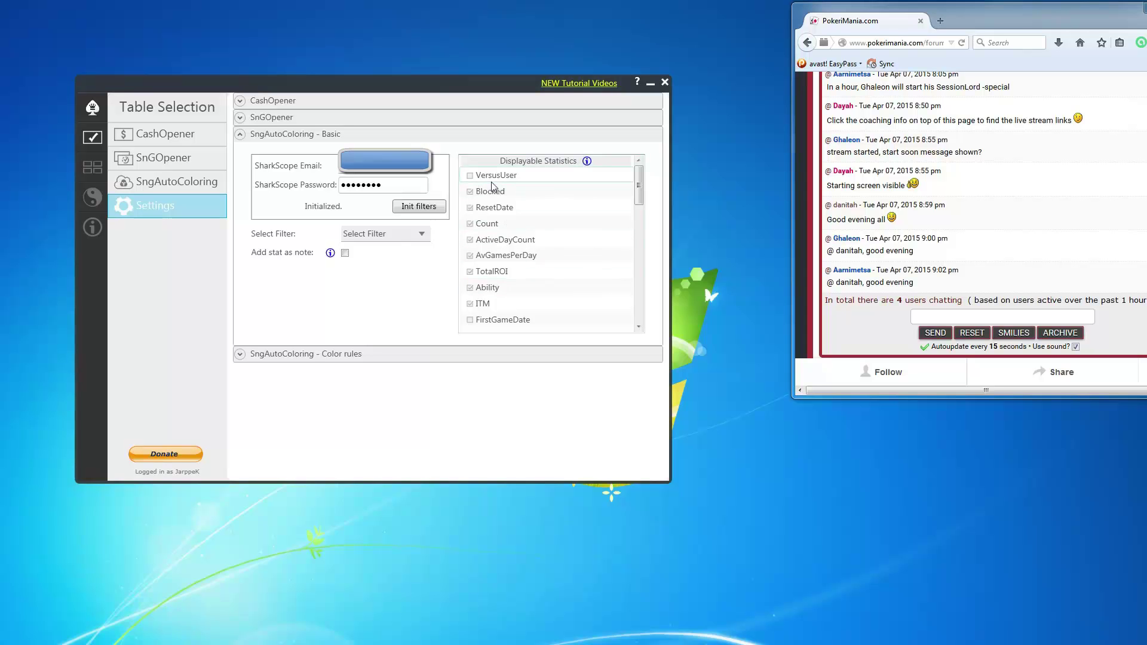
mouse_move(637, 185)
mouse_down()
mouse_move(648, 296)
mouse_move(640, 190)
mouse_up()
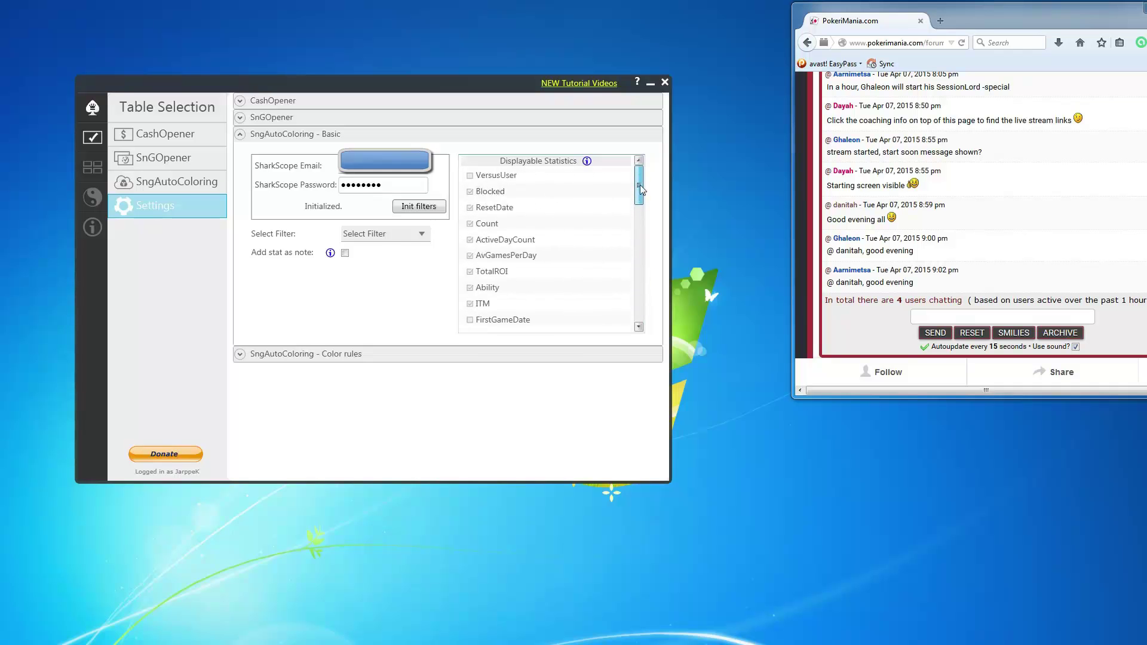
mouse_move(641, 190)
mouse_down()
mouse_move(650, 317)
mouse_move(639, 187)
mouse_up()
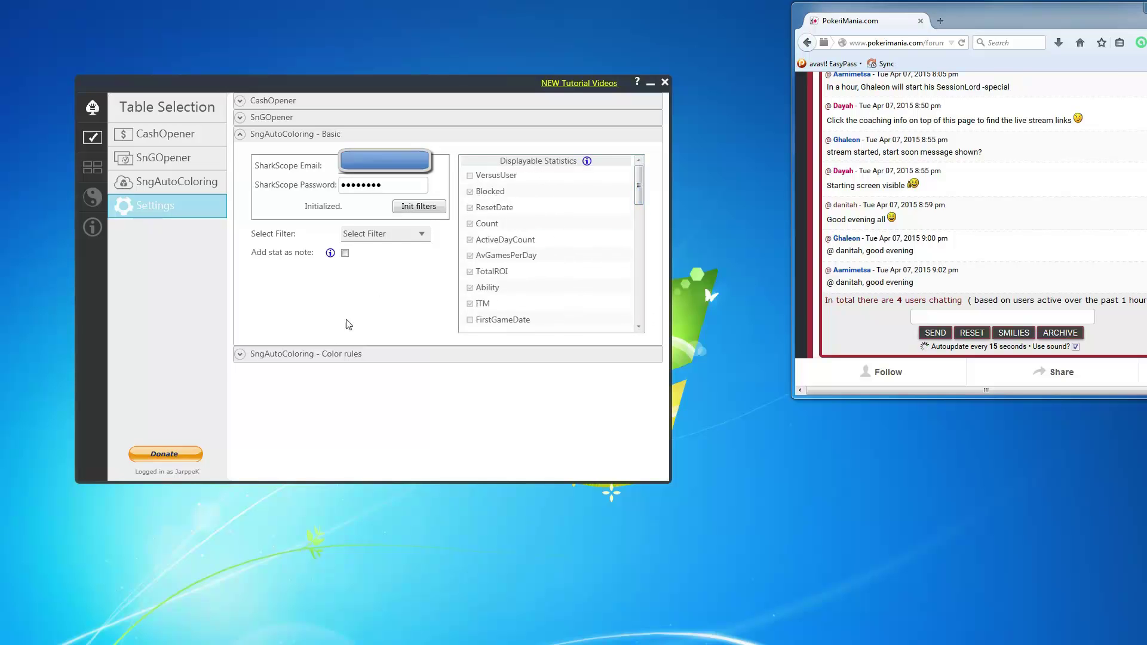
- Open the SngAutoColoring color rules and review the rules assigned to Good reg, Ok reg, Nitty reg and Weak reg
click(321, 355)
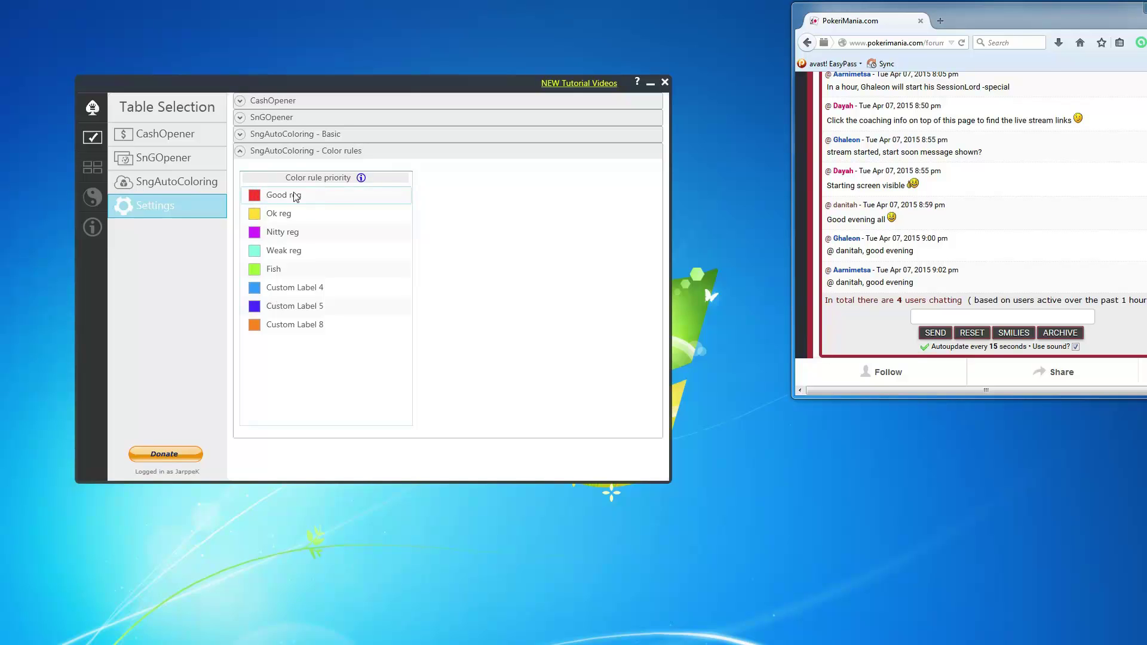
click(350, 200)
click(351, 217)
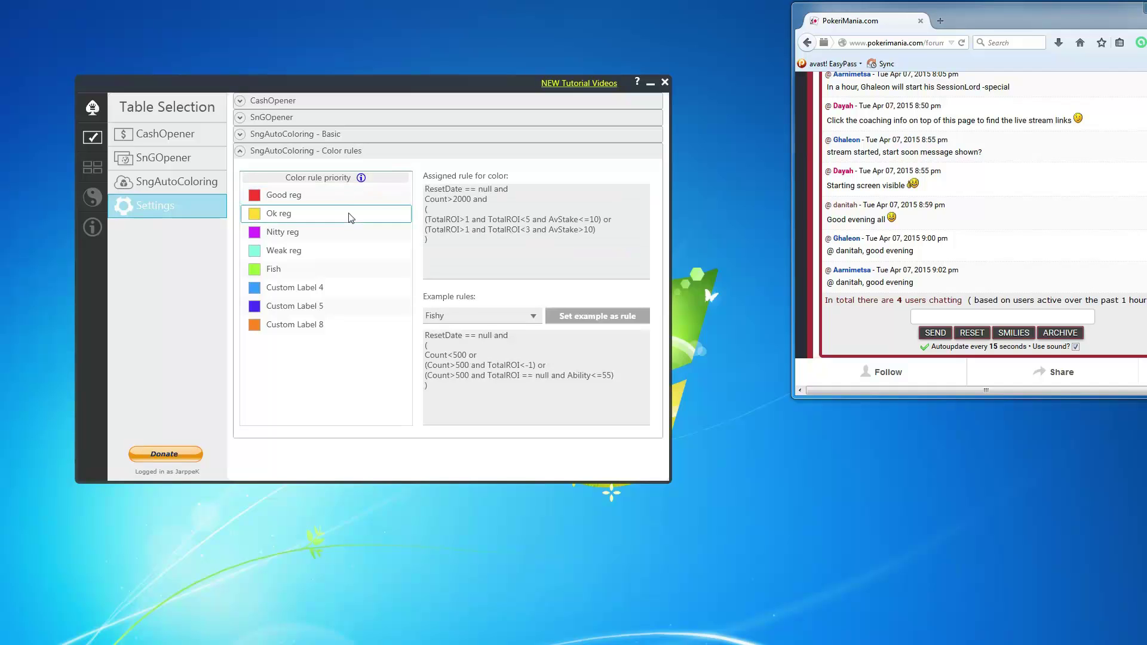
click(347, 233)
click(346, 216)
click(344, 234)
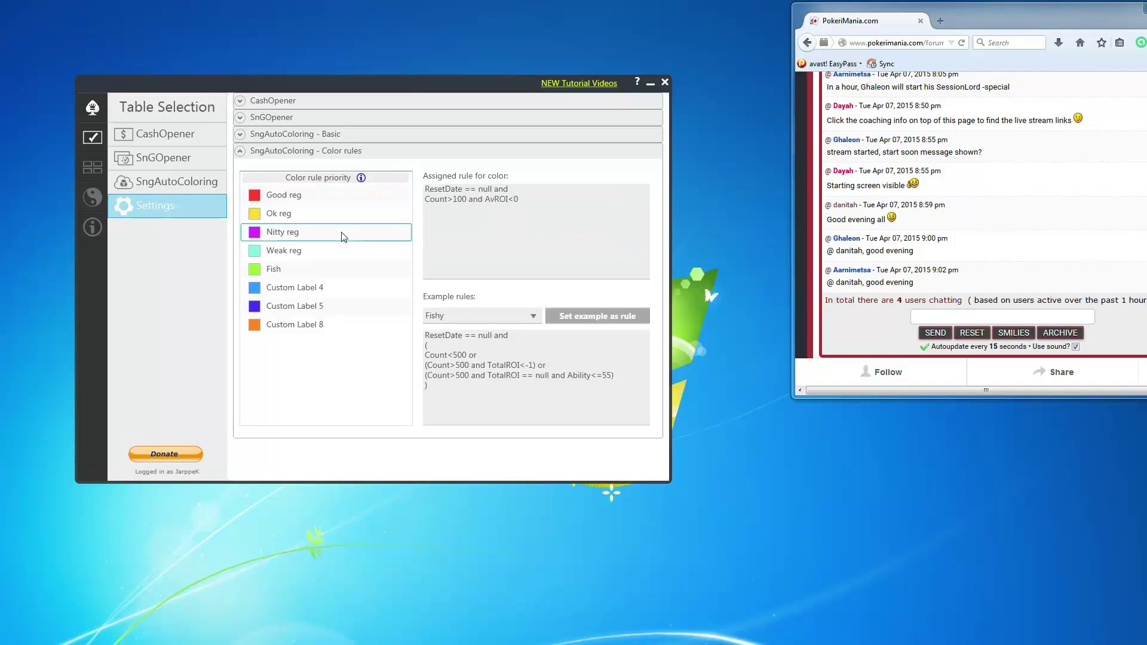
click(344, 251)
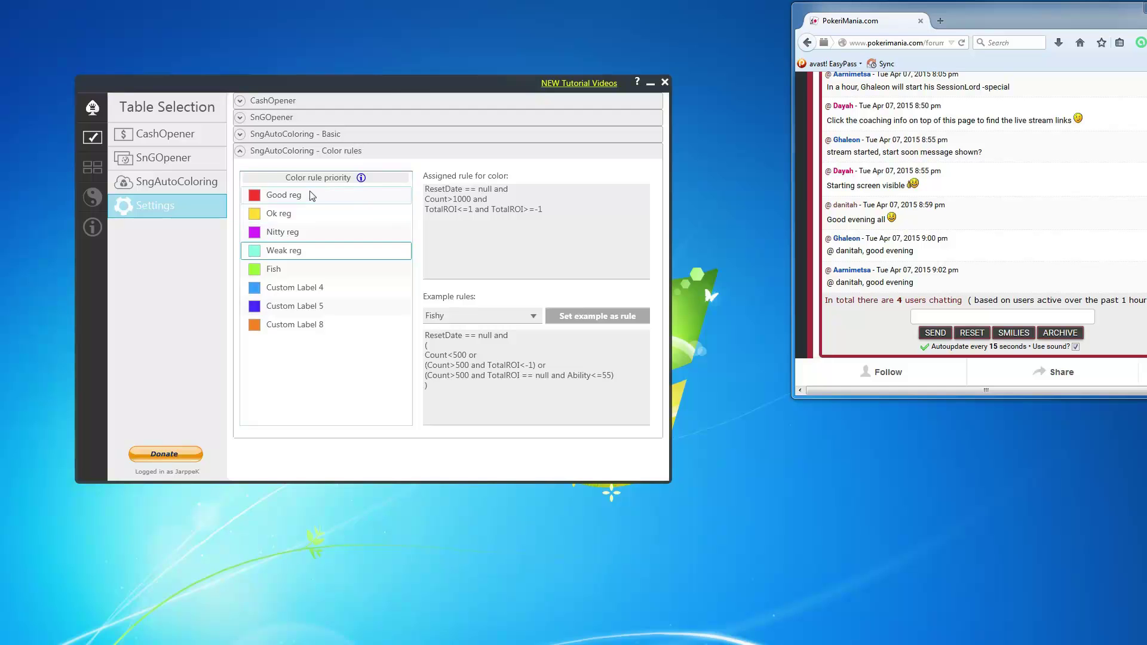
- Look through the available example rules for color coding, leaving Fishy selected
click(504, 316)
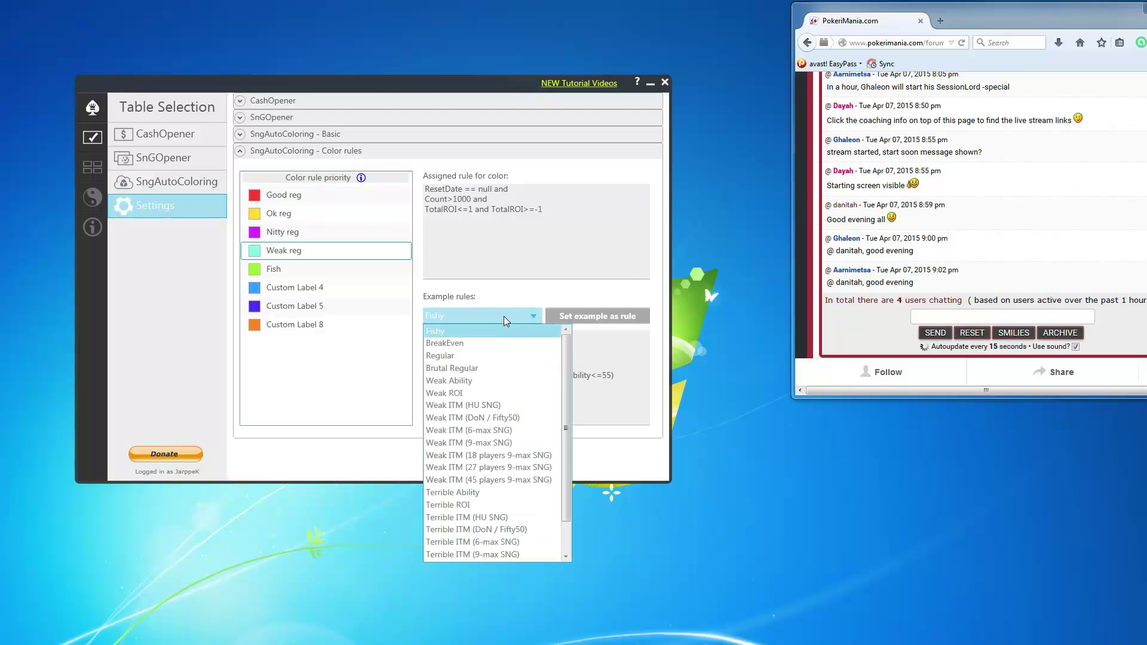
drag(566, 419, 571, 320)
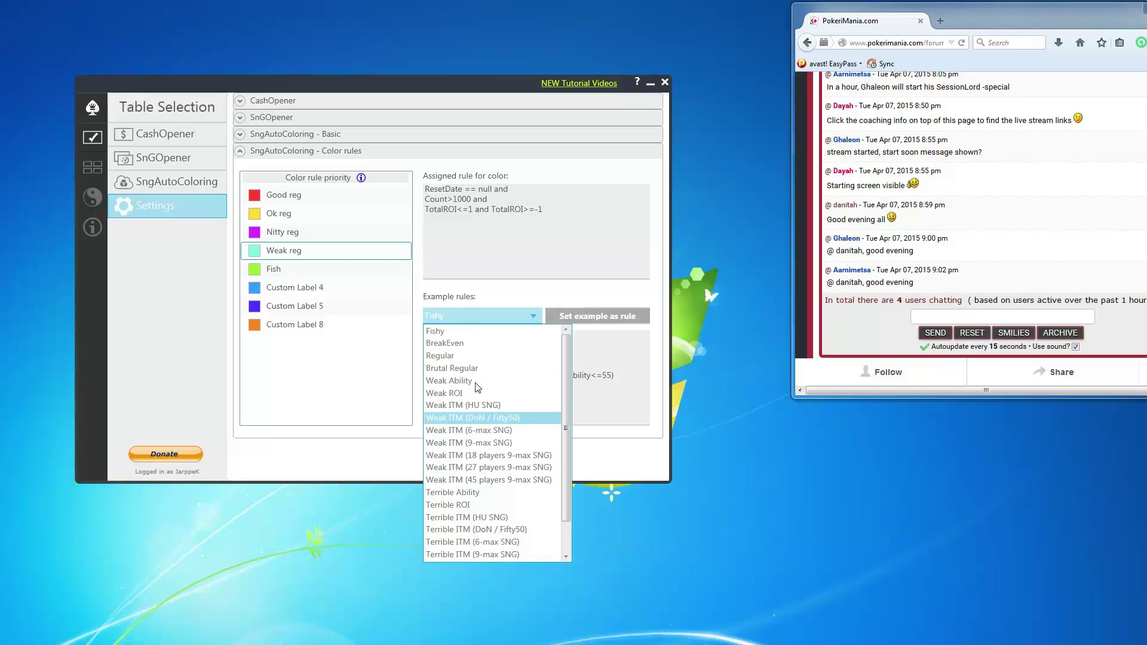
click(535, 317)
- Examine the rule assigned to Good reg, highlighting the 2000 in its Count condition, and compare it with the Fishy example rule
click(343, 193)
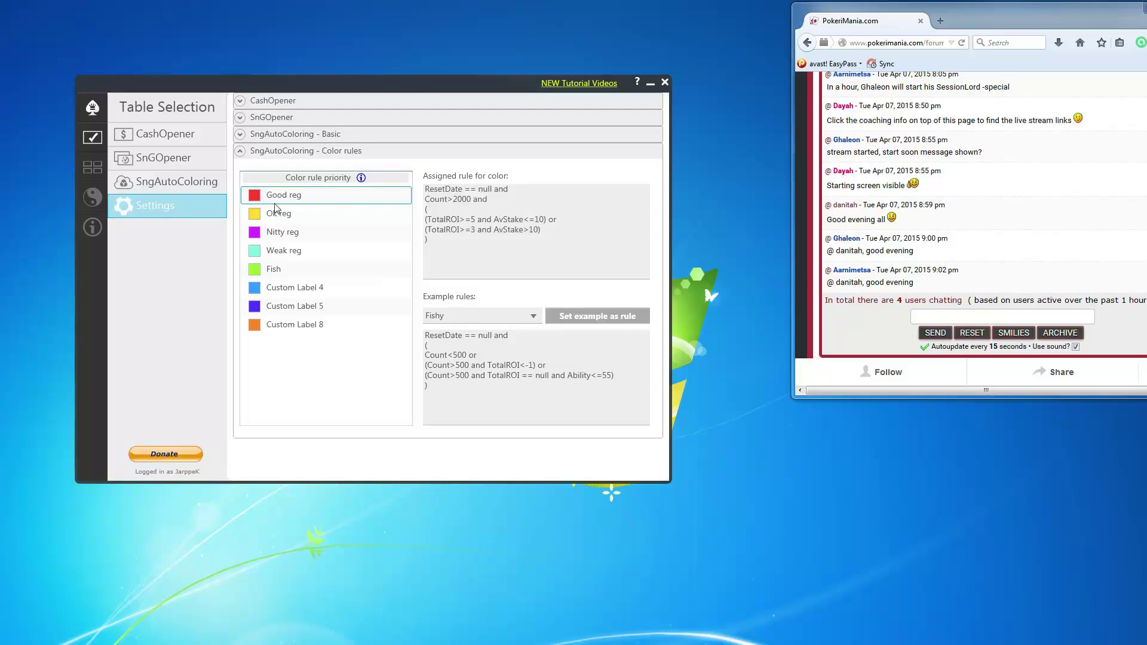
click(452, 201)
drag(462, 199, 475, 201)
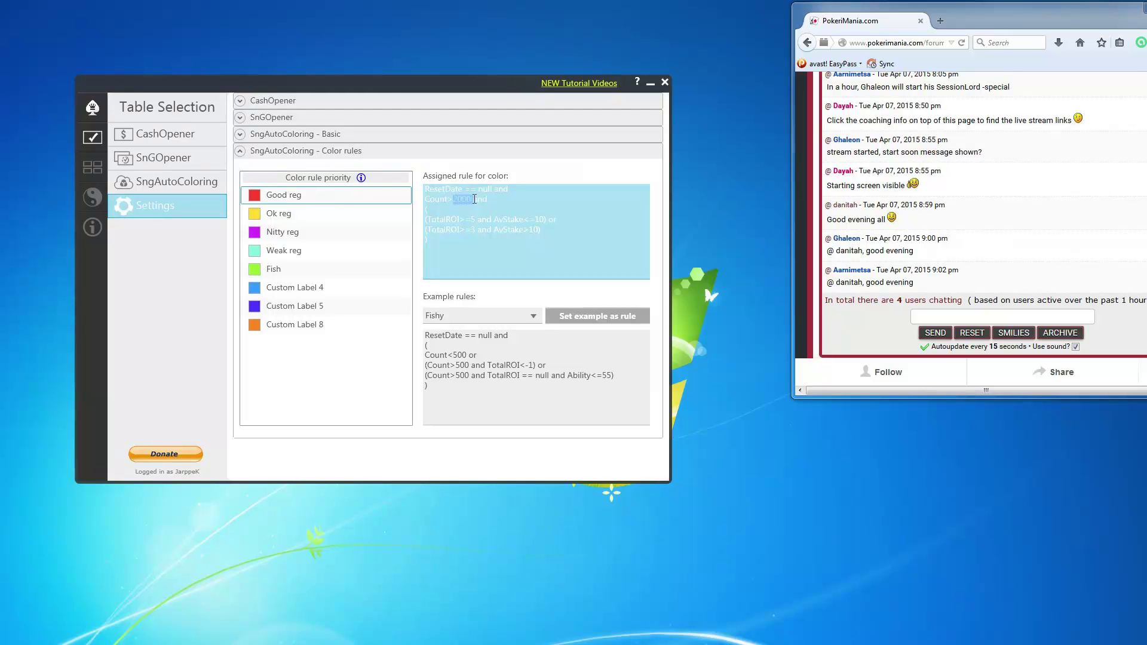
text(2000)
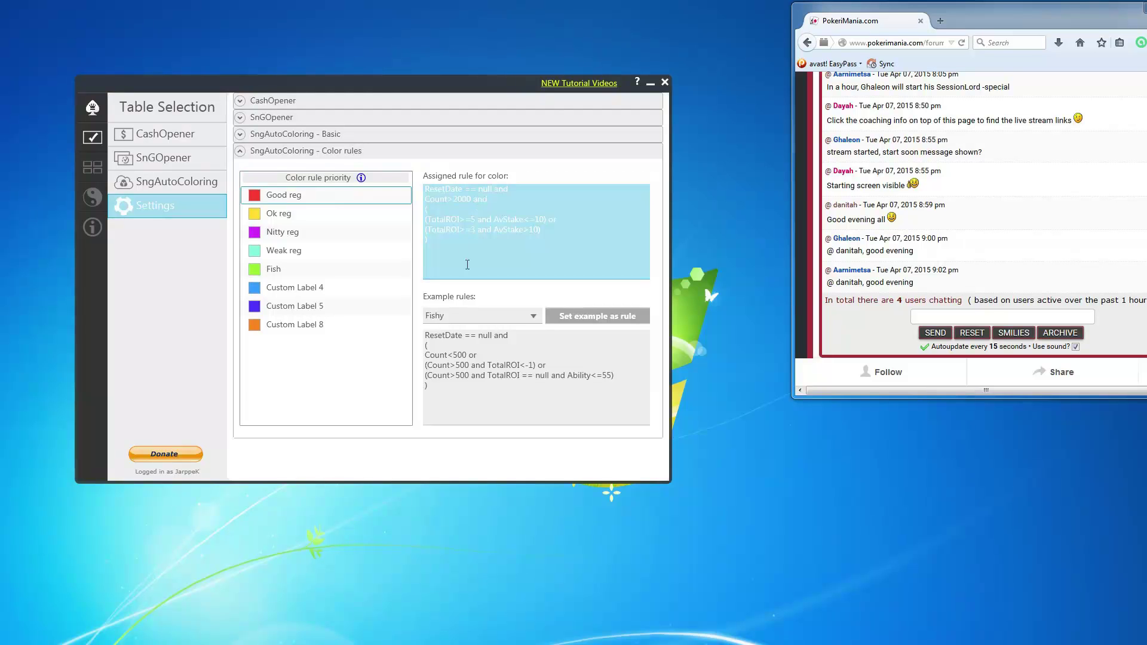
click(484, 370)
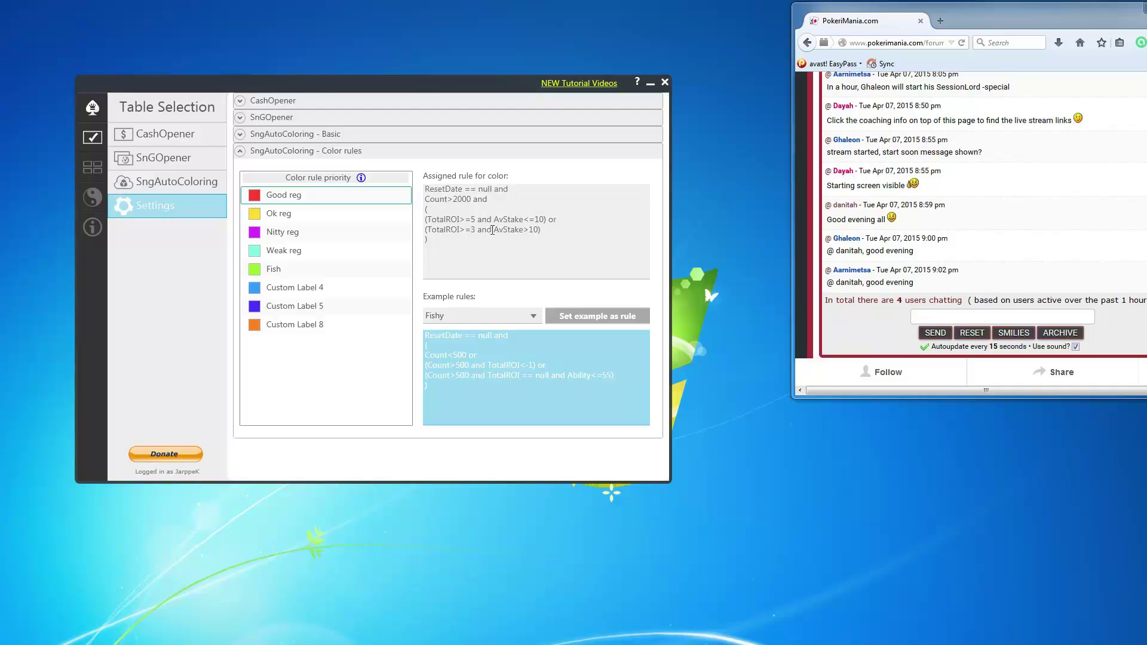
- Revisit the displayable statistics in the basic settings, and return to the color rules to look at the example rule choices again
click(410, 134)
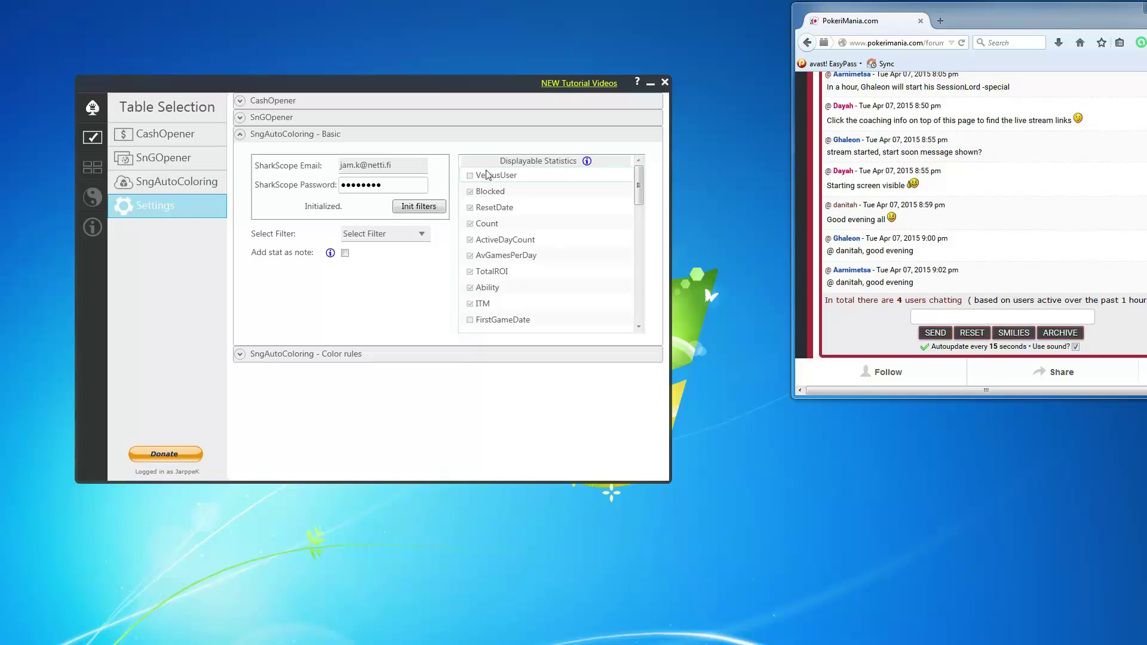
click(310, 356)
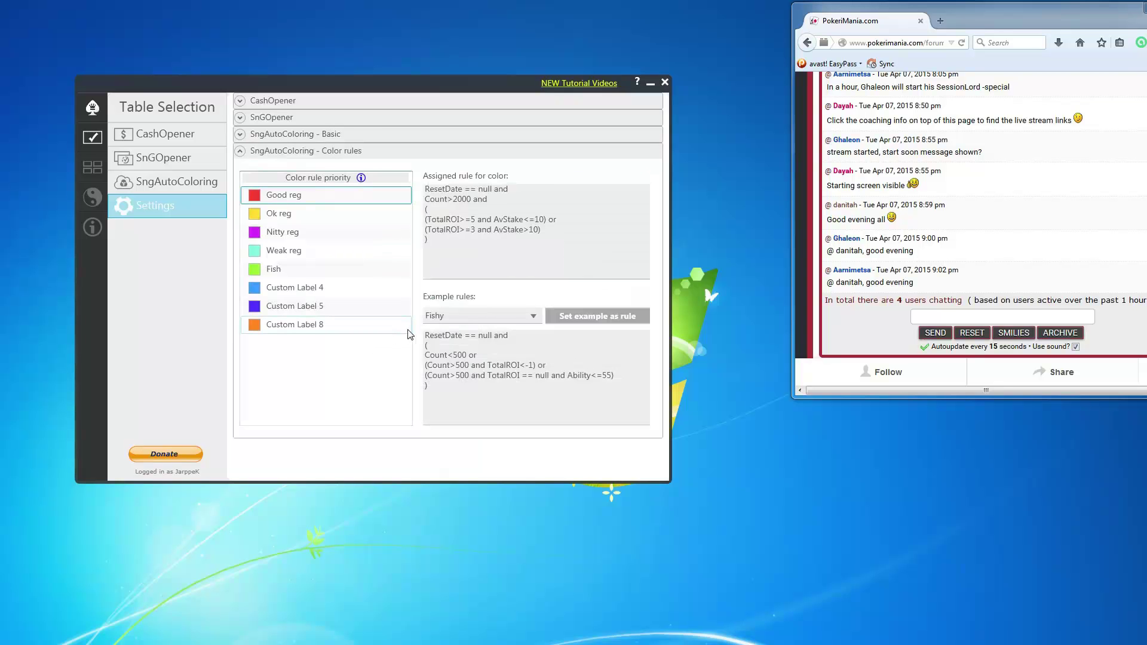
click(459, 318)
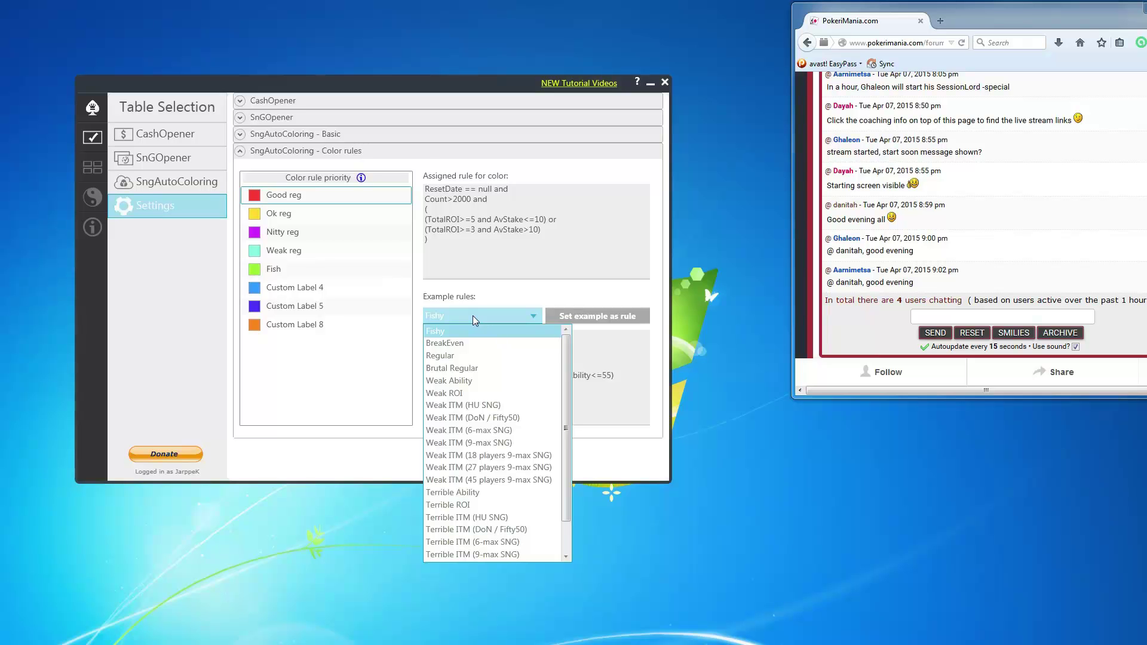
click(472, 315)
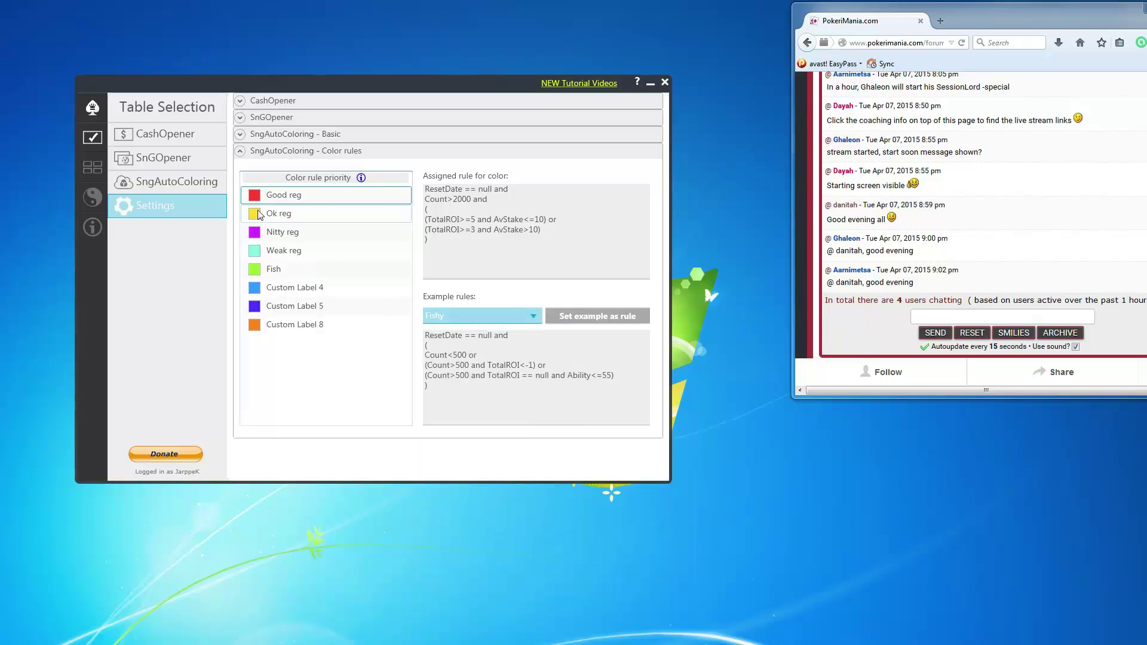
- Open SngAutoColoring and view the players registered in several Sit & Go tournaments in the PokerStars lobby, including a €3.50 6-Max and a $3.50 Turbo
click(199, 183)
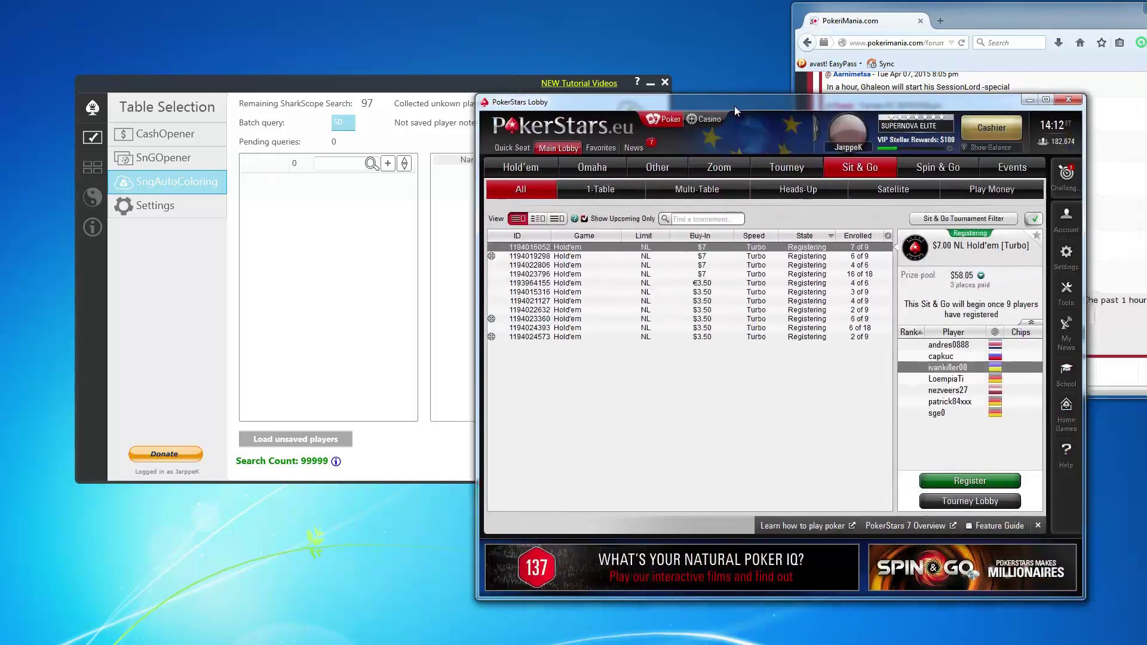
drag(734, 106, 709, 109)
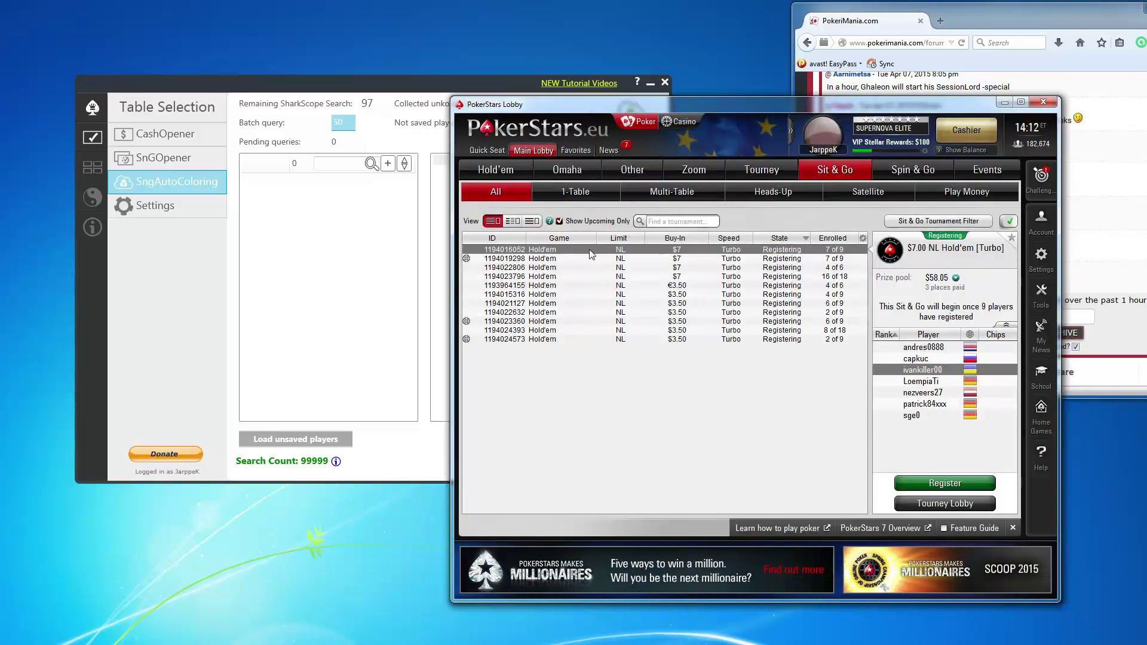
click(716, 287)
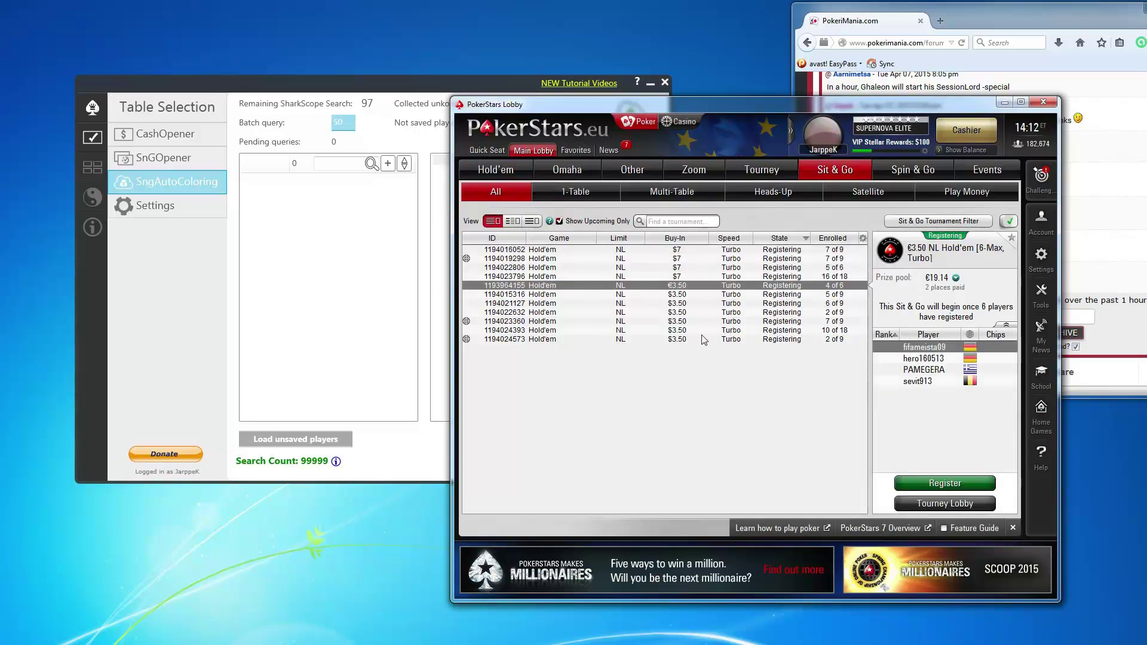
click(702, 313)
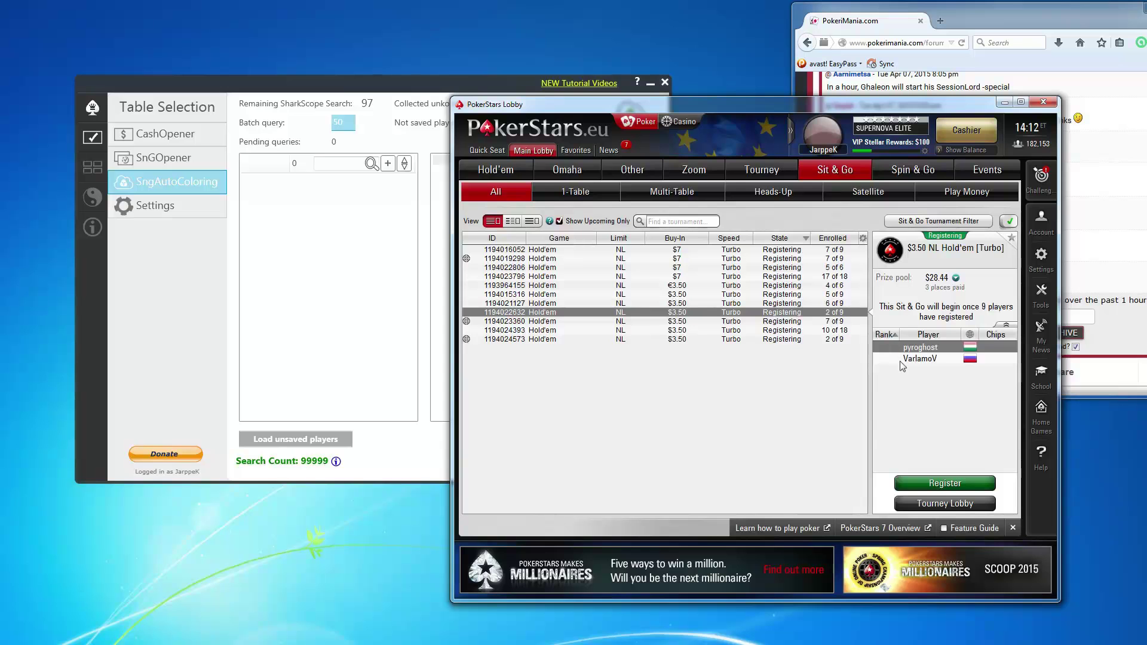
click(1003, 103)
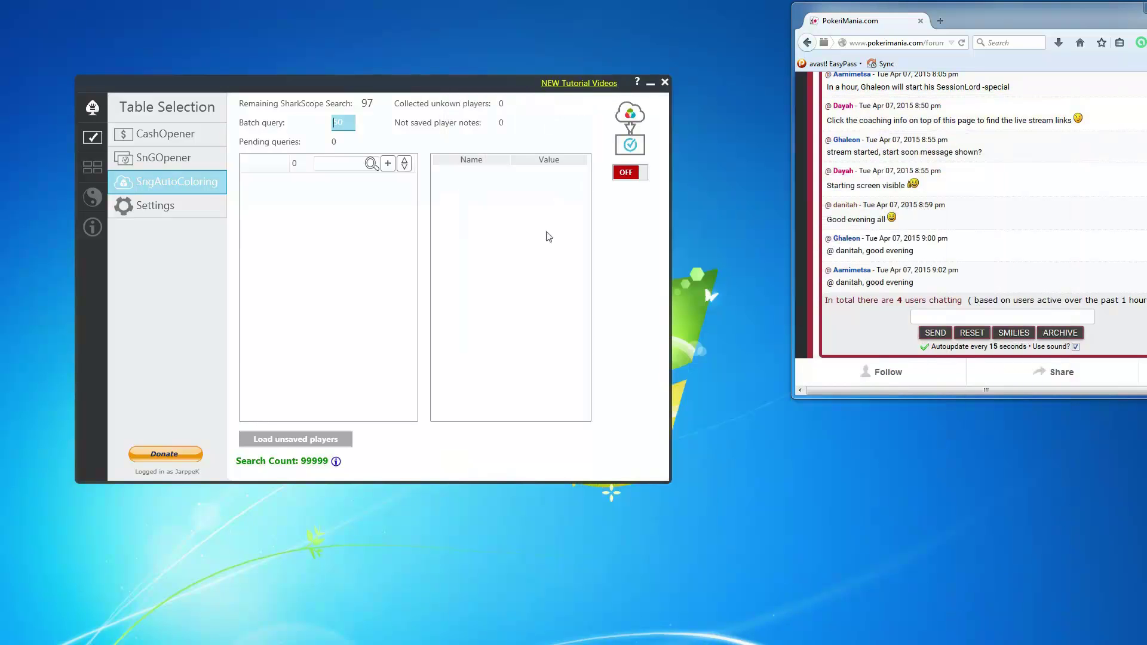
- Collect unknown players from the lobby with SngAutoColoring, look through the collected list, and switch the collecting off again
click(626, 173)
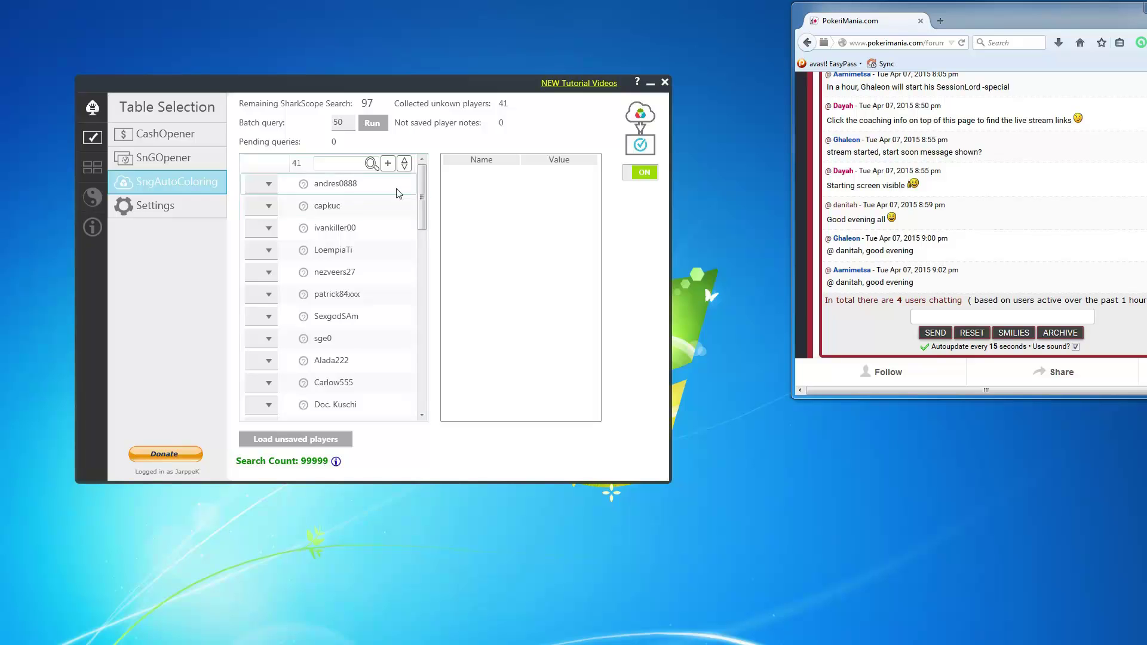
drag(424, 188, 430, 379)
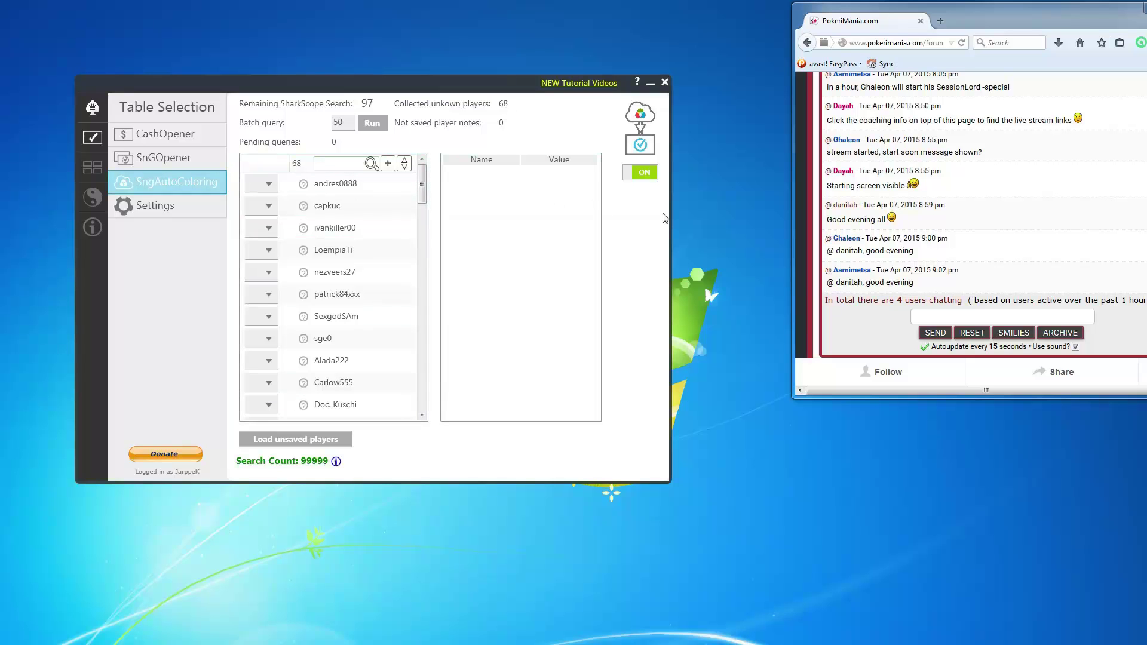
click(642, 173)
- Query SharkScope individually for the first three collected players, and view the color label choices for the third one
click(305, 186)
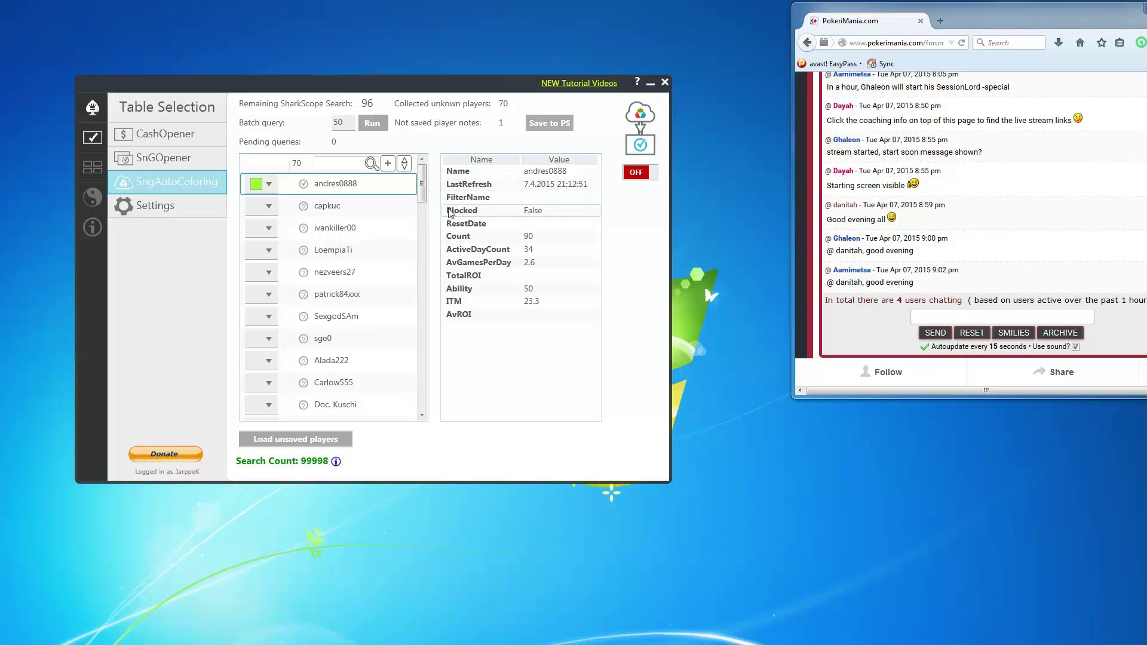
click(309, 209)
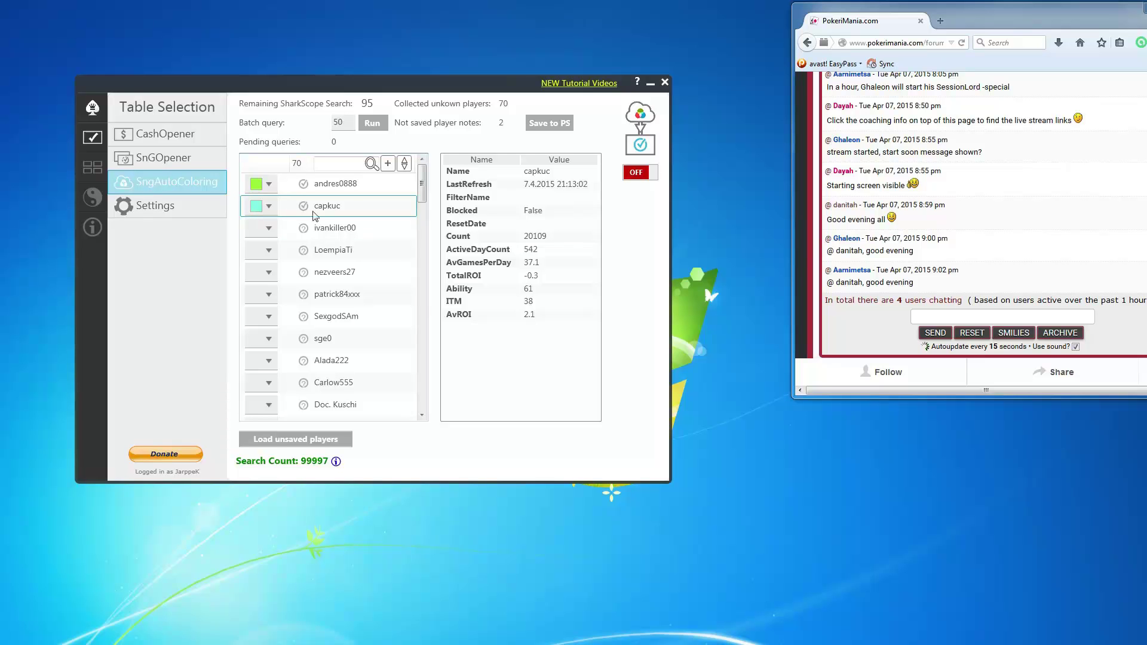
click(333, 229)
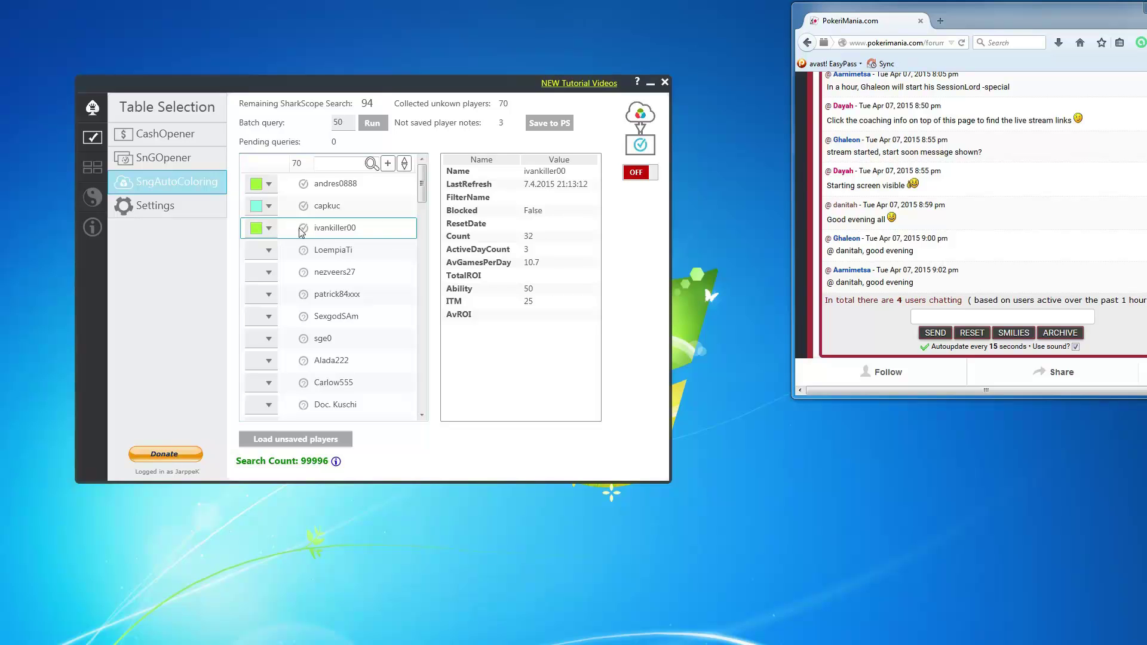
click(269, 229)
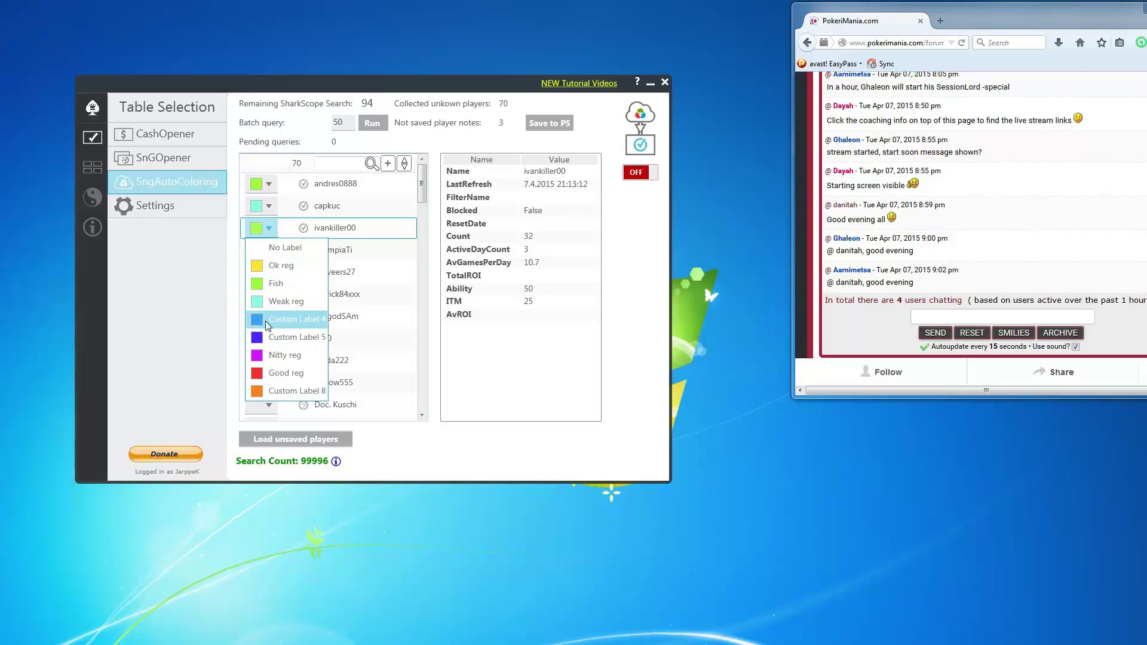
click(270, 228)
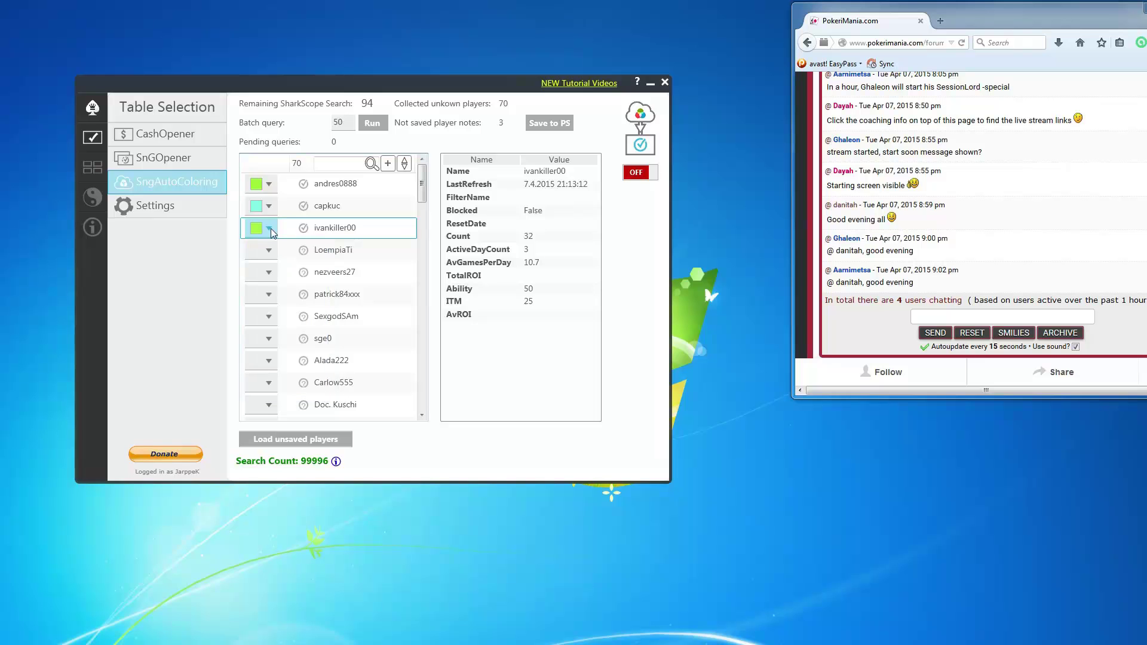
- Run a batch query with the size of 50 on the collected players
double_click(346, 123)
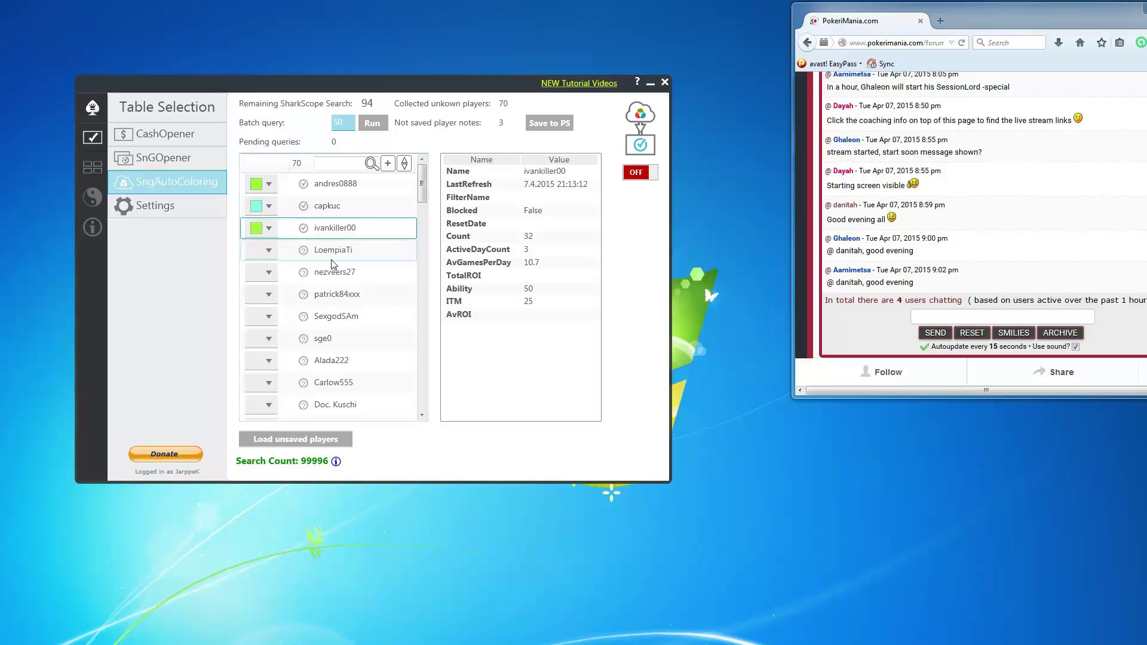
click(373, 123)
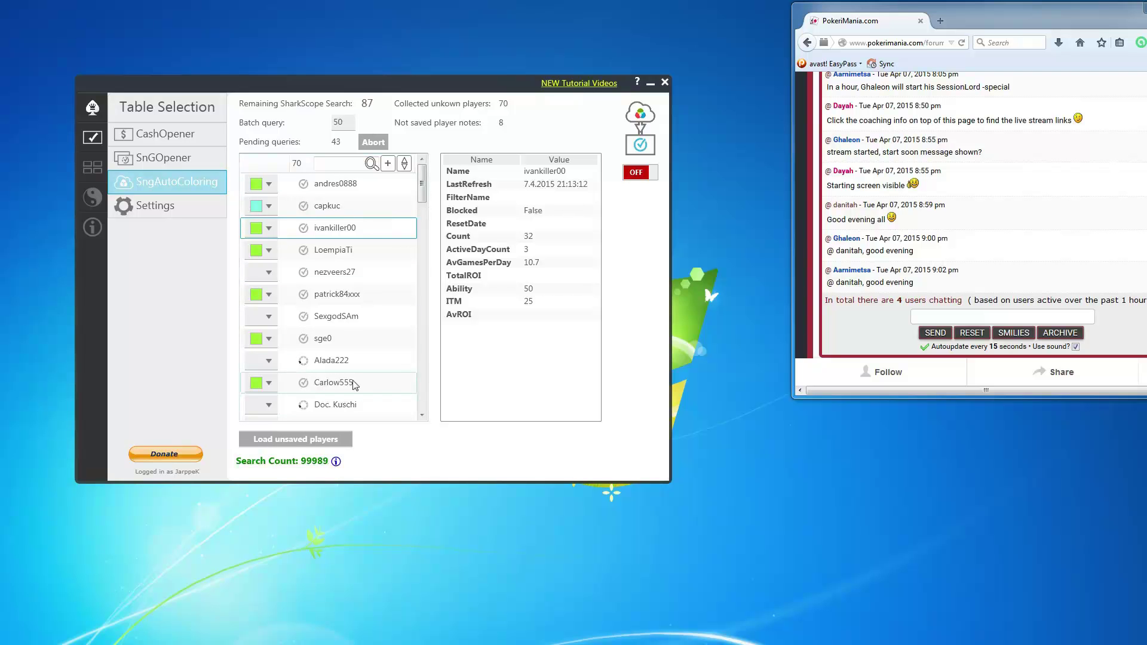
drag(424, 193, 425, 226)
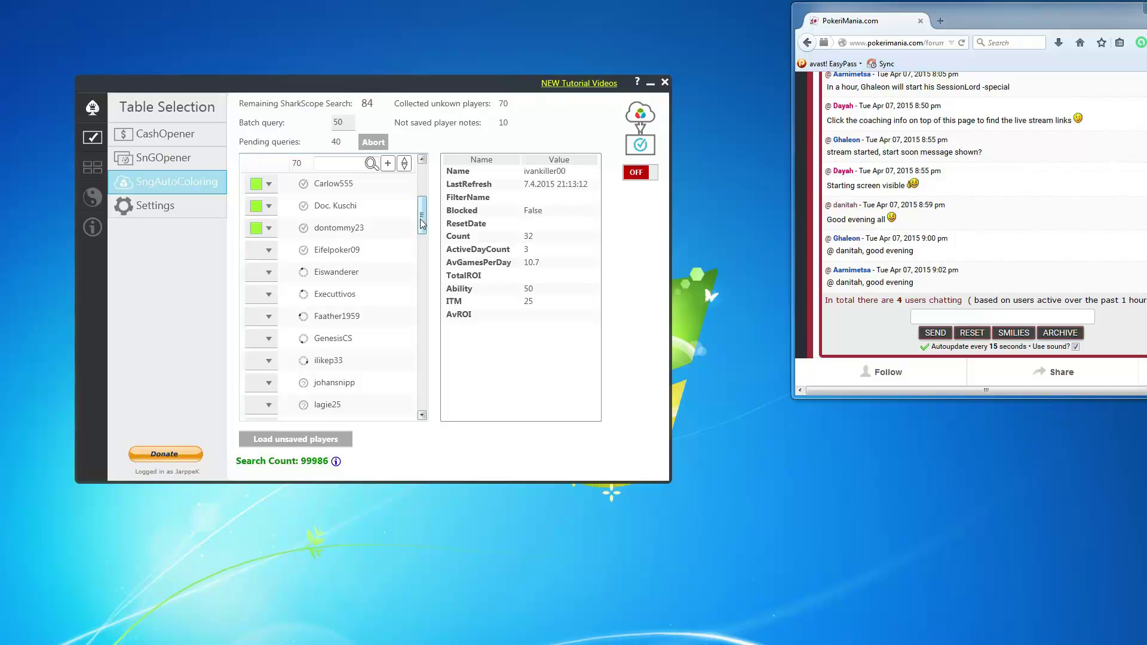
drag(422, 223, 423, 244)
- Examine the statistics of a player labelled yellow and one labelled red, and return to the start of the player list
click(328, 209)
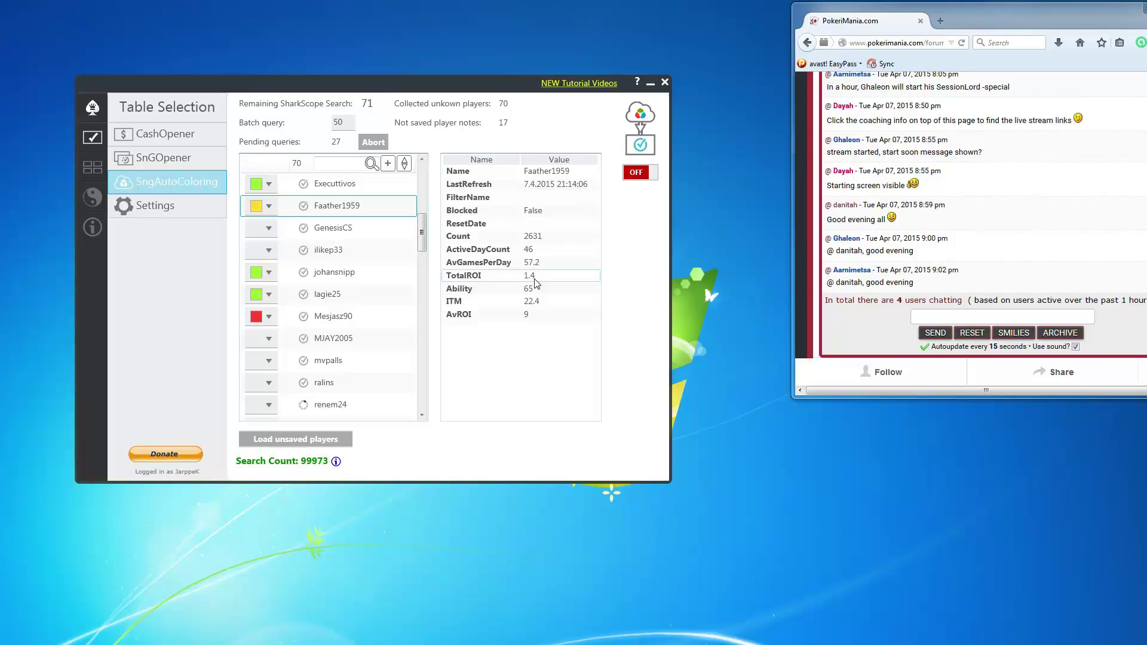
click(310, 320)
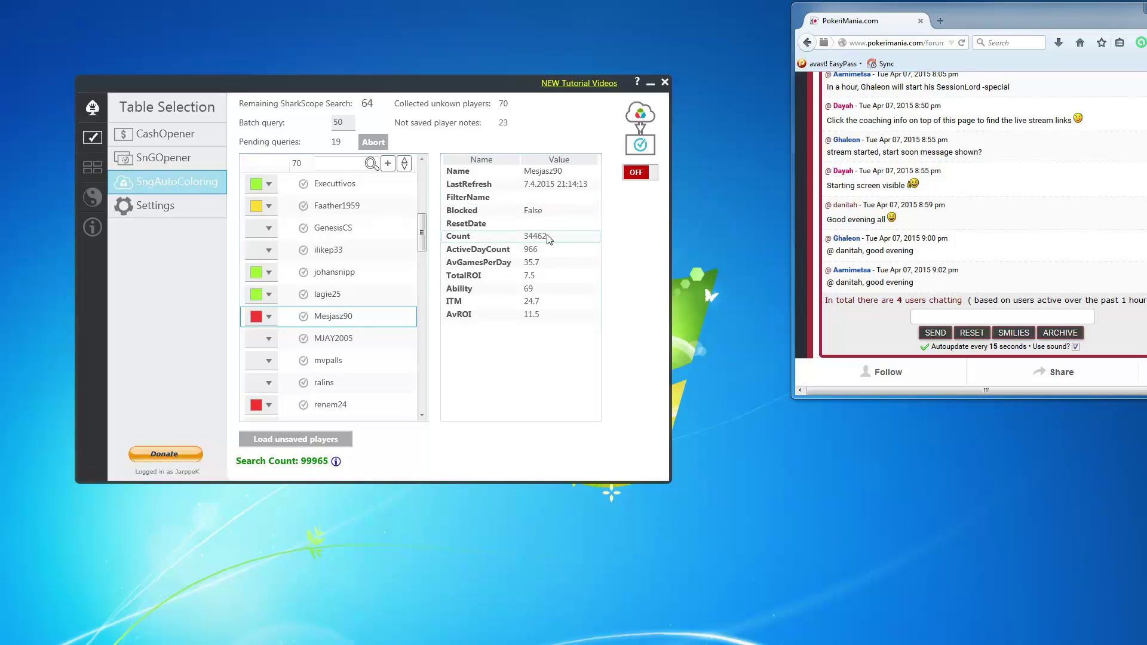
drag(421, 234, 430, 165)
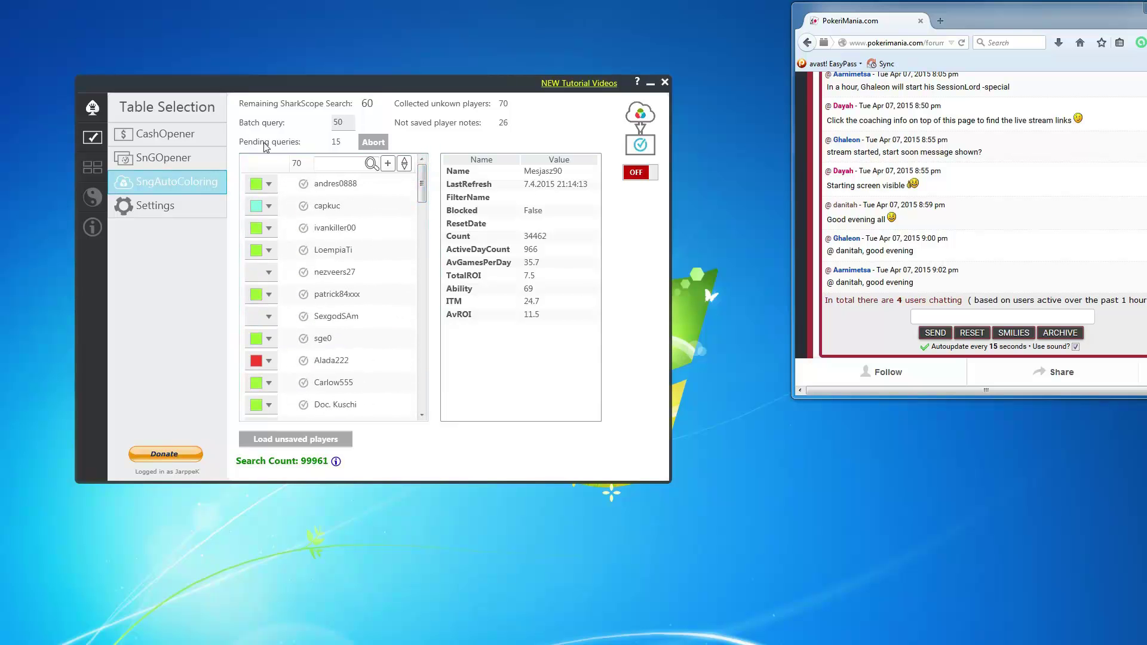
- Abort the pending batch queries and try to save the colored players to PokerStars
click(374, 142)
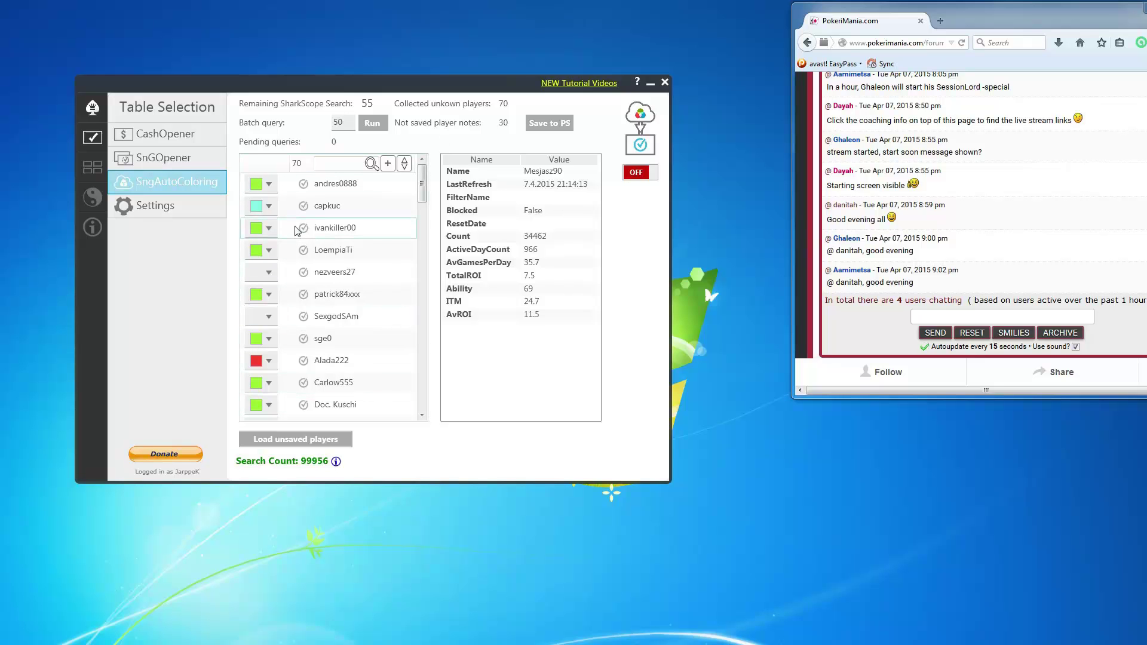
click(544, 125)
click(550, 124)
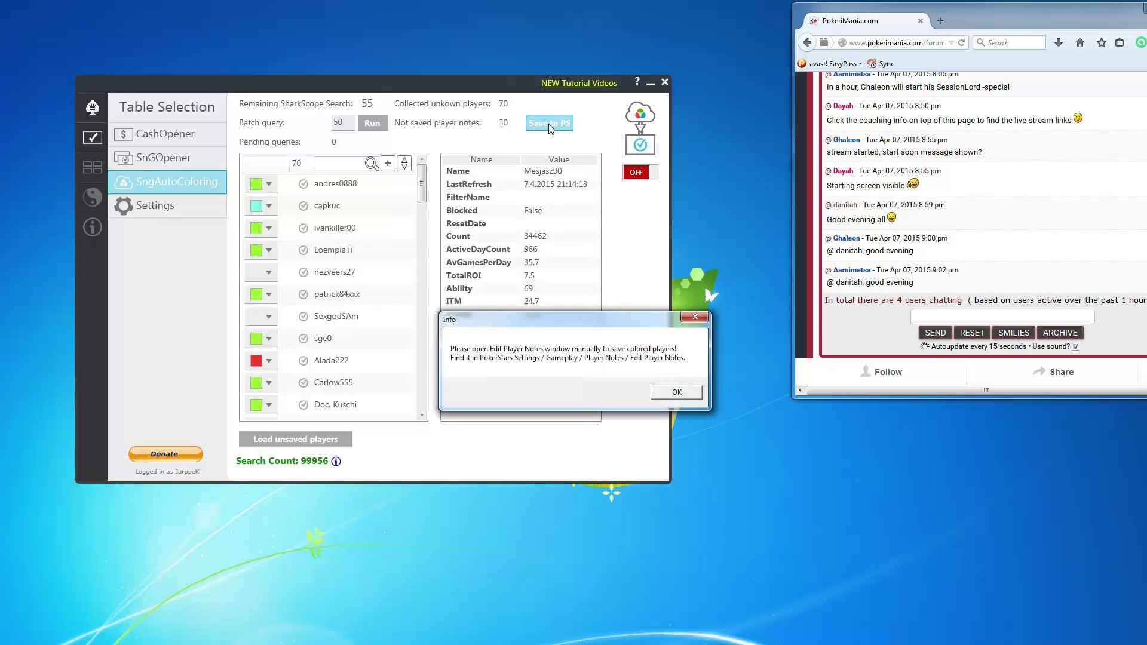
drag(535, 319, 388, 246)
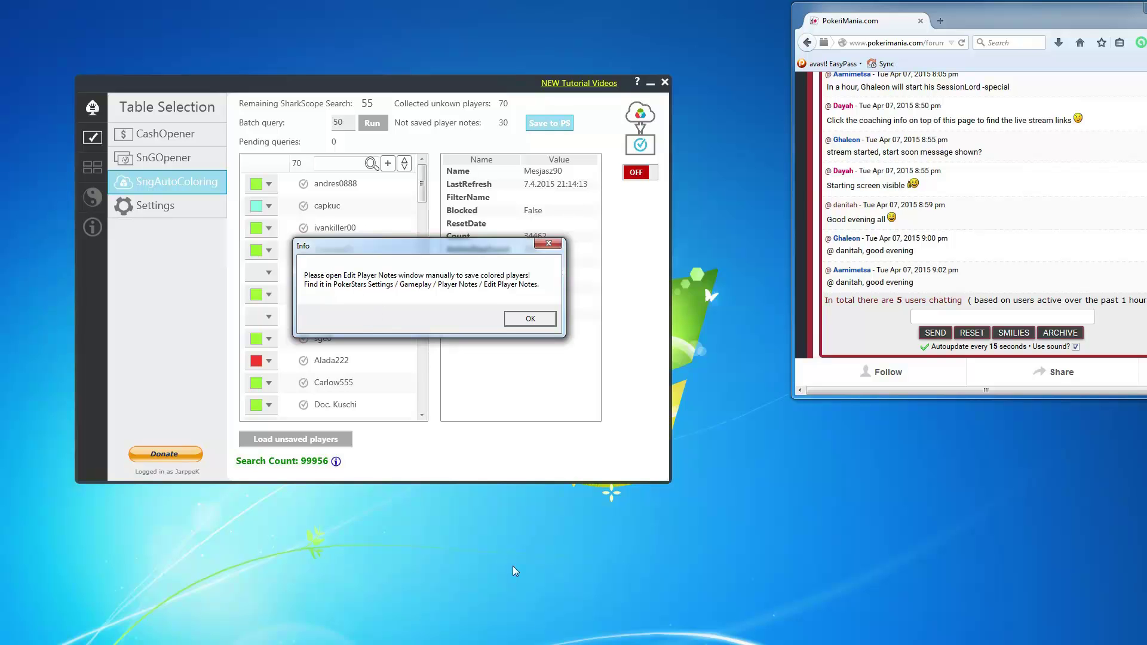
- Switch to the PokerStars lobby and open Edit Player Notes from the Gameplay Player Notes settings
click(556, 644)
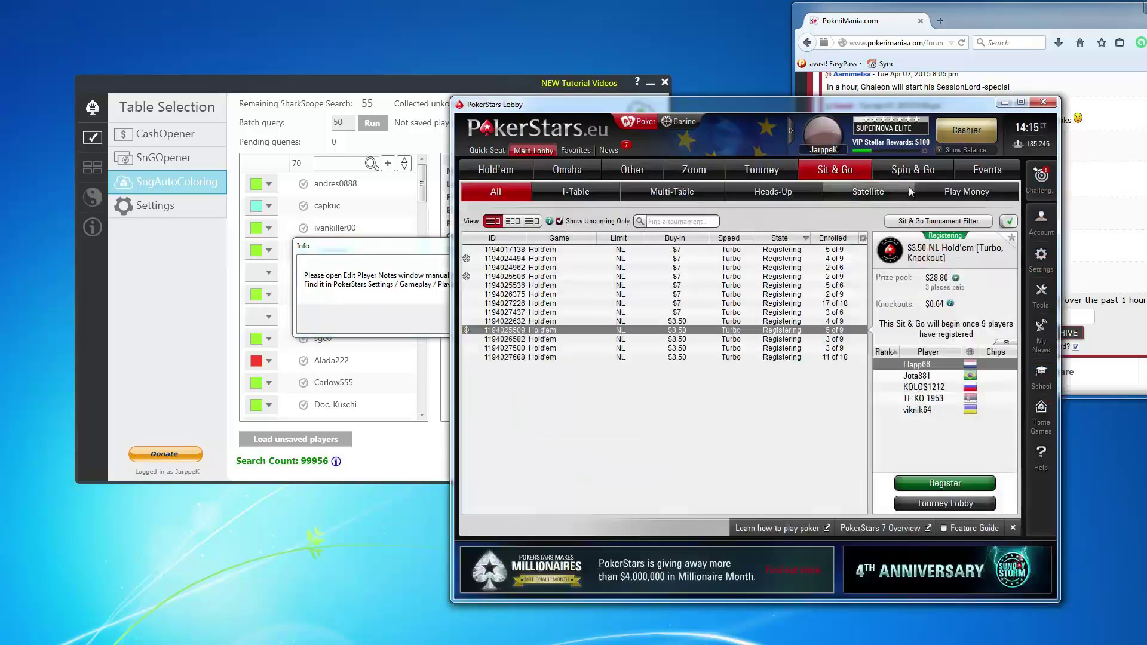
drag(859, 108, 904, 53)
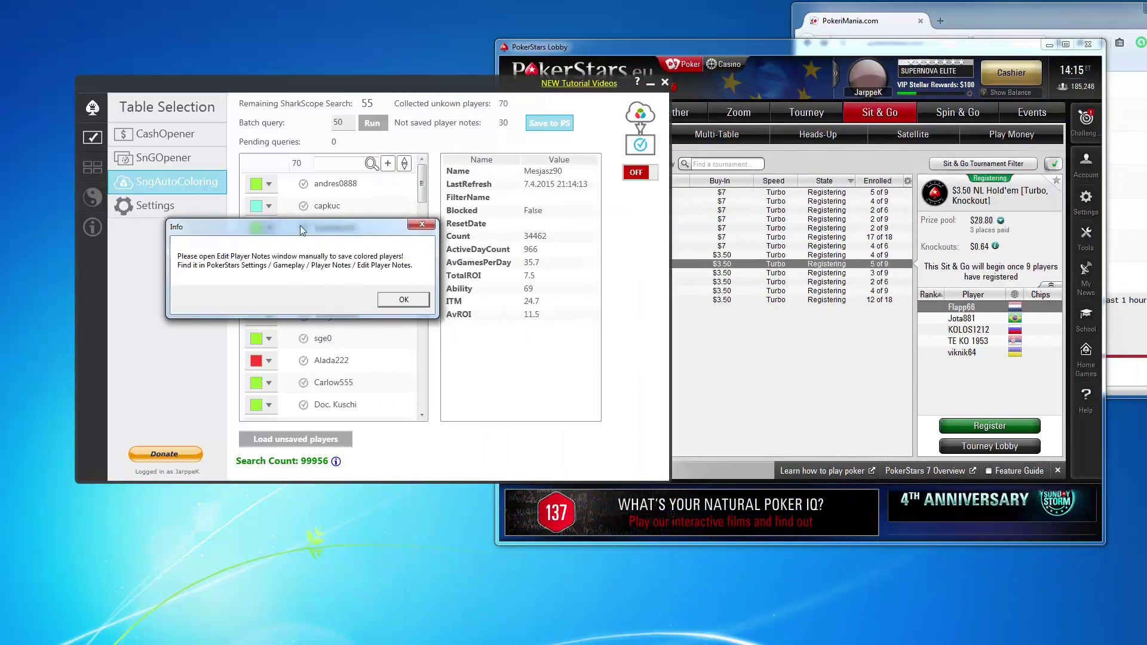
drag(430, 249, 302, 230)
drag(769, 49, 472, 17)
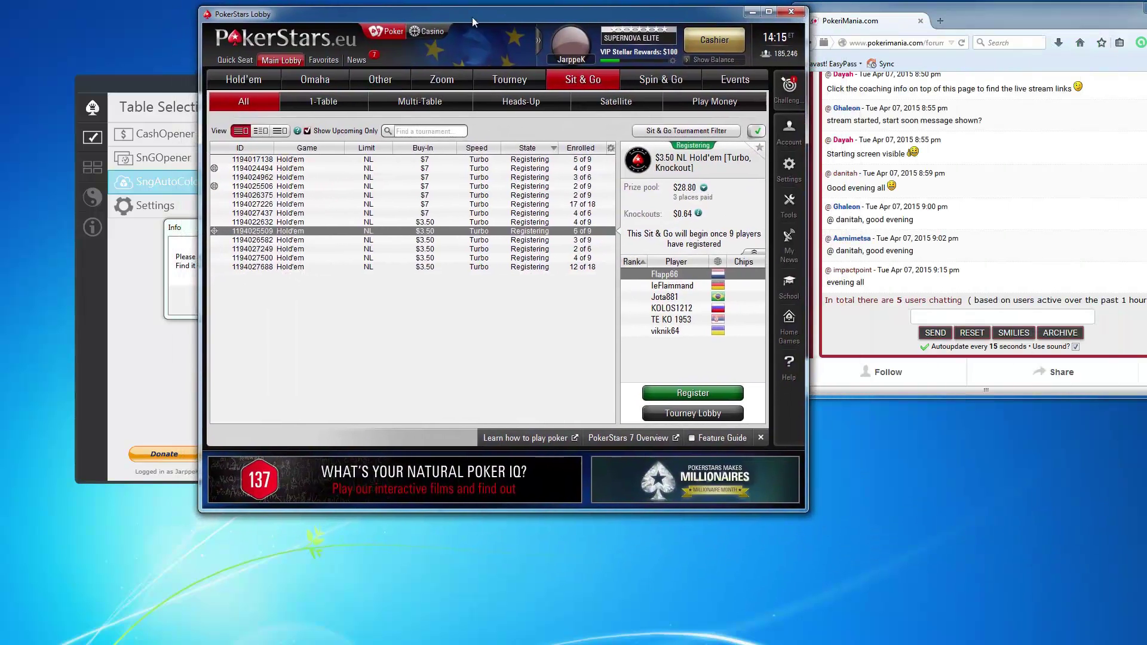
click(788, 167)
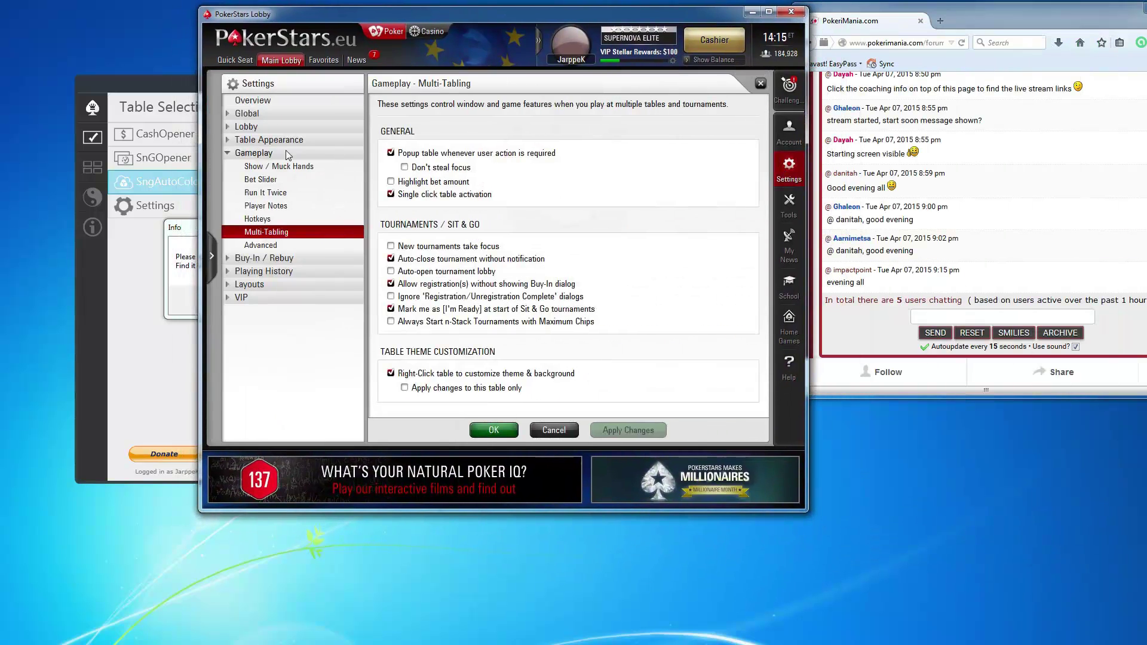
click(286, 206)
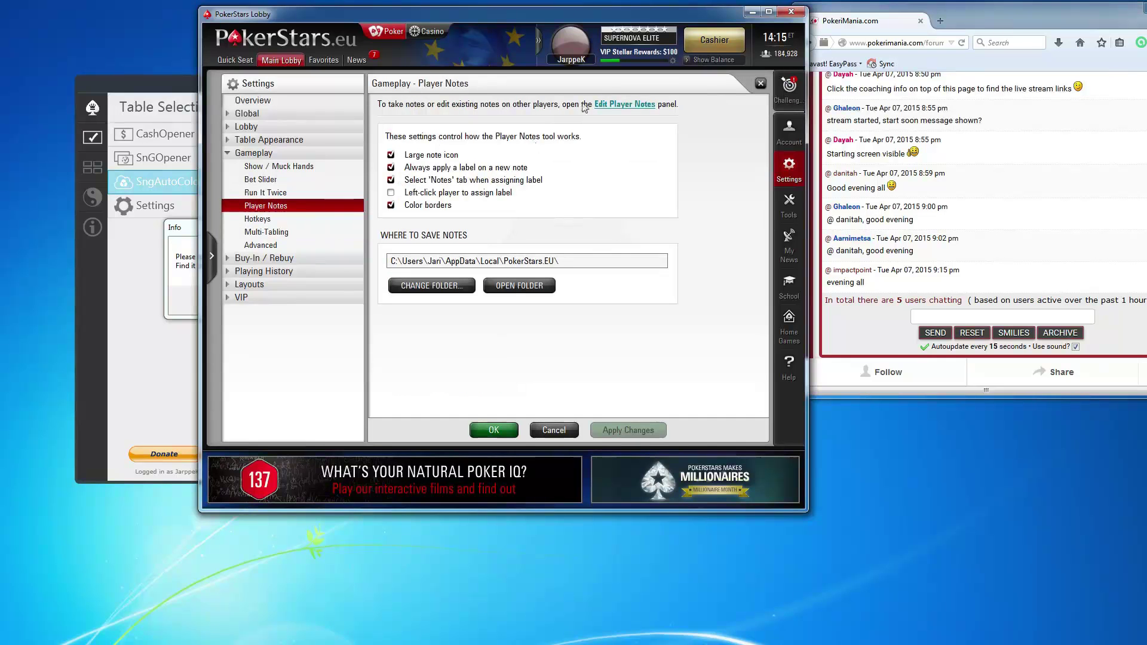
click(627, 106)
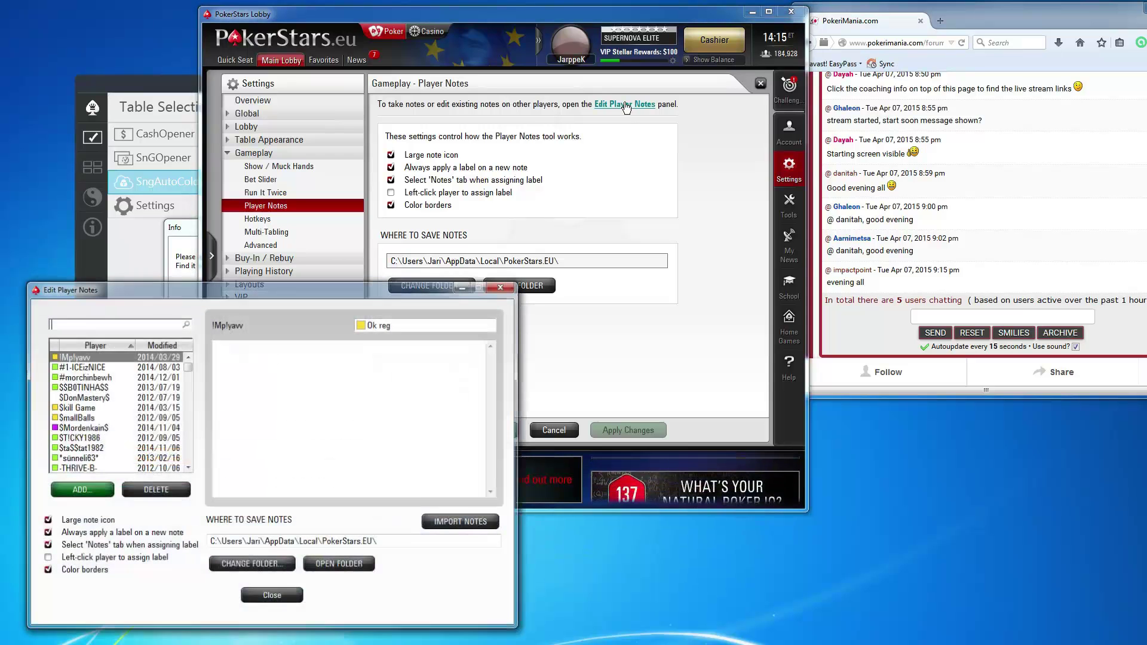
- Minimize the lobby, place the Edit Player Notes window beside the SngAutoColoring list, and dismiss the info message
click(752, 12)
drag(391, 293, 979, 106)
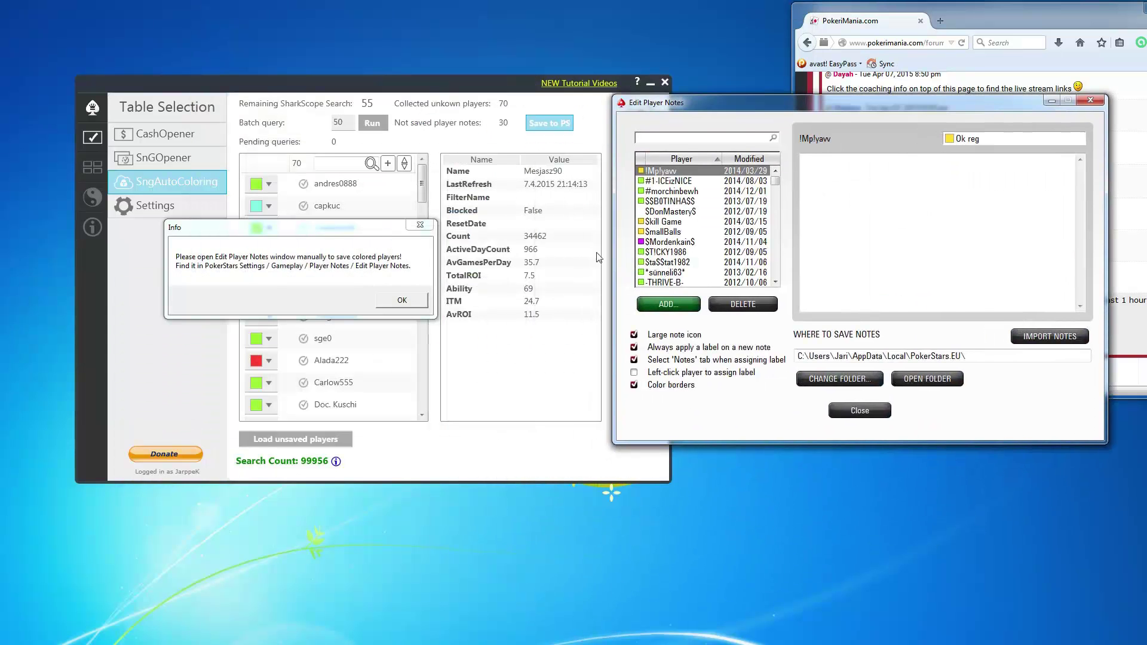
click(402, 300)
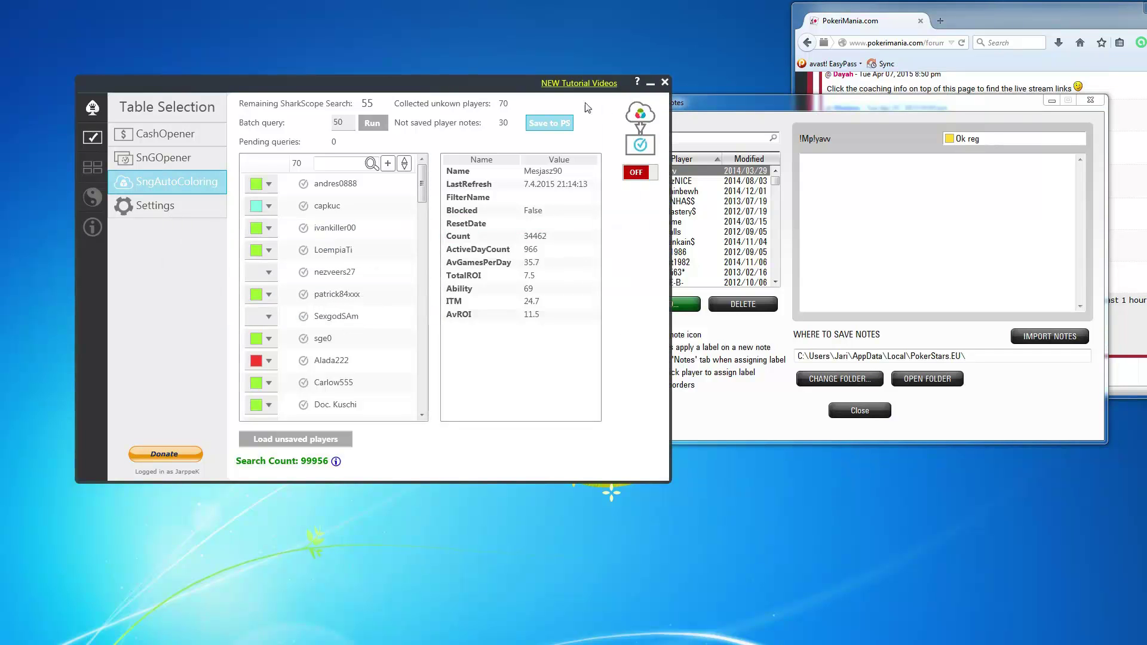
- Search the PokerStars player notes for "sge" to check one of the collected players
click(748, 129)
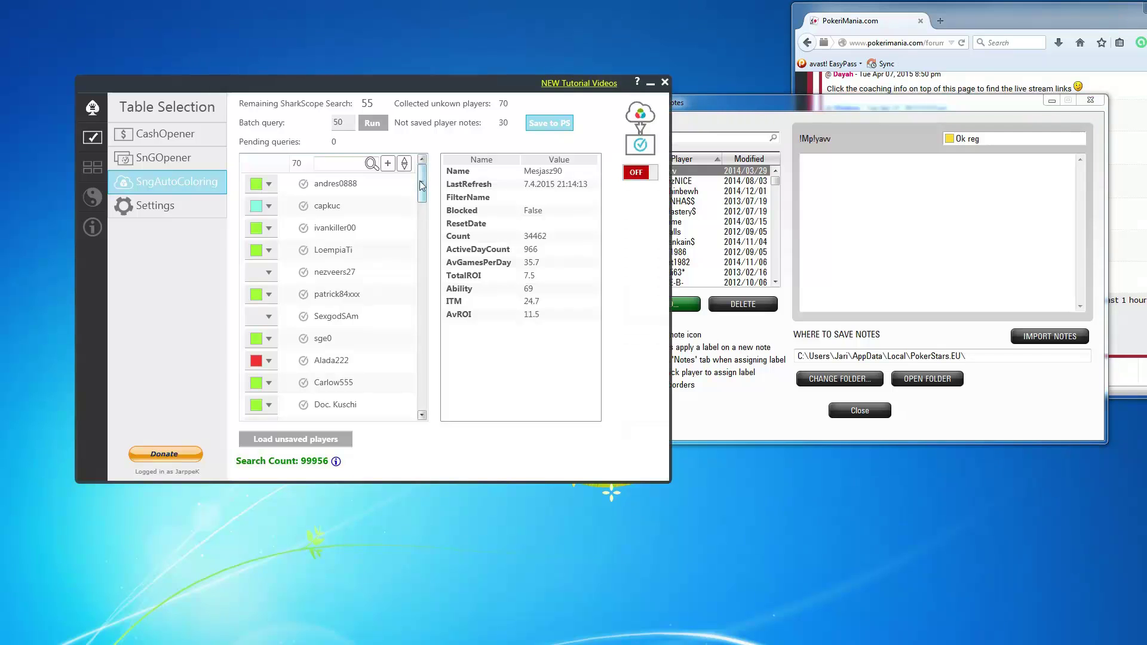
click(371, 239)
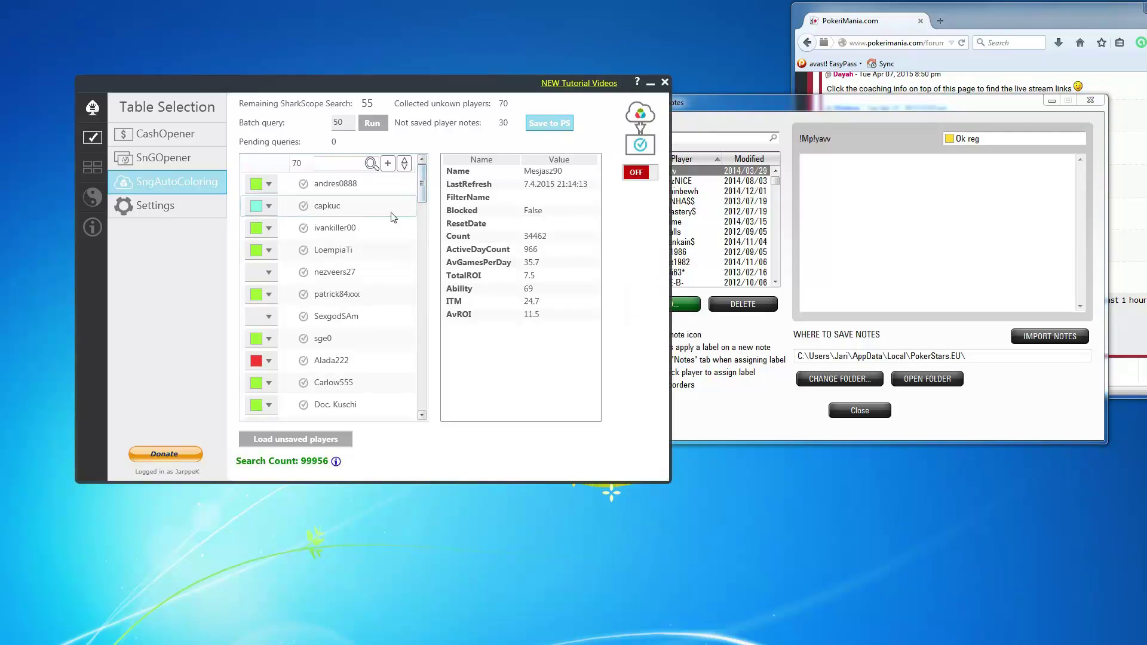
click(739, 113)
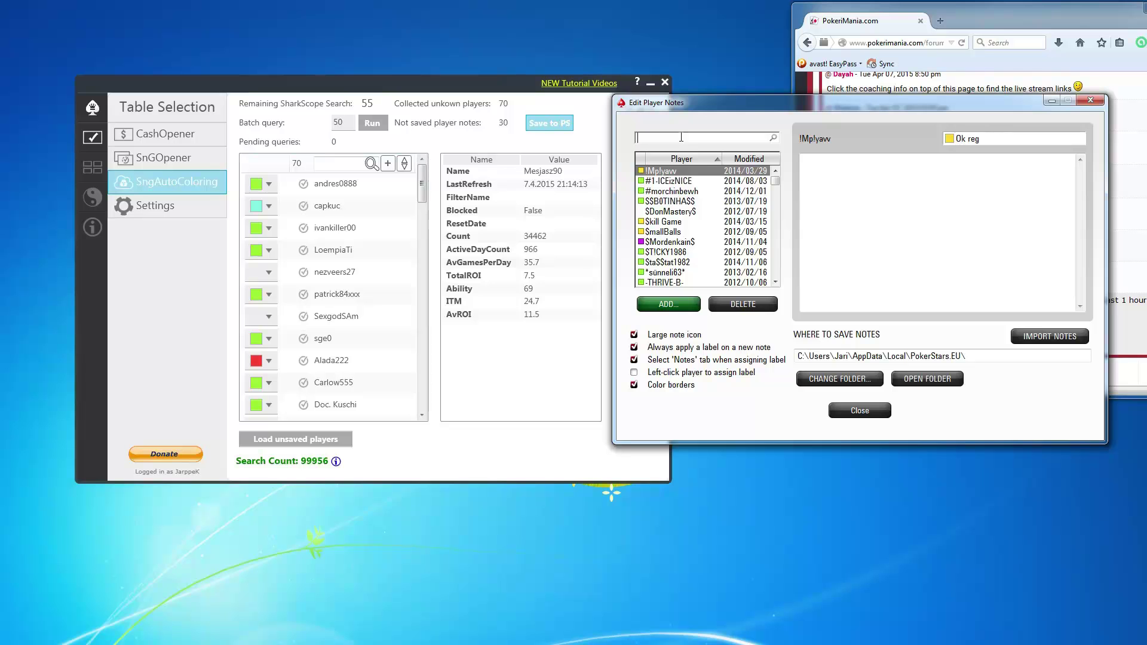
text(s)
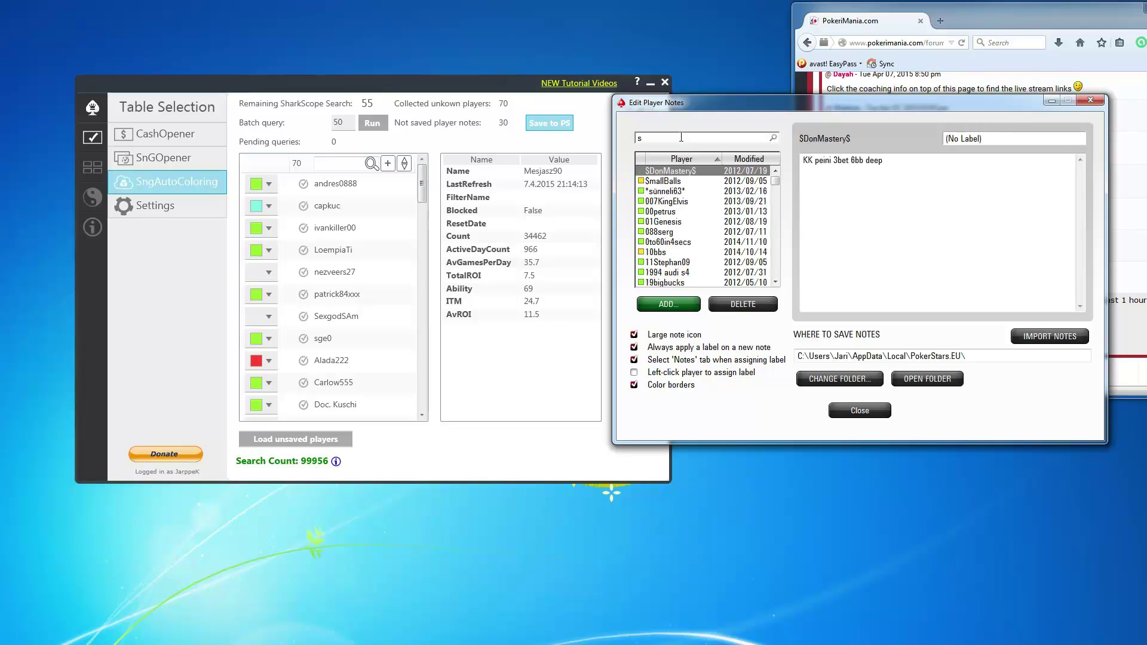
text(g)
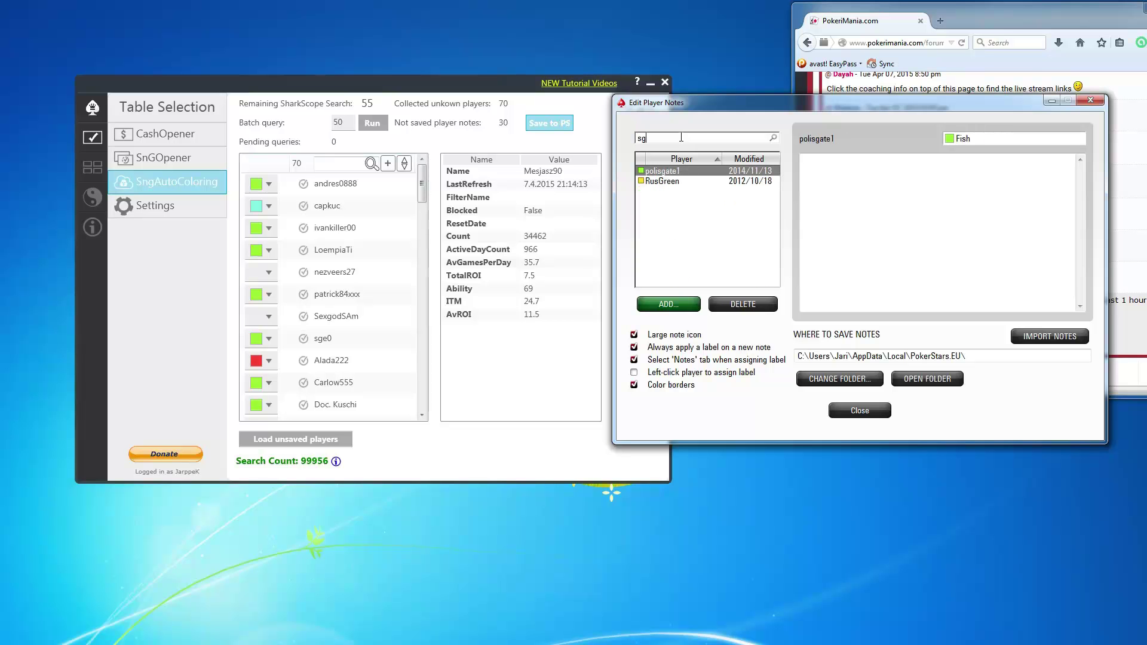
text(e)
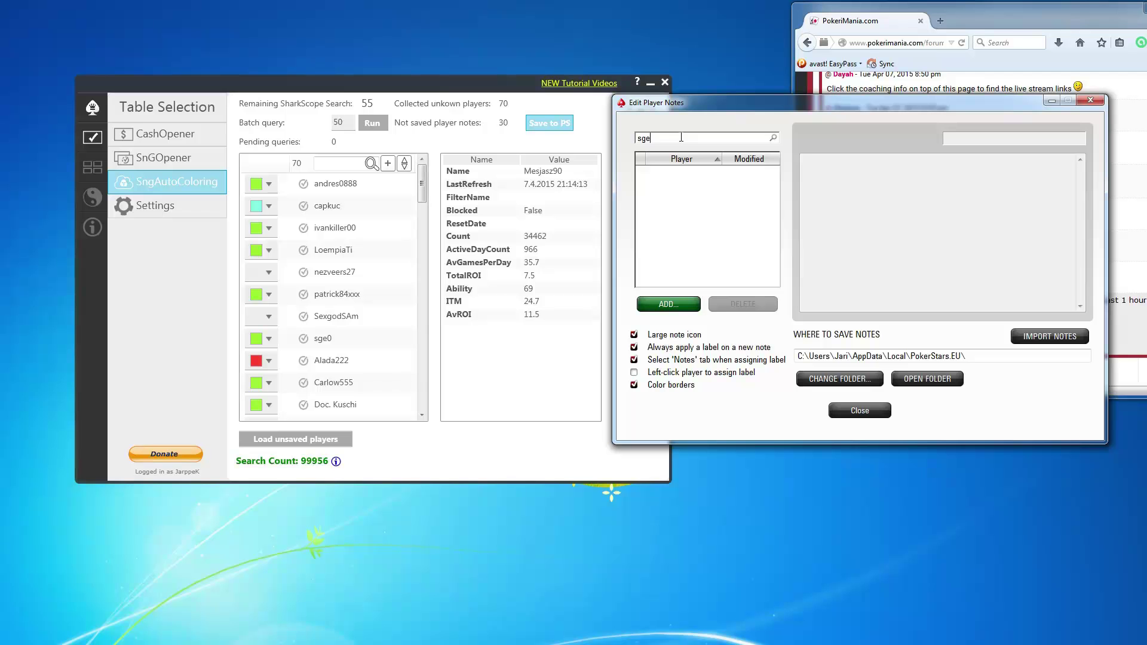
- Clear the player notes search and save the colored players from SngAutoColoring to PokerStars
key(BackSpace)
key(BackSpace)
key(BackSpace)
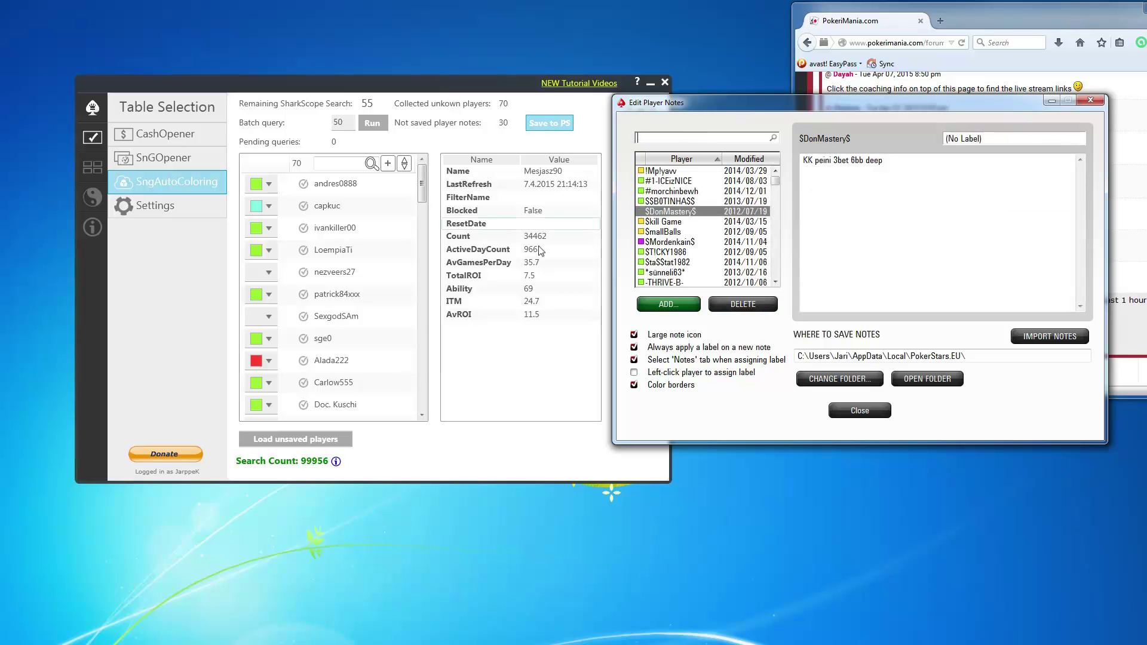
click(545, 103)
click(550, 124)
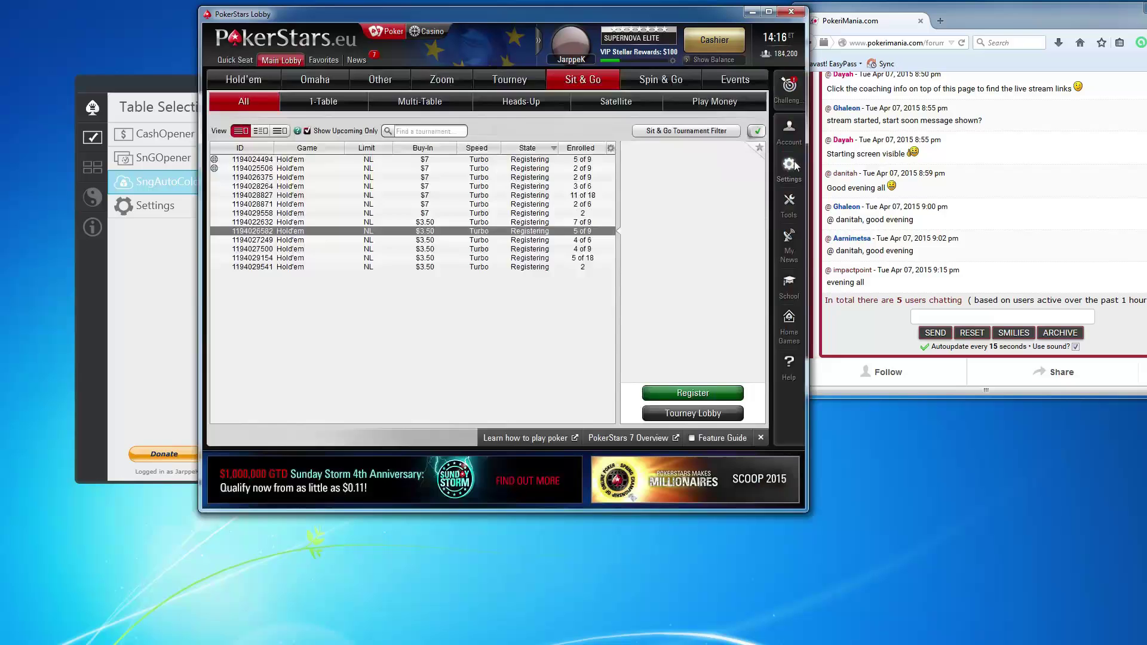
- Reopen Edit Player Notes from the PokerStars lobby settings, search for "sge" to check the player's label, and close the notes
click(789, 168)
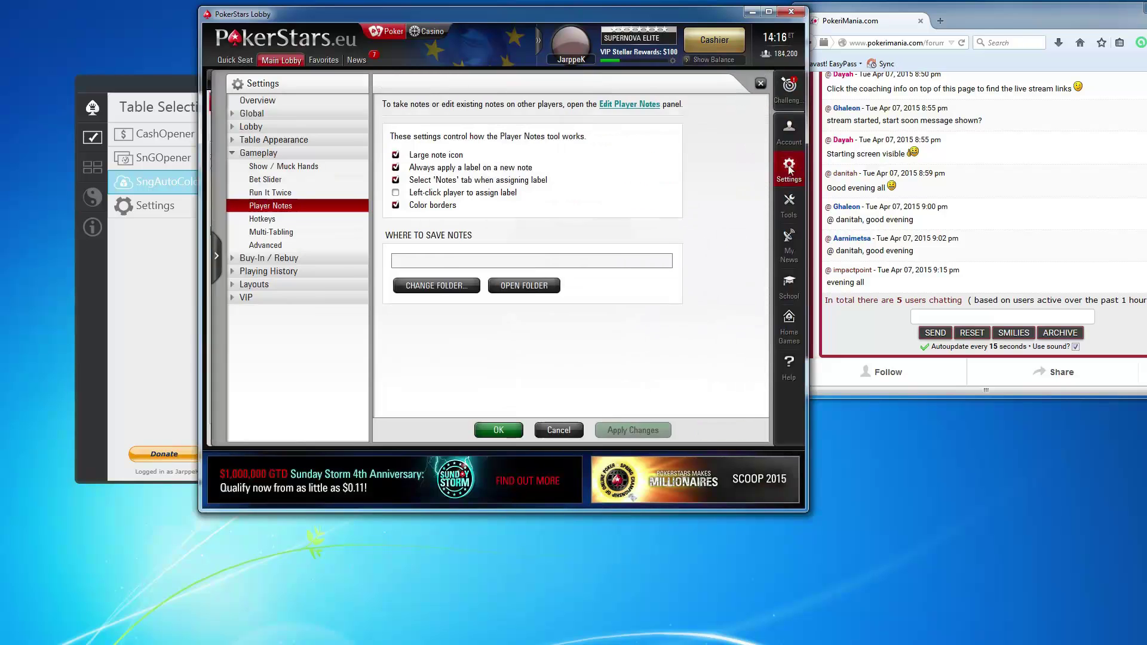
click(622, 104)
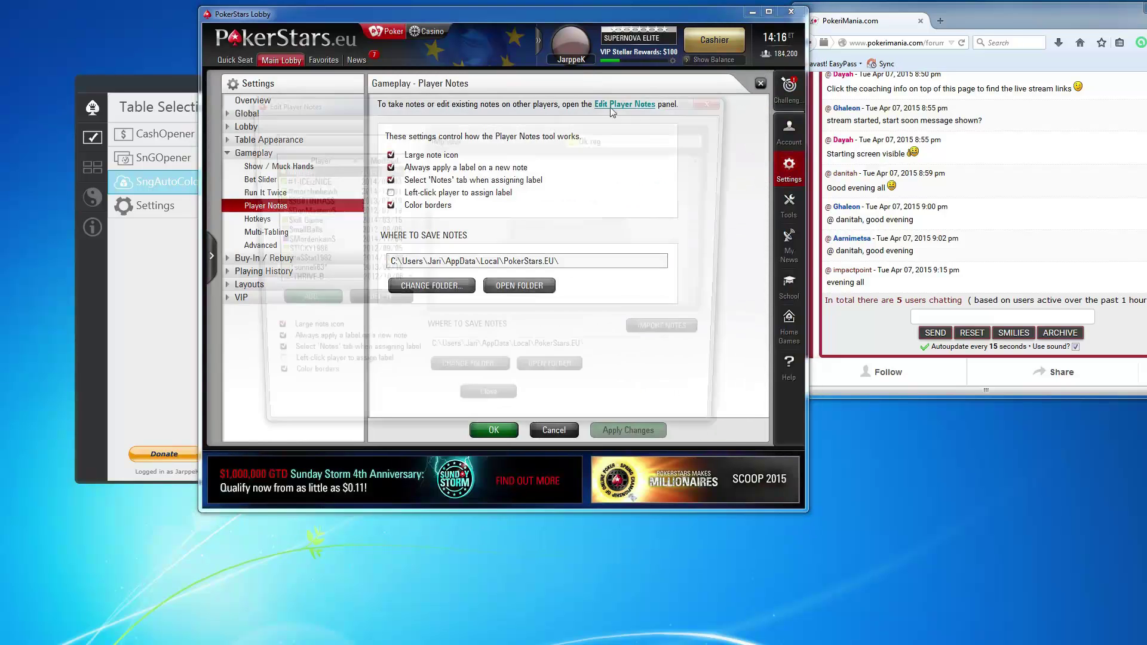
click(337, 139)
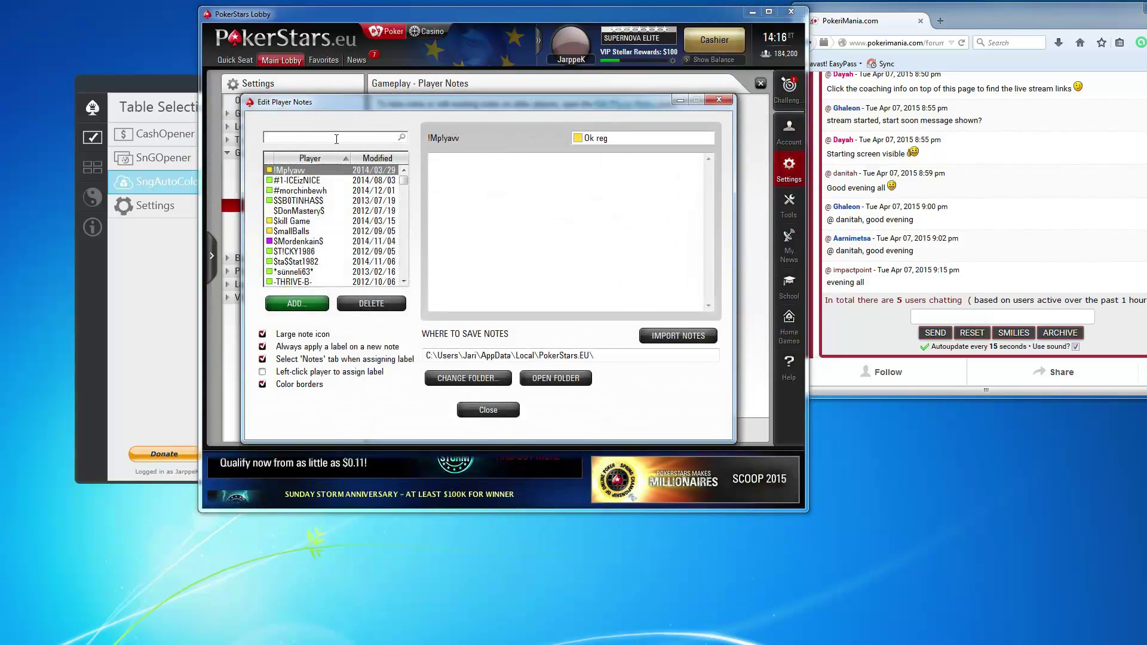
text(sne)
key(BackSpace)
key(BackSpace)
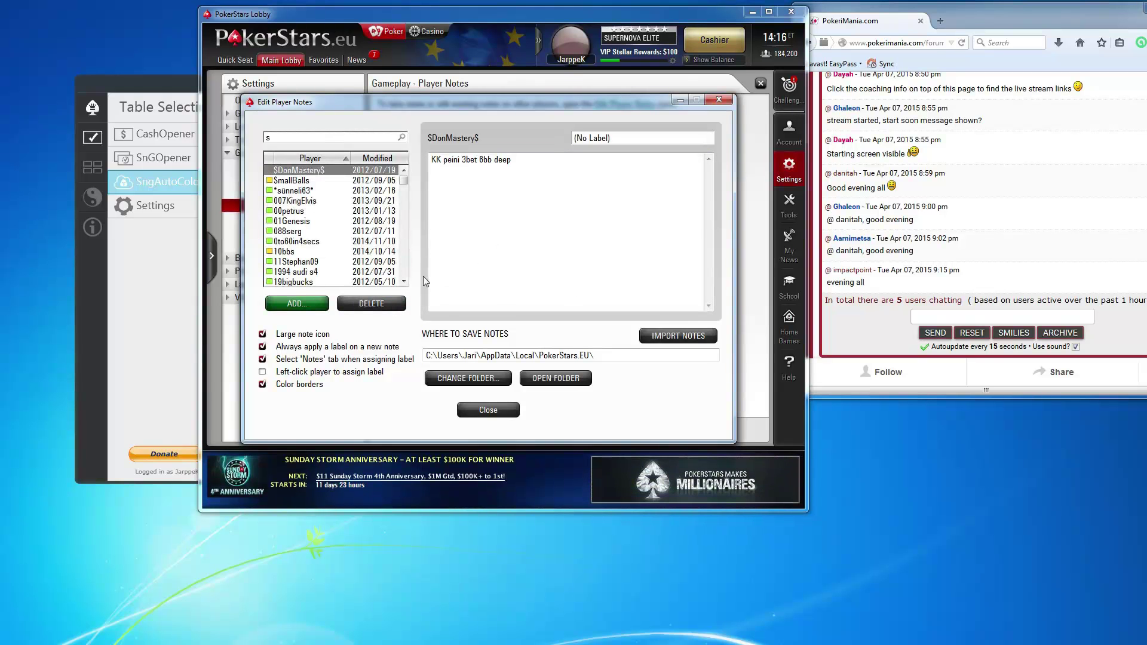
text(g)
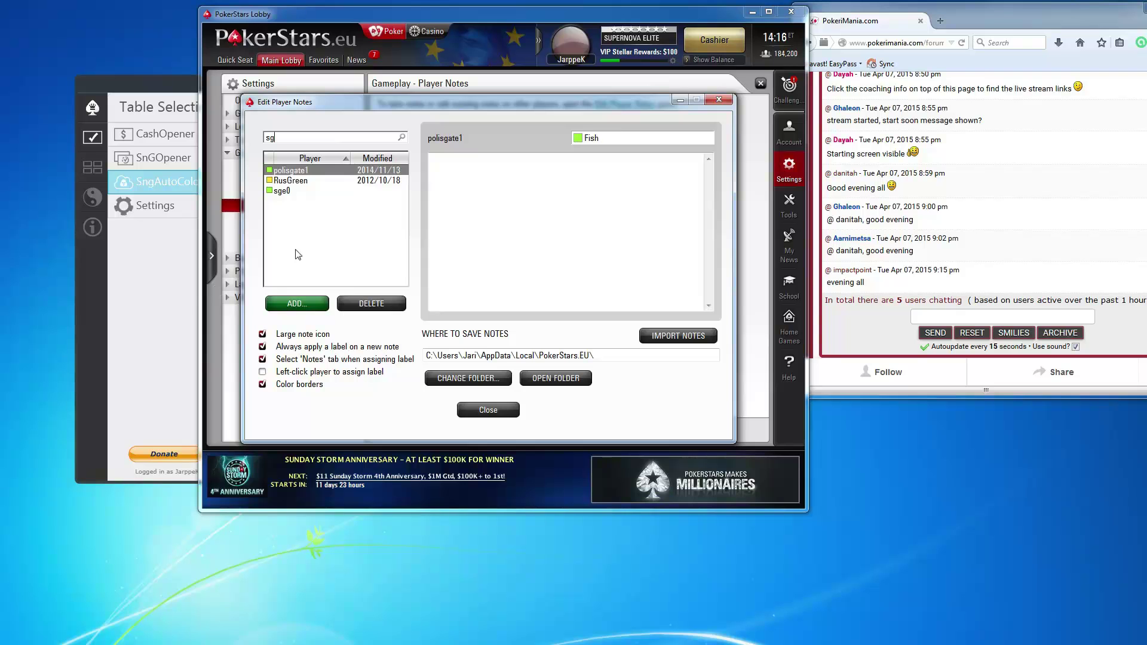
text(e)
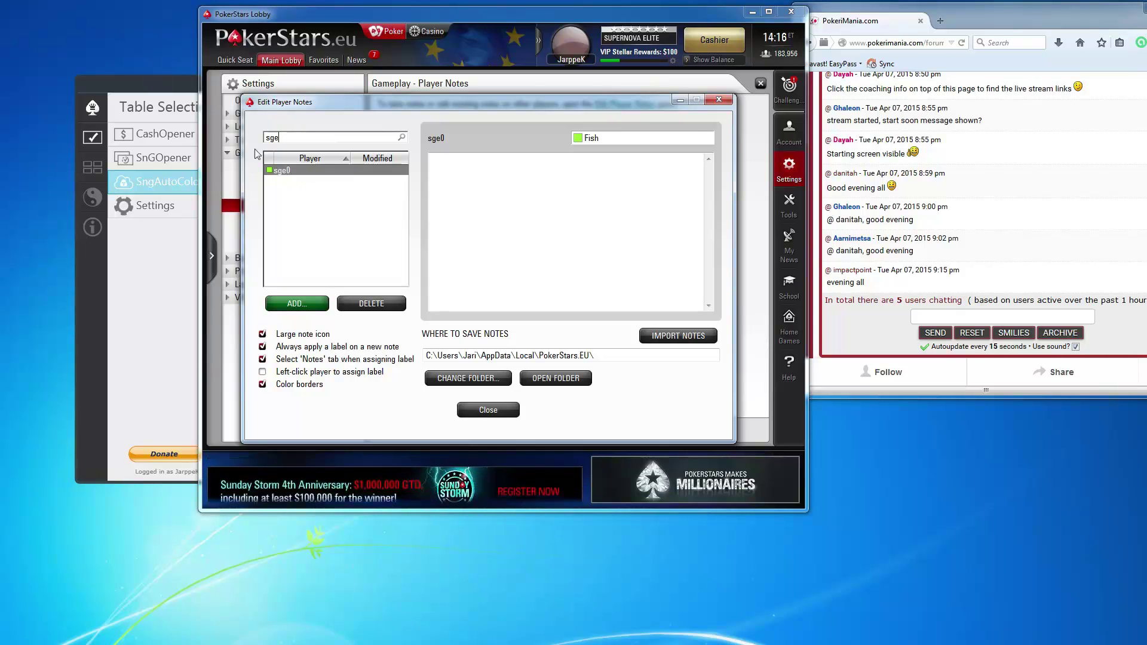
click(720, 100)
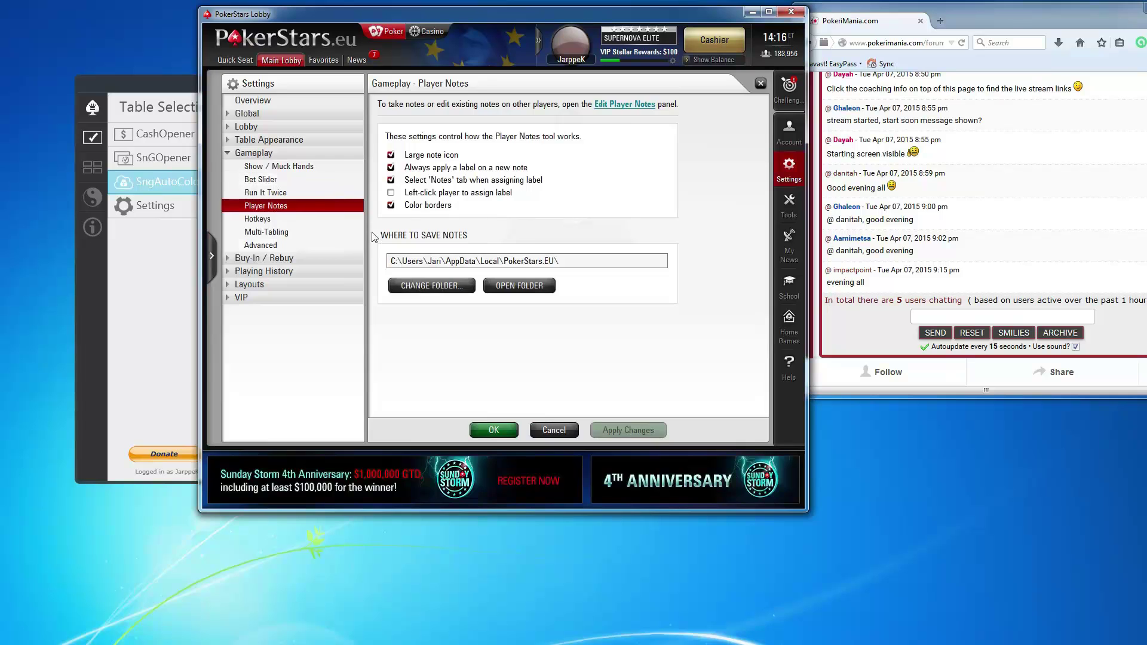
- Return to SngAutoColoring and review its color rules in the Table Selection settings
click(167, 265)
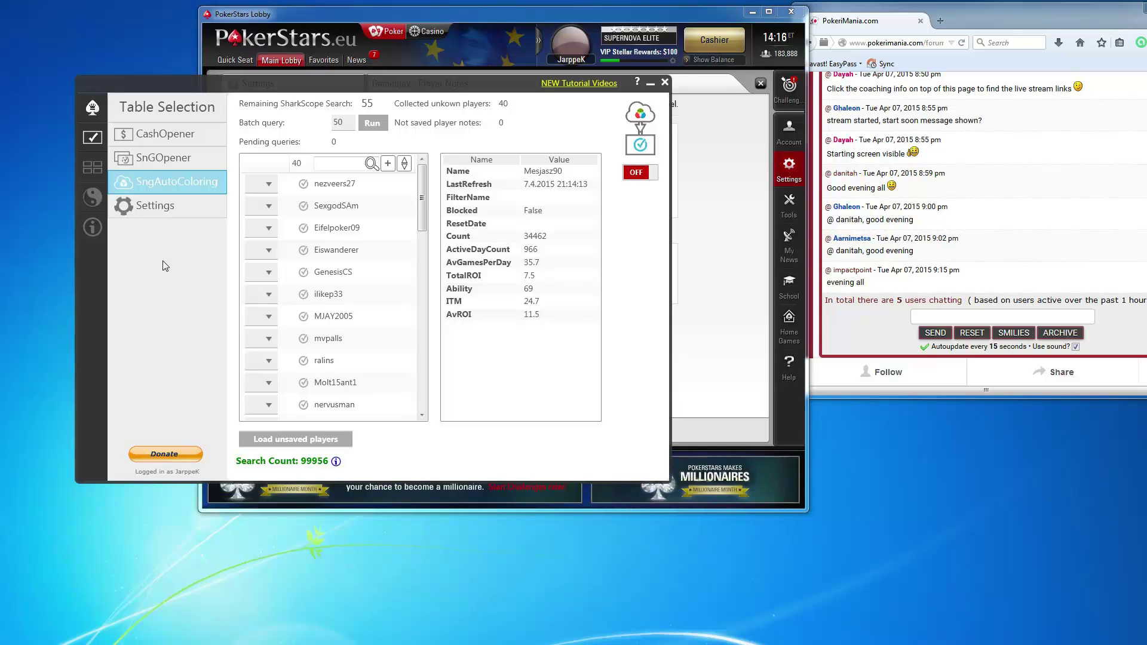
click(163, 209)
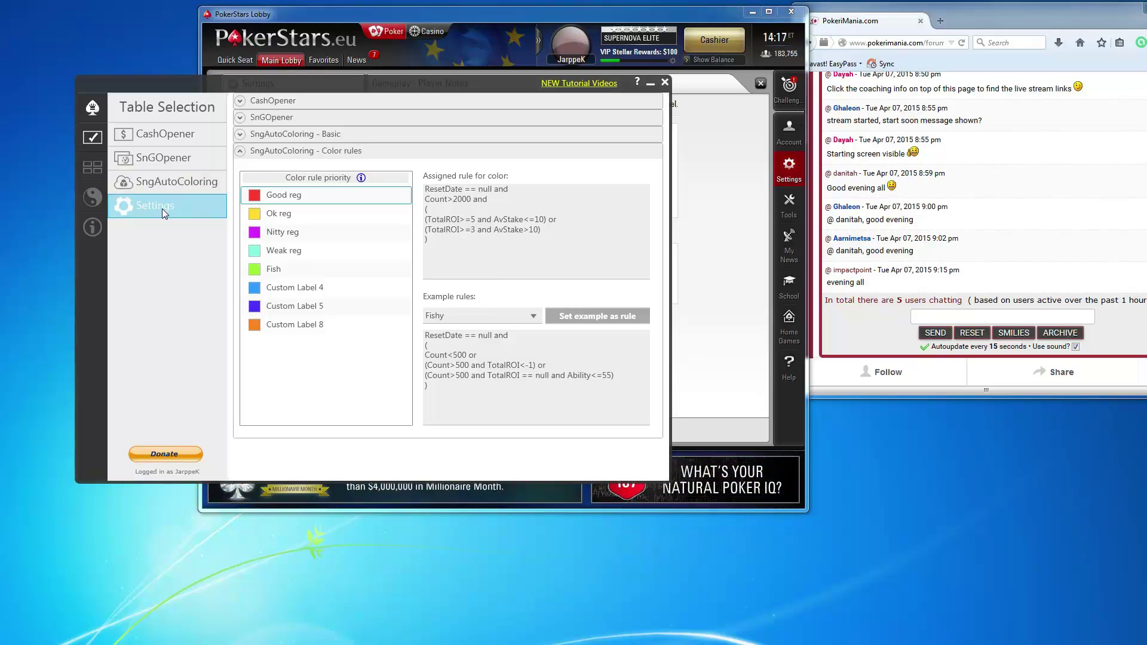
click(165, 184)
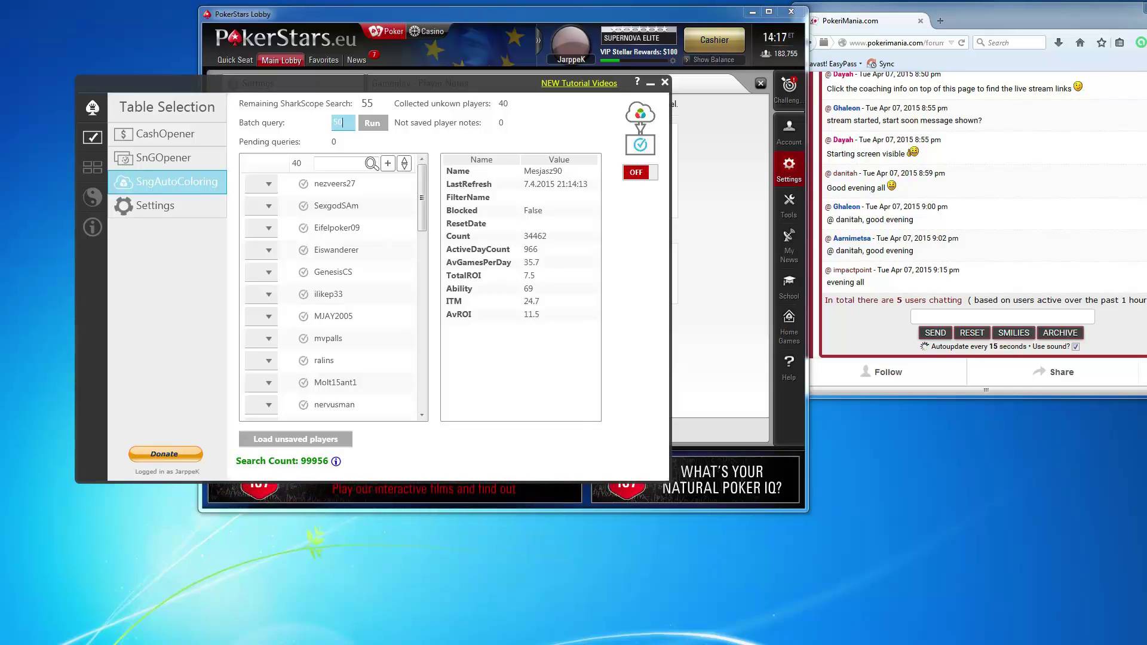
- Open SnGOpener, minimize the PokerStars lobby, and switch from SnGOpener Pro mode to standard SnGOpener mode
click(181, 159)
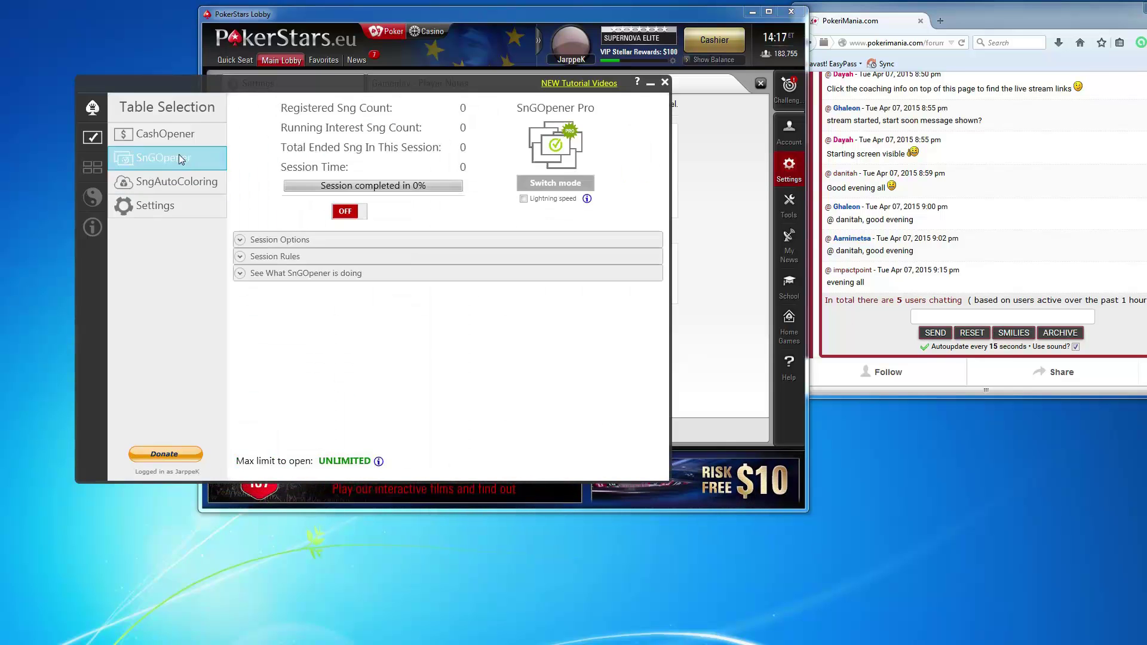
click(753, 13)
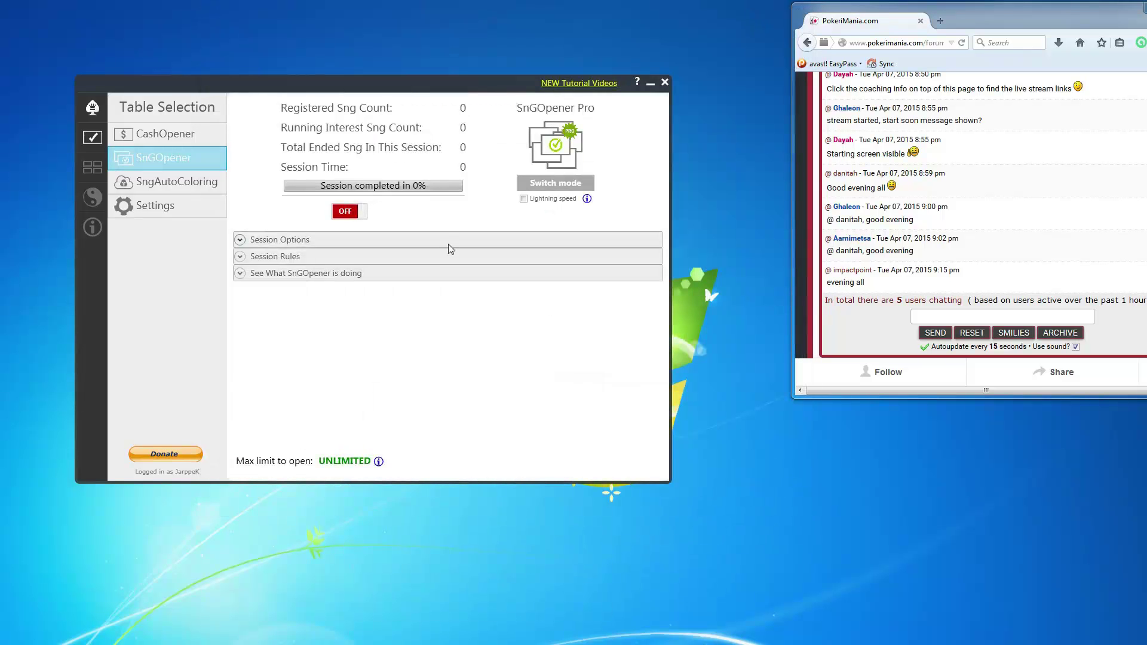
click(556, 185)
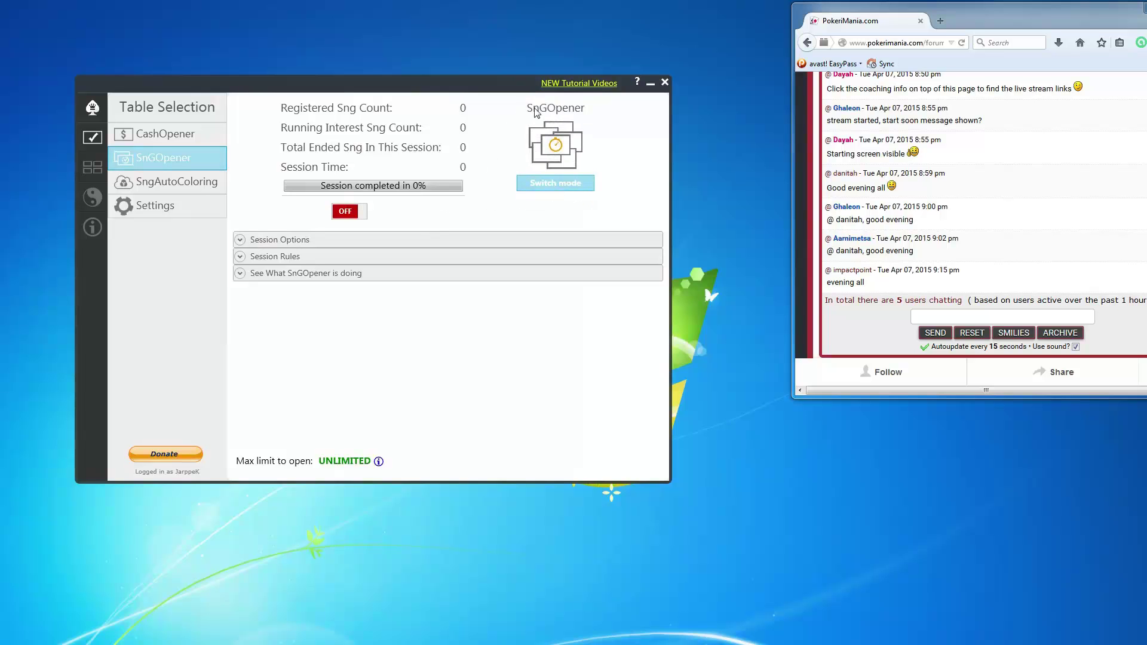
- Delete both 6-max 3-8 Turbo/Any rules and the 9-max 3-8 Turbo/Any rule from the session rules
click(282, 257)
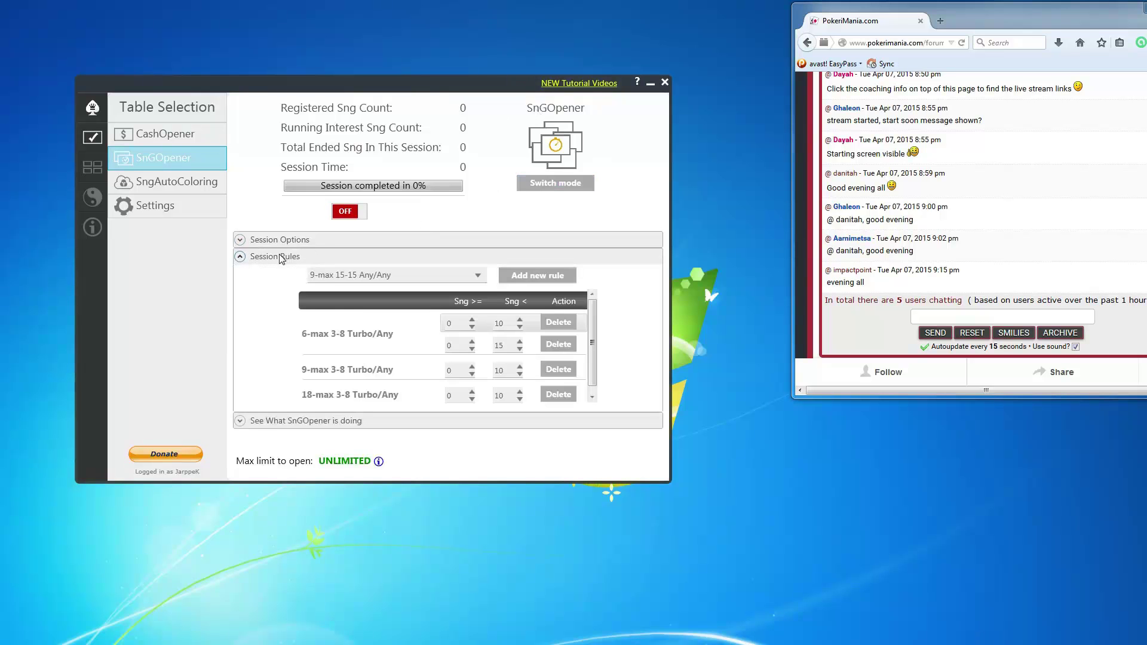
click(282, 257)
click(282, 257)
click(556, 324)
click(569, 325)
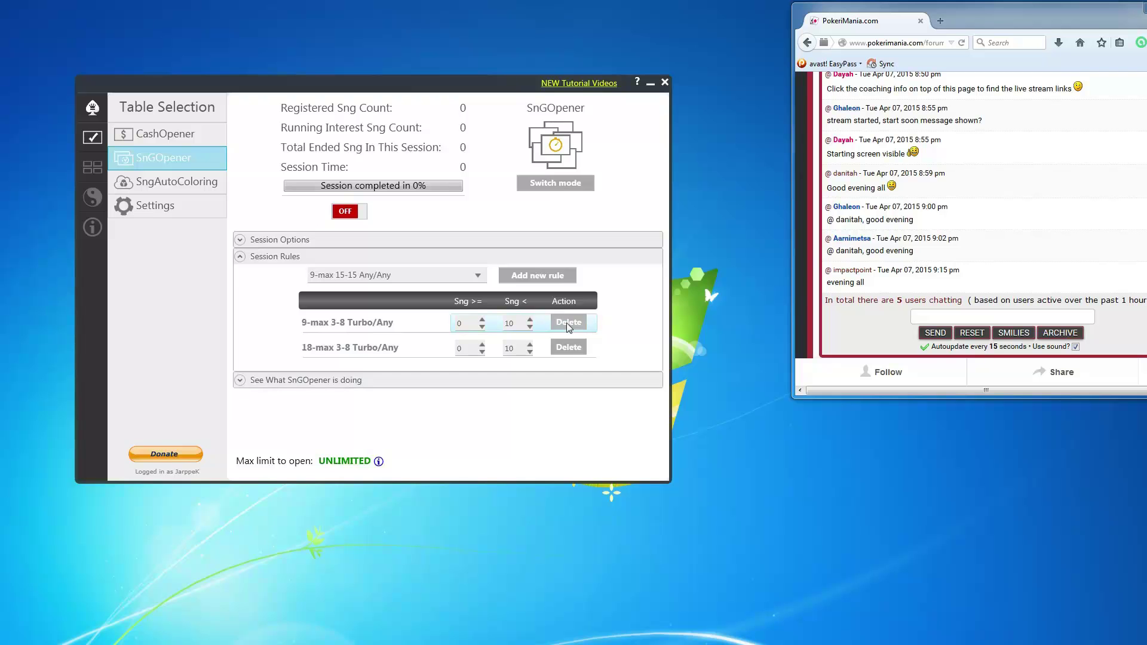
click(569, 326)
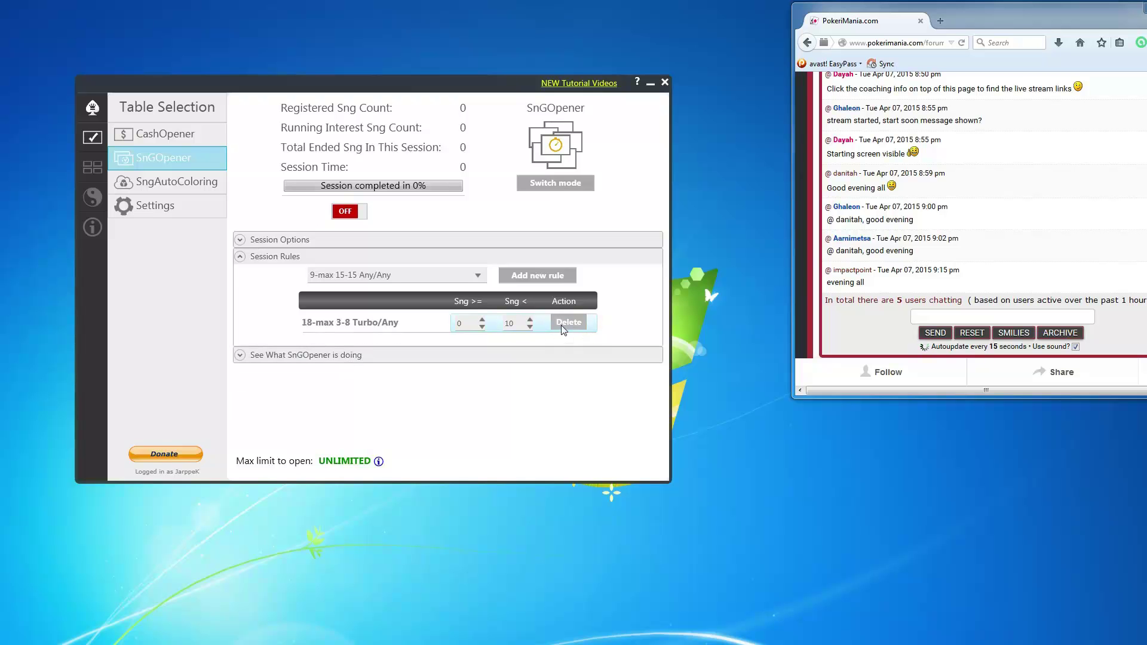
click(476, 274)
click(472, 276)
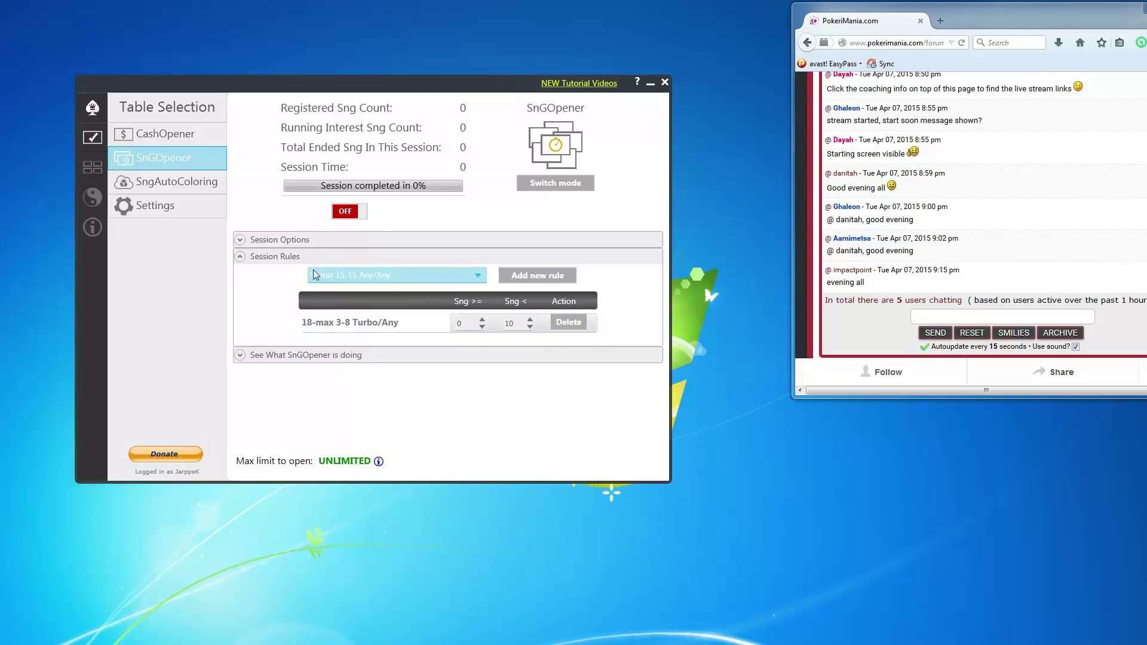
click(239, 257)
- Delete the 9-max, 6-max and 18-max 3-8 Turbo/Any Sit & Go types from the SnGOpener settings
click(171, 184)
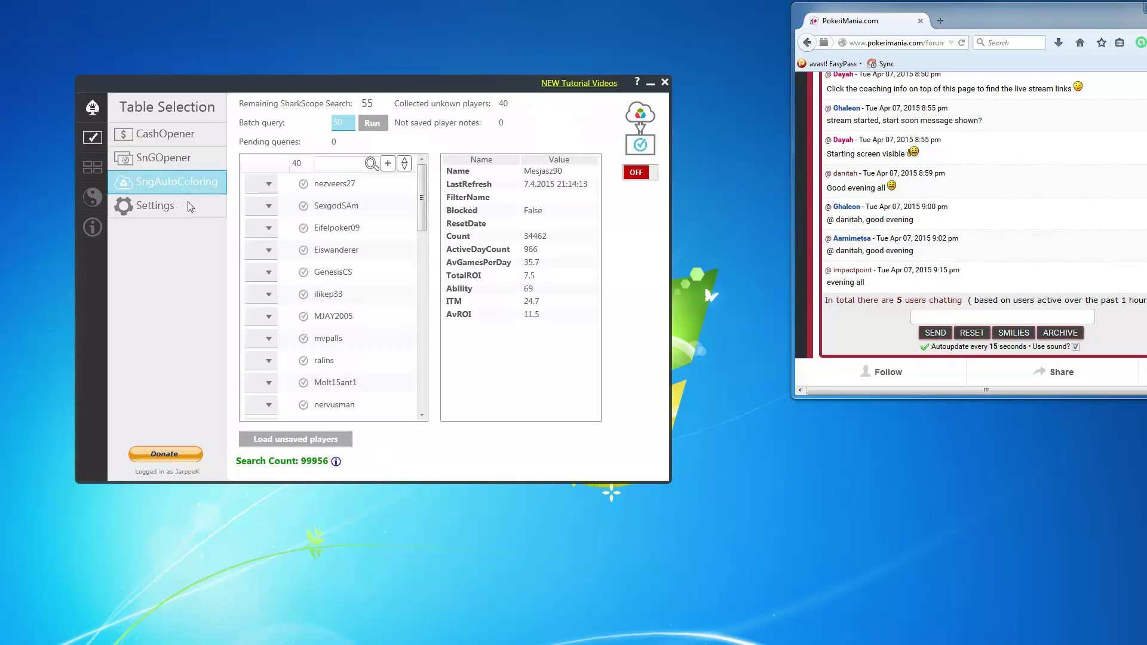
click(189, 163)
click(173, 200)
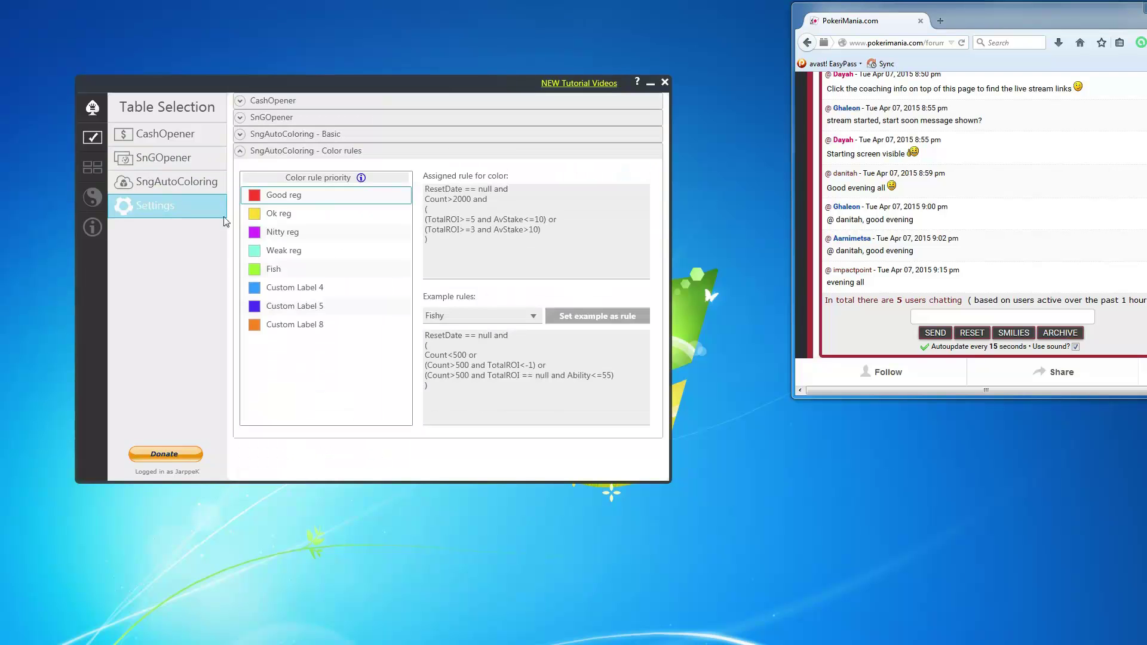
click(314, 119)
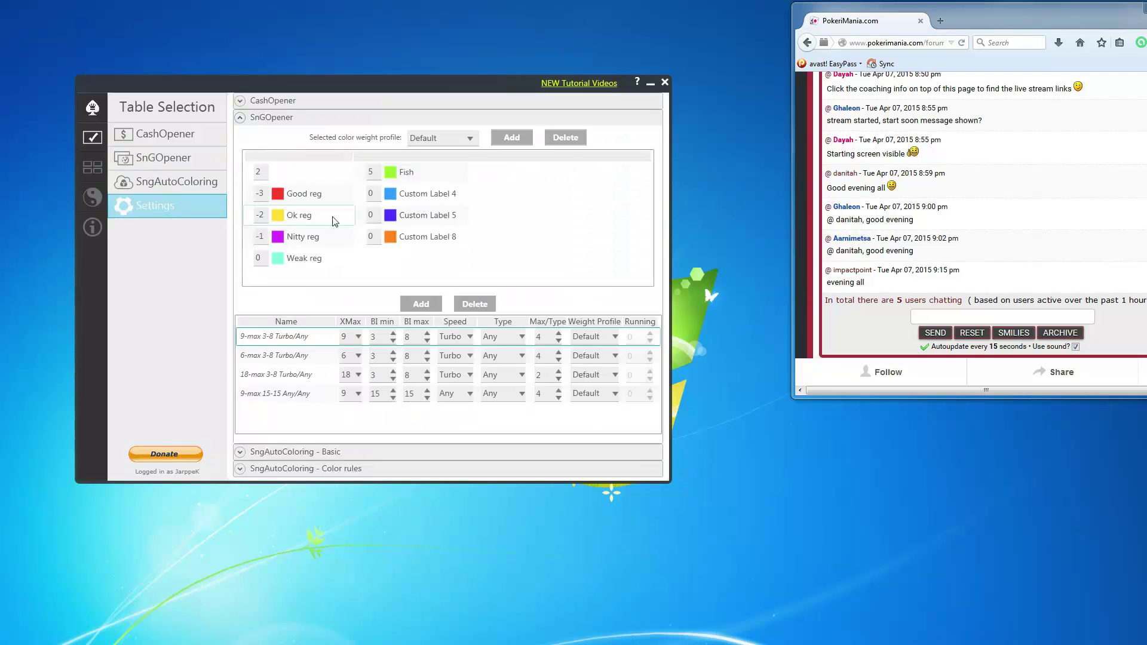
click(471, 309)
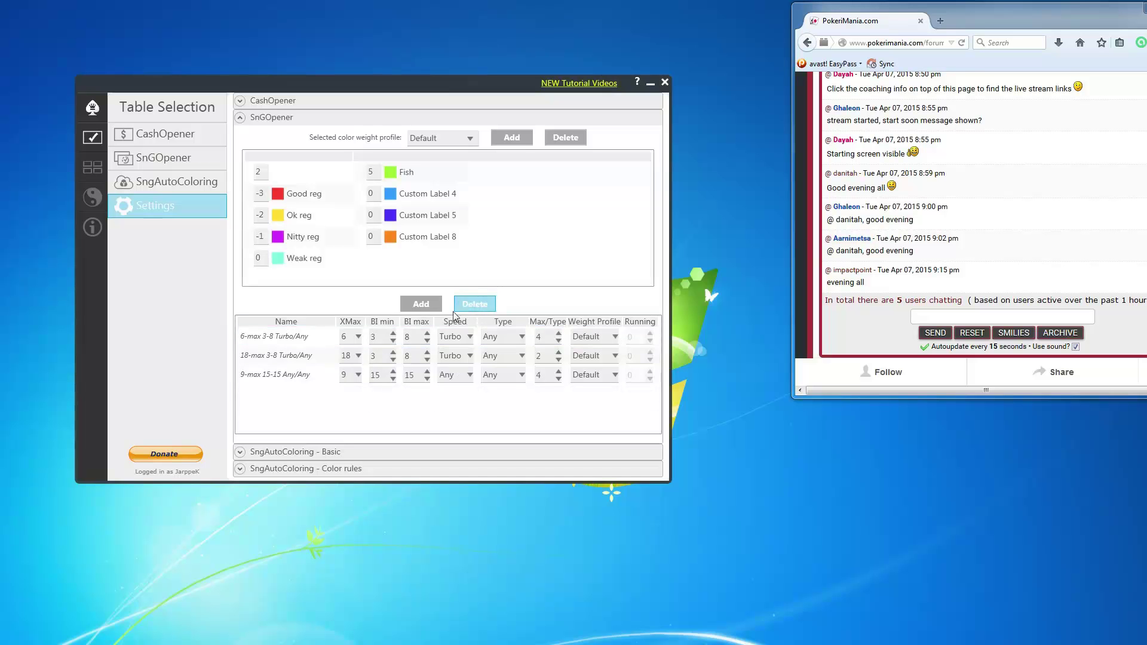
click(314, 338)
key(Delete)
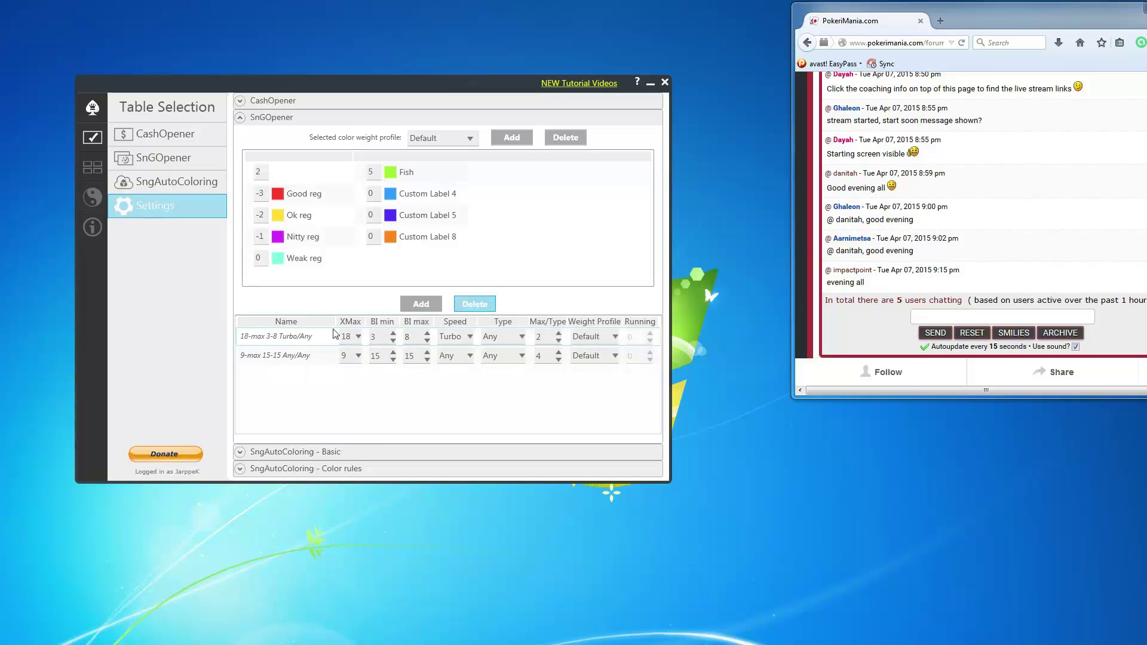
click(334, 336)
key(Delete)
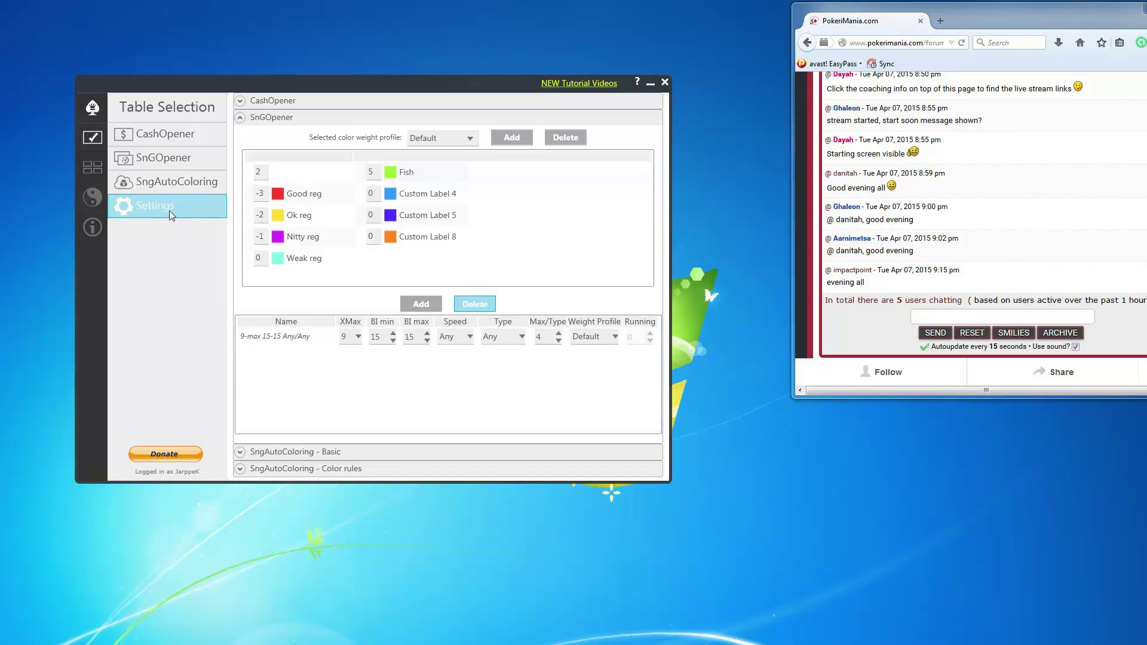
- In the Default color weight profile, set the weights for unlabeled, Good reg, Ok reg, Nitty reg and Fish players to 0
click(285, 119)
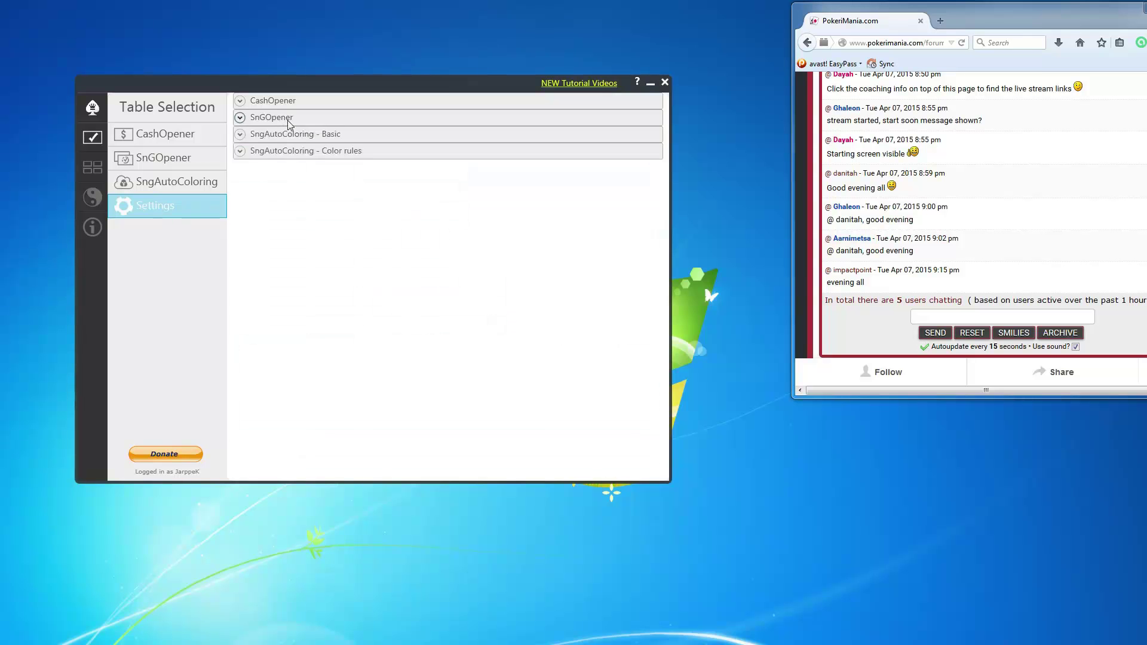
click(289, 122)
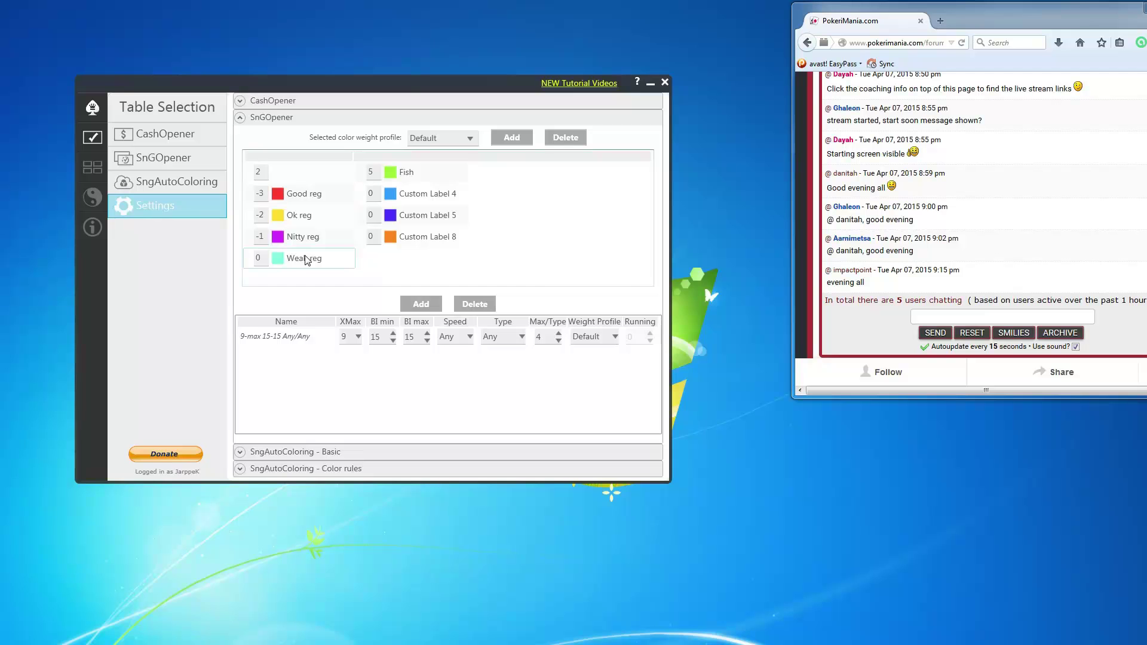
double_click(261, 173)
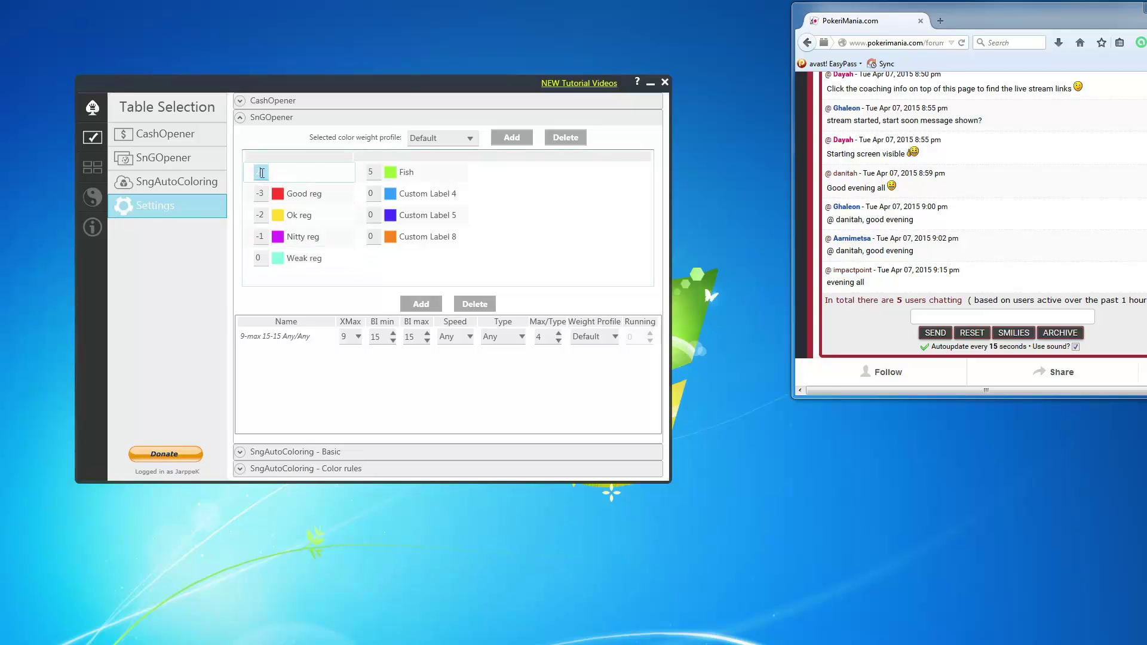
text(20)
double_click(268, 176)
double_click(267, 195)
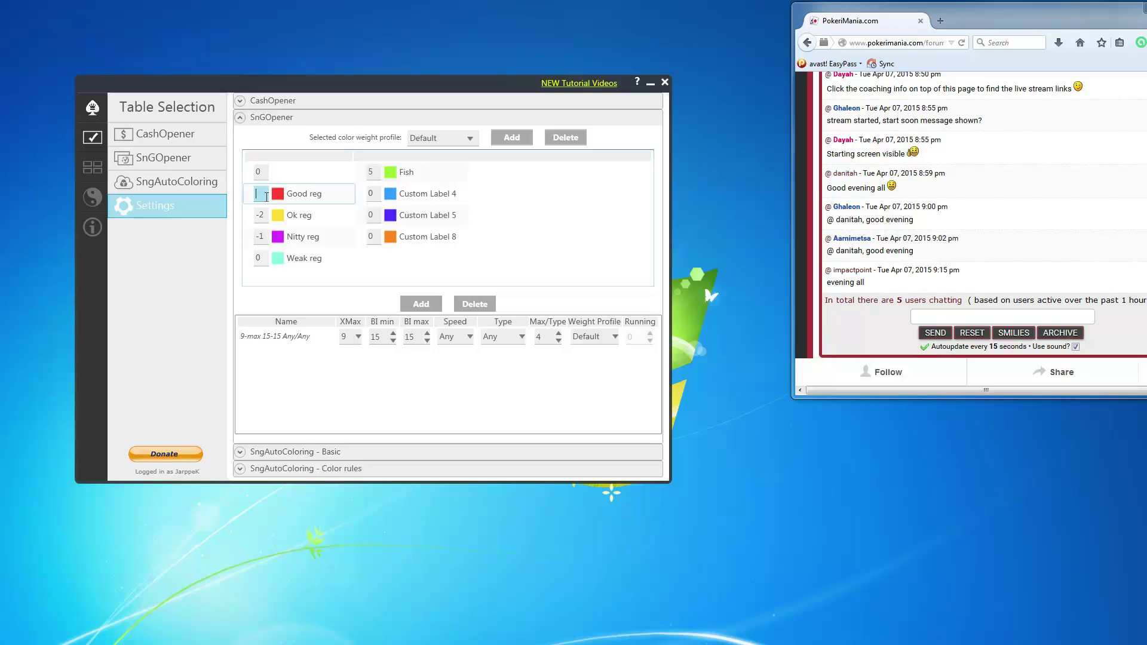
double_click(266, 216)
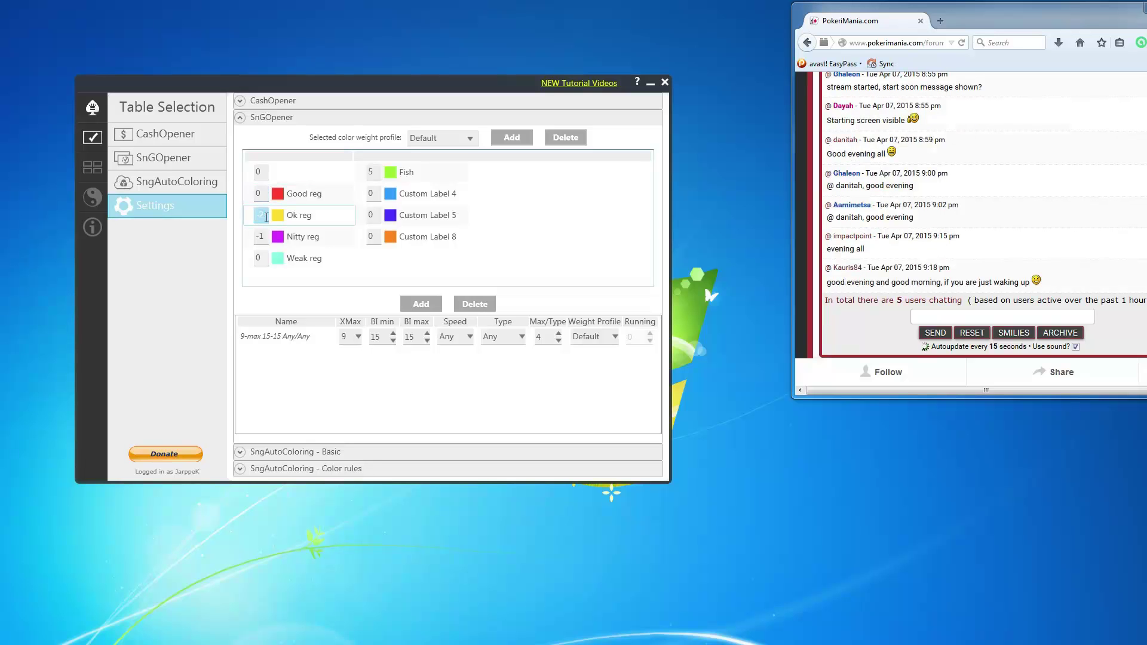
text(0)
double_click(263, 237)
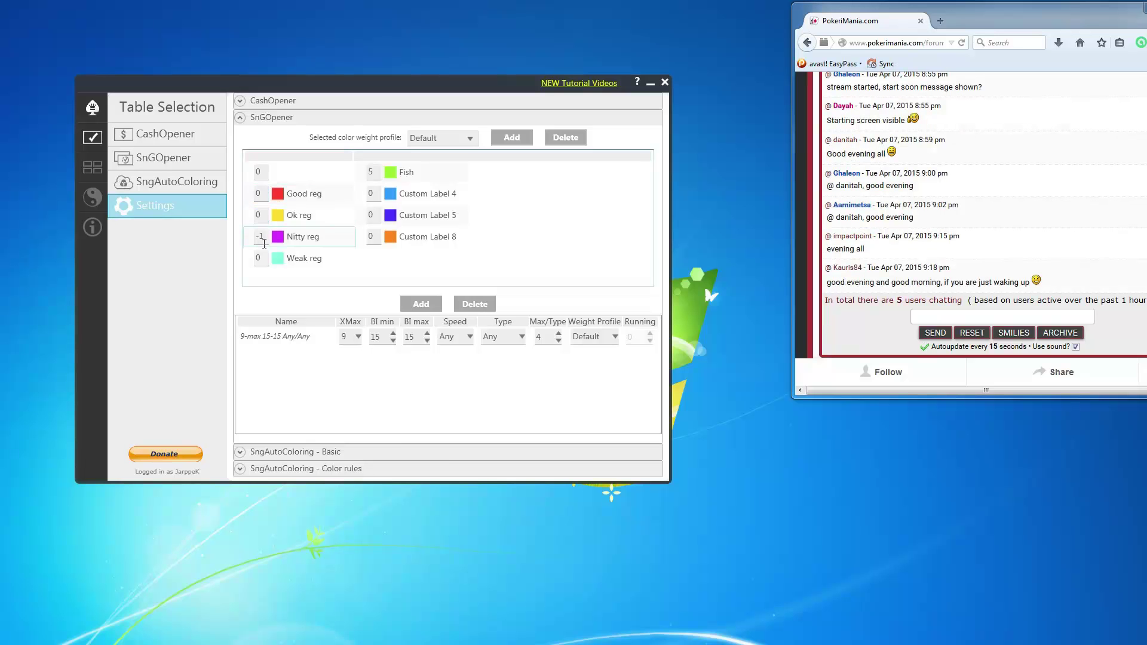
text(0)
click(373, 171)
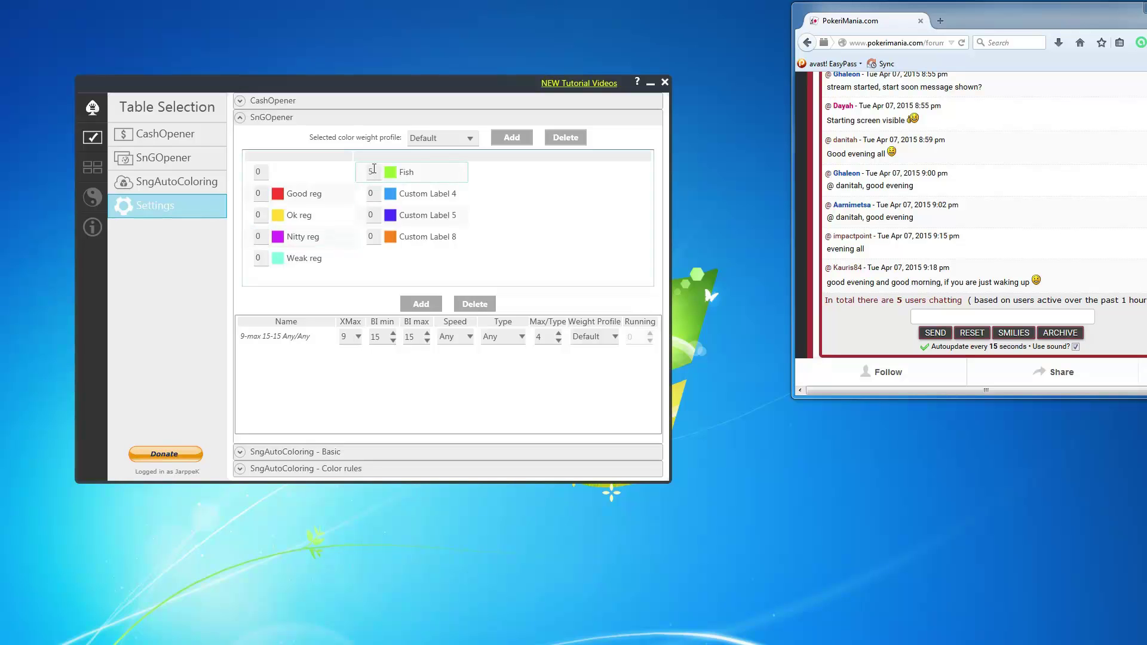
double_click(375, 173)
text(0)
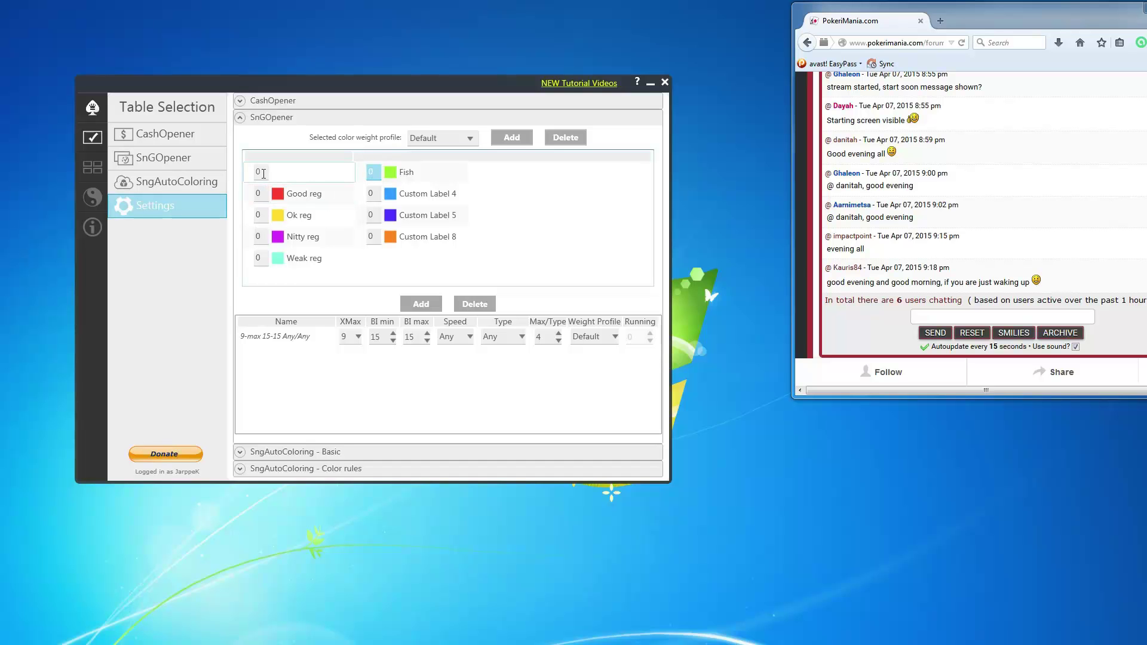
click(264, 173)
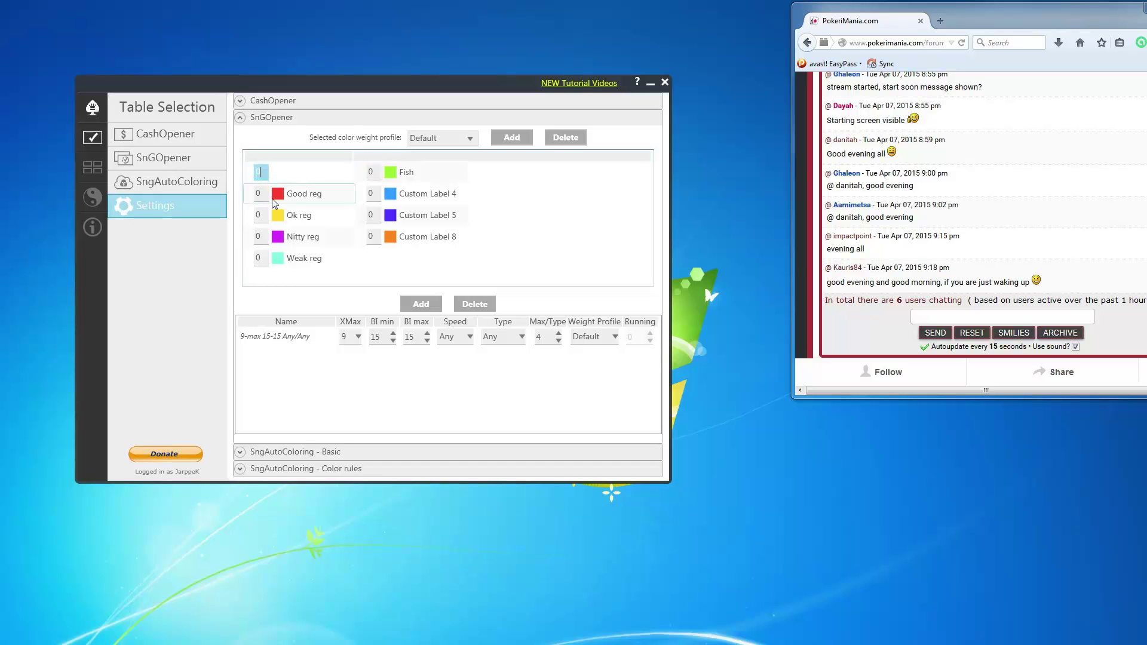
- Change the remaining 15-15 Sit & Go type to 2-max with Turbo speed, a maximum of 6 per type and the Default weight profile
click(358, 336)
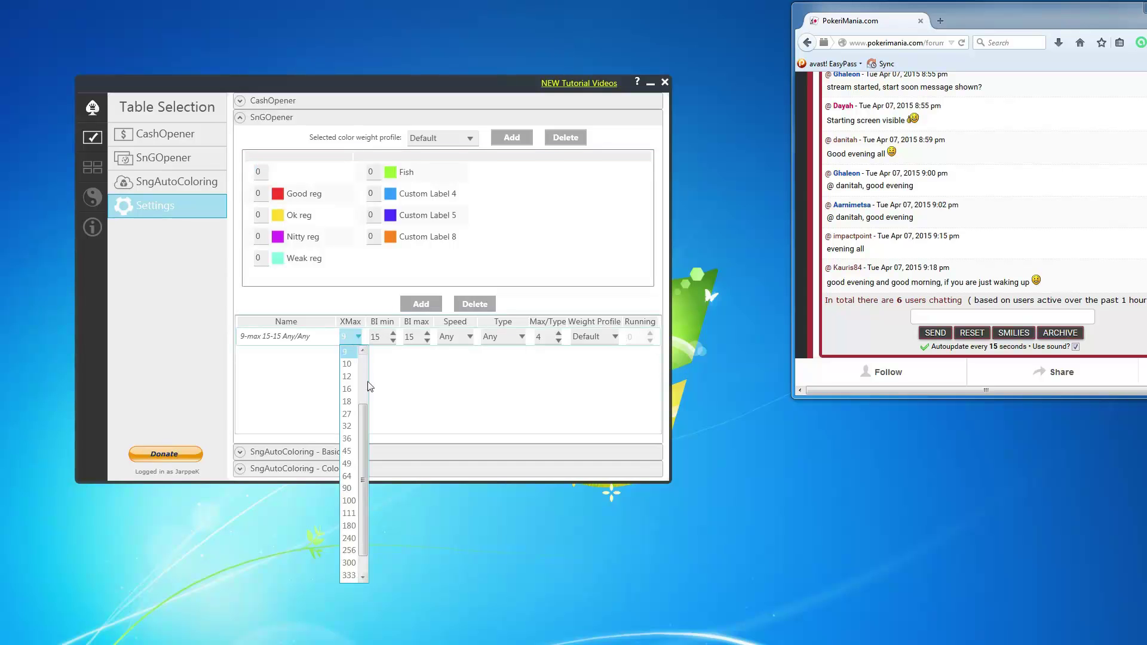
scroll(364, 428, up, 2)
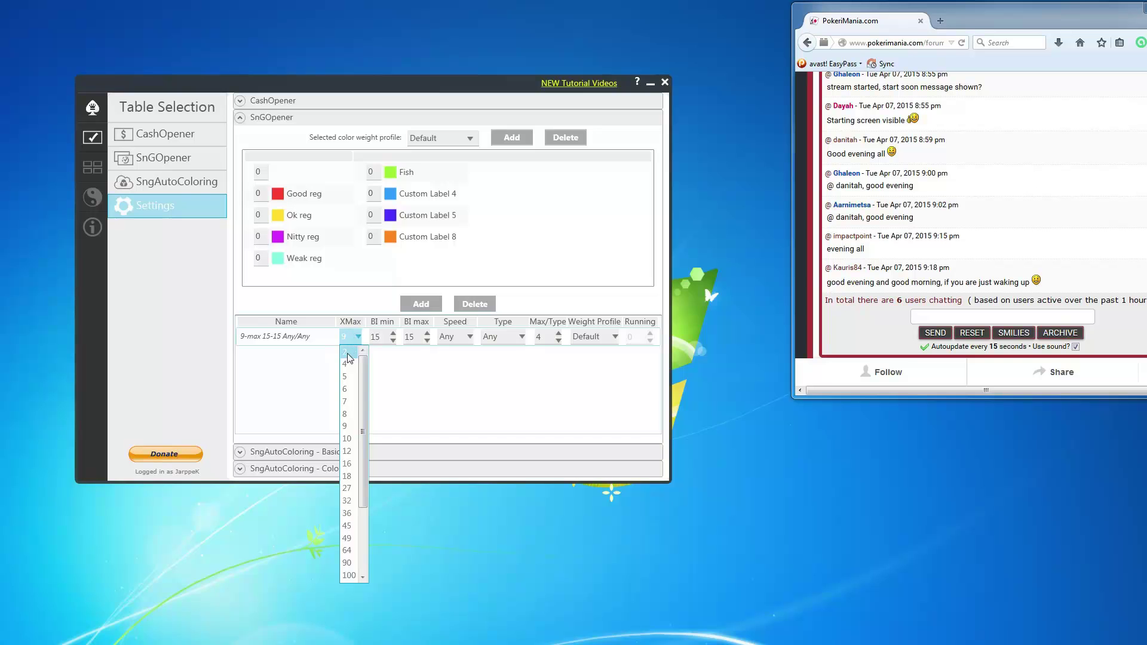
click(347, 354)
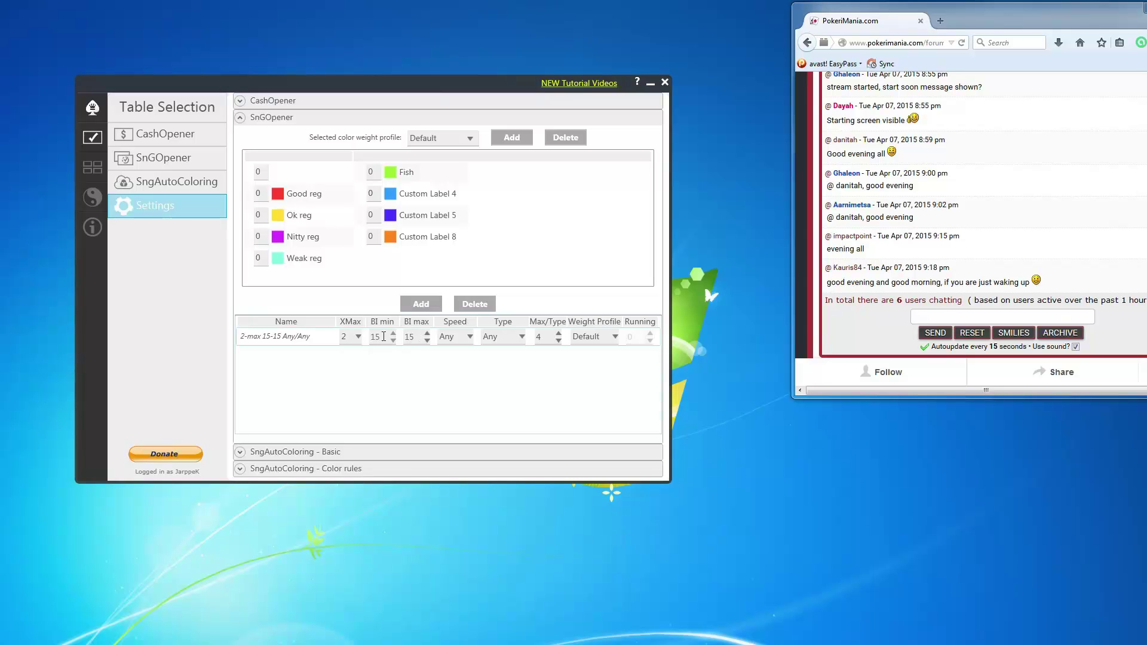
click(455, 336)
click(459, 364)
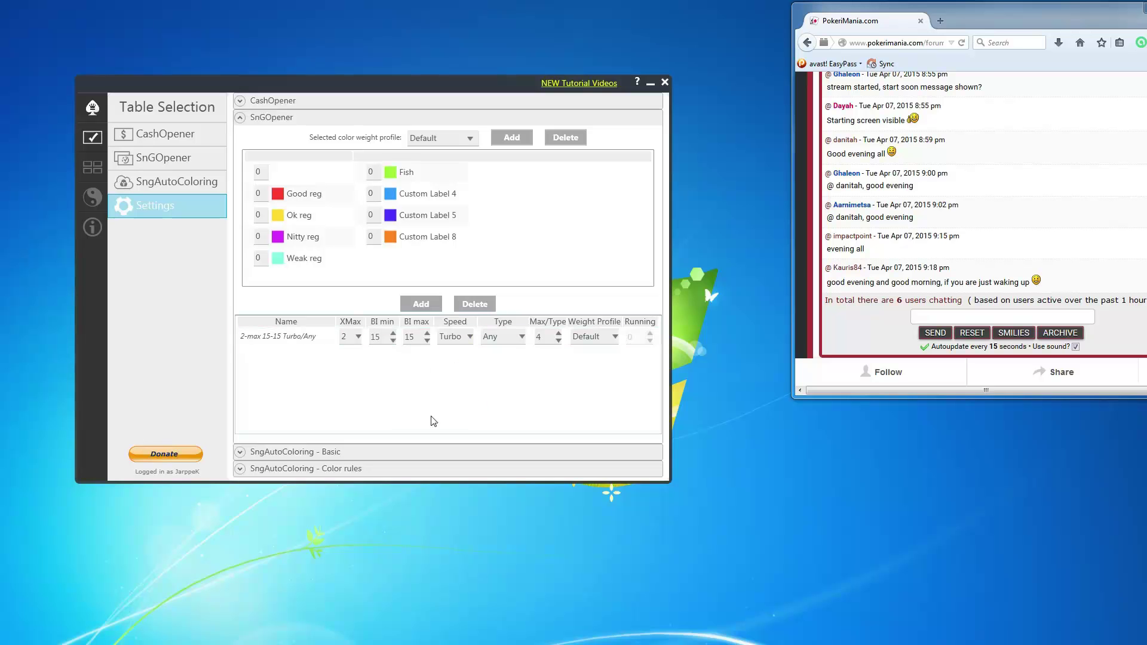
click(515, 338)
click(516, 338)
click(614, 338)
click(614, 339)
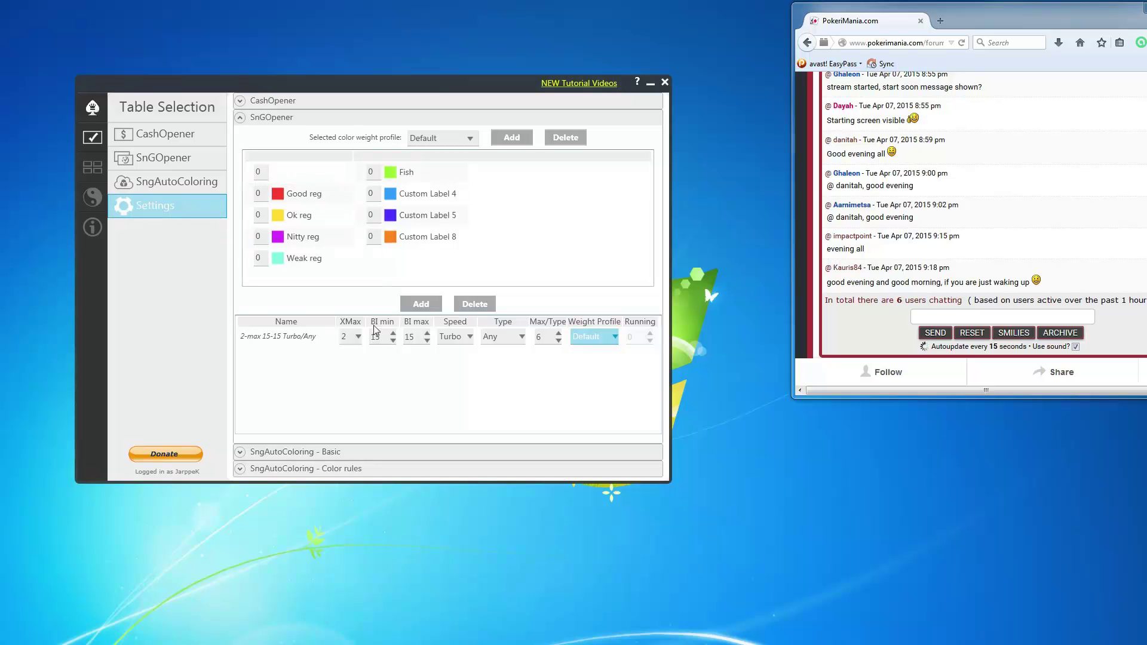
- In the Default color weight profile, set the weights for unlabeled and Fish players to 1
click(266, 173)
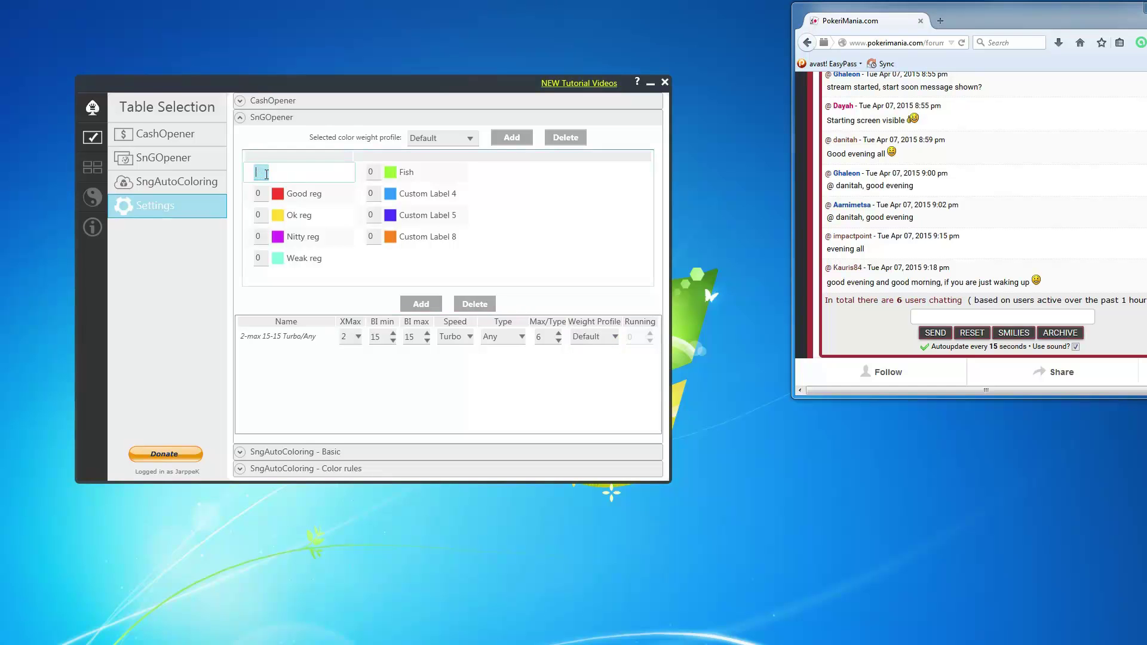
text(1)
click(374, 172)
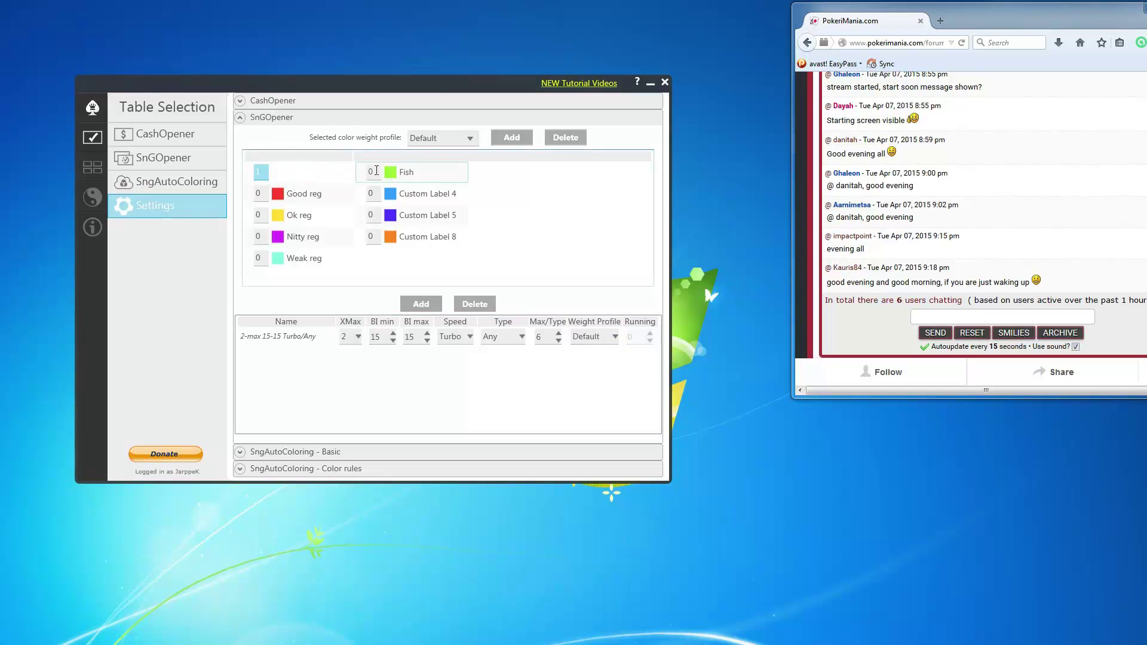
click(374, 172)
- In SnGOpener's session rules, add a rule for 2-max 15-15 Turbo/Any and delete the 18-max 3-8 Turbo/Any rule
click(188, 164)
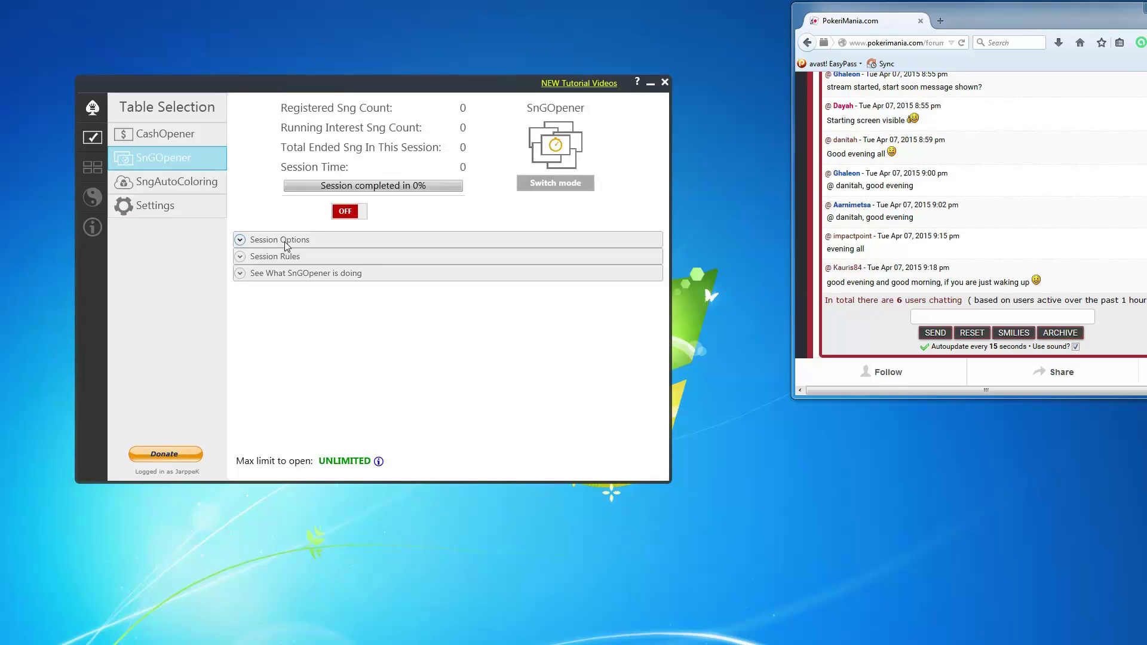
click(277, 258)
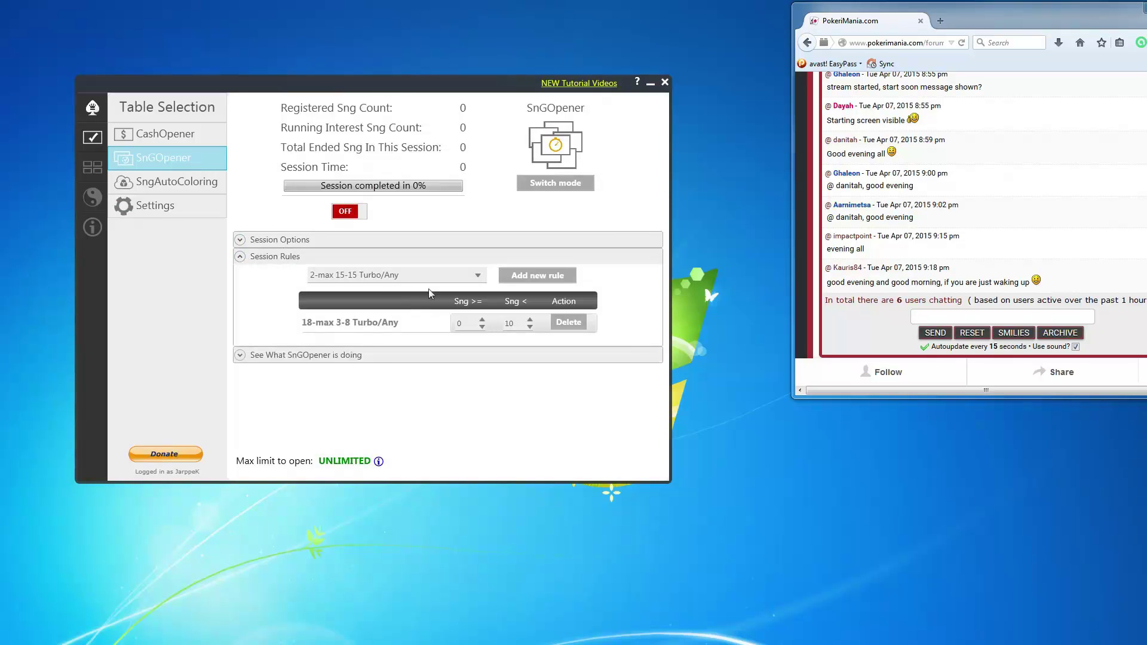
click(470, 279)
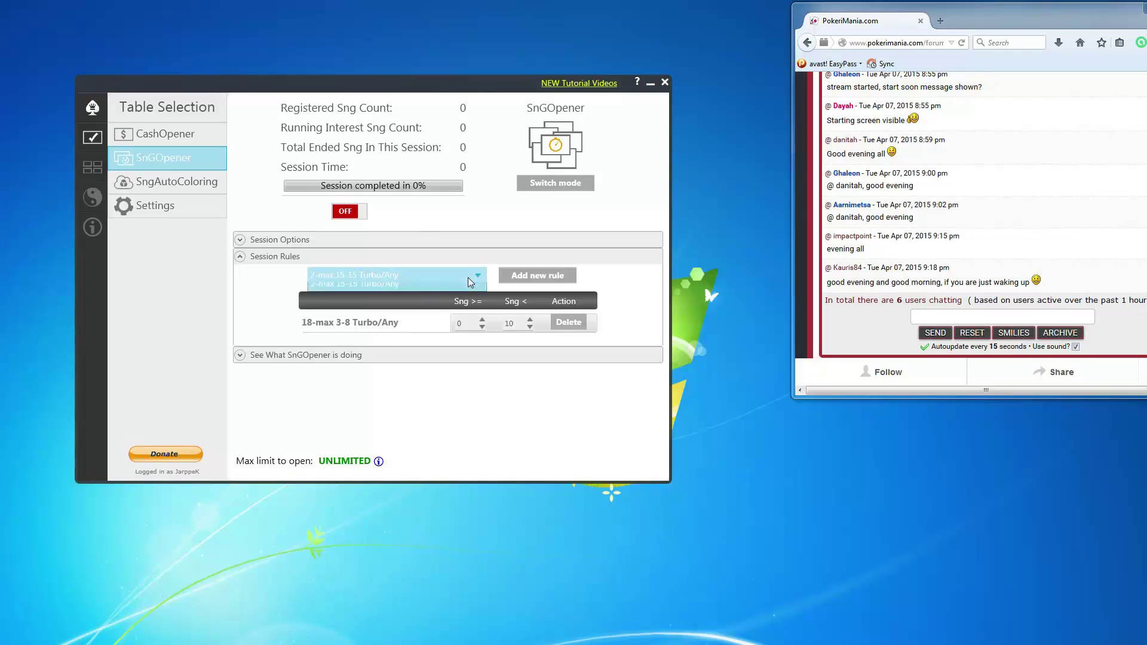
click(534, 276)
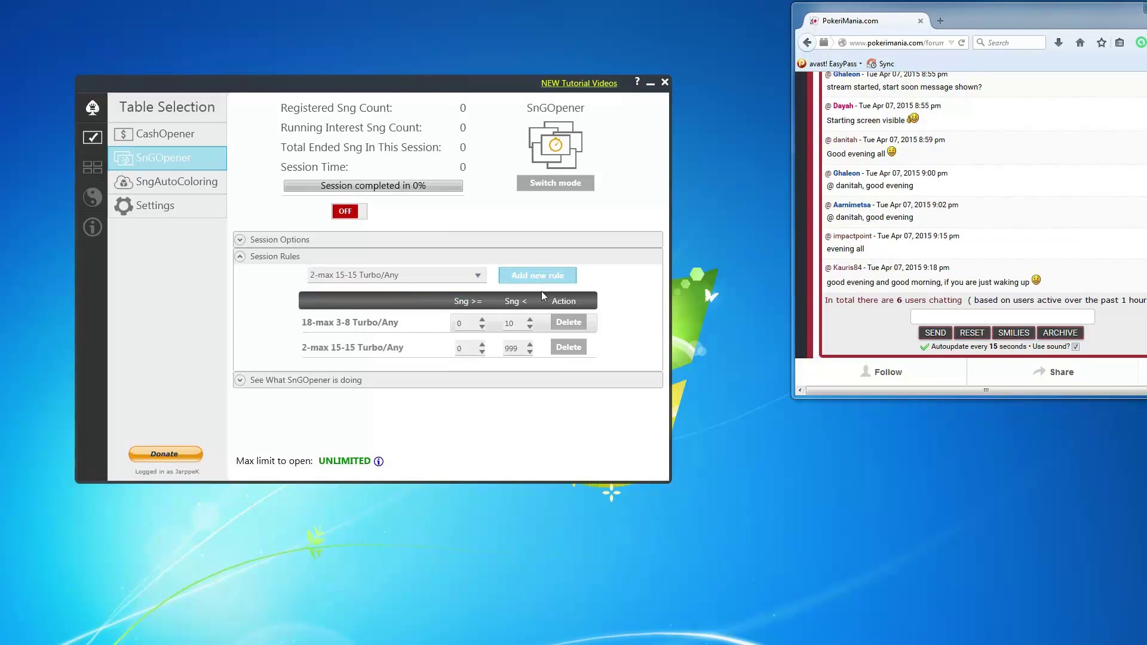
click(571, 323)
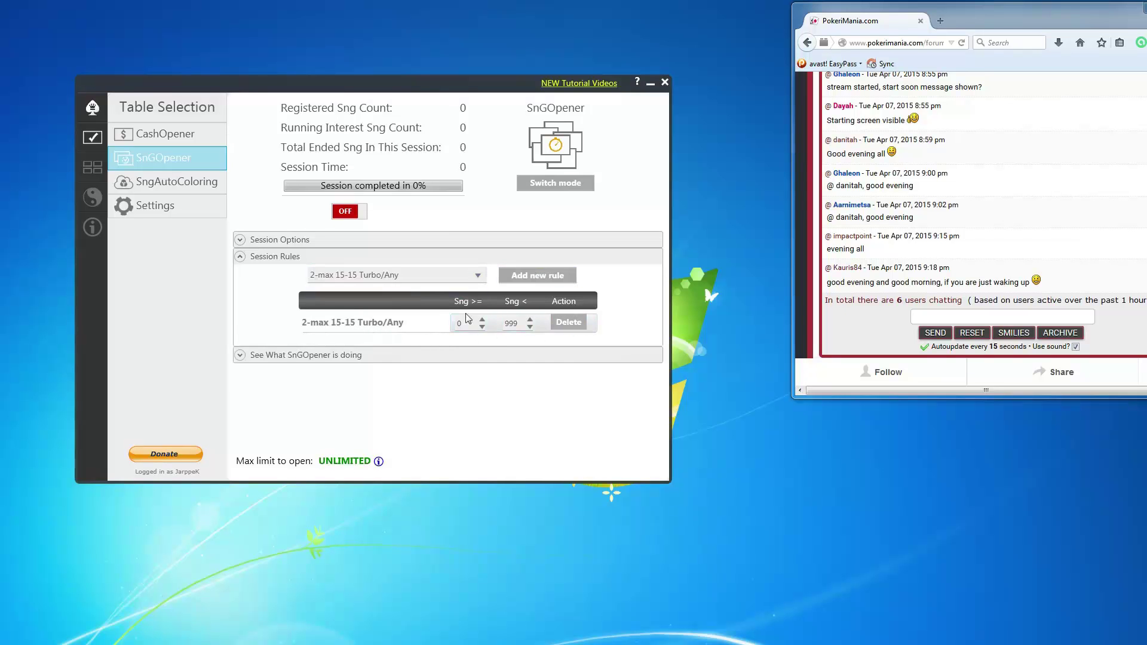
- Switch to SnGOpener Pro mode and set the 2-max rule's minimum weight to 1 and Sng upper limit to 10, lowering its remaining-seat limit
click(553, 183)
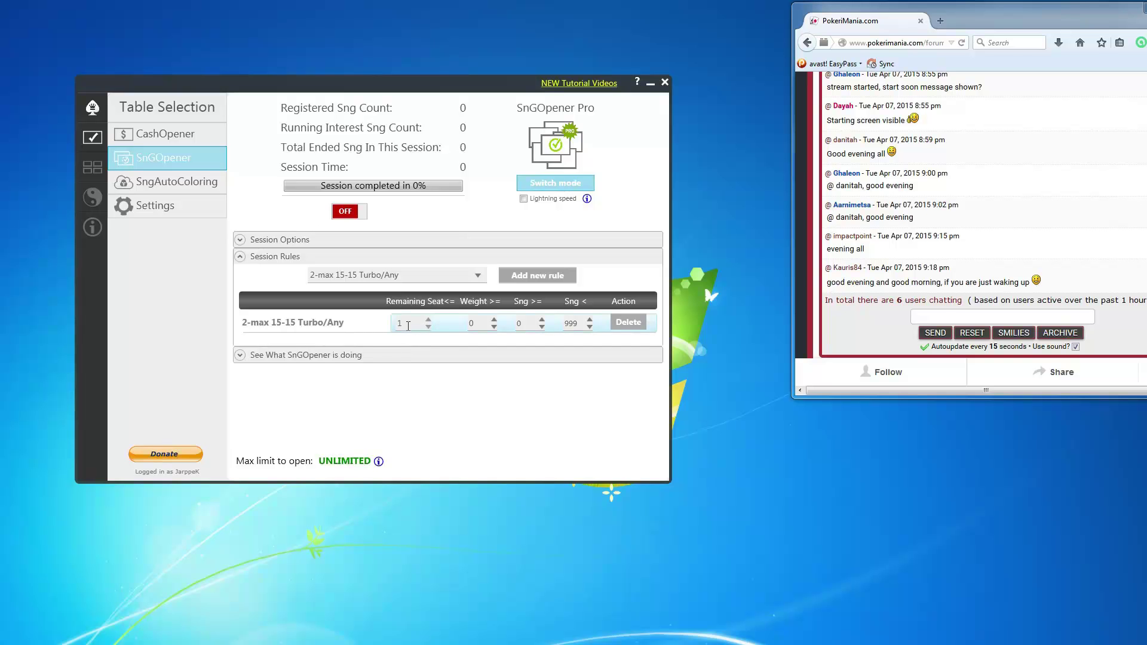
click(494, 320)
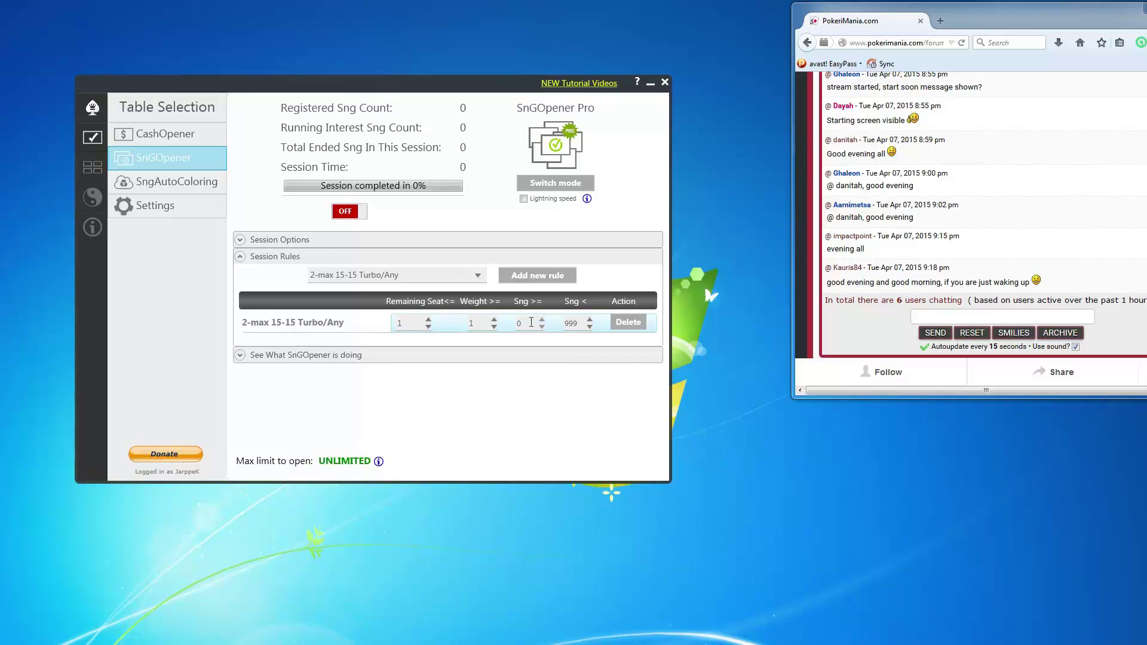
double_click(582, 326)
text(10)
click(427, 327)
- In the Default color weight profile settings, set the weight for unlabeled players to 2 and for Fish to 5
click(187, 210)
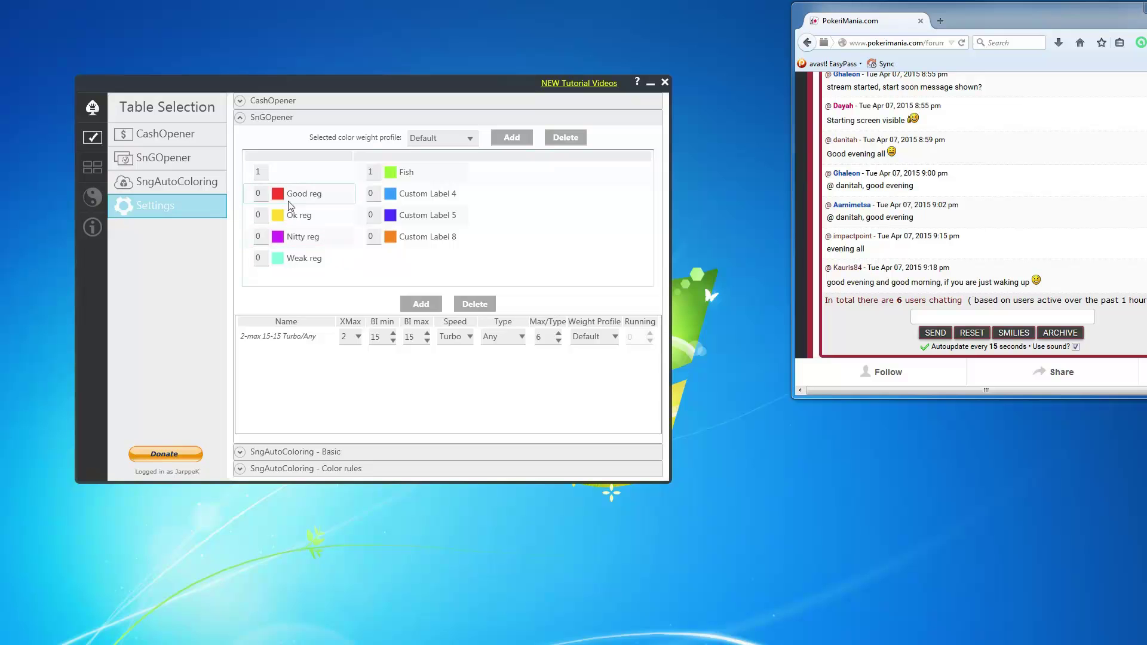
double_click(261, 172)
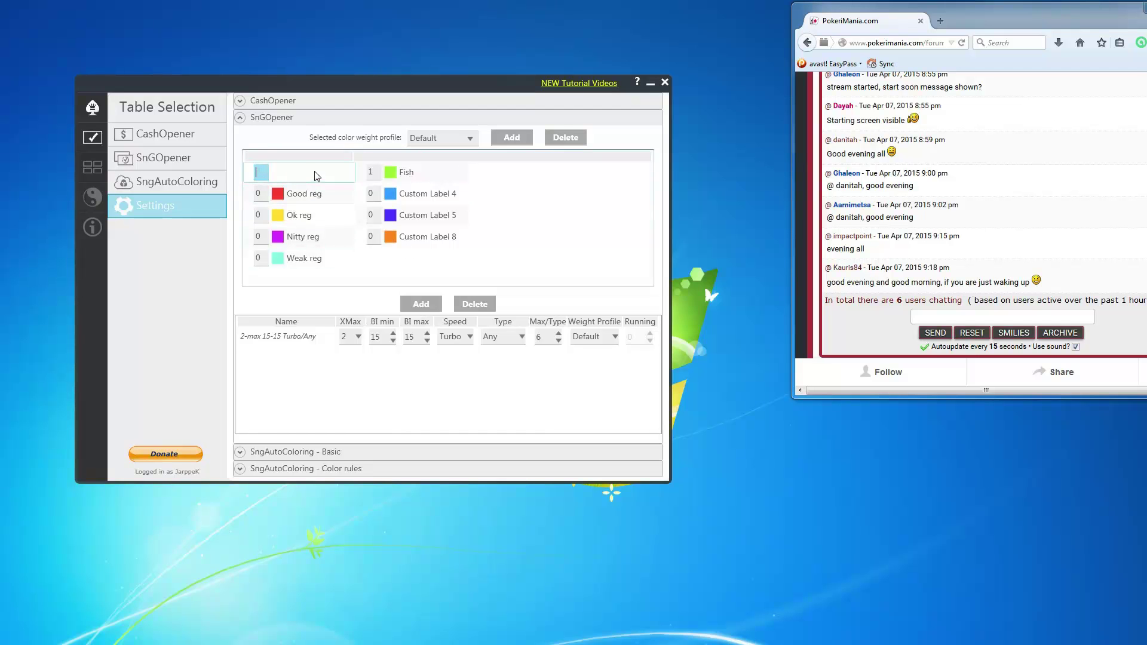
text(2)
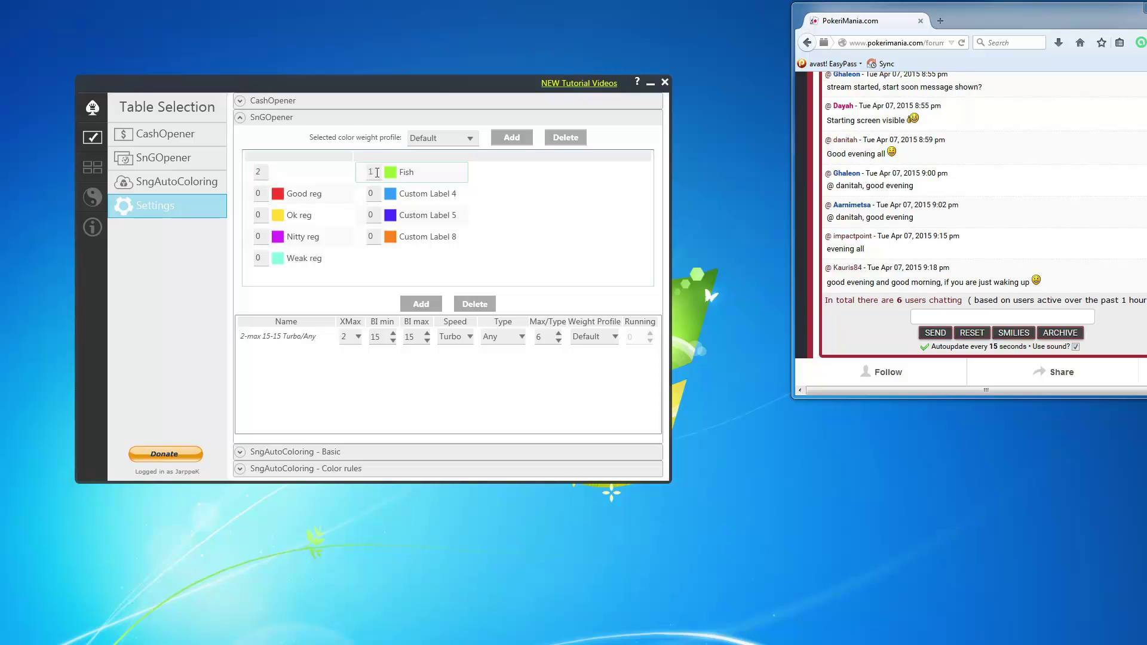
click(378, 174)
text(5)
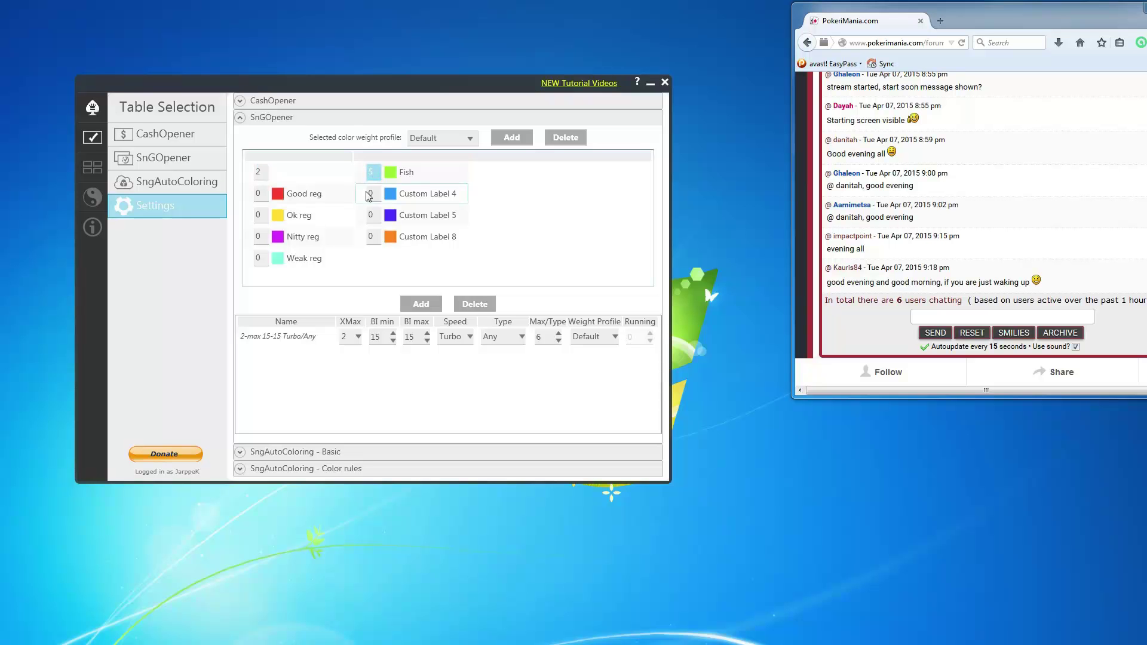
- Set the color weights to -3 for Good reg, -2 for Ok reg and -1 for Nitty reg
click(261, 194)
text(-3)
click(267, 215)
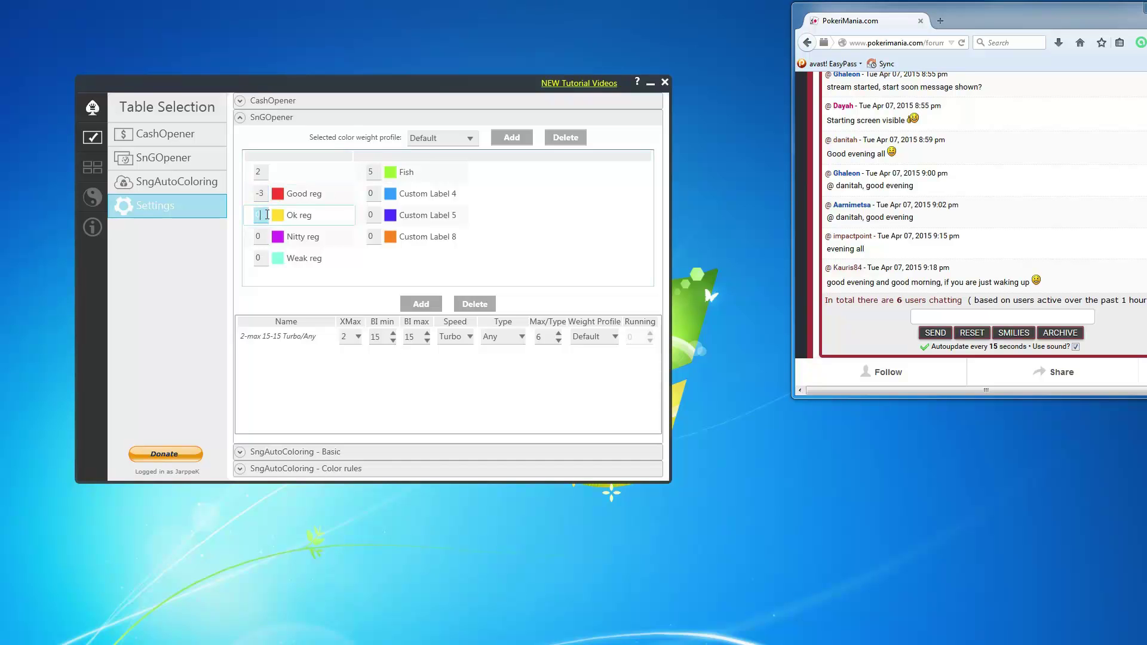
key(BackSpace)
text(-2)
click(263, 236)
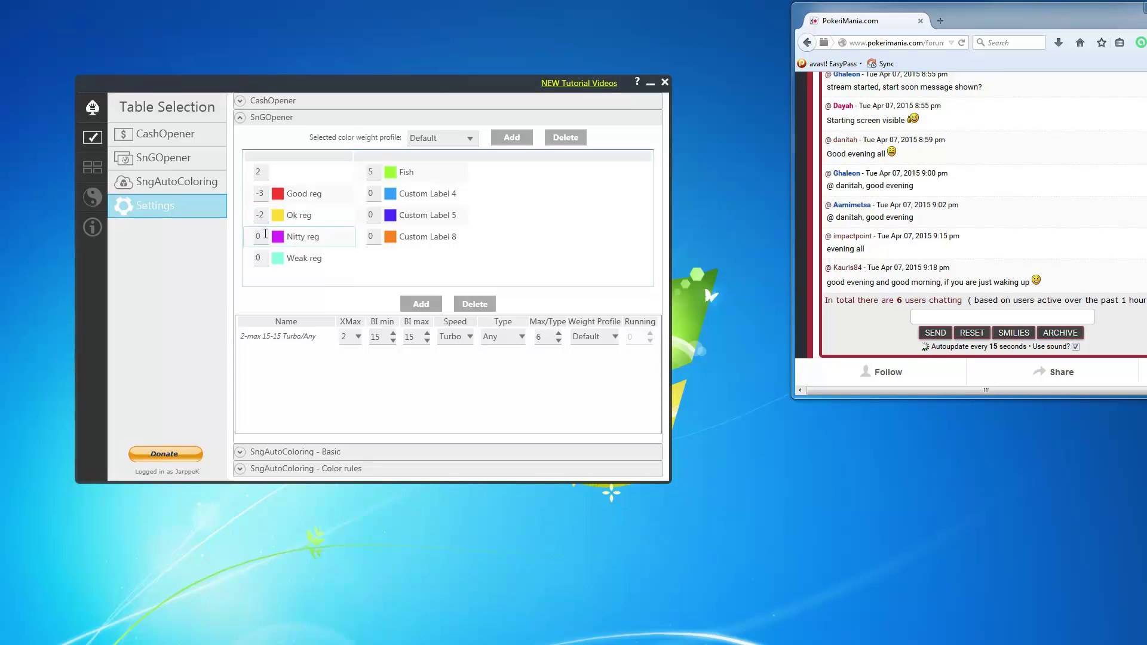
click(266, 234)
text(-1)
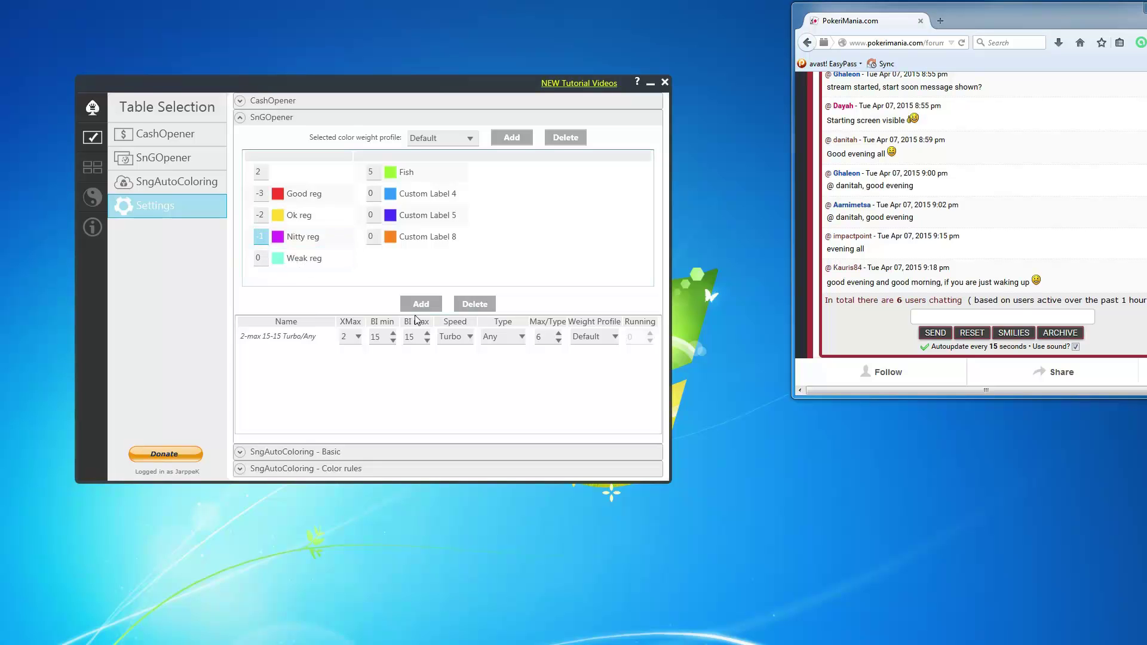
click(476, 138)
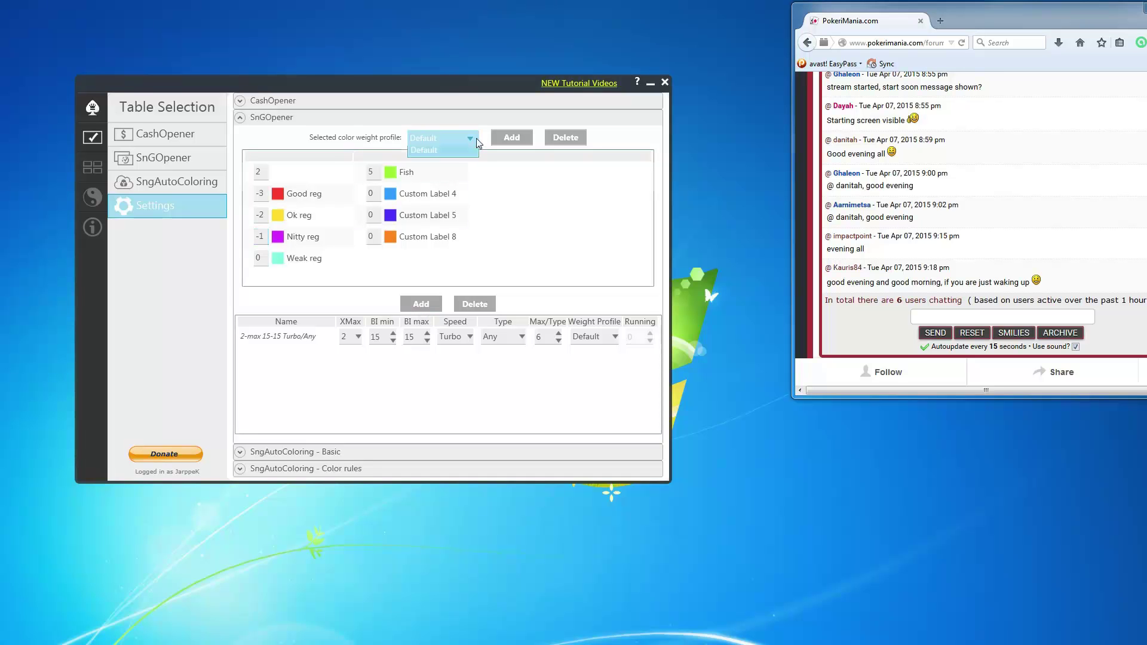
click(465, 139)
click(464, 138)
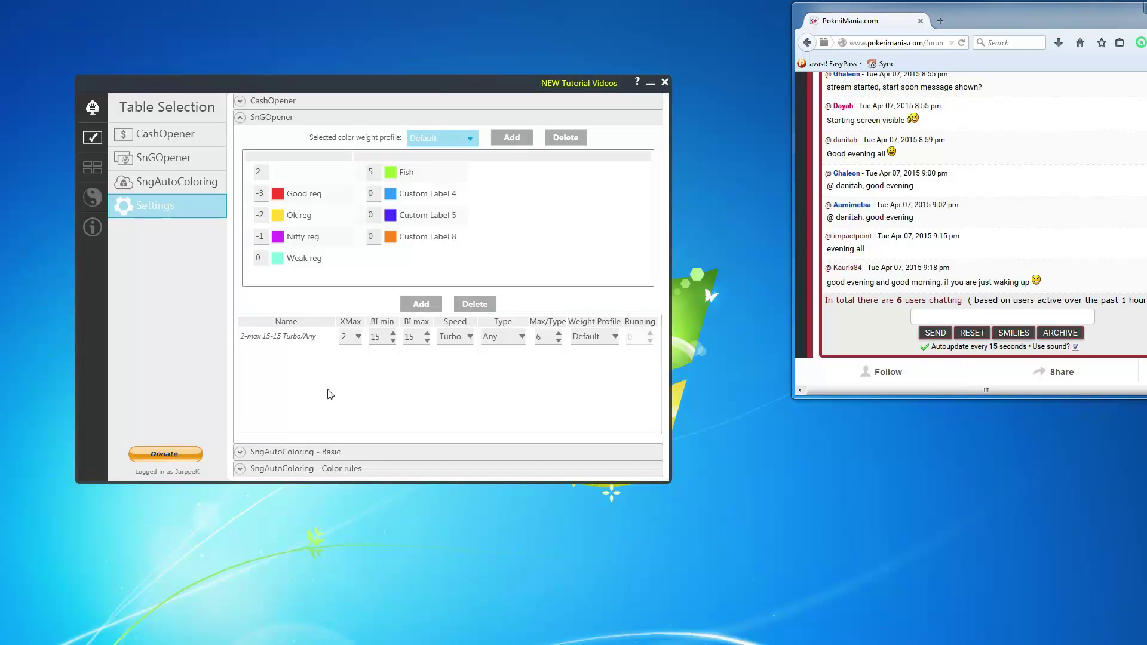
- Add a new Sit & Go type and delete the existing 2-max 15-15 Turbo/Any type
click(421, 304)
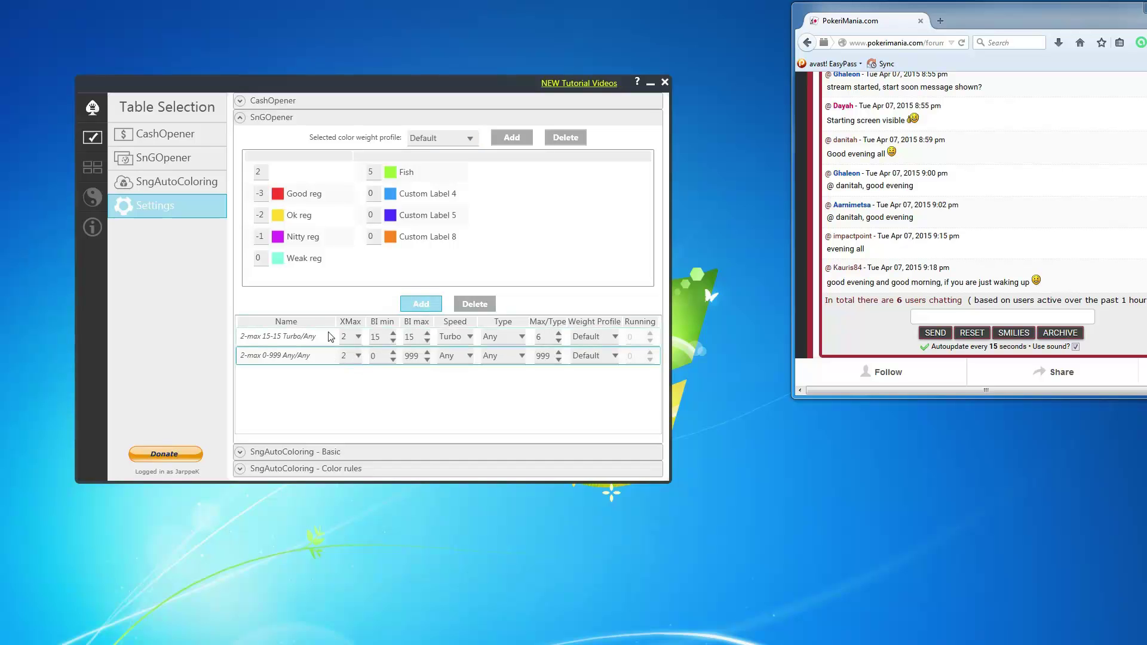
click(309, 338)
click(475, 304)
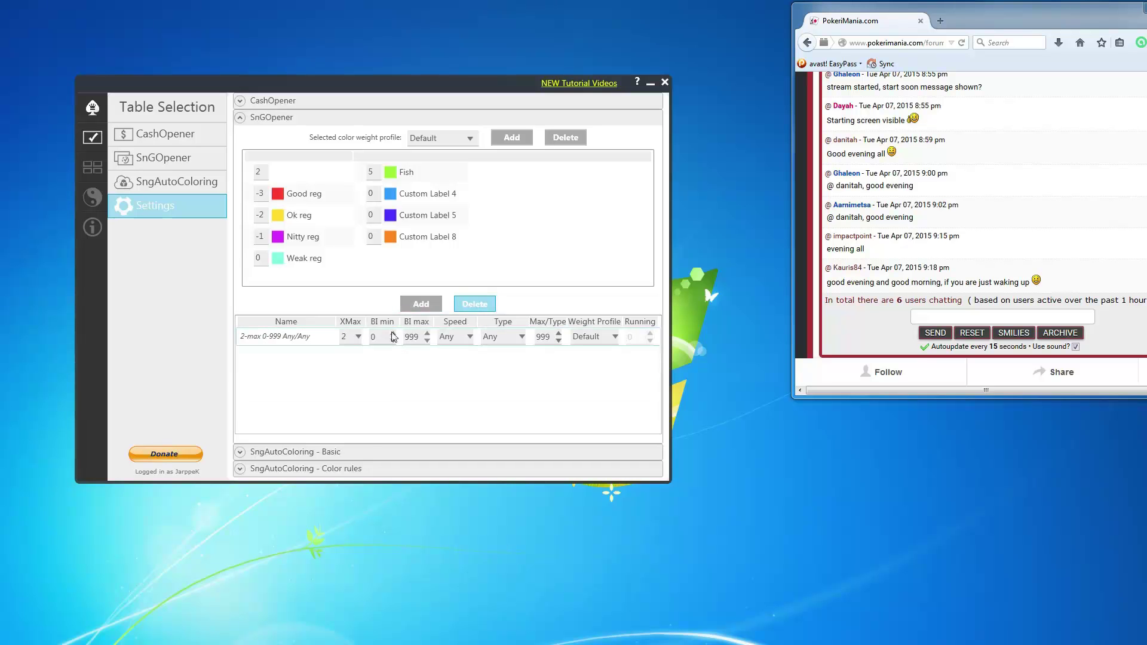
- Review the available XMax sizes for the new Sit & Go type and set it to 6
click(359, 336)
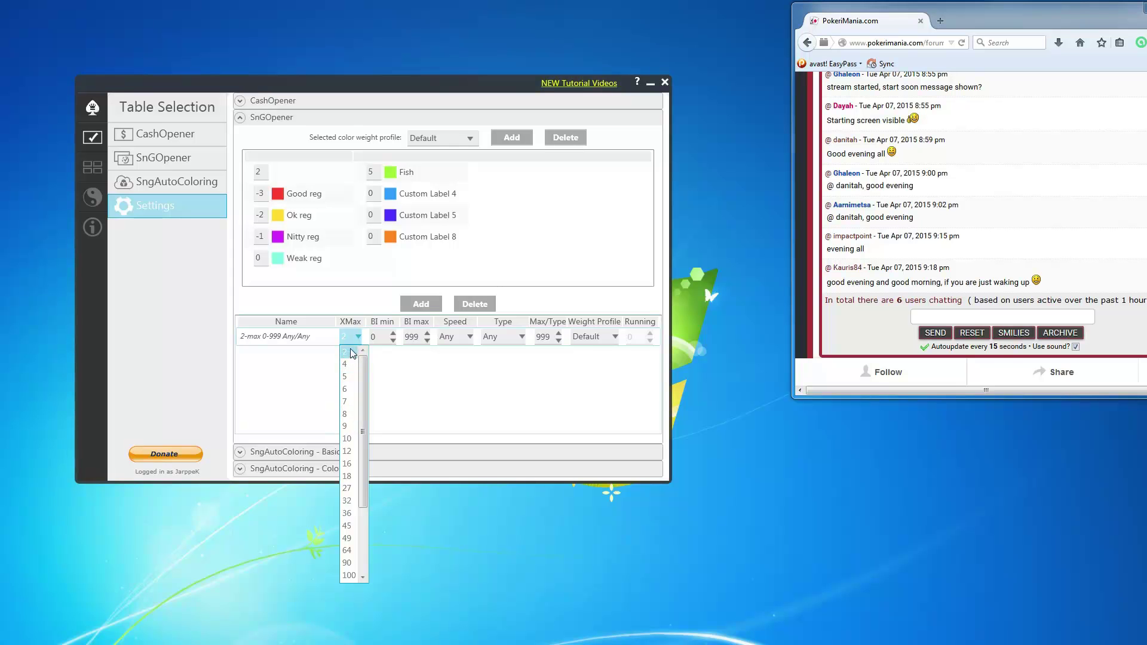
drag(361, 394, 357, 464)
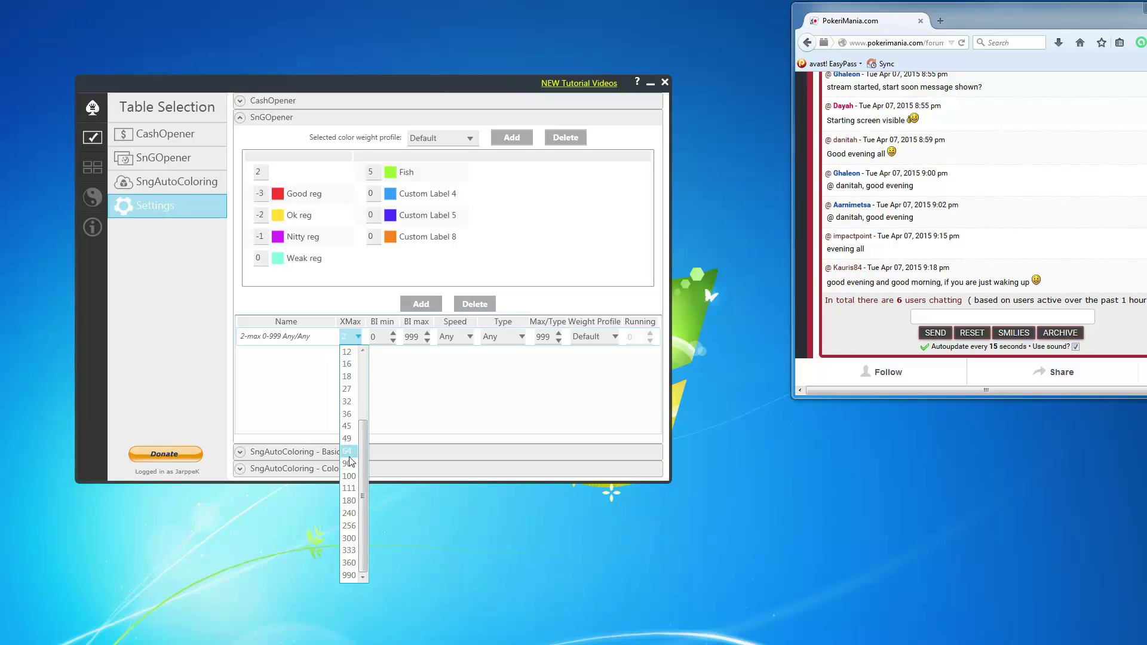
mouse_move(367, 473)
mouse_down()
mouse_move(366, 418)
mouse_move(367, 476)
mouse_up()
drag(363, 451, 366, 394)
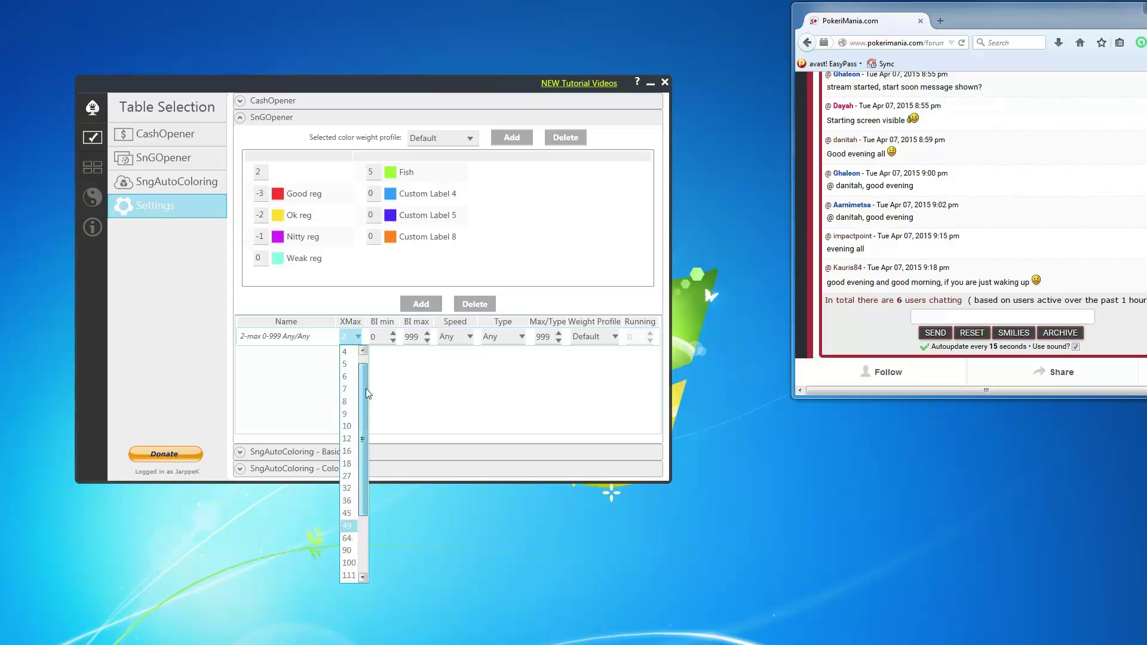
click(357, 336)
click(357, 336)
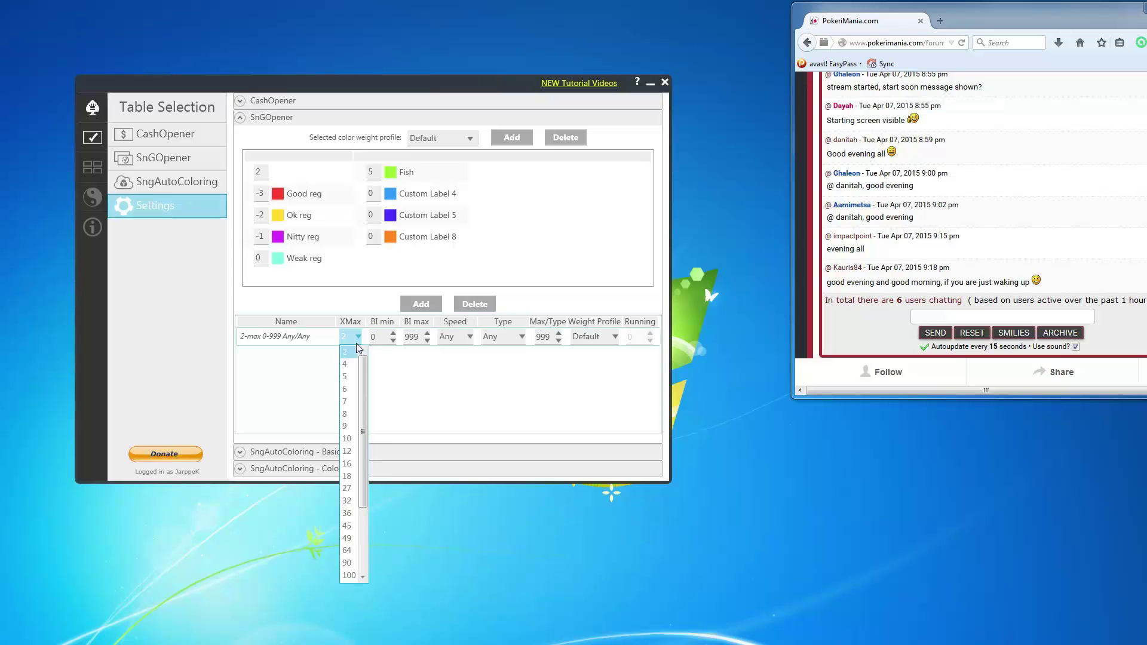
click(350, 389)
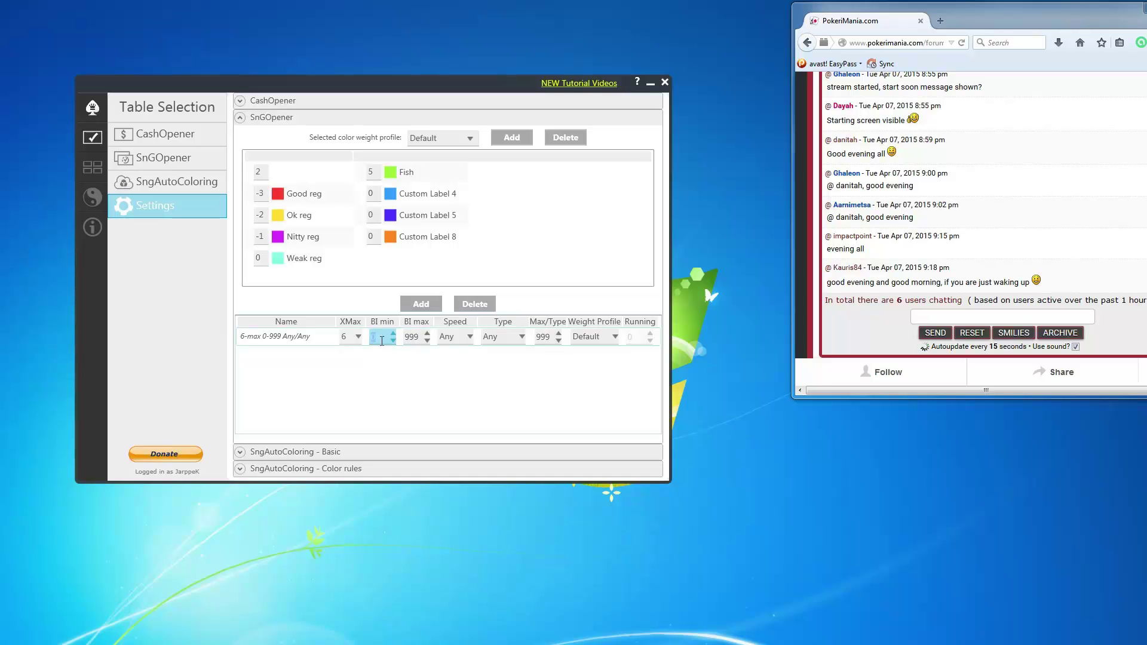
- Set the 6-max type's minimum buy-in to 3 and maximum buy-in to 8
text(3)
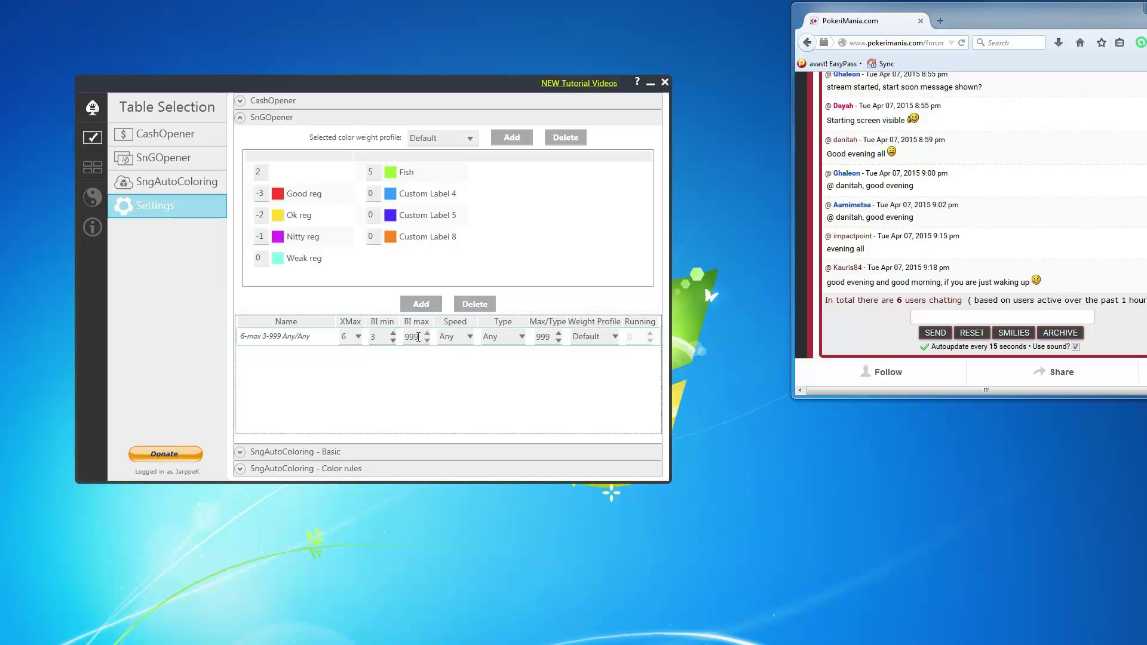
click(421, 337)
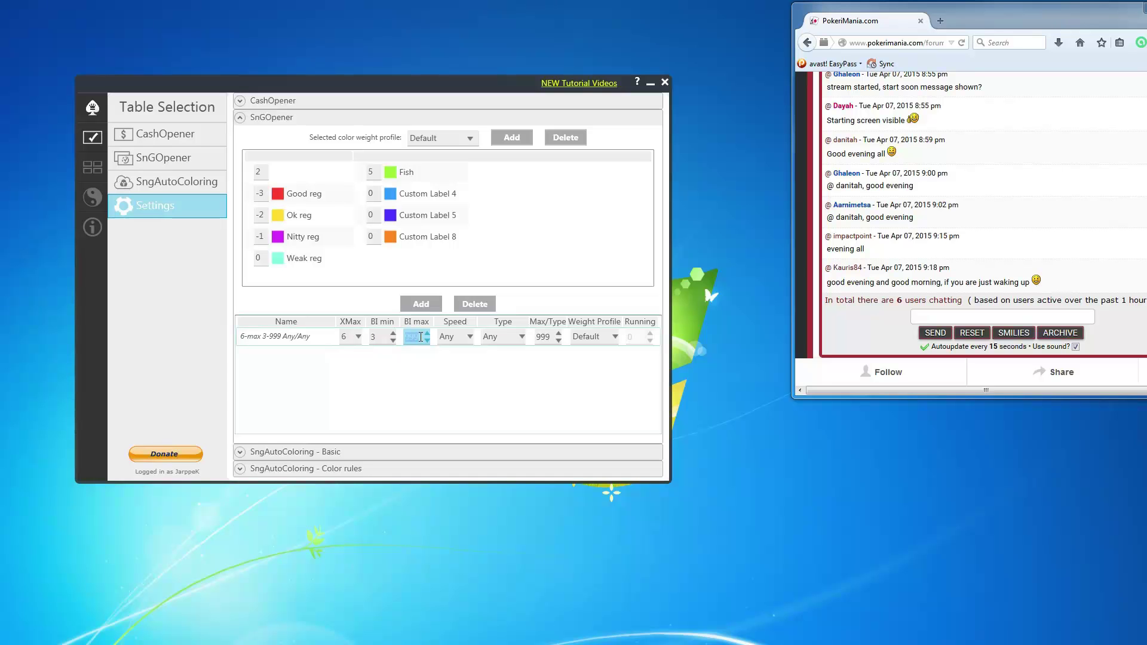
text(8)
key(Return)
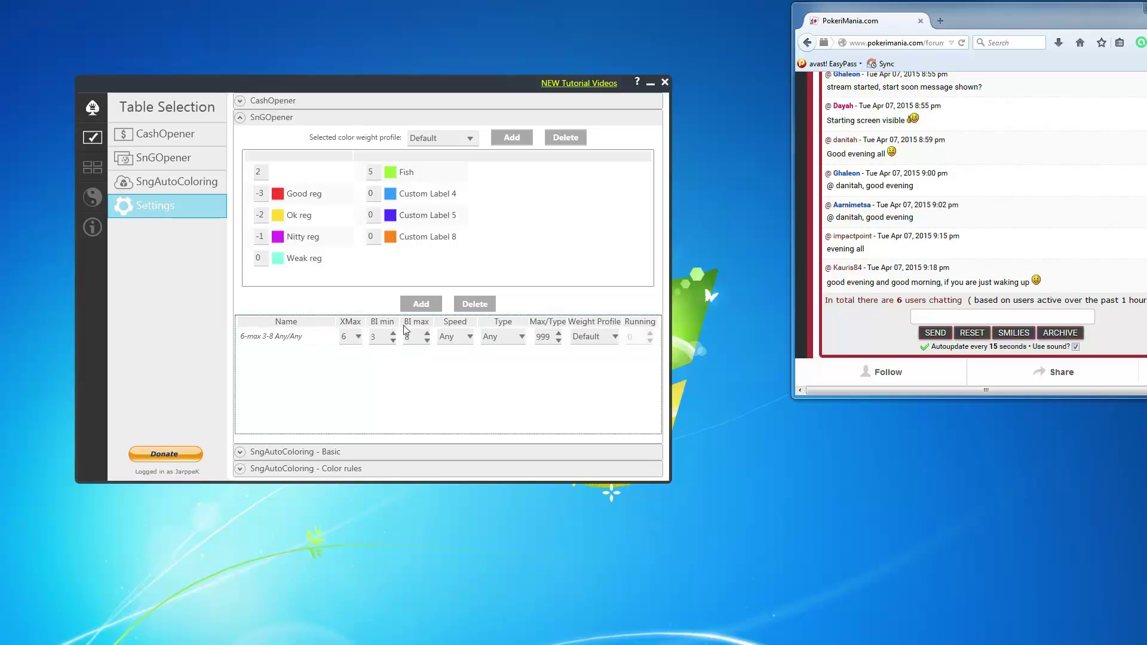
- Set the 6-max type's speed to Turbo and its Max/Type limit to 4, keeping the type as Any
click(464, 338)
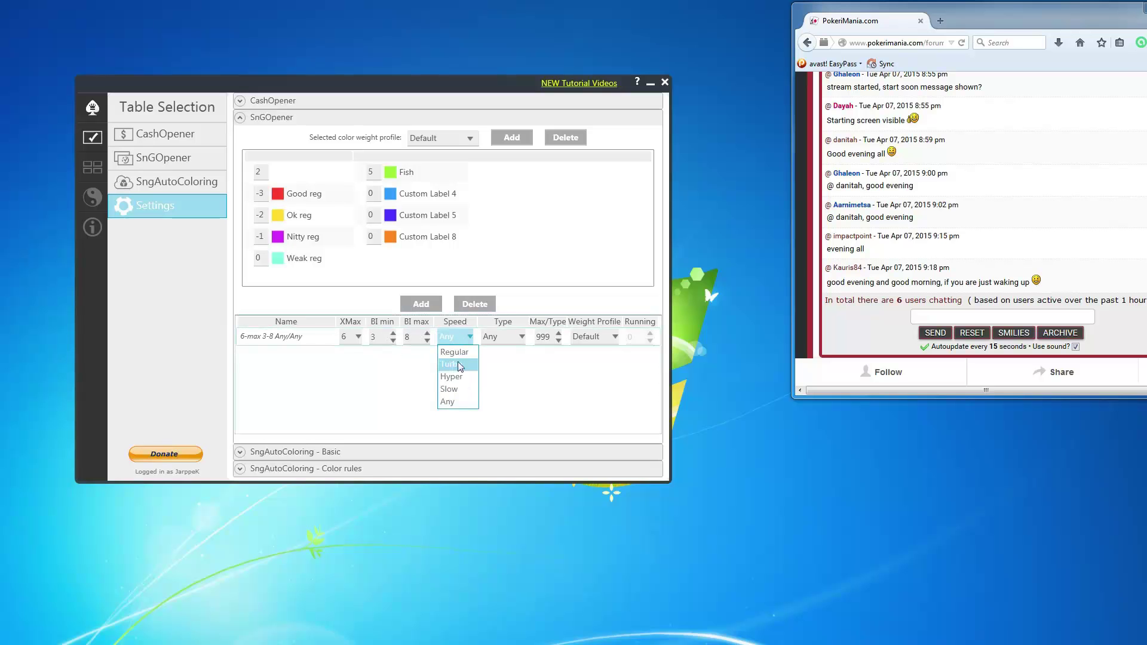
click(460, 366)
click(503, 337)
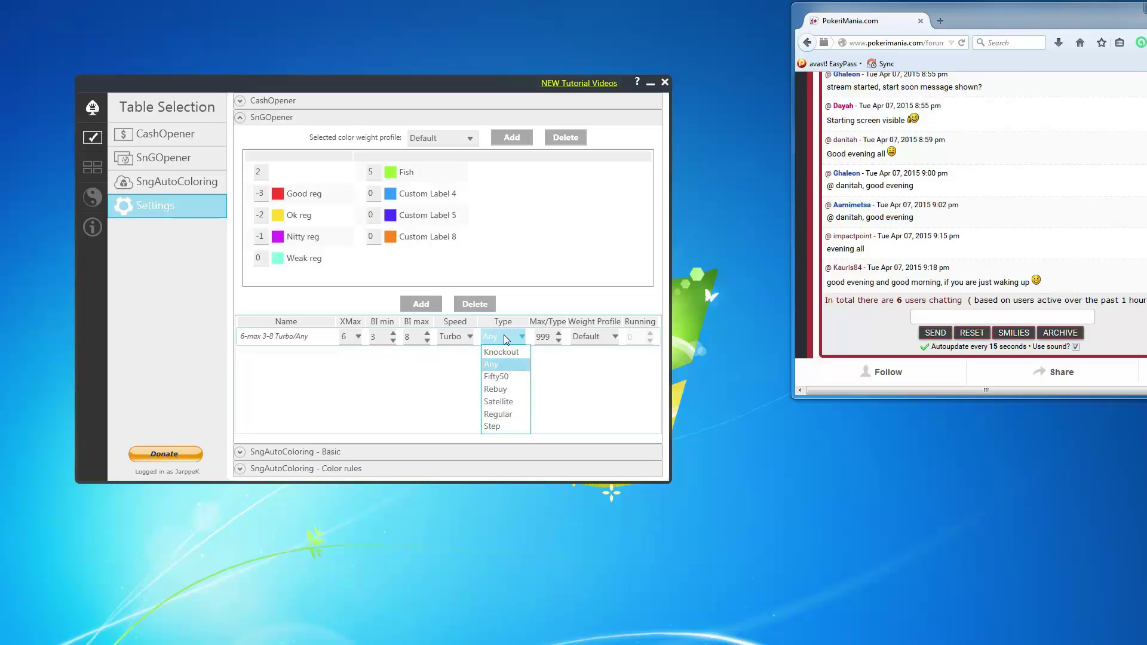
click(504, 336)
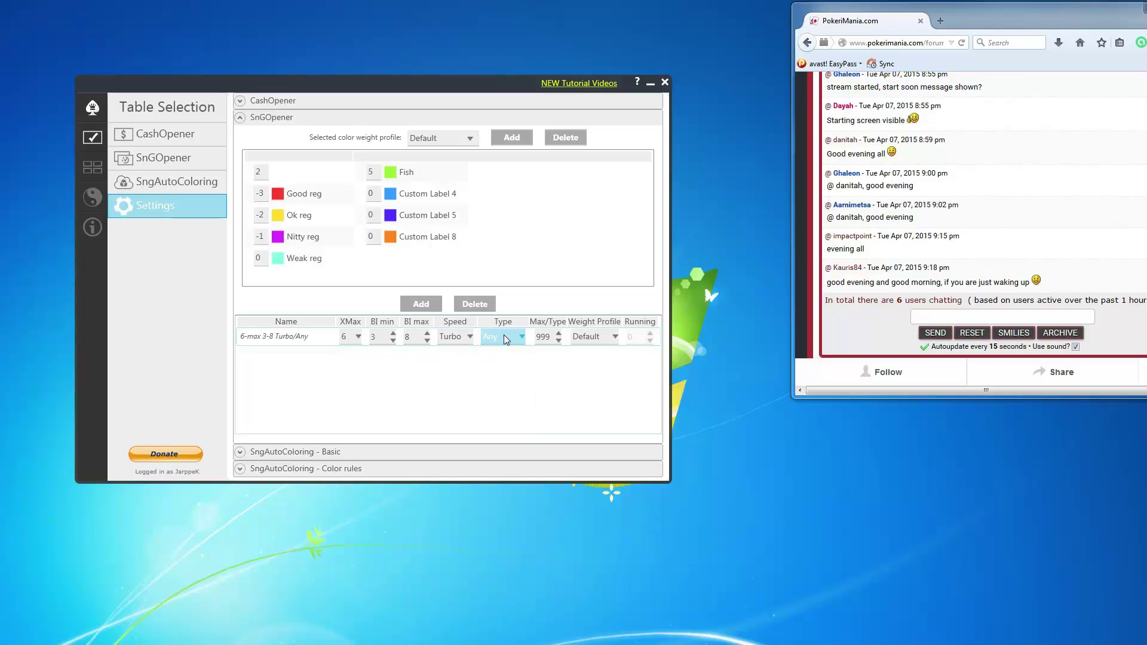
click(541, 338)
click(547, 338)
key(BackSpace)
text(4)
key(Return)
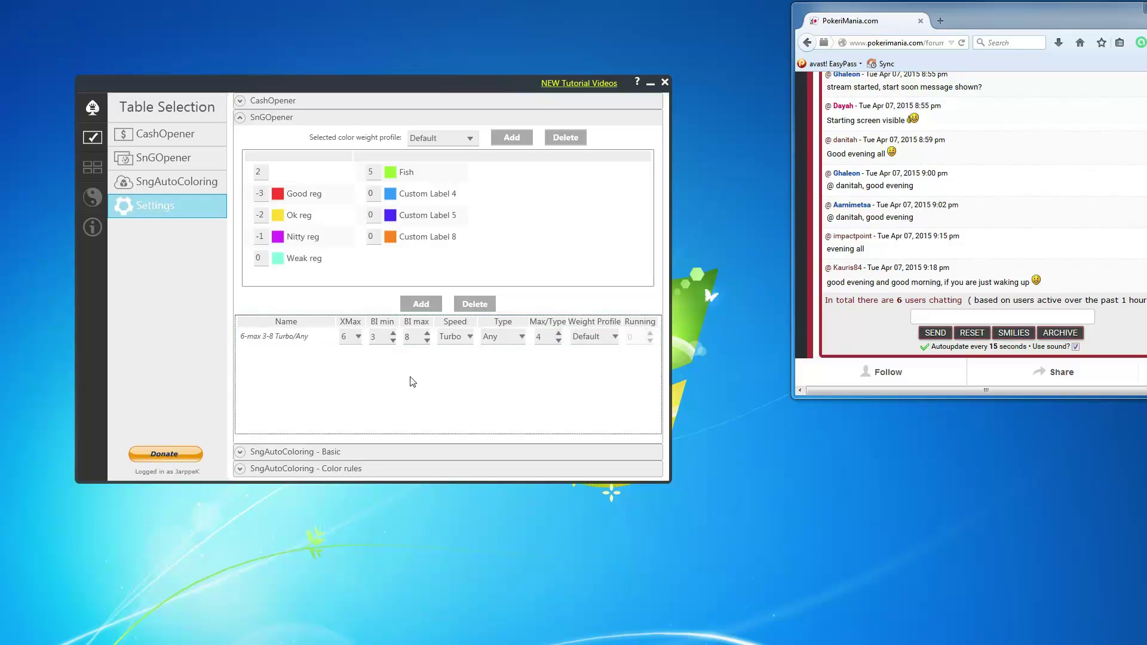
- Add another Sit & Go type with XMax 9, minimum buy-in 3 and maximum buy-in 8
click(429, 305)
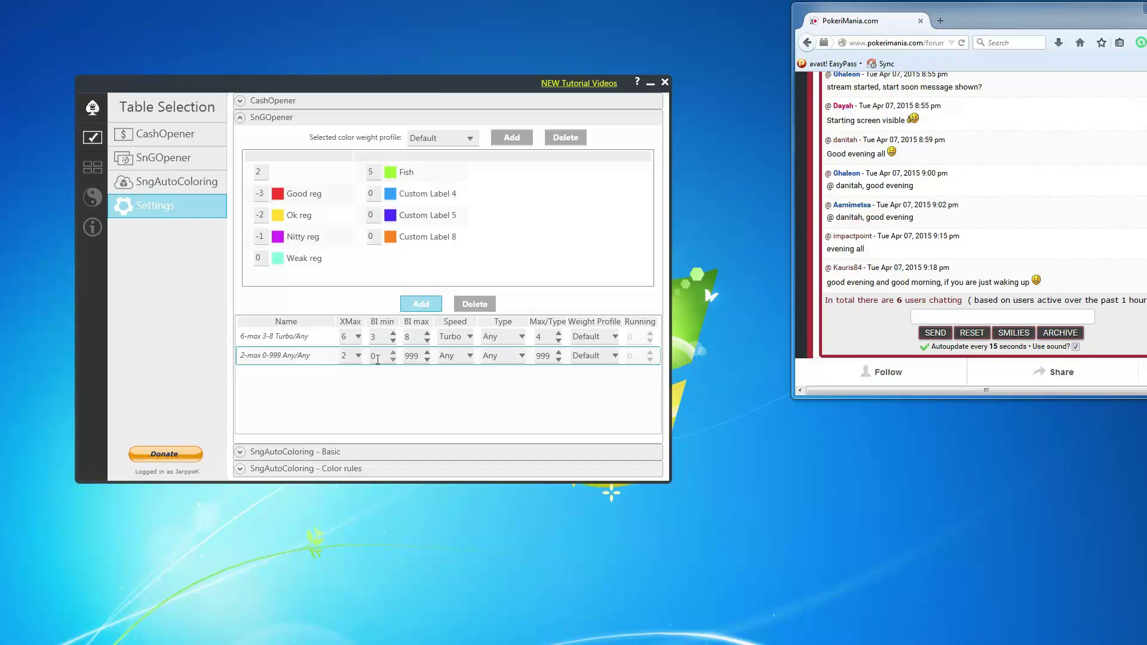
click(351, 356)
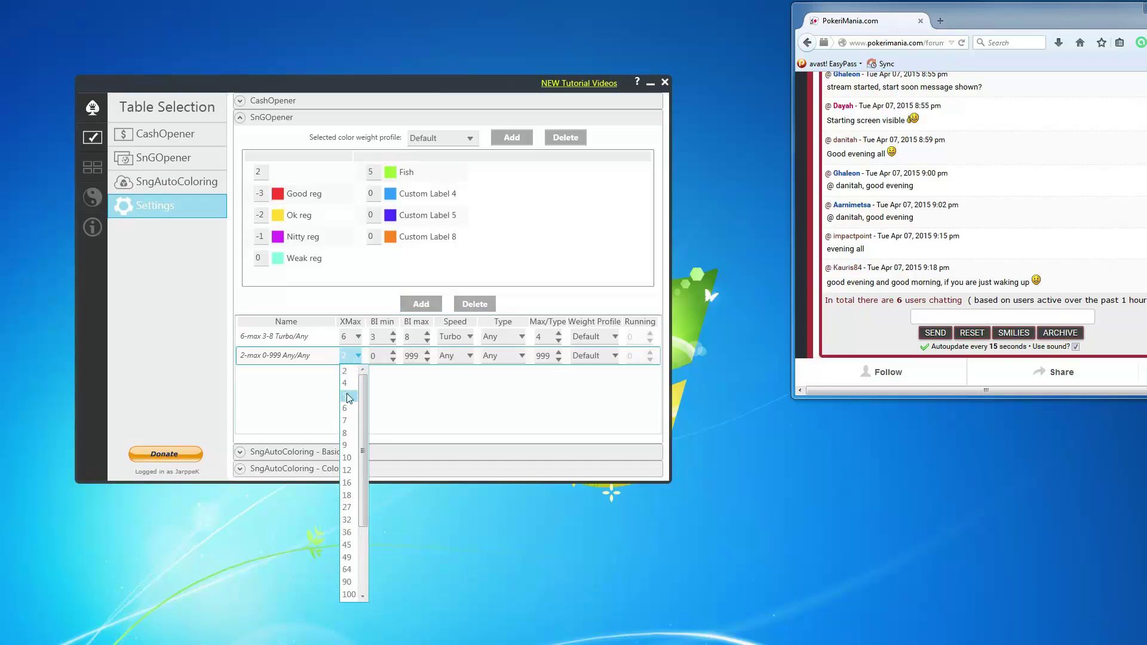
click(348, 445)
click(384, 356)
text(3)
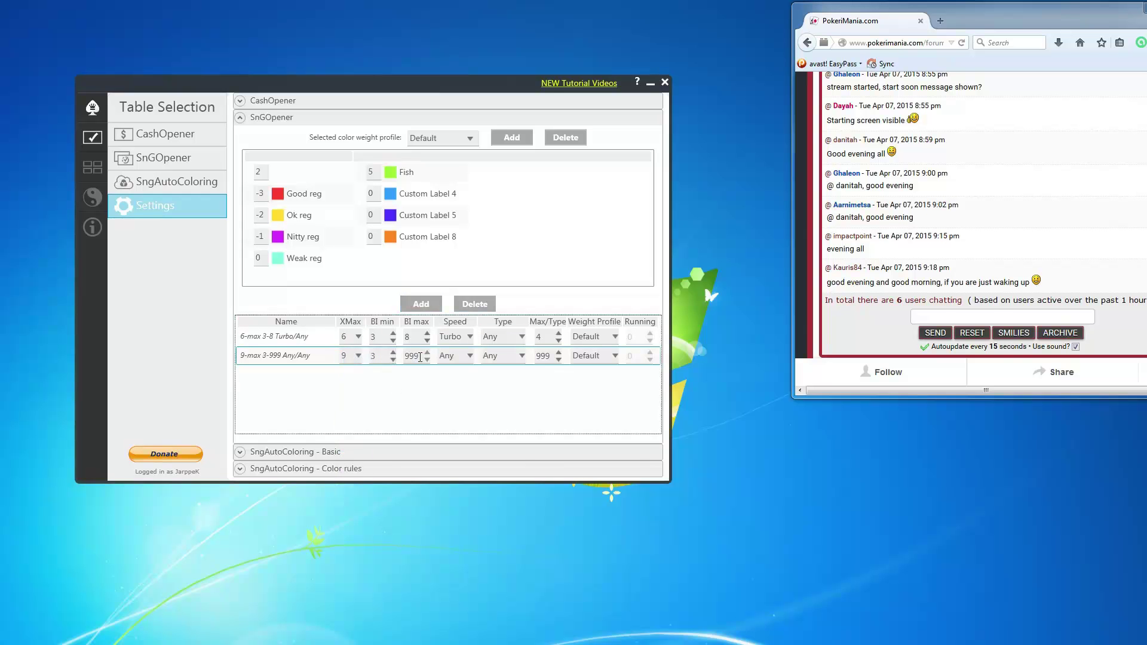
key(Tab)
text(8)
- Set the 9-max type's speed to Turbo and its Max/Type limit to 4, keeping the type as Any
click(456, 356)
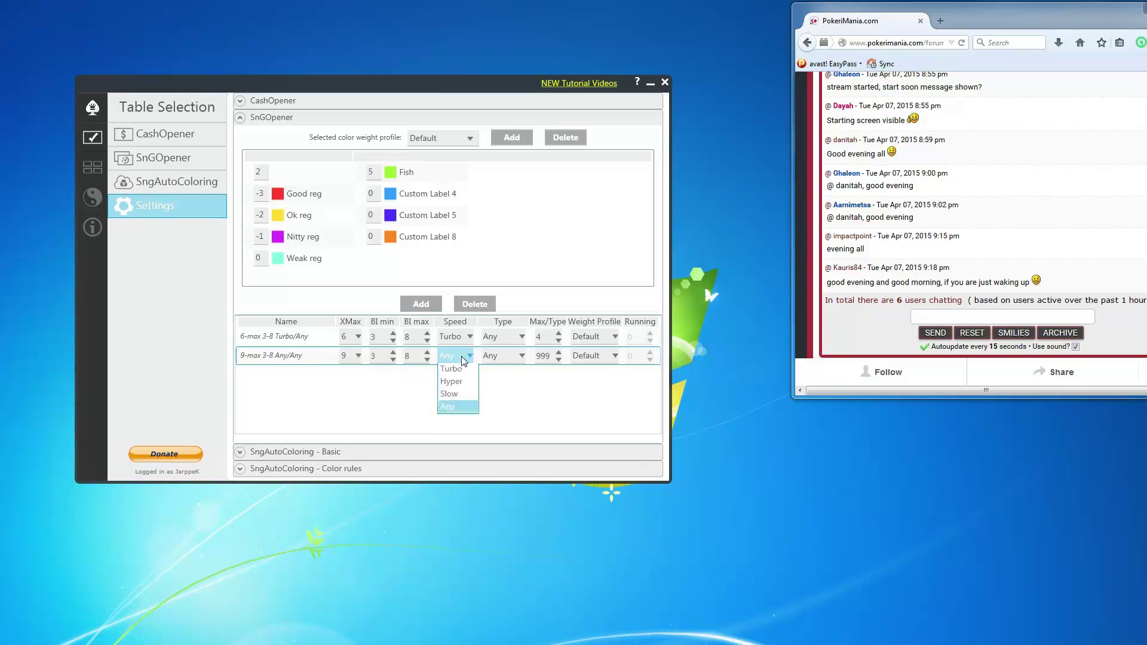
click(450, 383)
click(503, 359)
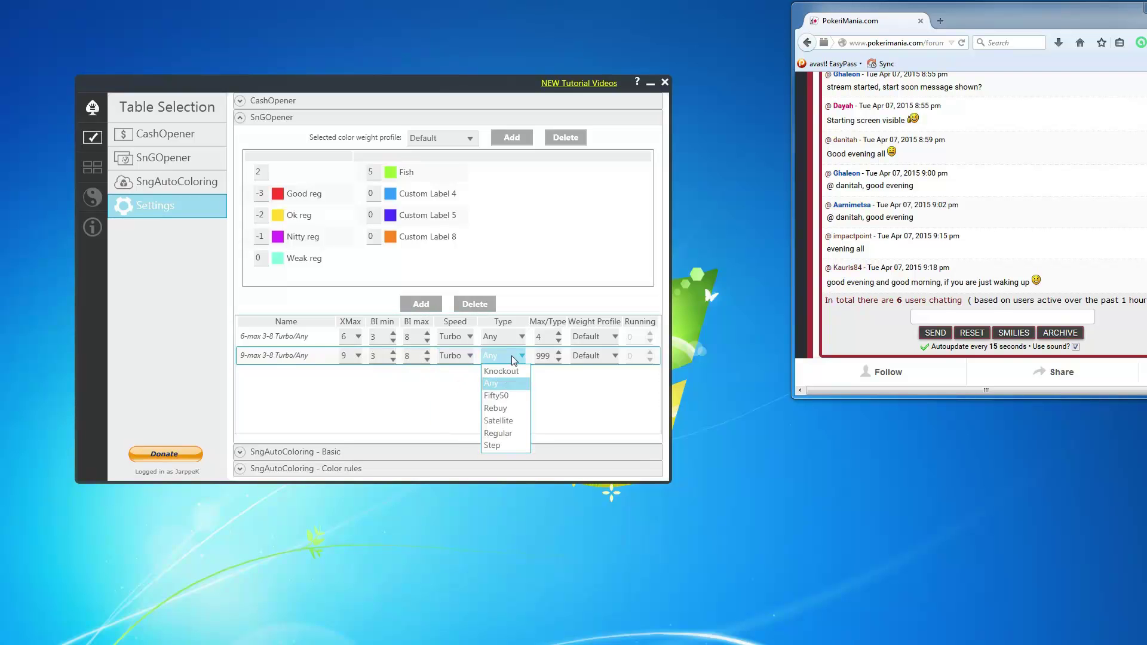
click(512, 356)
double_click(555, 355)
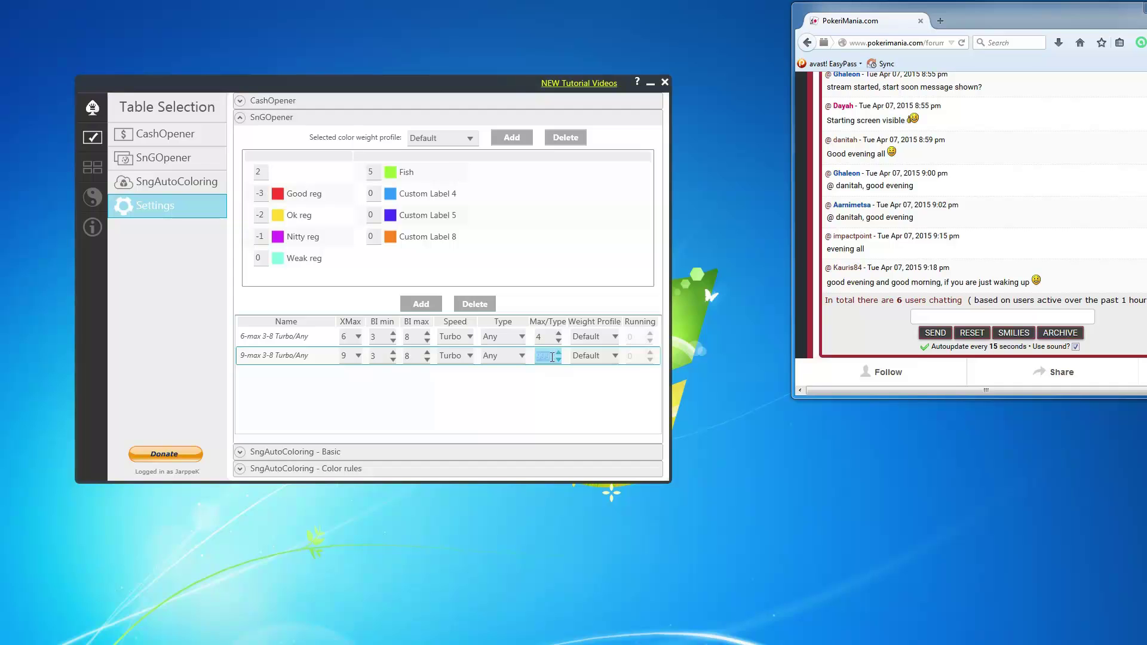
text(4)
click(443, 379)
- Add a third Sit & Go type, setting its XMax to 18 and its Max/Type limit to 2
click(413, 307)
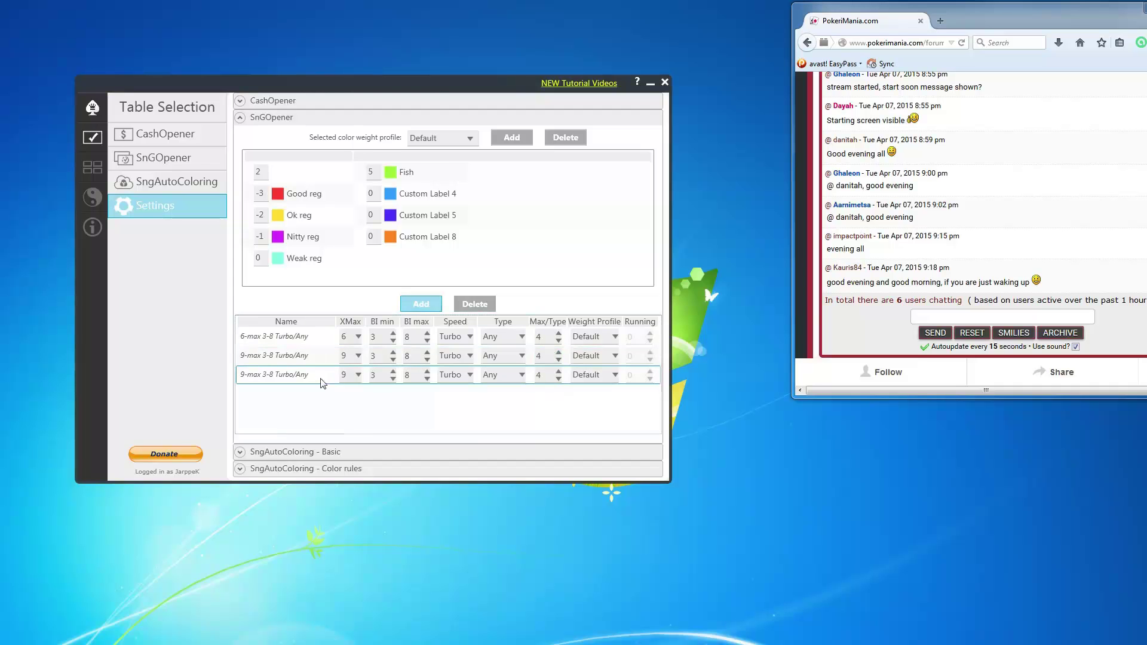
click(357, 374)
click(350, 440)
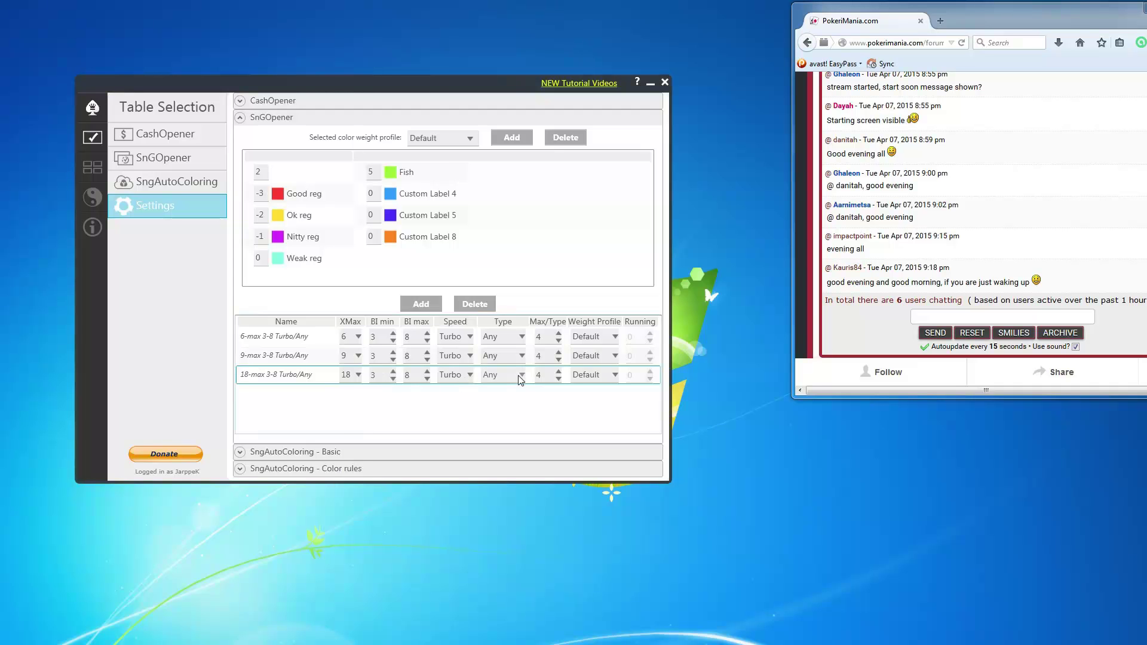
click(558, 379)
click(558, 378)
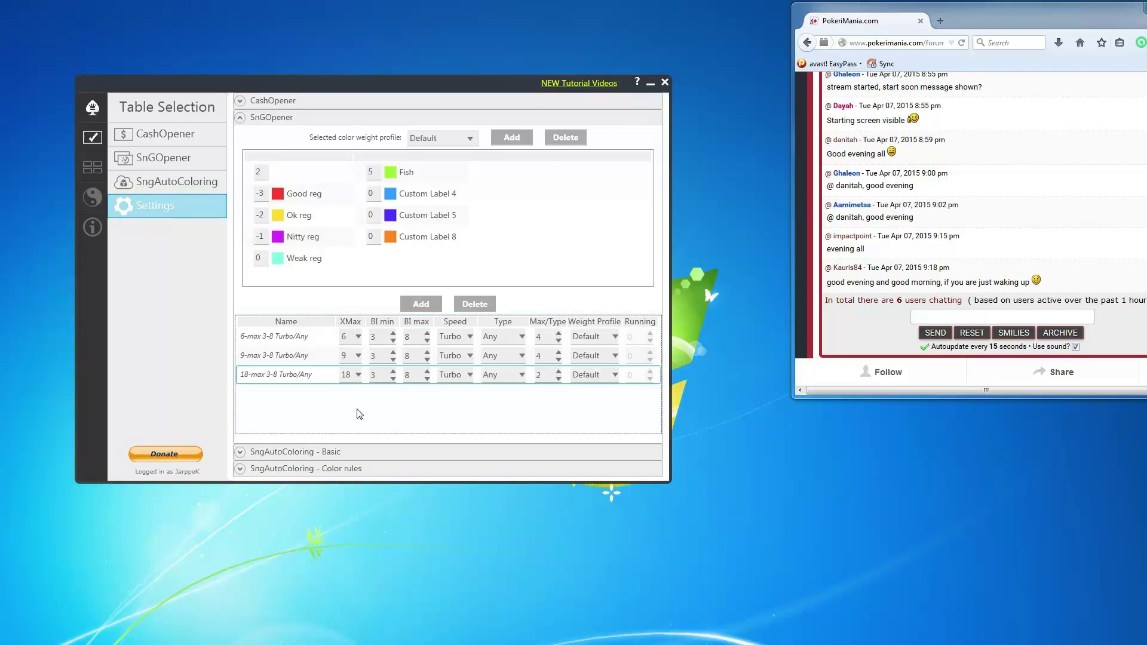
- In SnGOpener's session rules, add a rule for 6-max 3-8 Turbo/Any and delete the 2-max 15-15 Turbo/Any rule
click(289, 118)
click(169, 158)
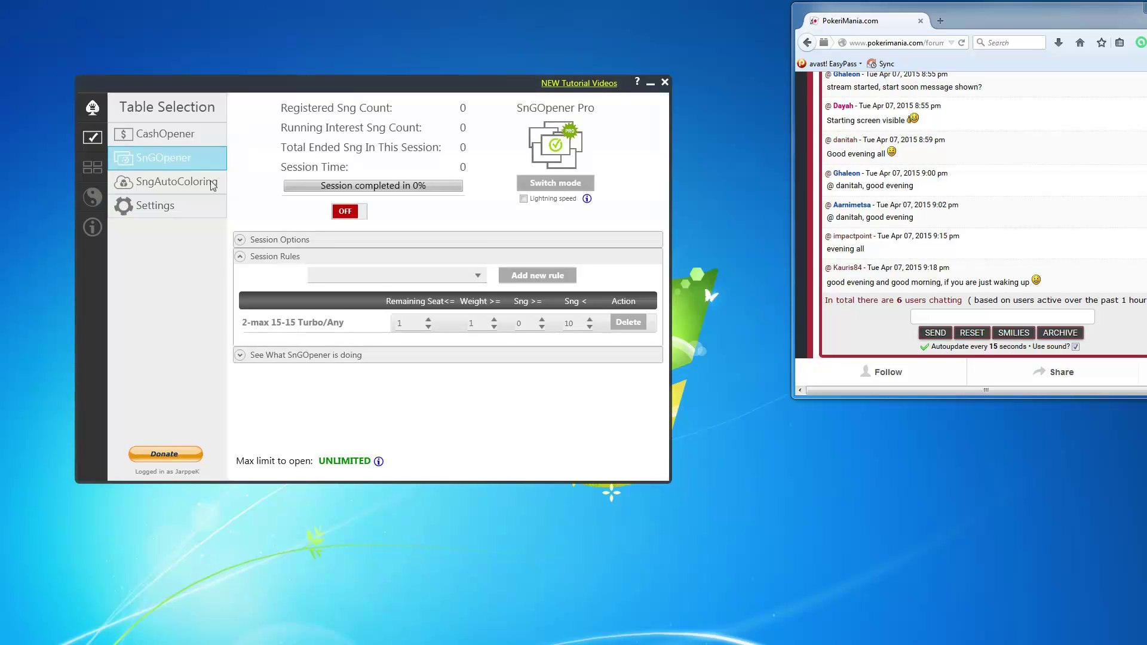
click(393, 276)
click(405, 275)
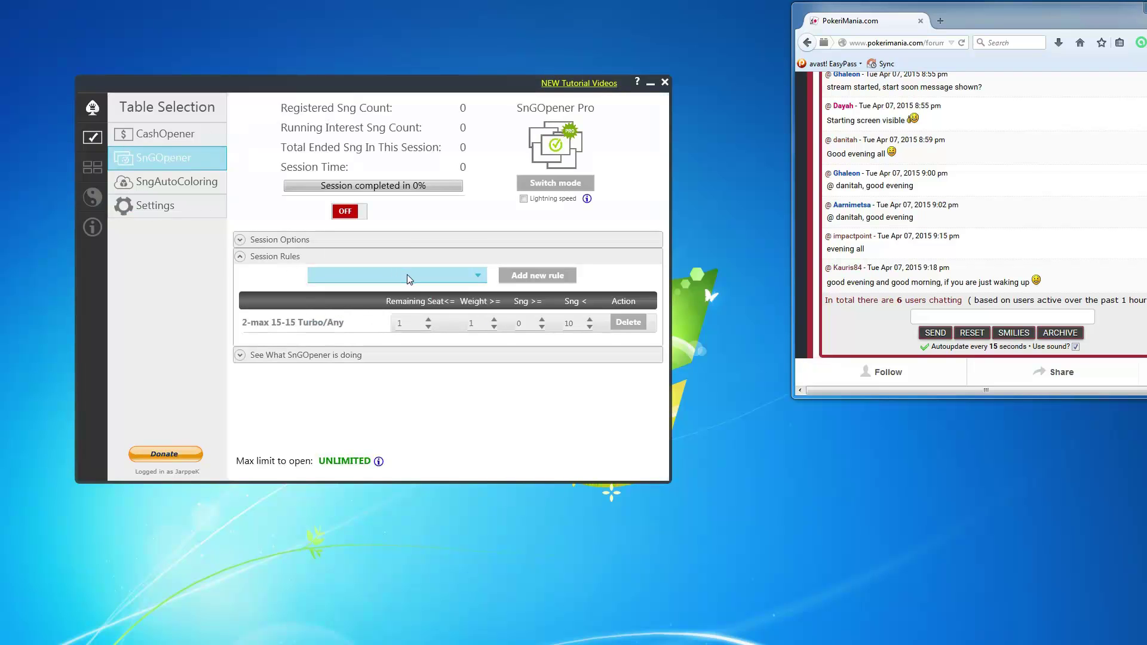
click(442, 279)
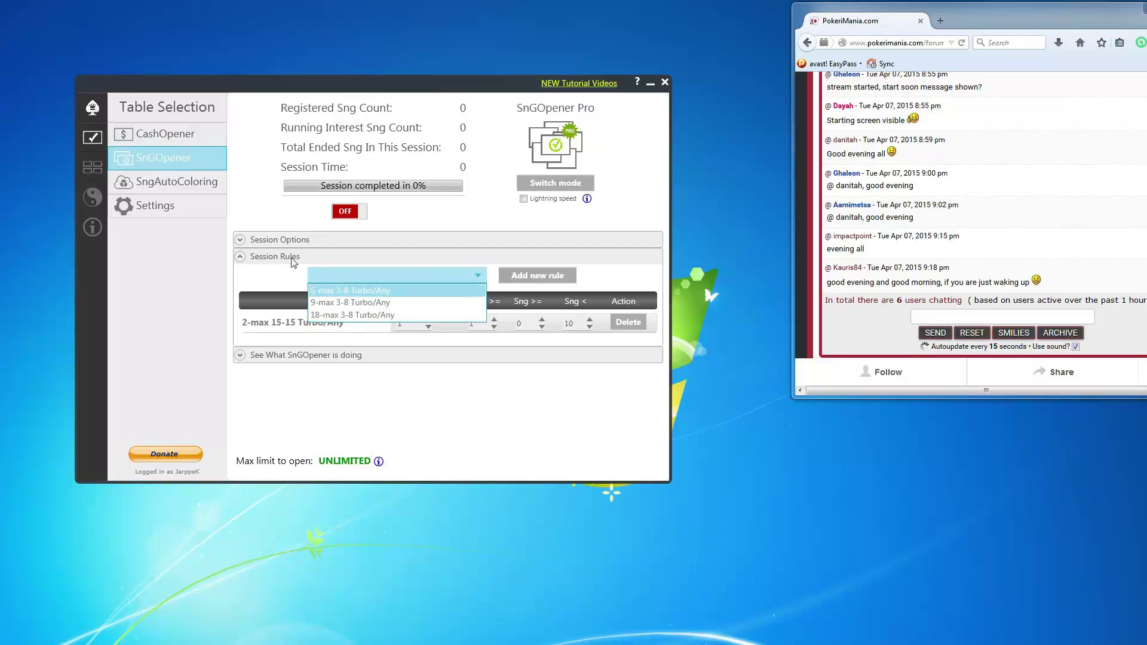
click(368, 292)
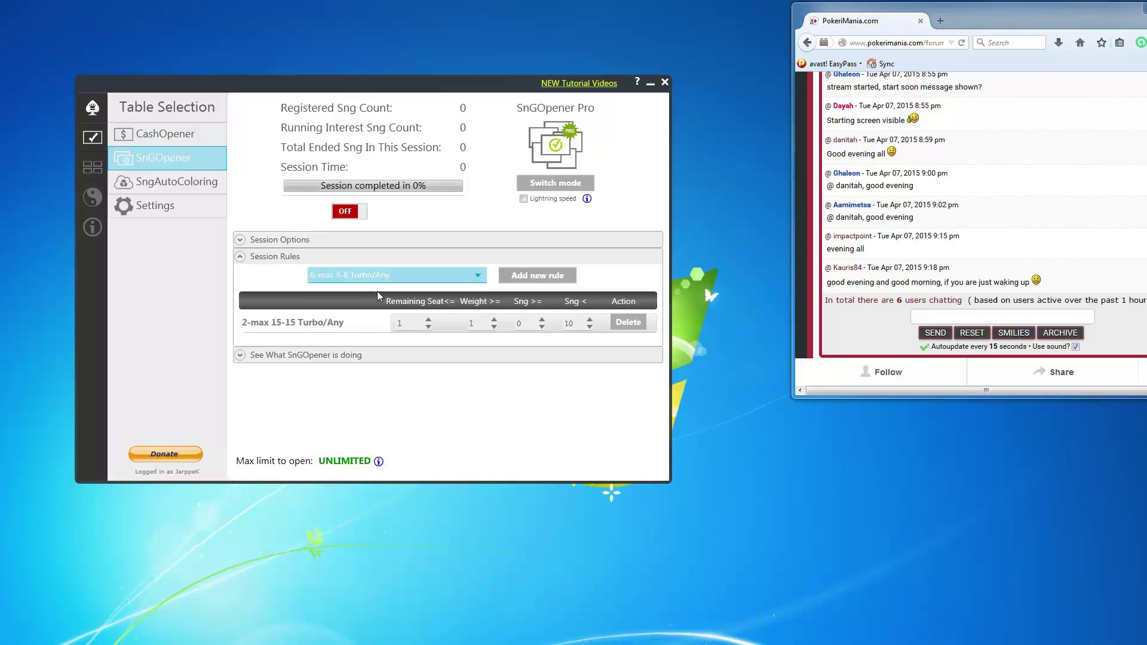
click(537, 276)
click(628, 322)
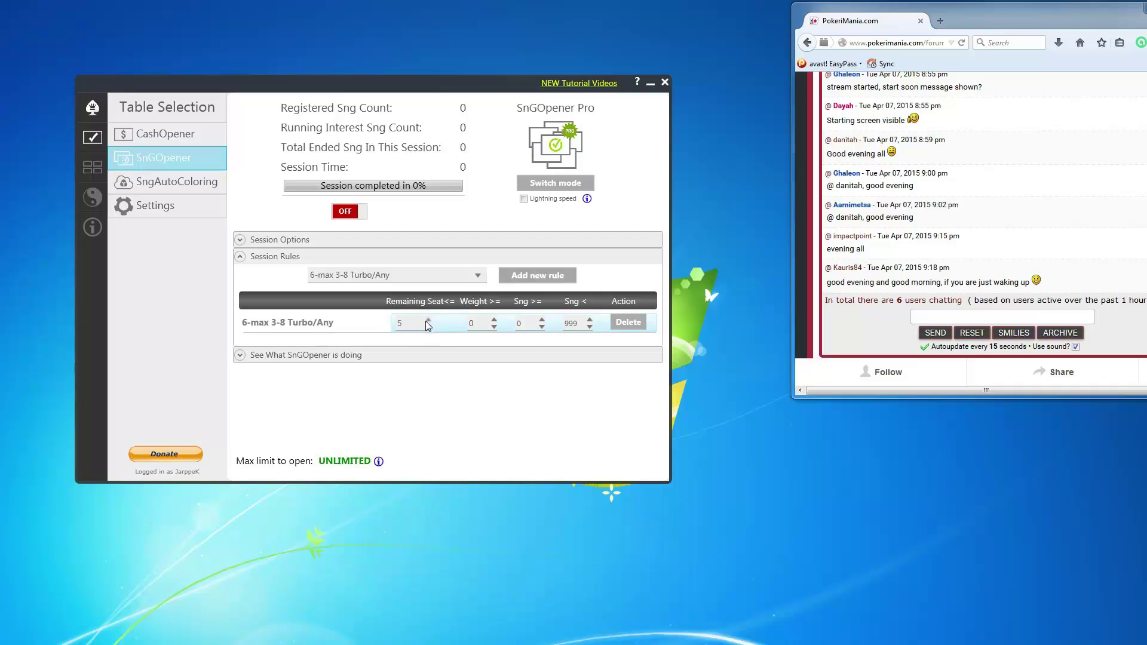
- Set the 6-max 3-8 Turbo/Any rule's Remaining Seat limit to 2
scroll(427, 320, up, 5)
click(428, 328)
click(429, 328)
click(428, 320)
- Open the SnGOpener settings to examine the weights assigned to the player color labels
click(173, 205)
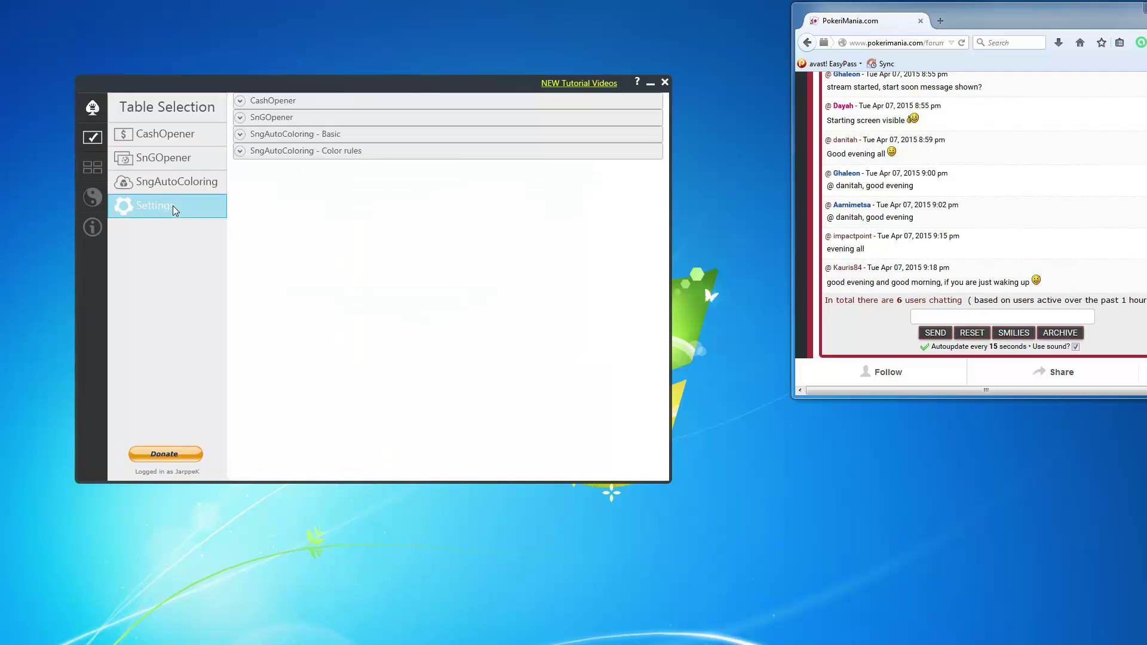
click(315, 137)
click(317, 137)
click(314, 117)
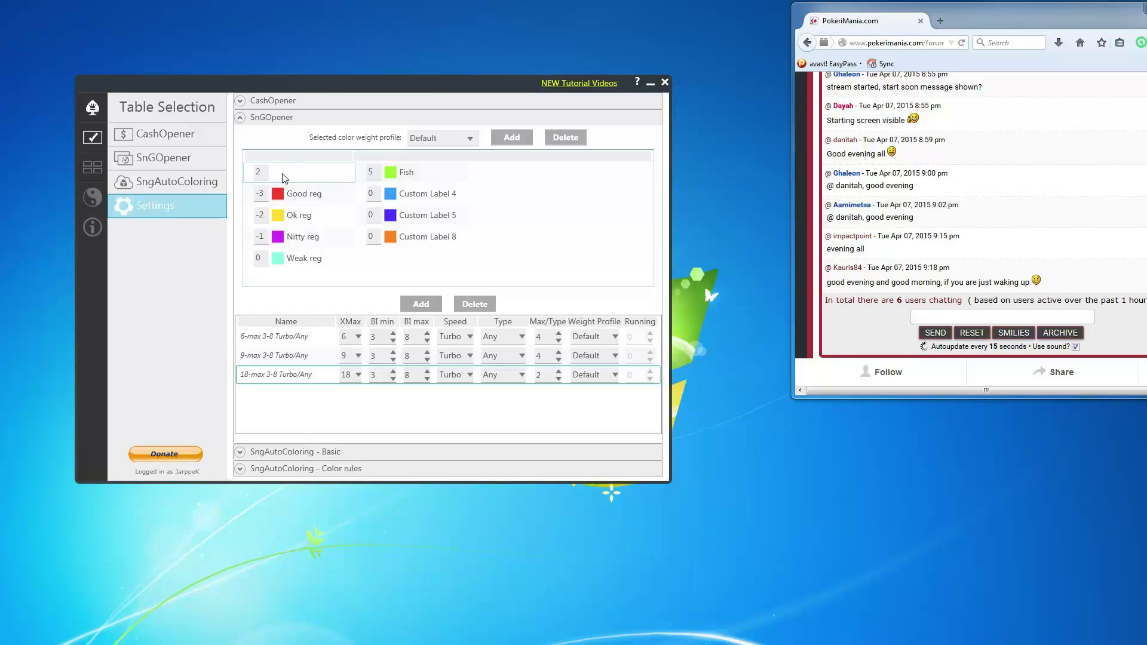
- Set the 6-max session rule's minimum weight to -2 and its Sng < limit to 10, rechecking the color weights
click(167, 159)
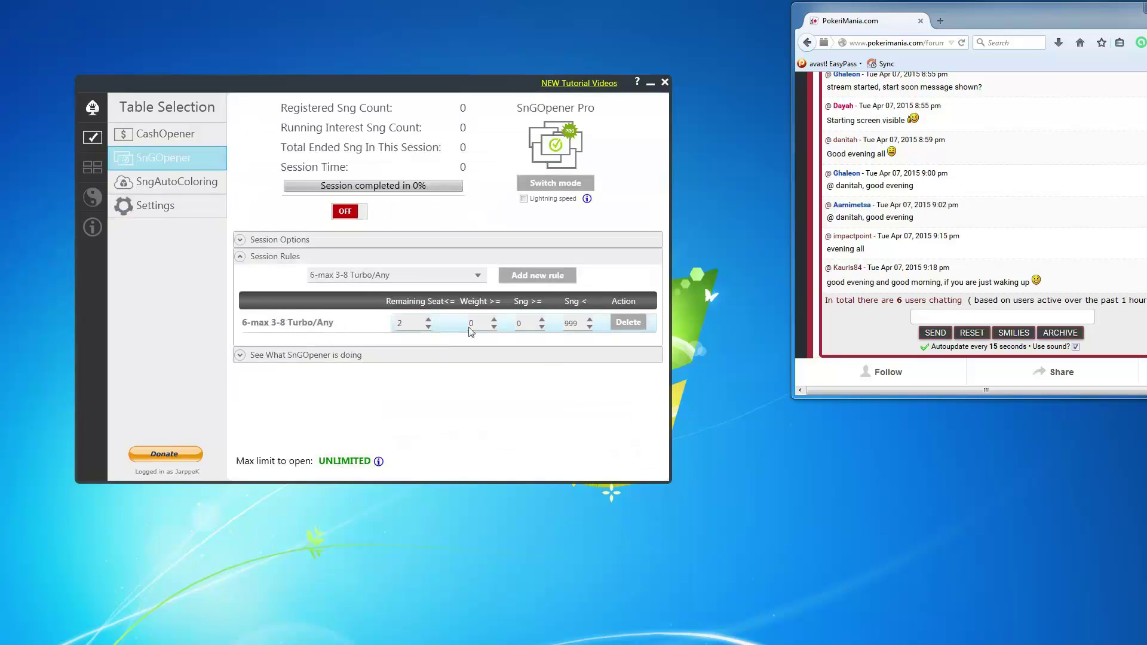
click(495, 328)
click(167, 207)
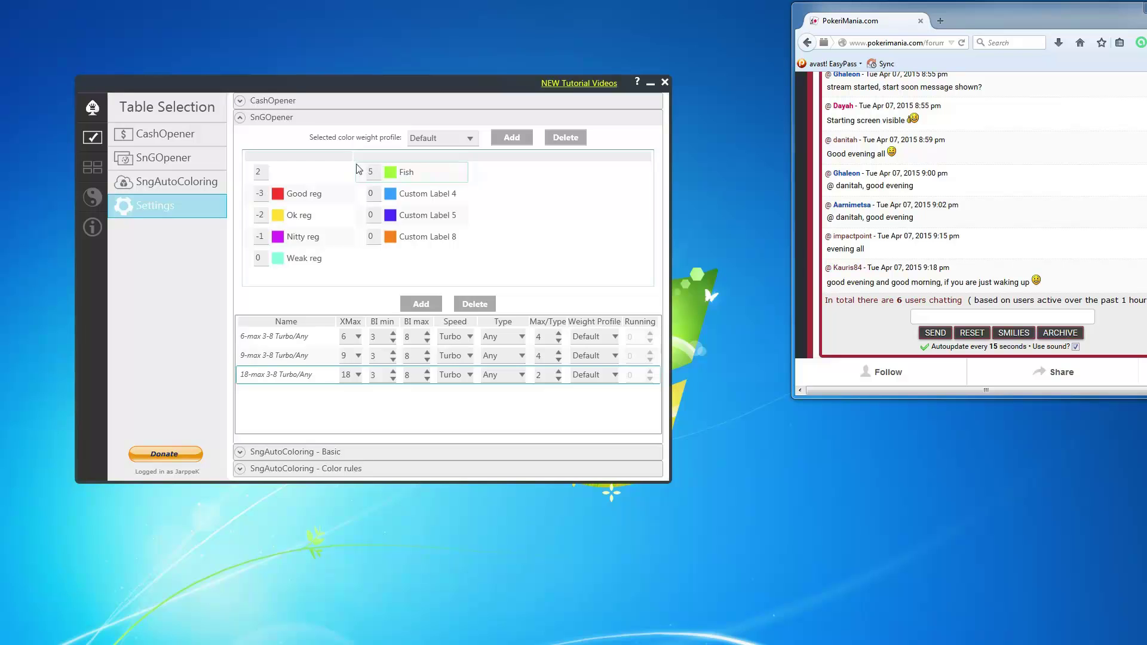
click(183, 165)
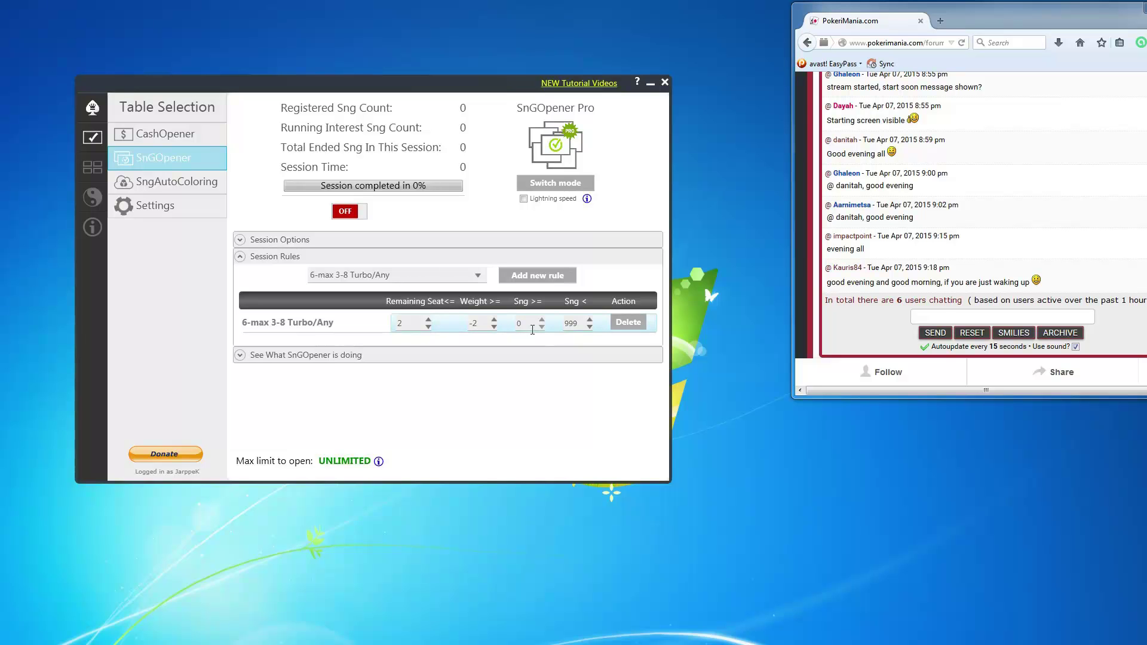
double_click(579, 324)
text(10)
click(540, 335)
- Add a second session rule for 6-max 3-8 Turbo/Any and set the first rule's Remaining Seat limit to 1
click(454, 277)
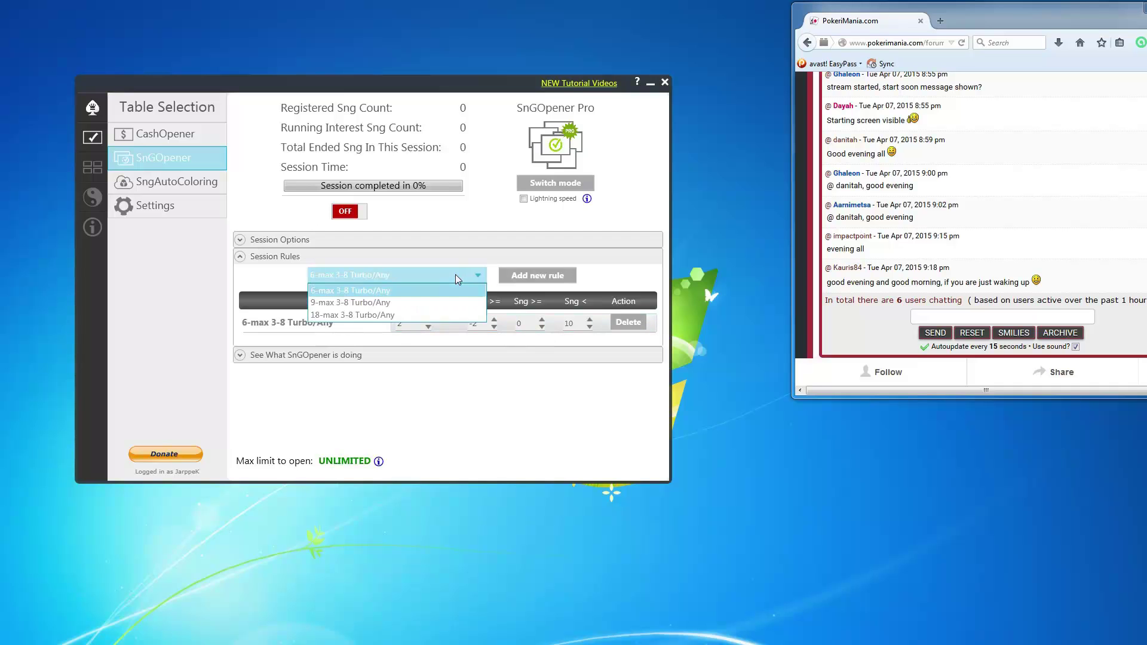
click(457, 273)
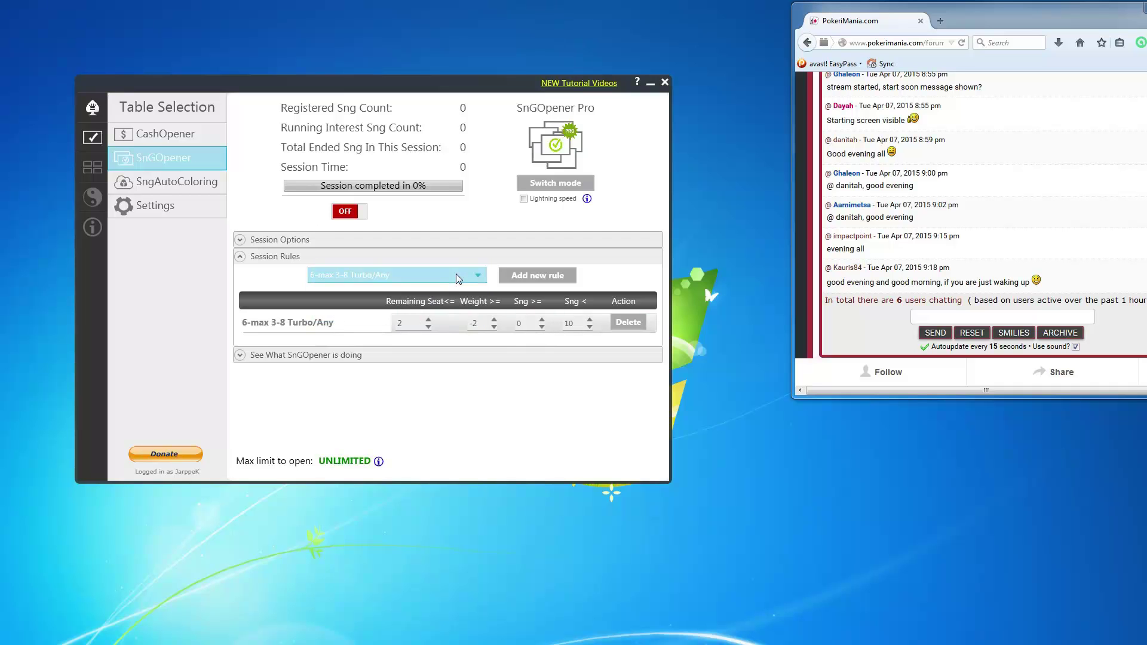
click(531, 275)
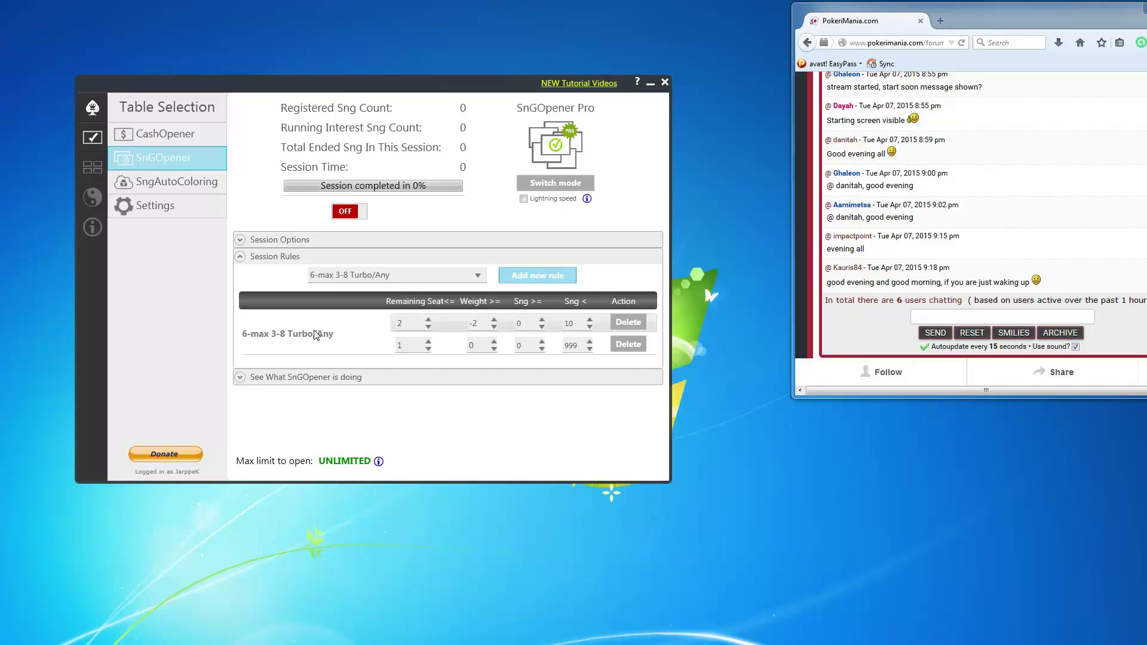
click(584, 360)
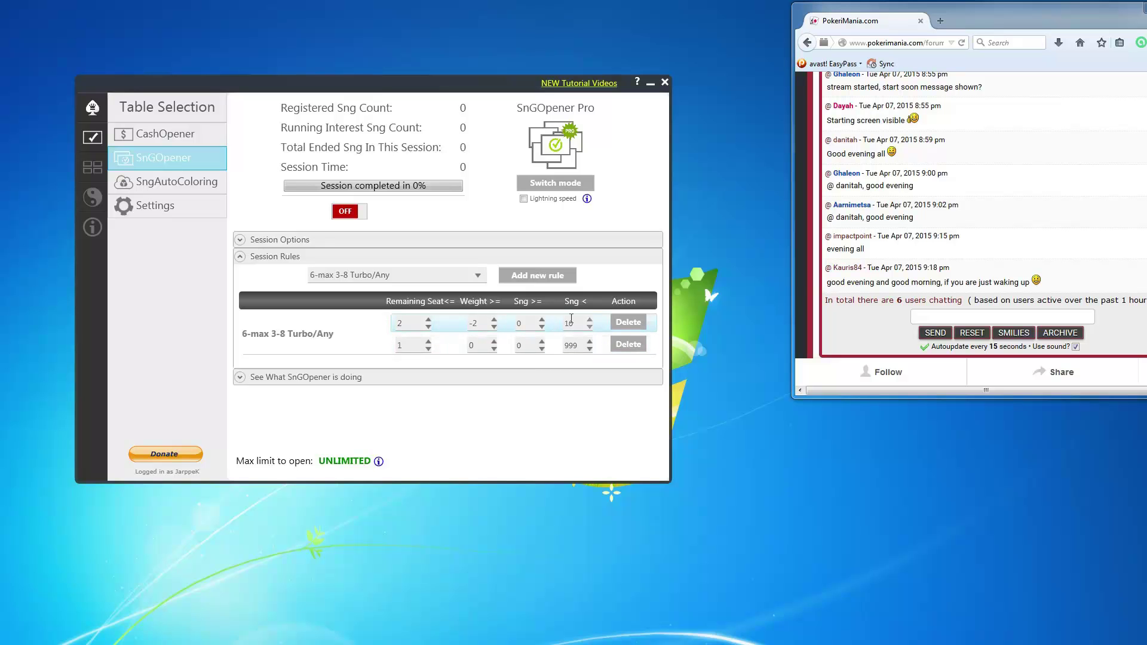
click(429, 327)
- Set the second 6-max rule's minimum weight to 2 and its Sng < limit to 15
click(494, 341)
click(494, 342)
double_click(582, 346)
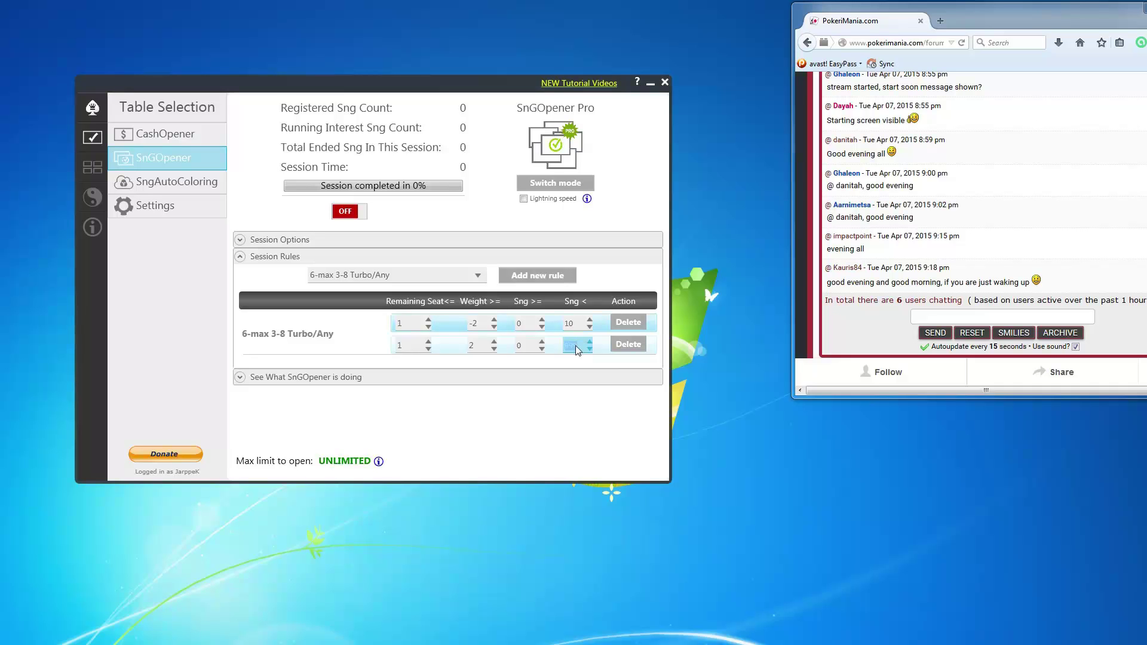
text(15)
click(560, 356)
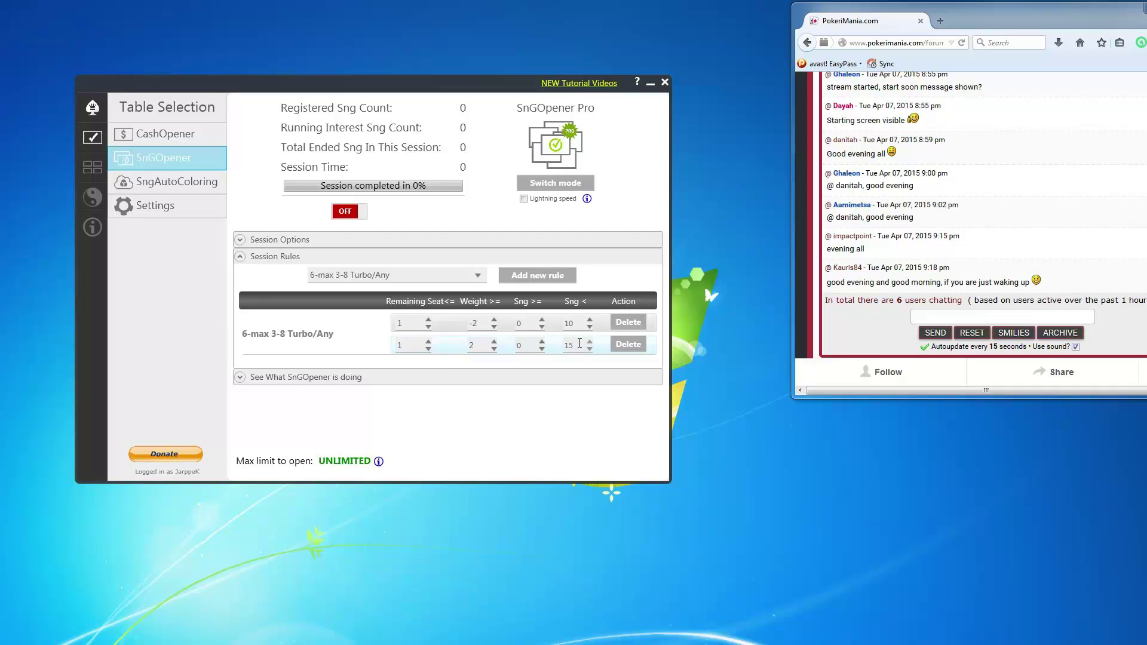
- Add a session rule for 9-max 3-8 Turbo/Any and set its Remaining Seat limit to 3
click(479, 275)
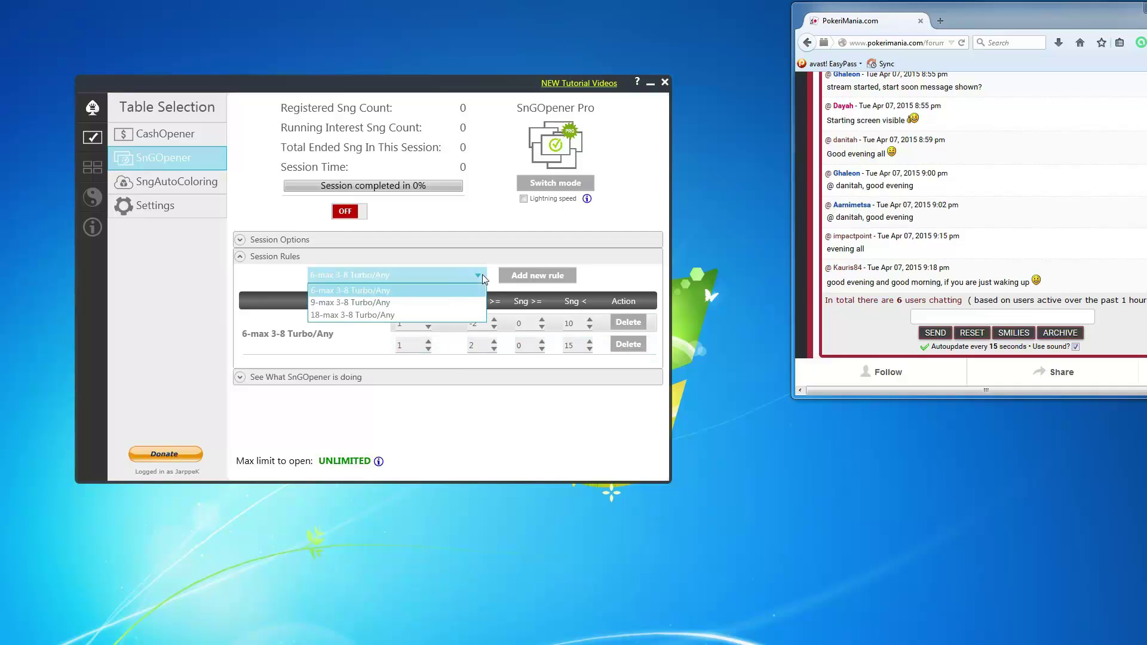
click(456, 300)
click(566, 276)
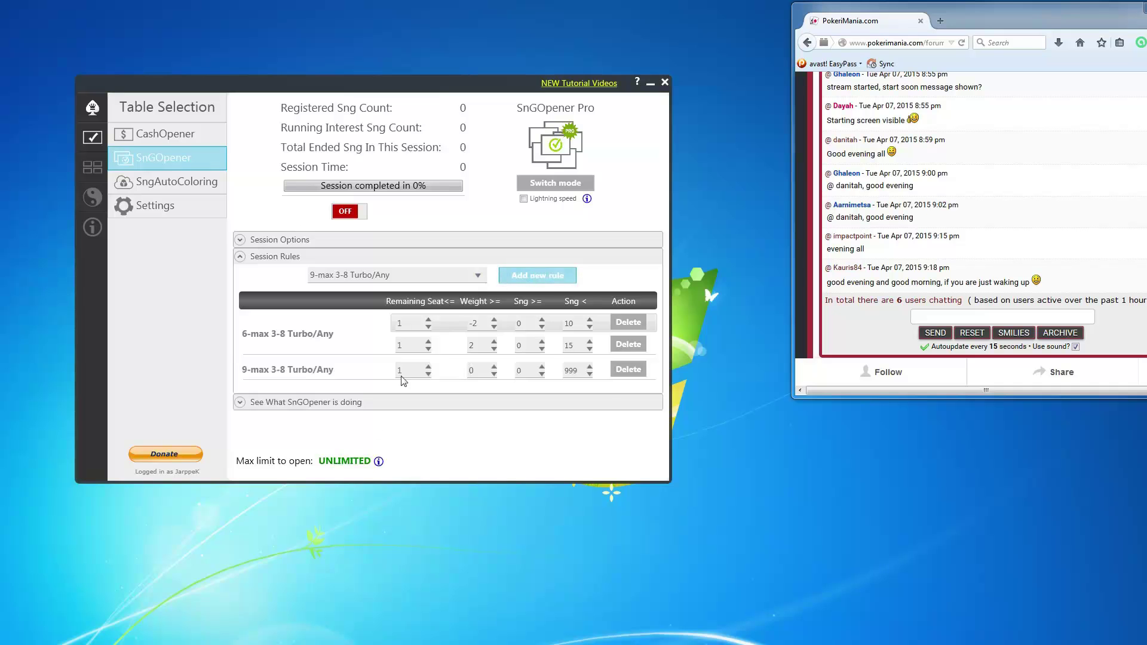
click(428, 367)
click(428, 367)
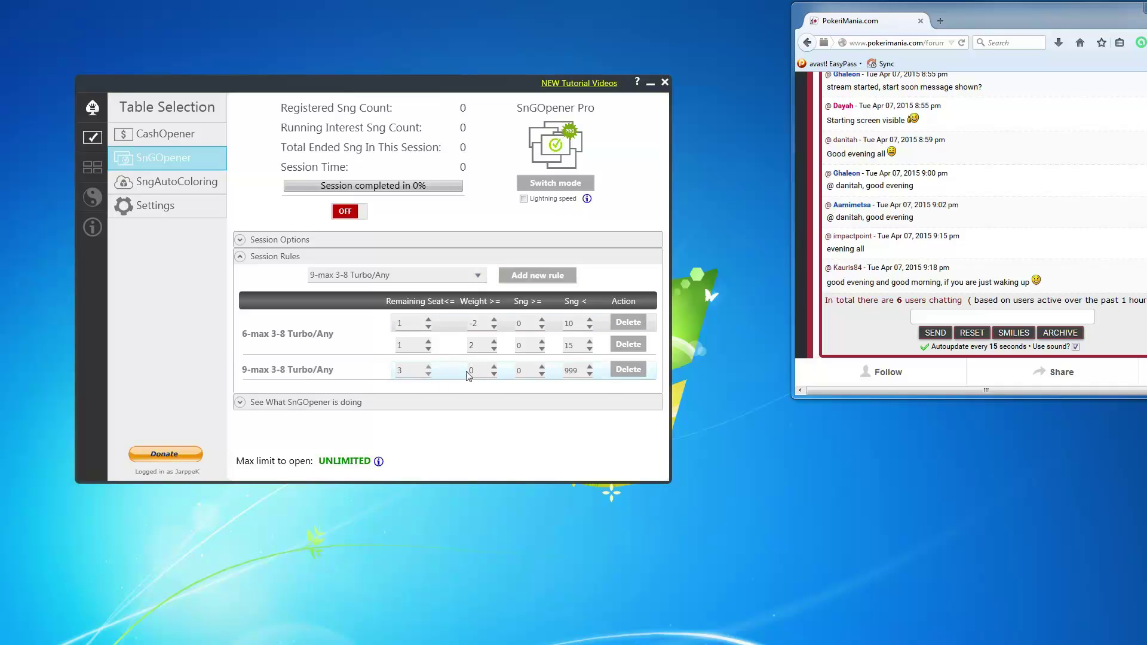
- Set the 9-max session rule's minimum weight to -2
click(494, 366)
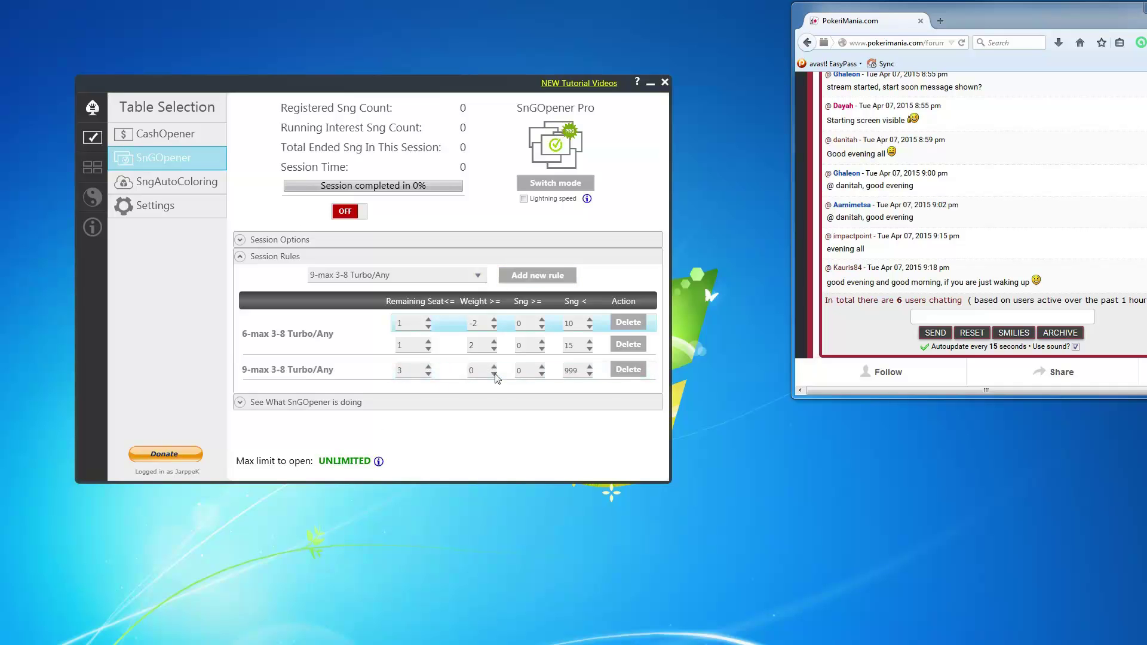
click(494, 374)
click(494, 374)
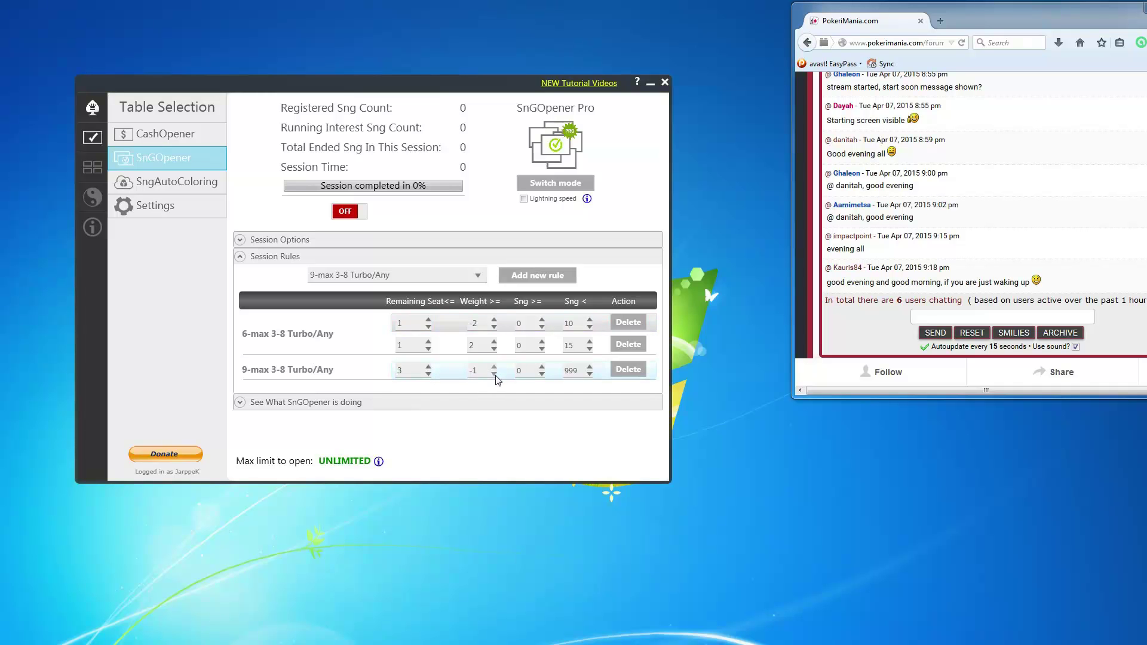
click(494, 374)
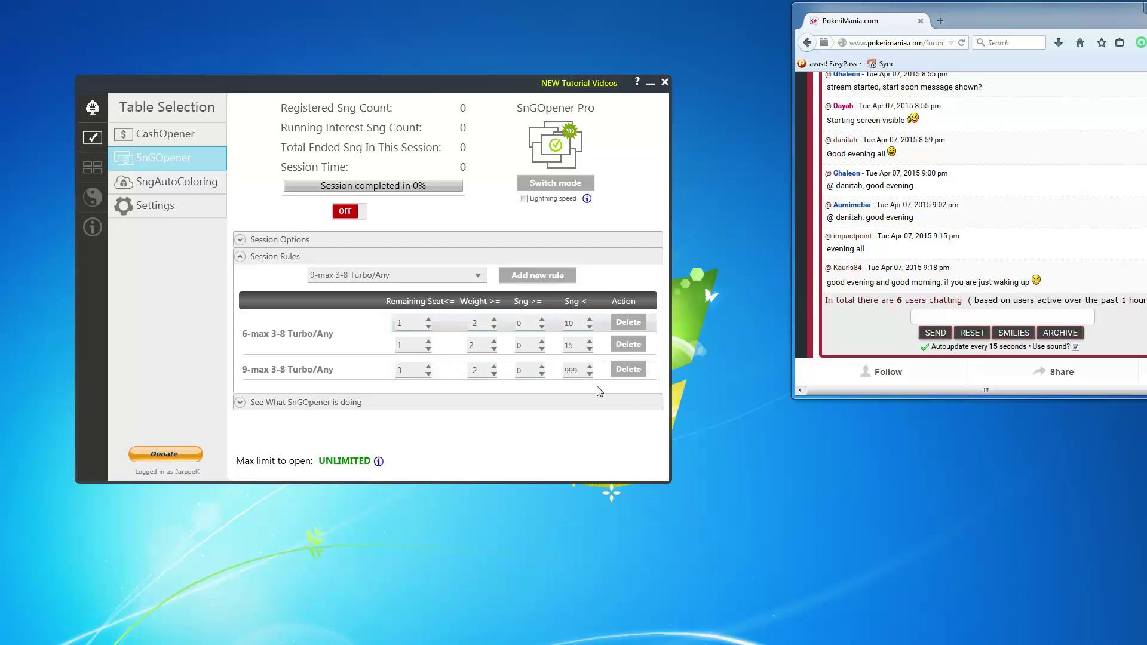
- Set the 9-max session rule's Sng < limit to 10 and add a new session rule for 18-max 3-8 Turbo/Any
double_click(574, 370)
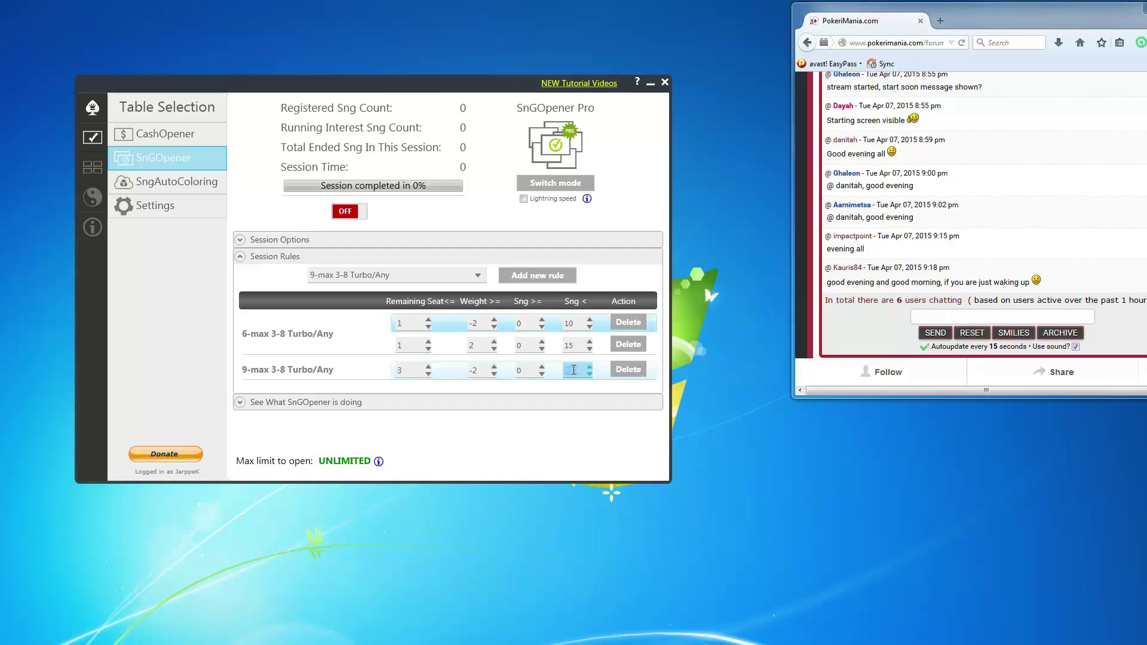
text(10)
click(460, 275)
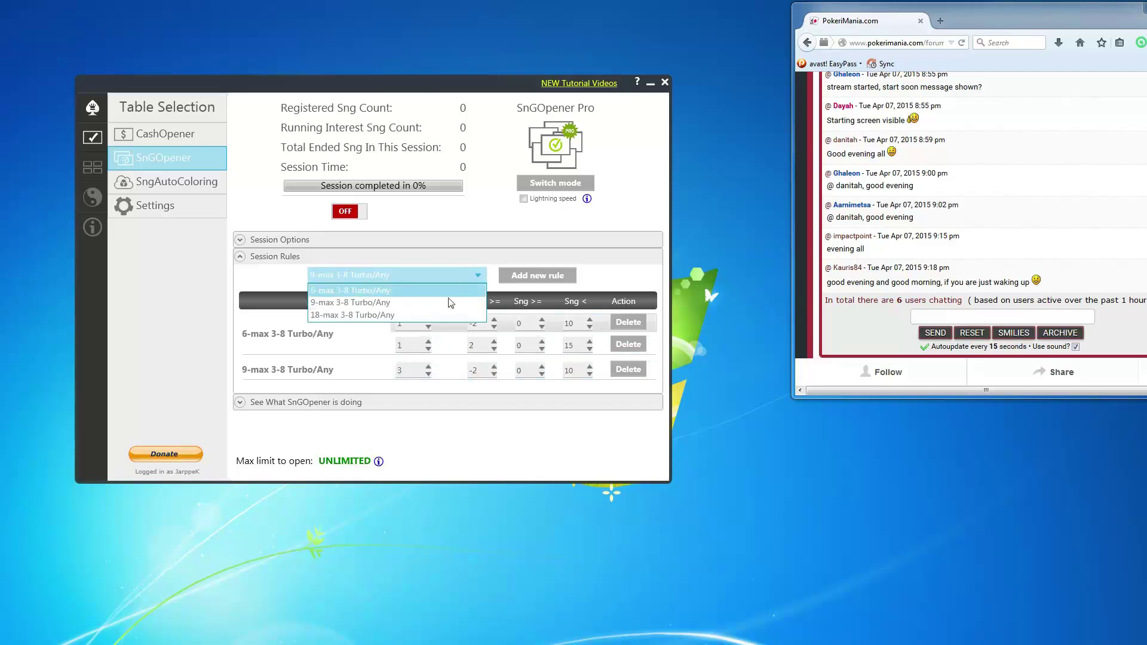
click(421, 313)
click(530, 276)
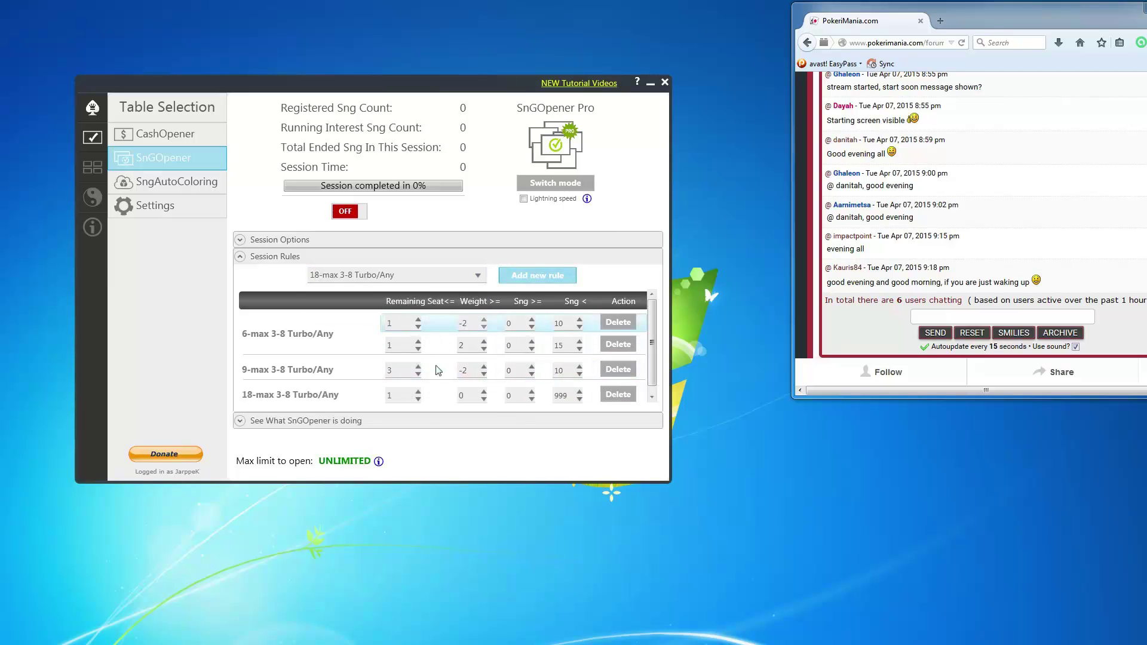
- Set the 18-max session rule's Remaining Seat limit to 6 and its minimum weight to -2
click(417, 390)
click(418, 389)
click(417, 390)
click(417, 389)
click(418, 389)
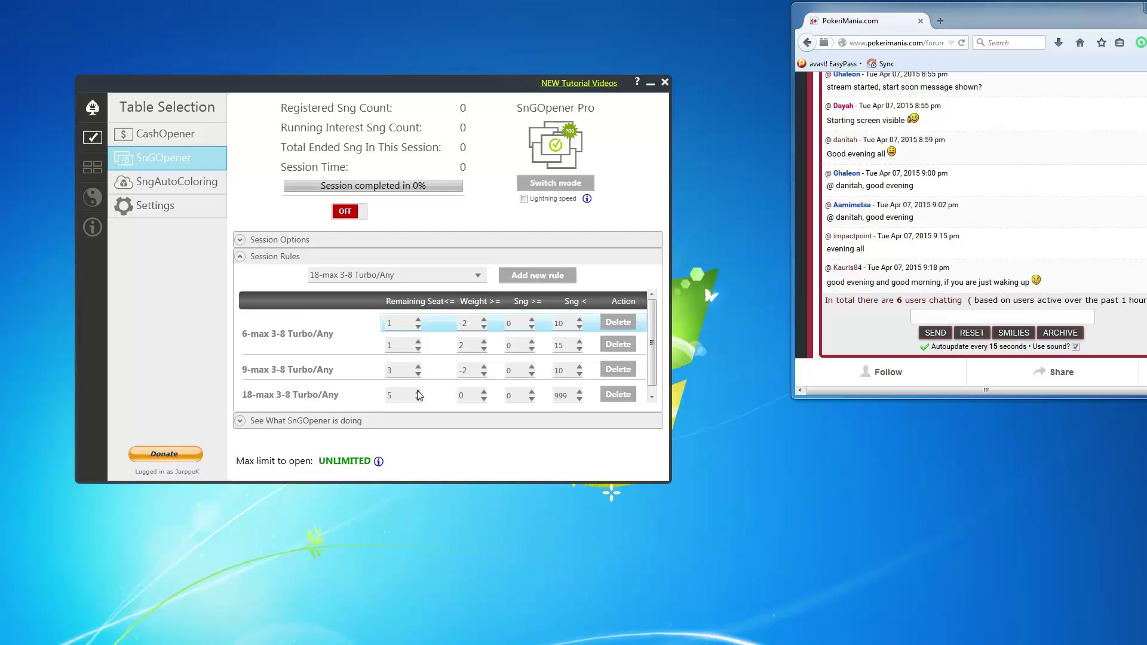
click(484, 399)
click(484, 399)
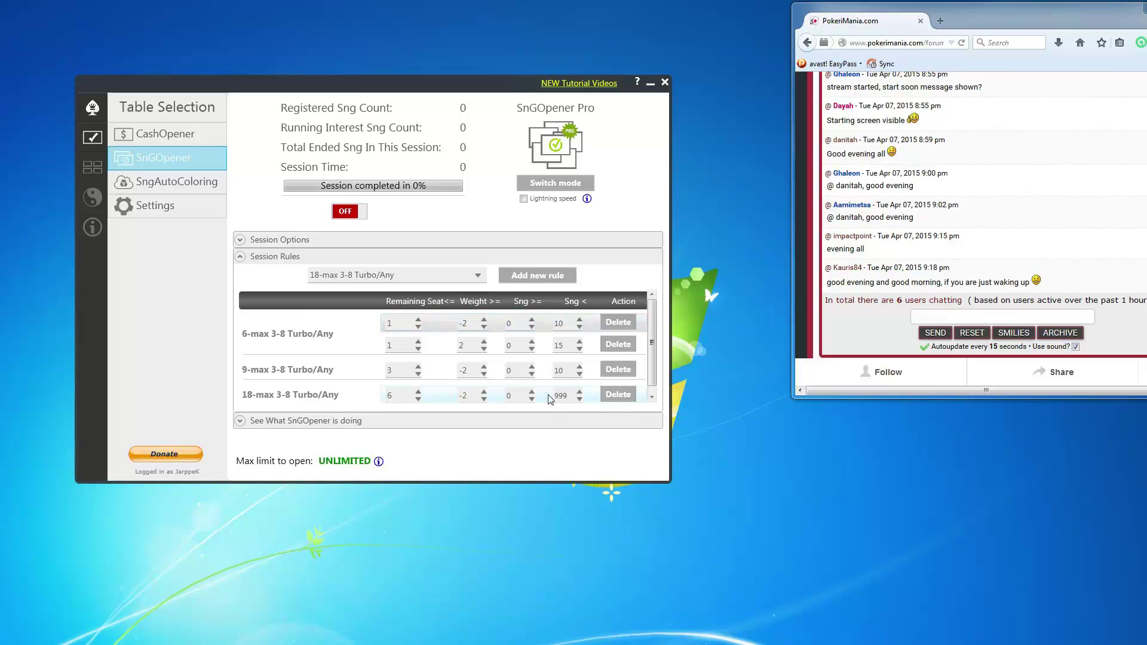
- Set the 18-max session rule's Sng < limit to 10
scroll(564, 396, down, 1)
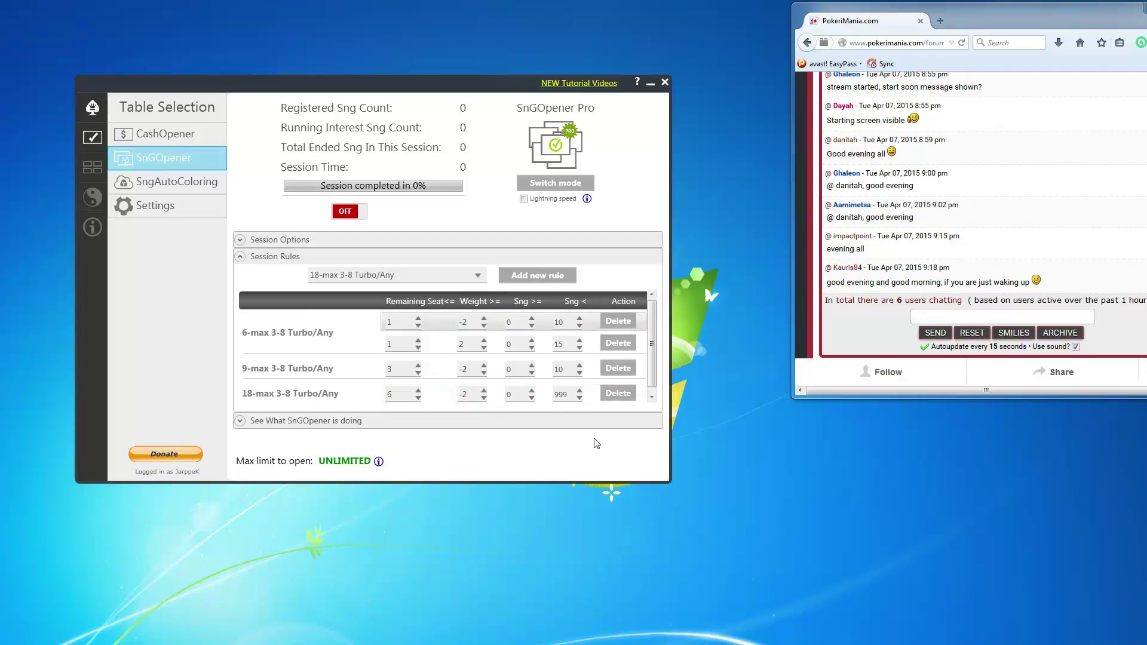
double_click(569, 393)
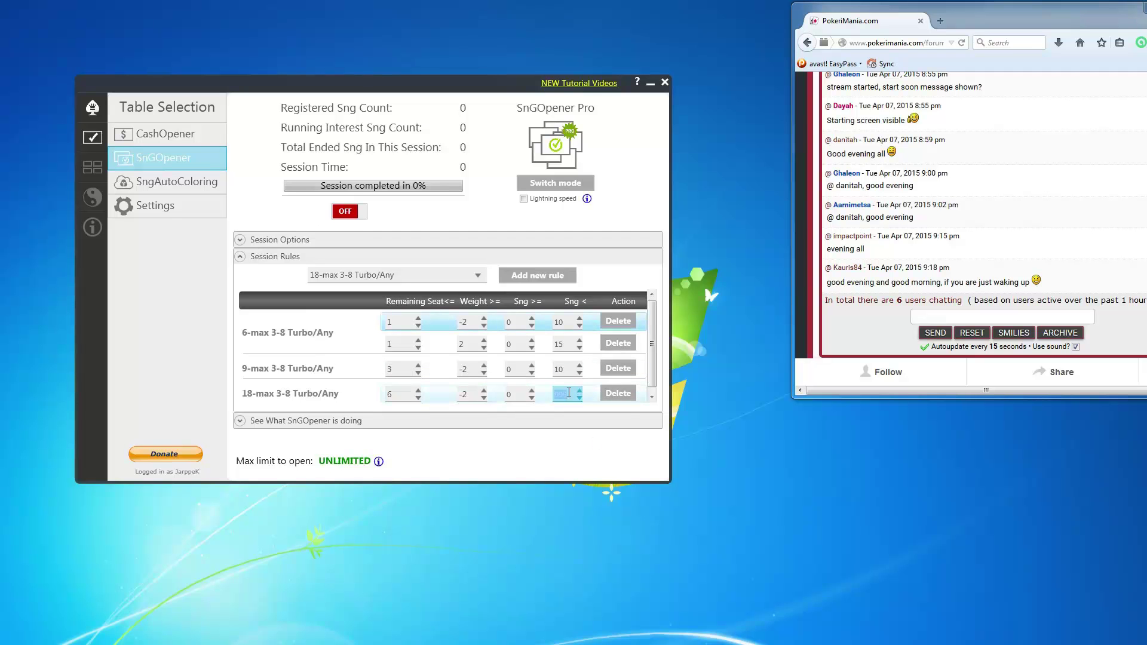
text(1)
key(Return)
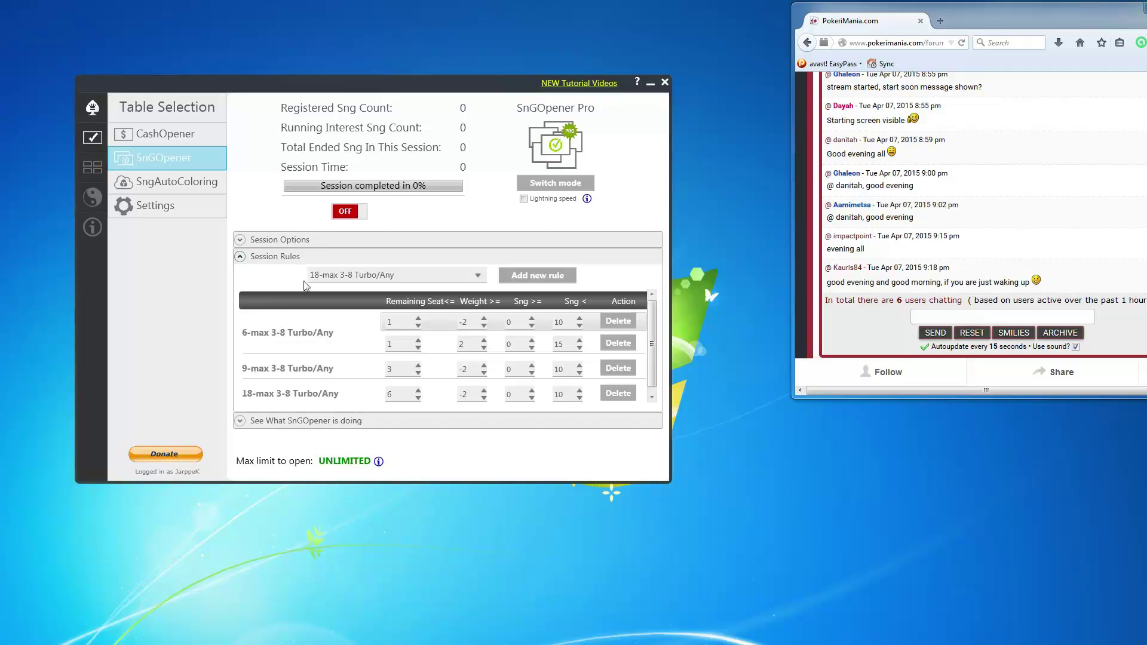
- Add a fourth game type in the SnGOpener settings and set its XMax to 6
click(150, 209)
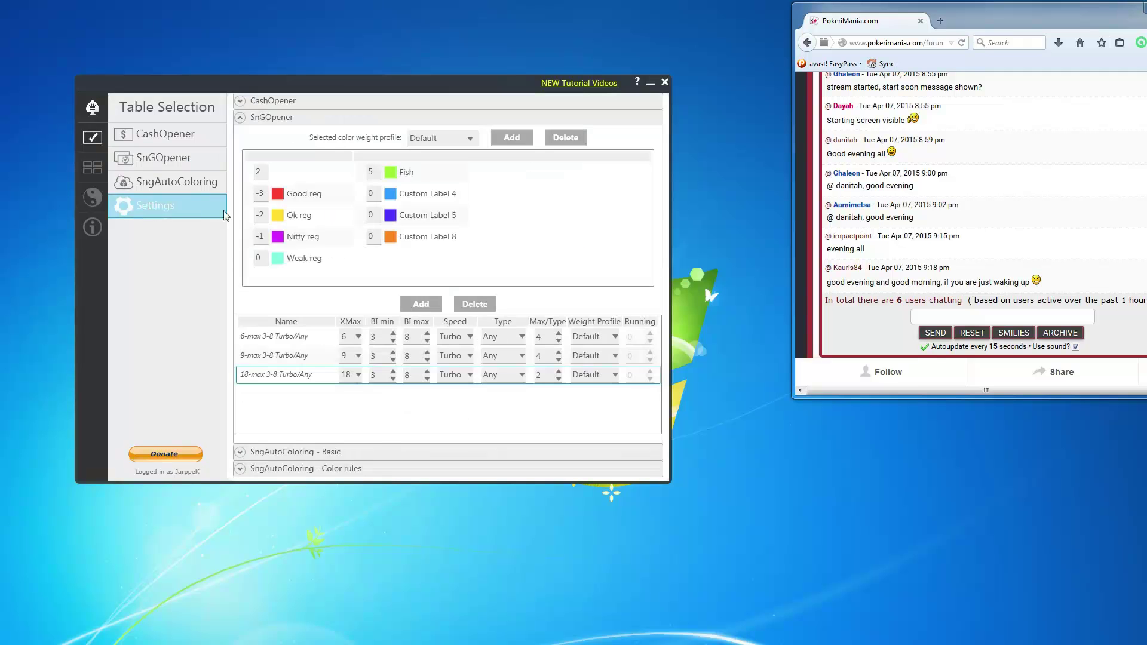
click(421, 304)
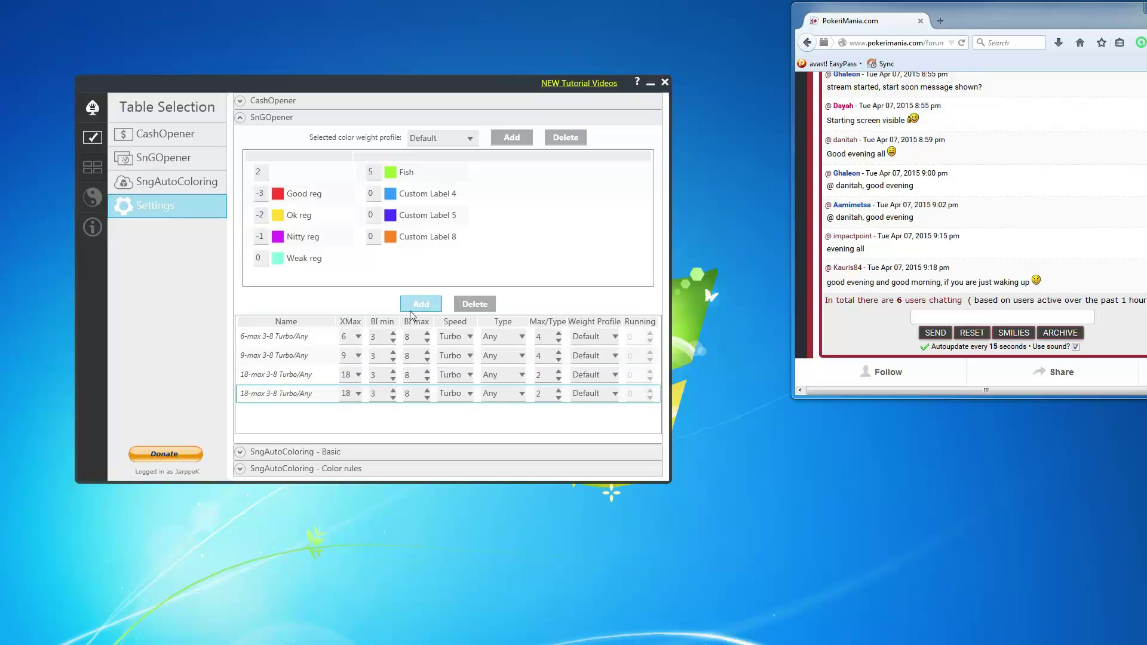
click(359, 395)
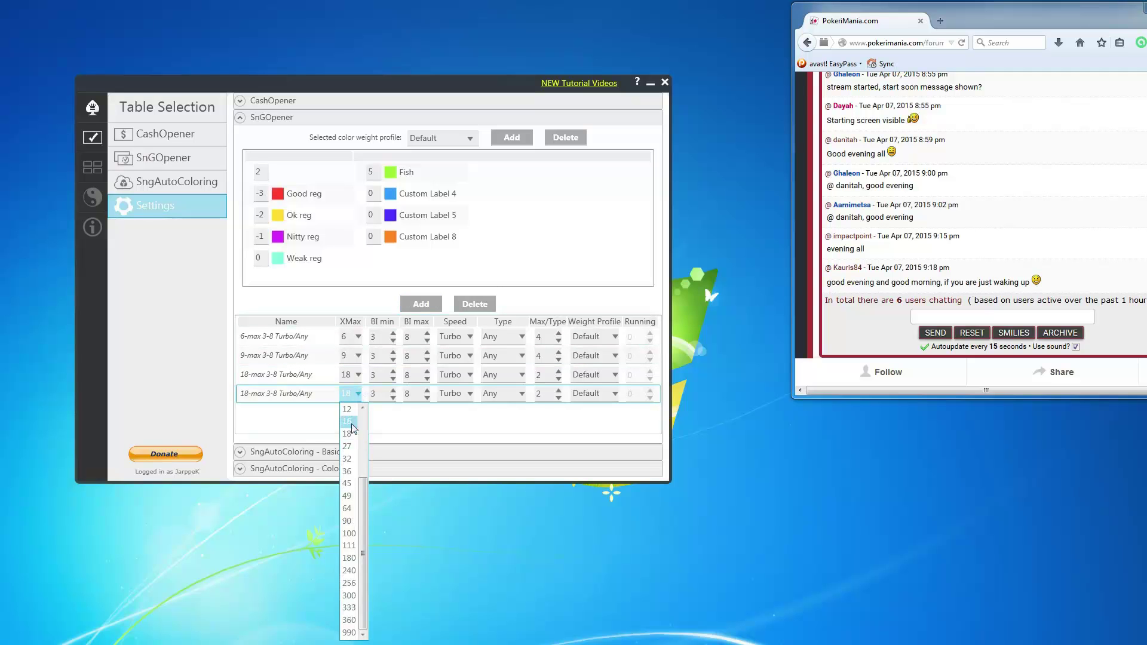
scroll(350, 436, up, 3)
click(349, 447)
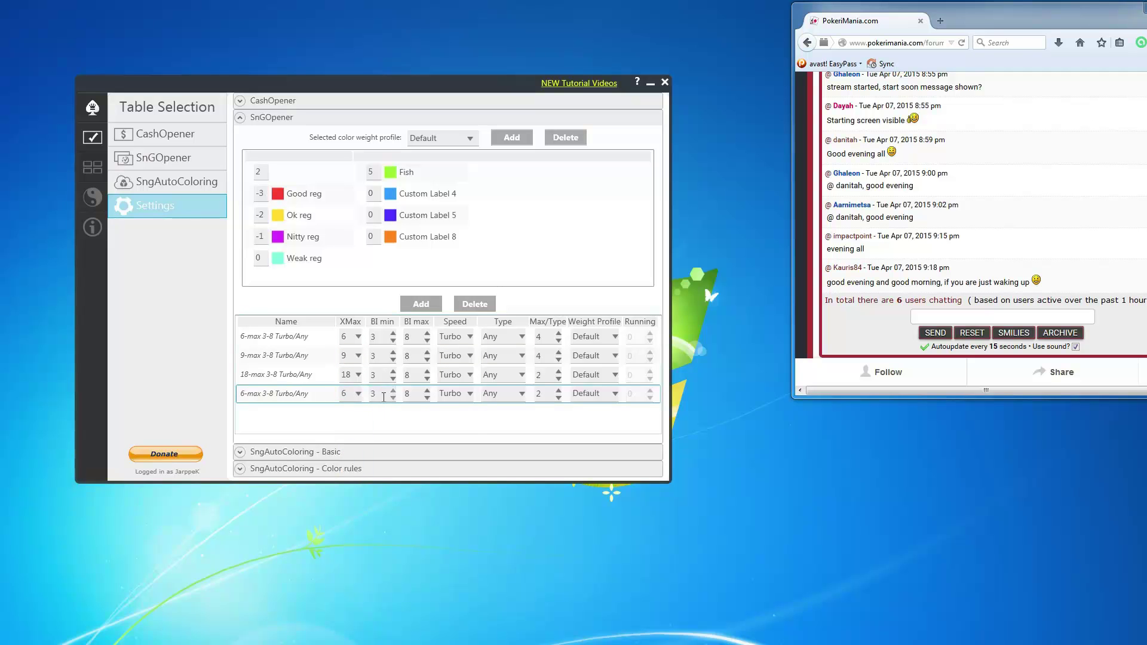
- Set the new 6-max game type's minimum and maximum buy-in both to 15
click(383, 395)
key(BackSpace)
text(15)
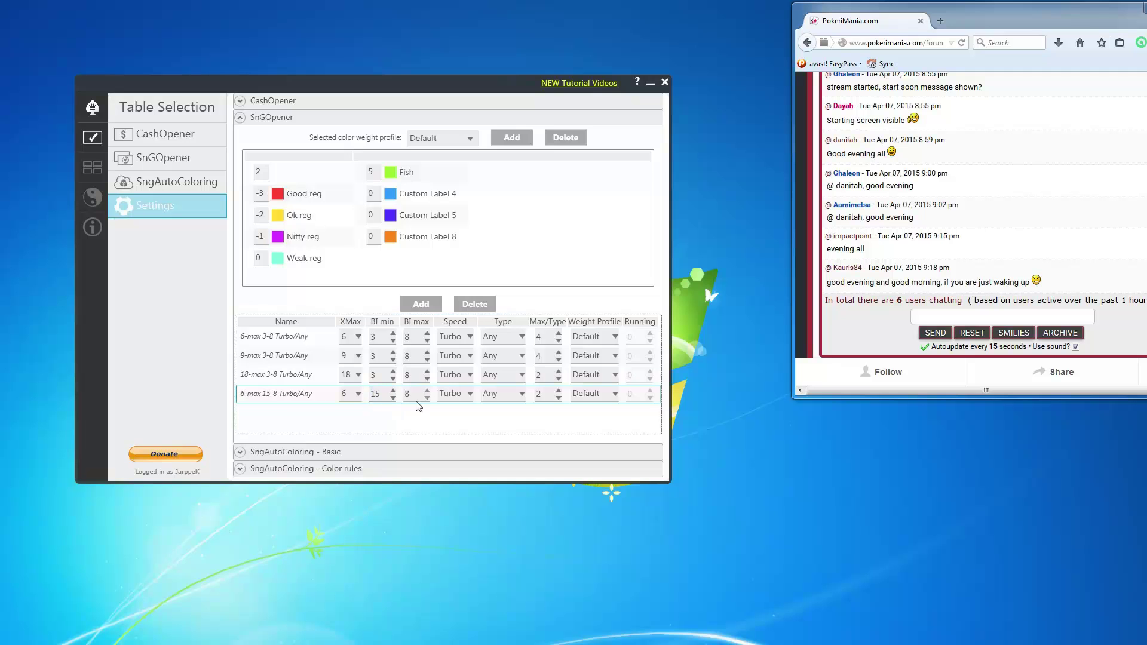
click(419, 396)
key(BackSpace)
text(15)
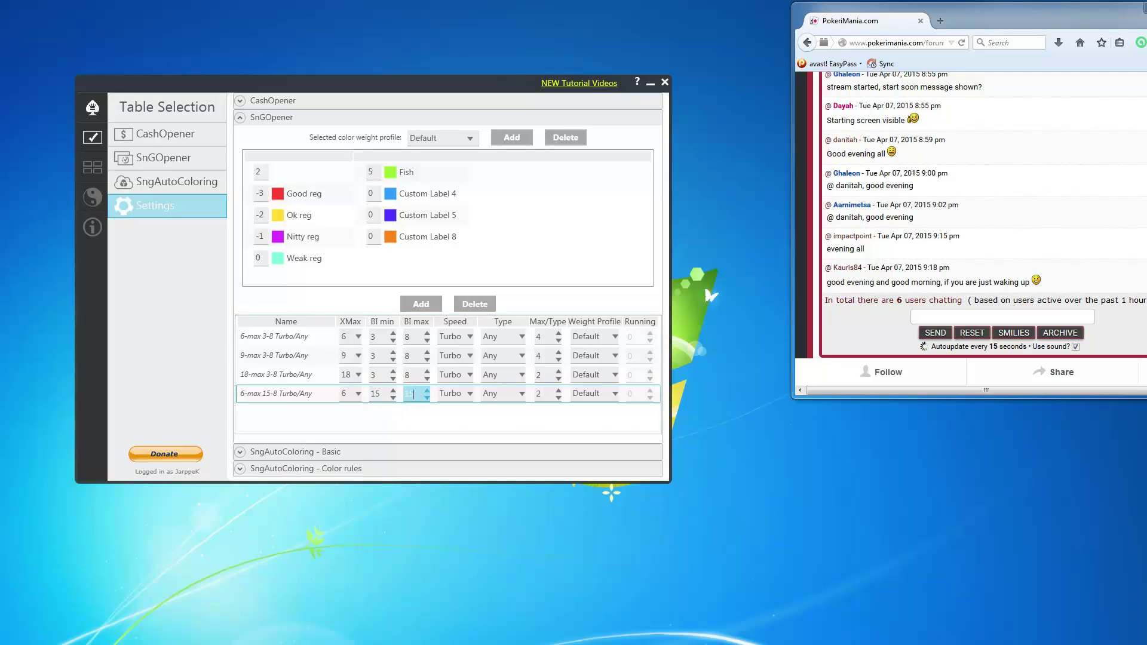
click(445, 410)
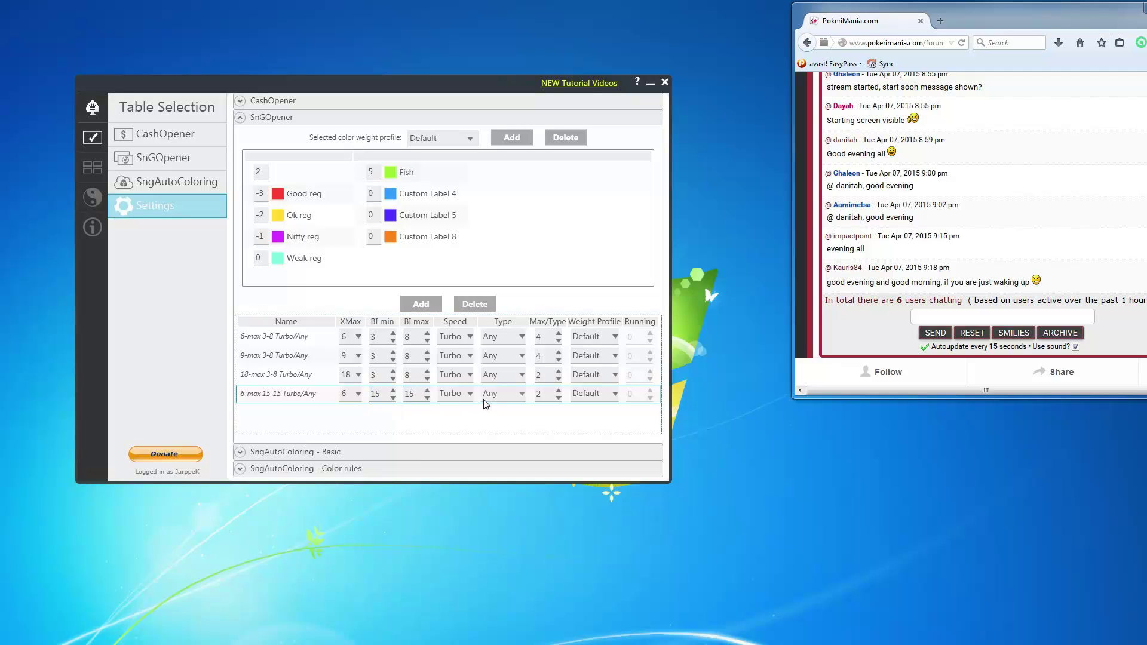
- Add a SnGOpener session rule for the 6-max 15-15 Turbo/Any game type
click(193, 163)
click(464, 275)
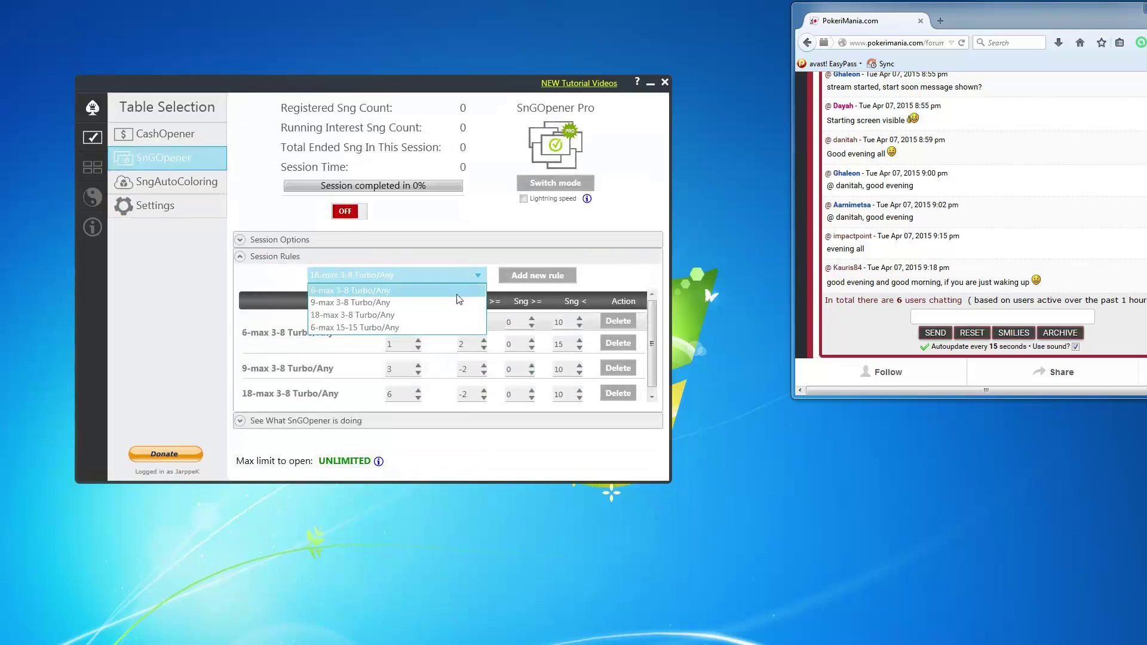
click(413, 327)
click(538, 276)
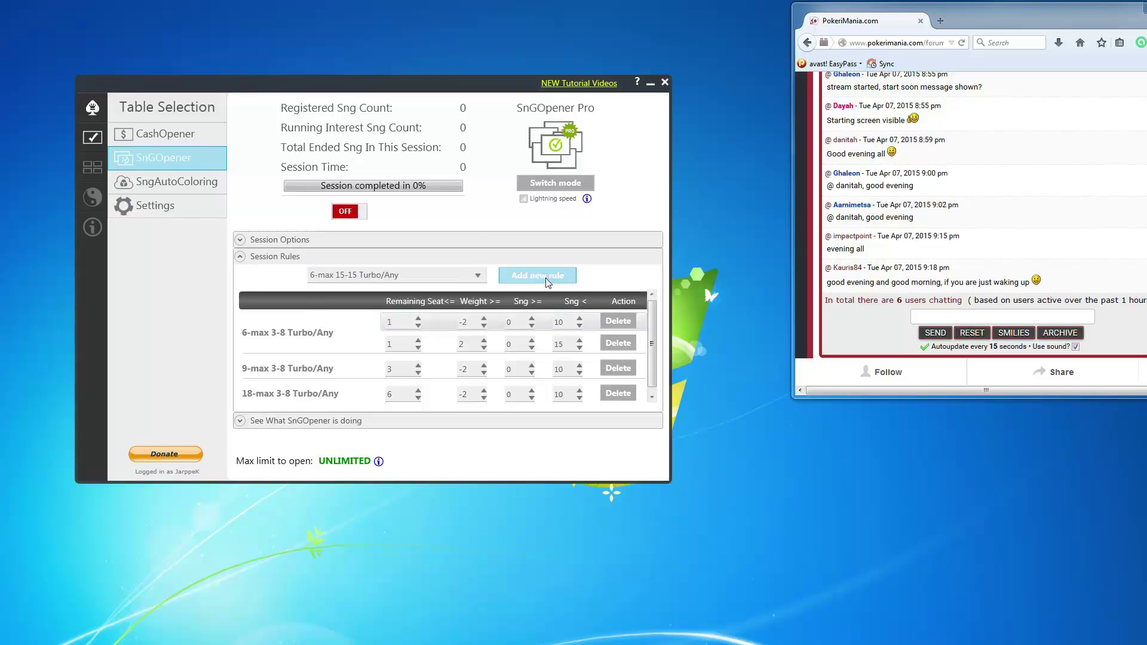
drag(650, 349, 655, 384)
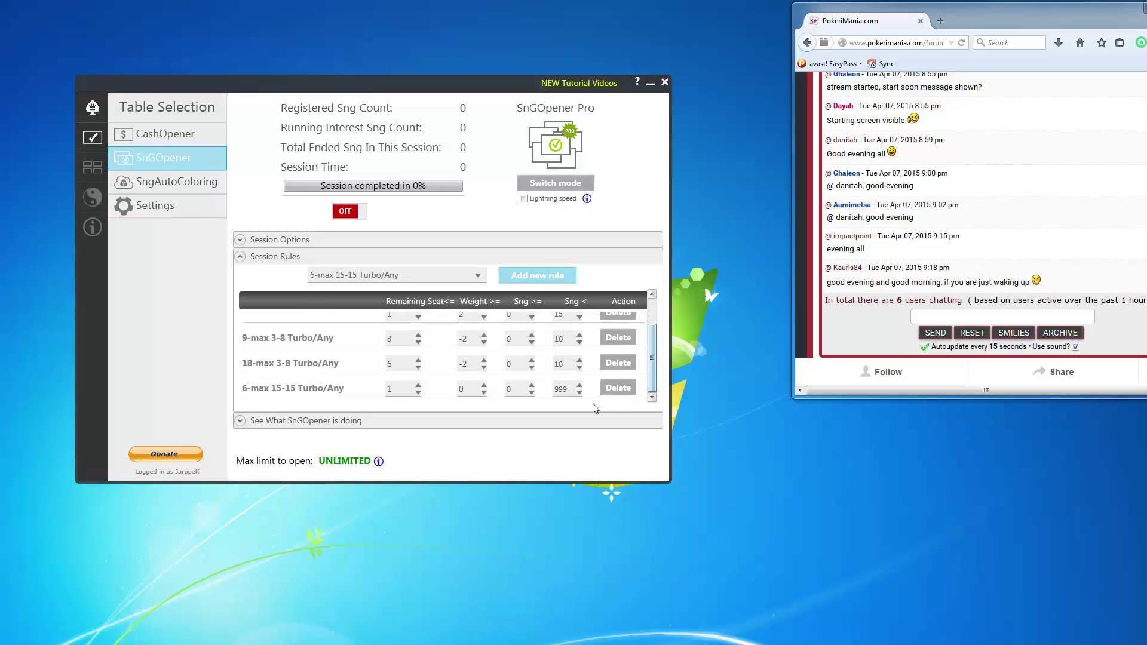
- Set the 6-max 15-15 rule's minimum weight to 6 and its Sng < limit to 15
click(469, 389)
text(6)
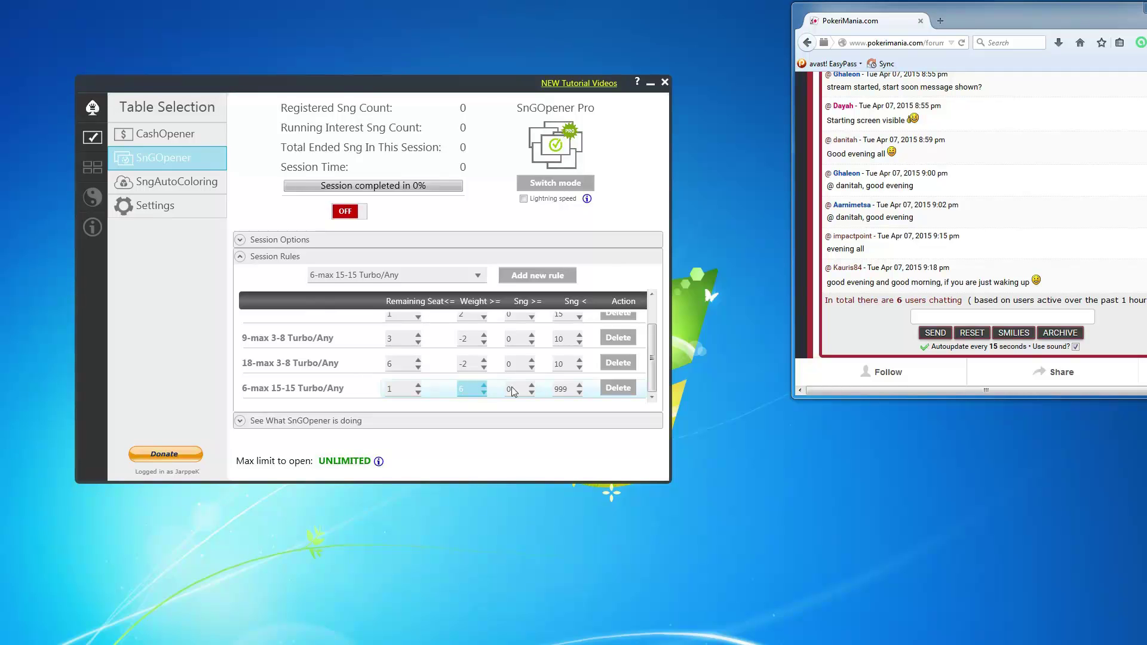
click(570, 385)
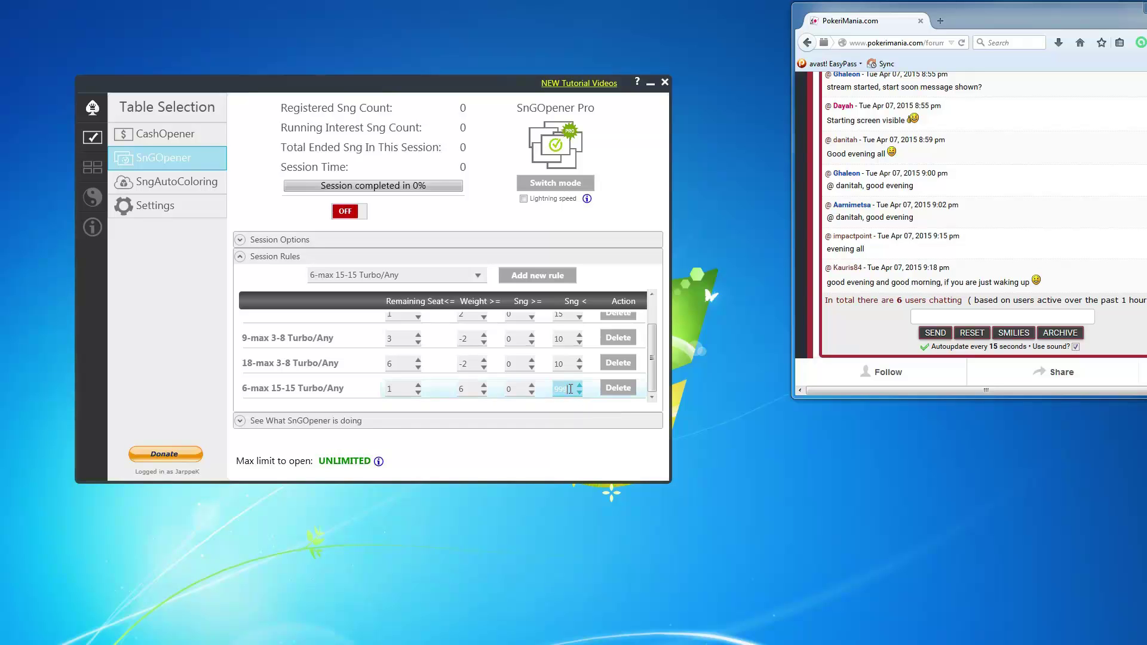
click(571, 389)
text(15)
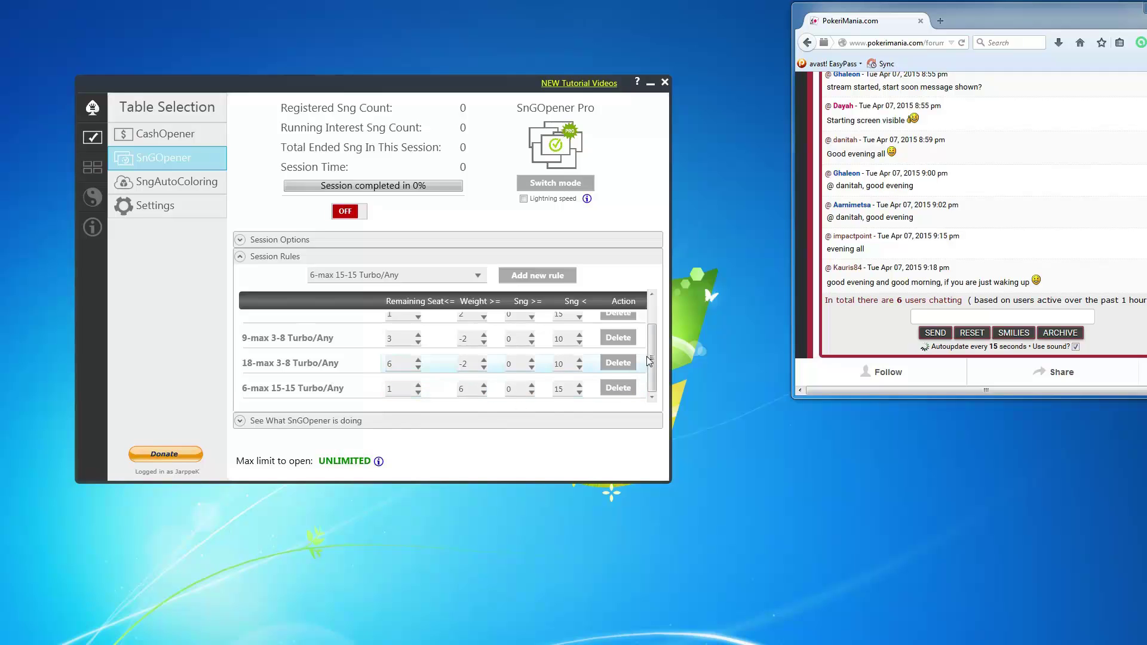
- Delete the 6-max 15-15 Turbo/Any session rule
scroll(653, 335, up, 2)
scroll(653, 335, down, 2)
click(627, 388)
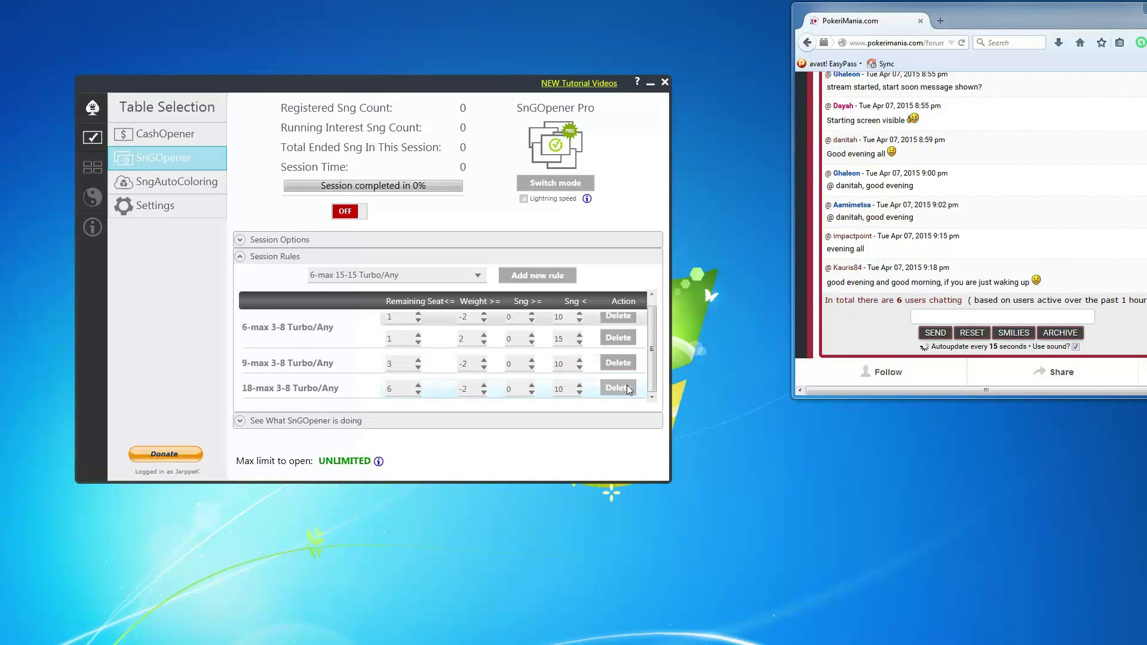
scroll(655, 354, up, 1)
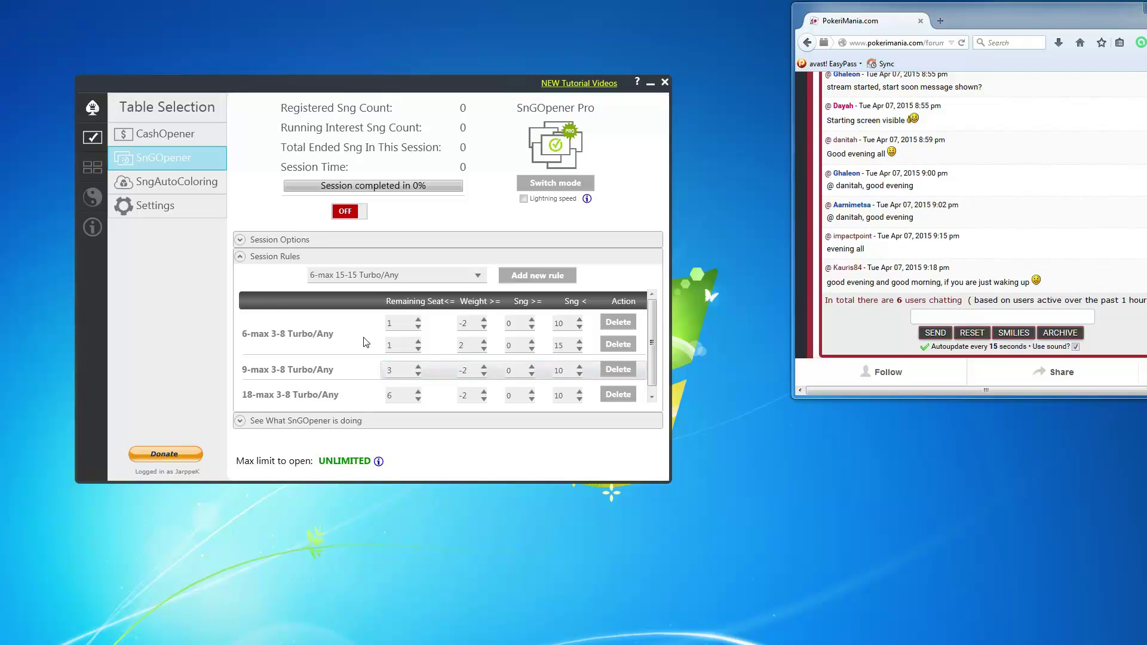
- Set the total tournaments limit in the session options to 100
click(332, 244)
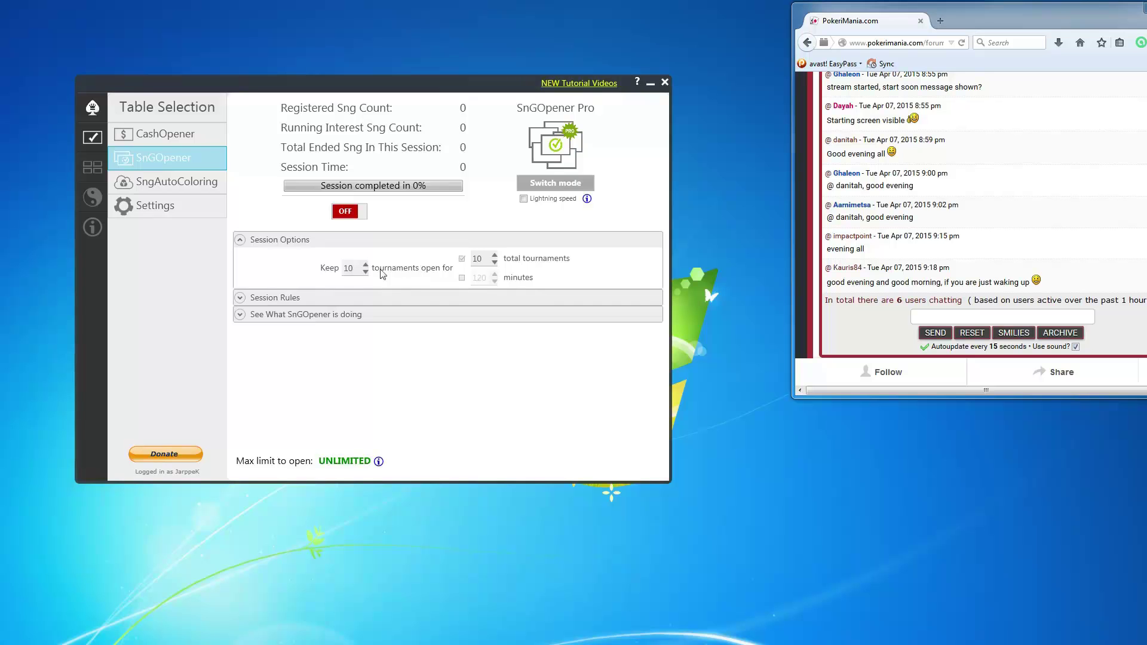
click(364, 275)
click(485, 259)
text(100)
- Set the session's minutes limit to 180 and leave that time limit disabled
click(462, 279)
click(489, 280)
text(15)
click(462, 278)
- Set the total tournaments limit to 10 and collapse the session options
double_click(477, 261)
text(10)
mouse_move(587, 203)
click(239, 240)
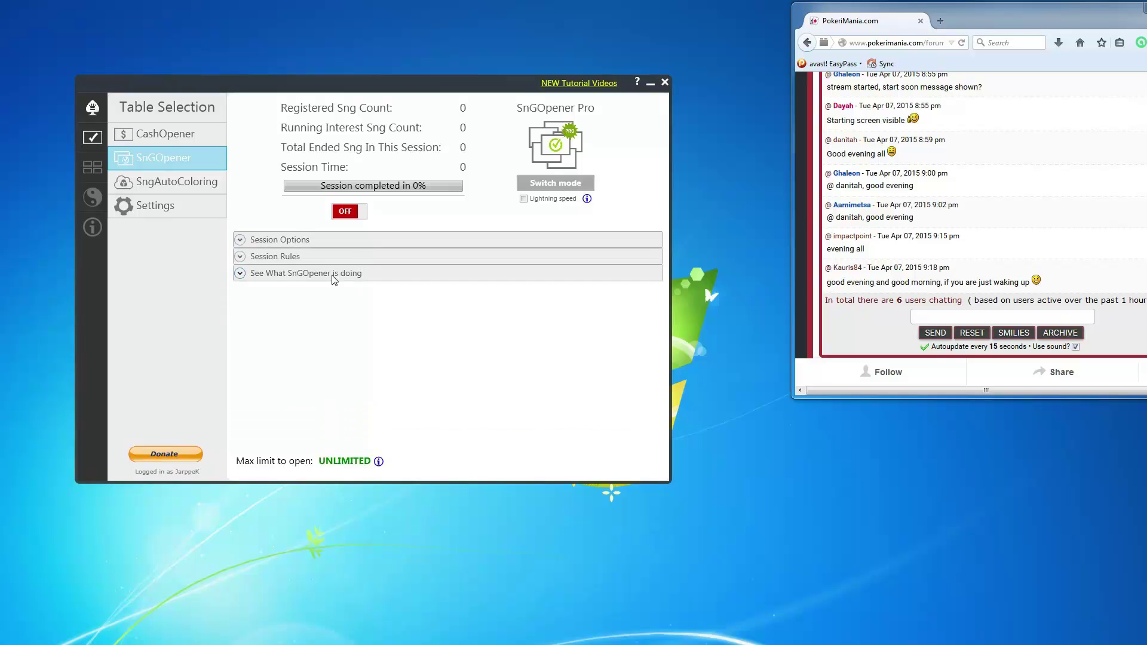
- Examine the SnGOpener activity view and the total tournaments setting in the session options
click(362, 276)
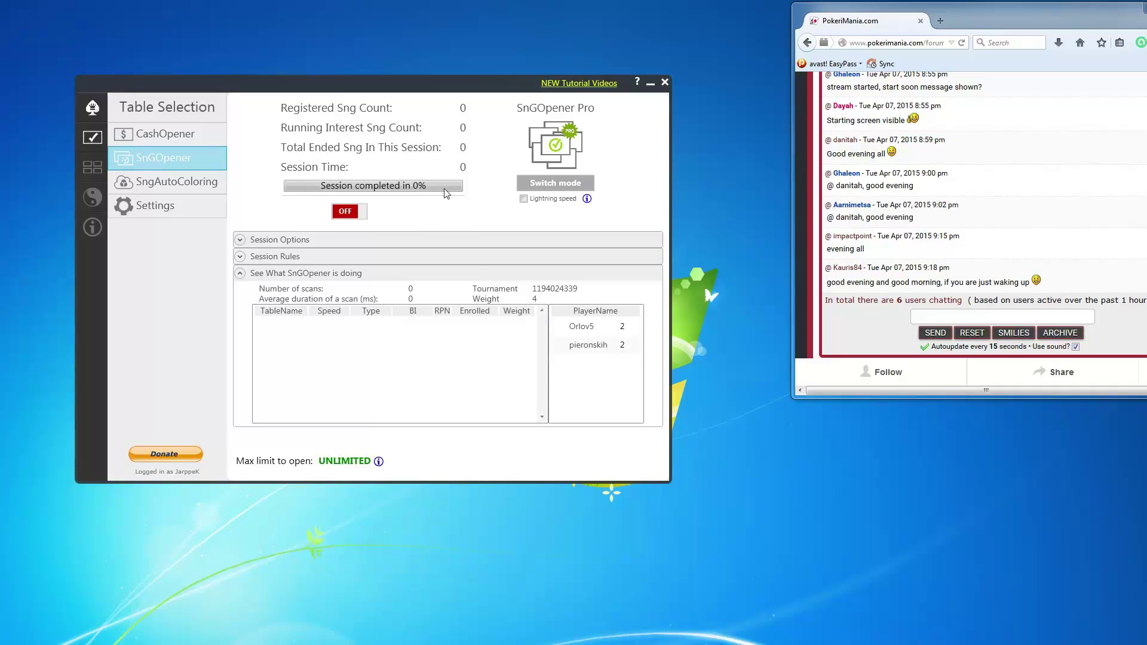
click(315, 242)
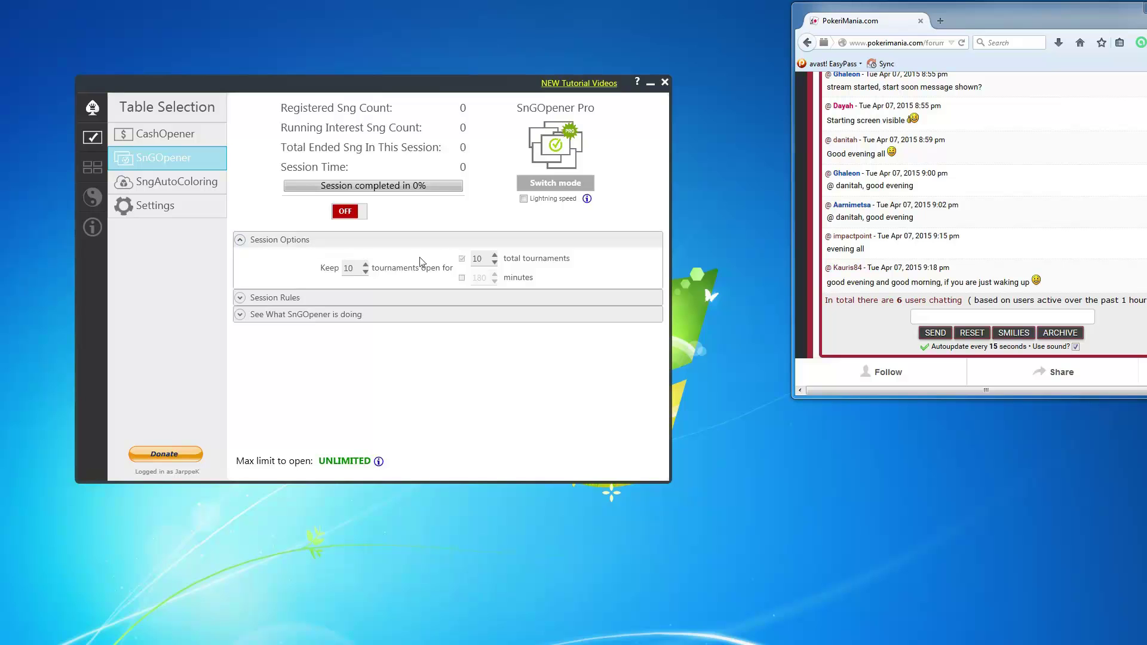
drag(485, 257, 472, 262)
click(300, 244)
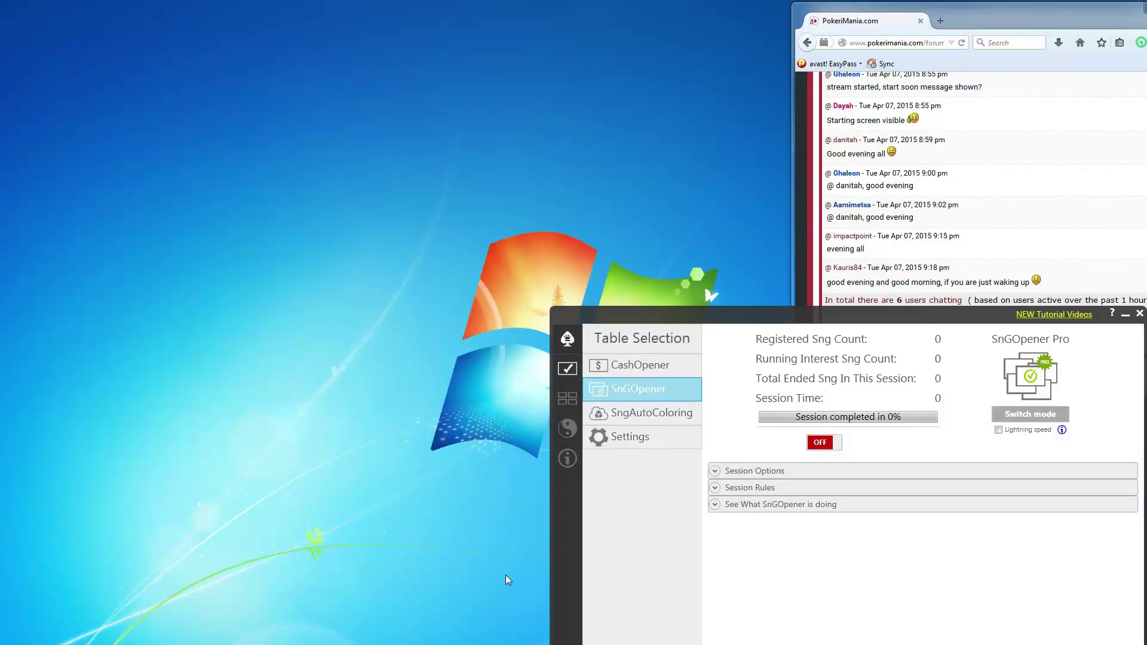
- Switch to the PokerStars lobby, shrink its window and place it beside the SnGOpener window
click(505, 644)
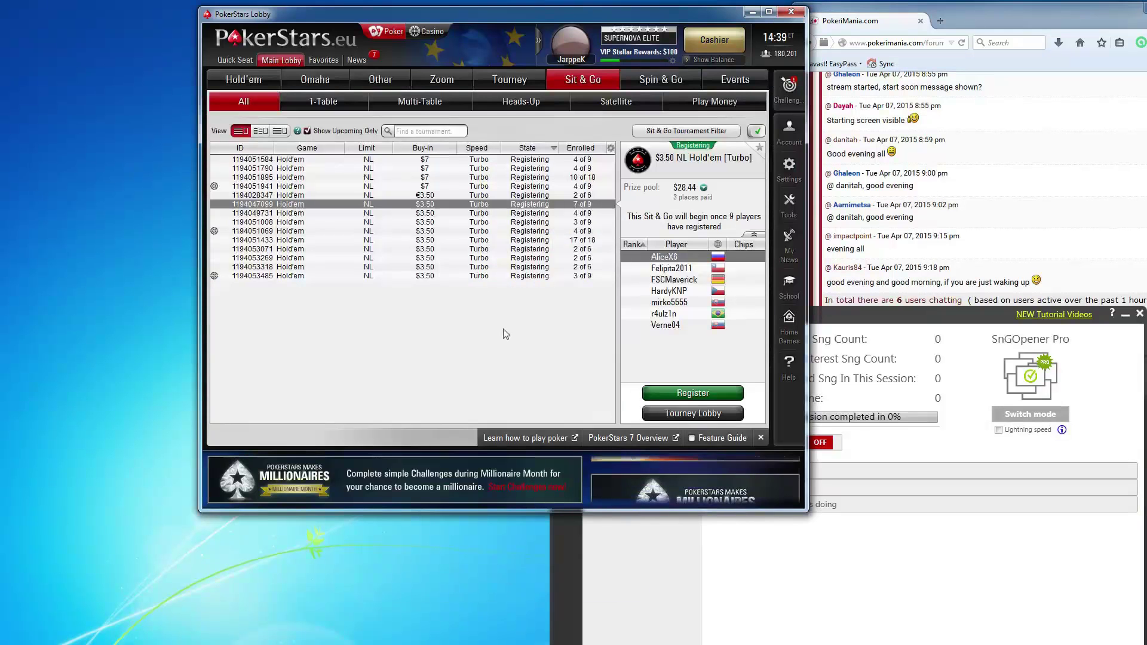
drag(557, 19, 366, 165)
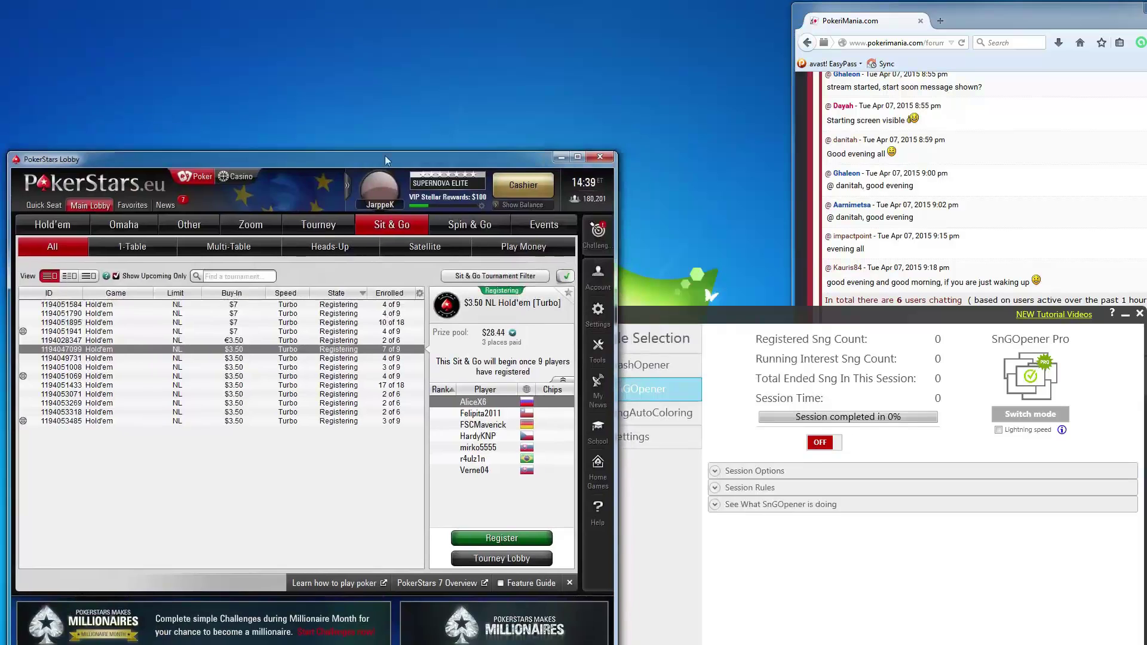
drag(616, 644, 496, 524)
drag(387, 161, 407, 338)
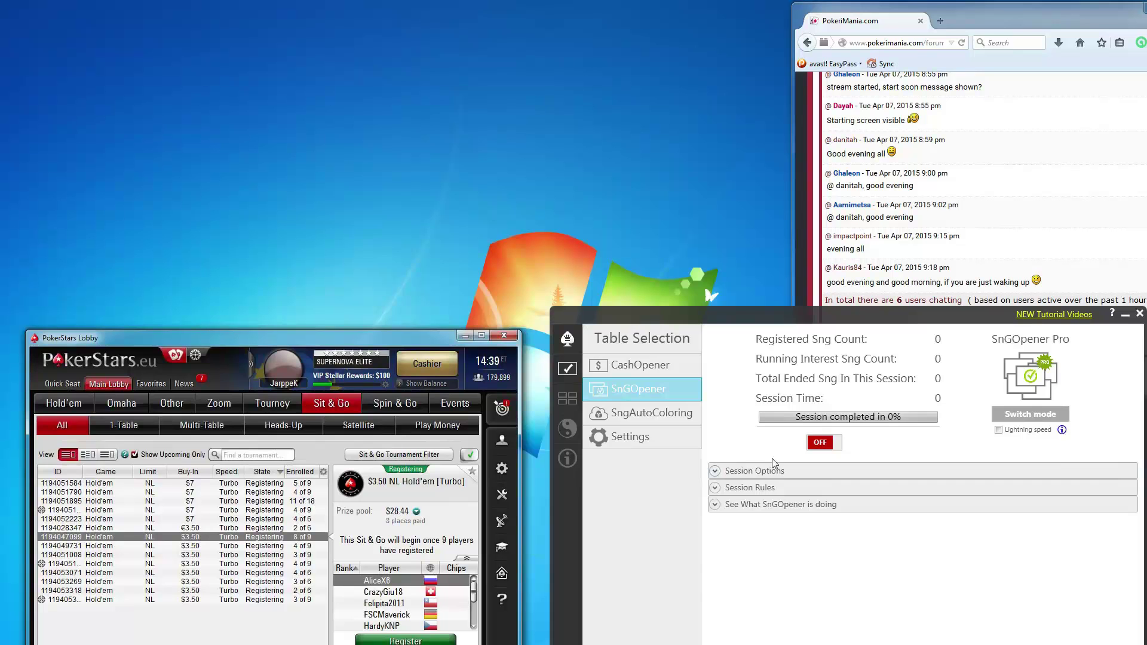
- Check the session options and session rules, and switch SnGOpener on to start the session
click(773, 474)
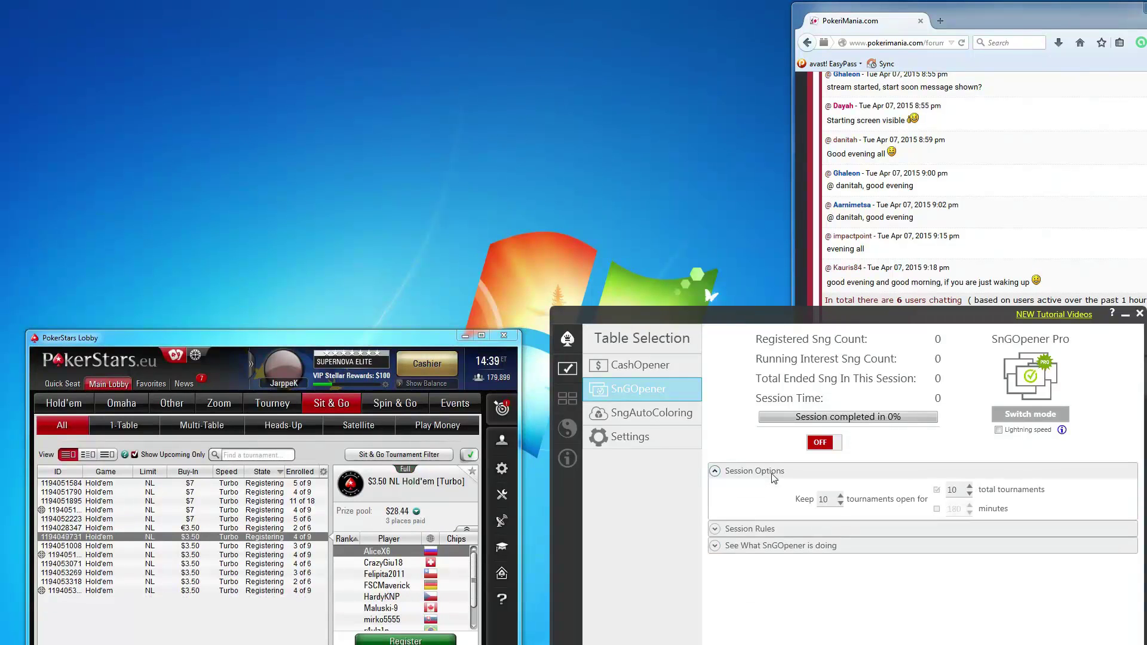
click(770, 474)
click(764, 489)
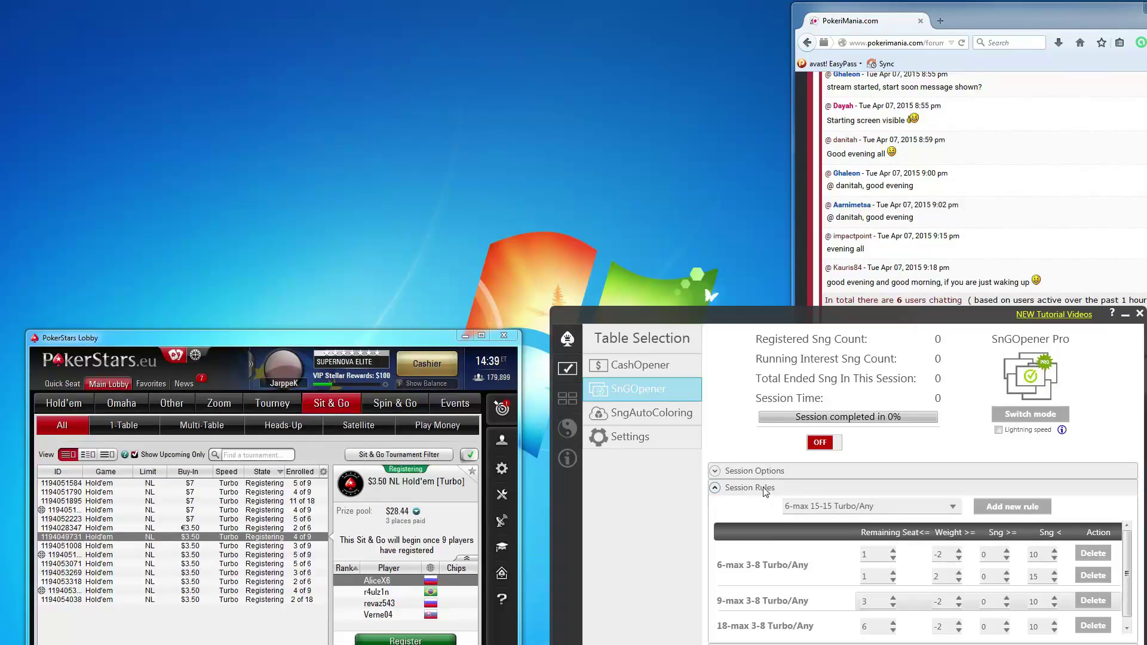
click(764, 488)
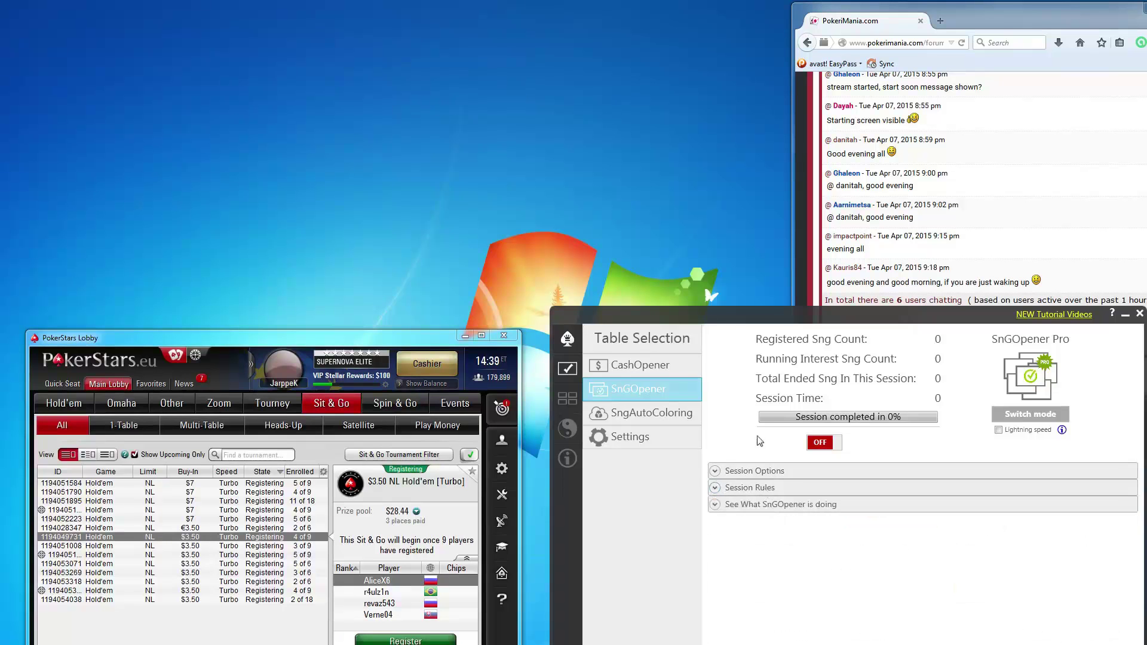
click(827, 445)
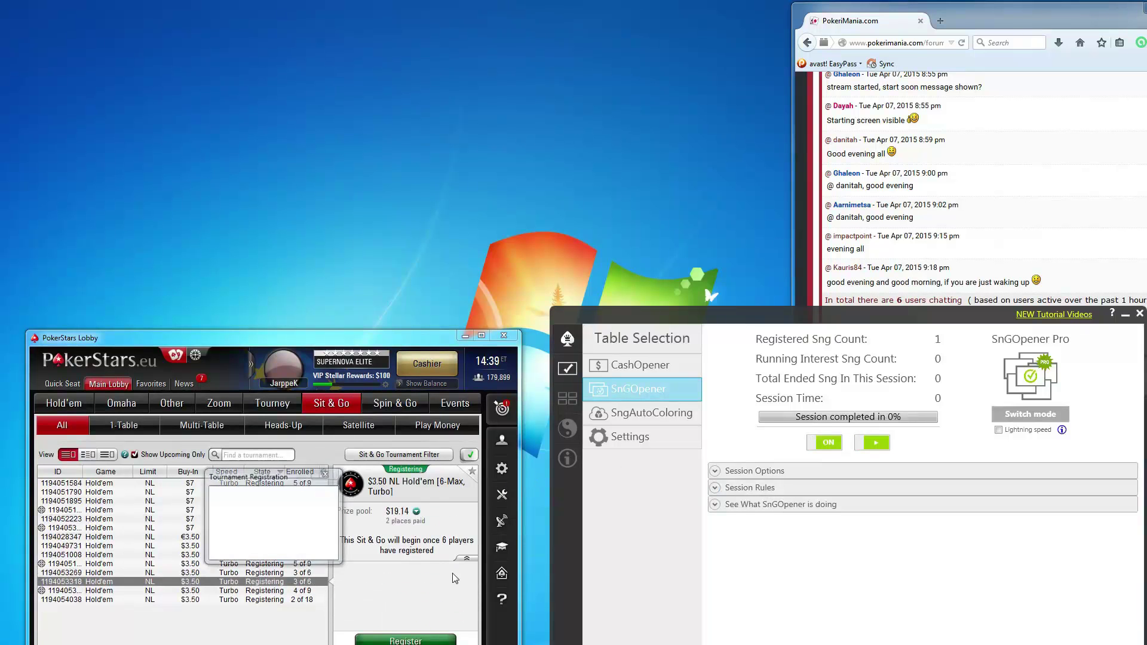
- Expand the view of what SnGOpener is doing and fold the ace-five hand at the $7.00 6-Max table
click(758, 506)
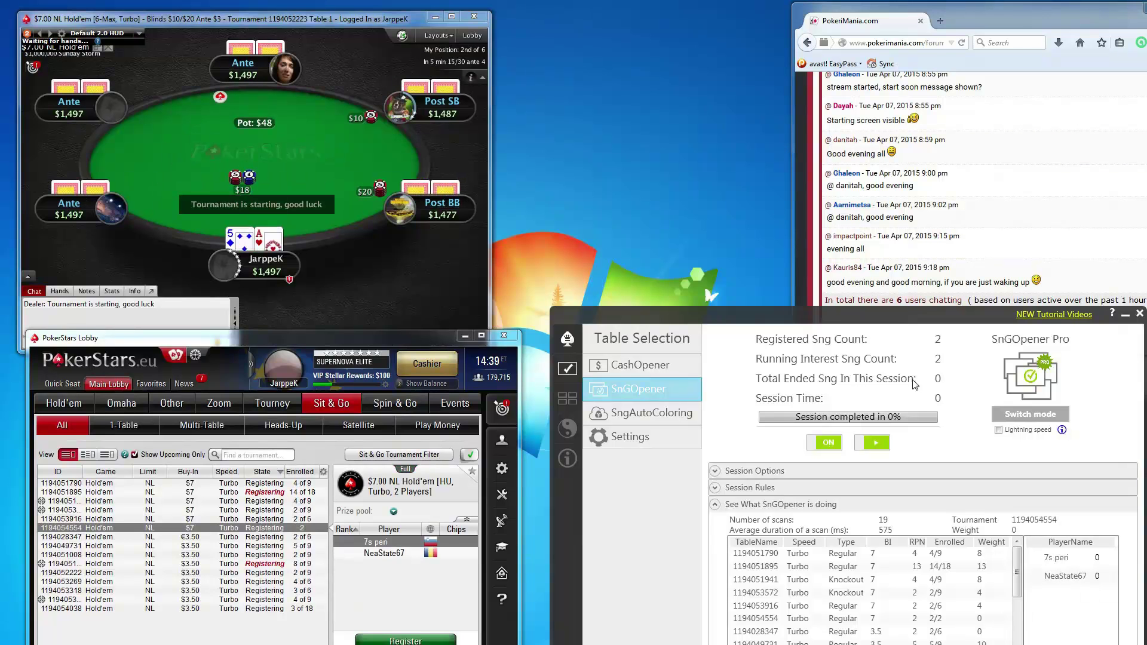
click(321, 223)
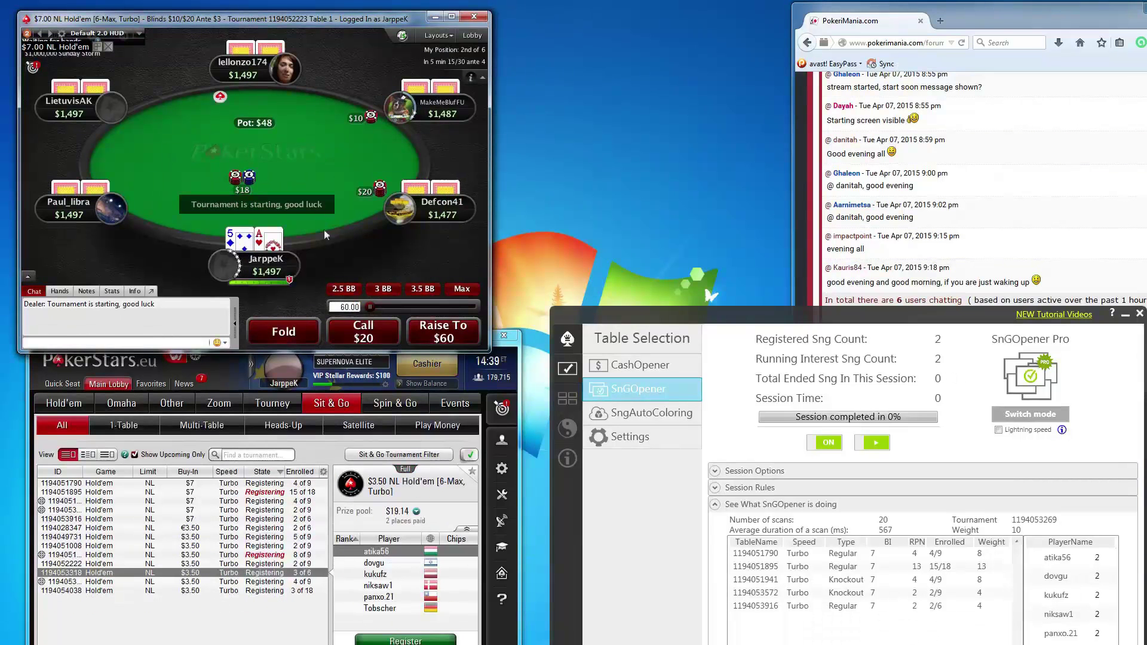
click(289, 337)
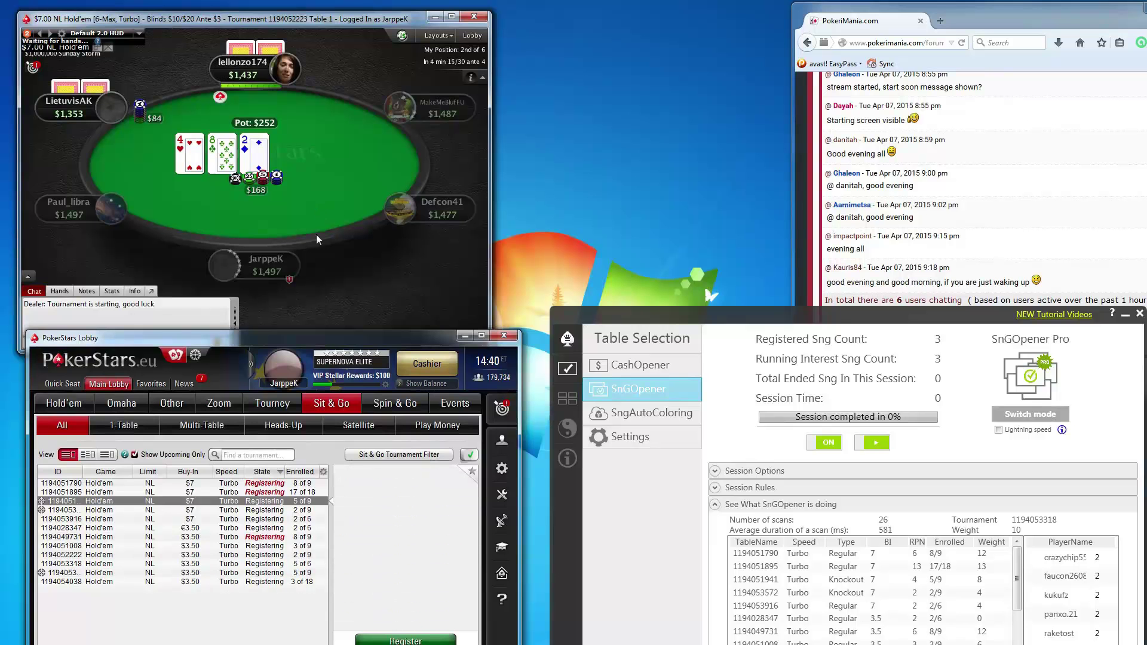
- Fold nine-deuce at the nine-player $7.00 table, and check ace-eight before and on the flop at the $7.00 6-Max table
click(287, 570)
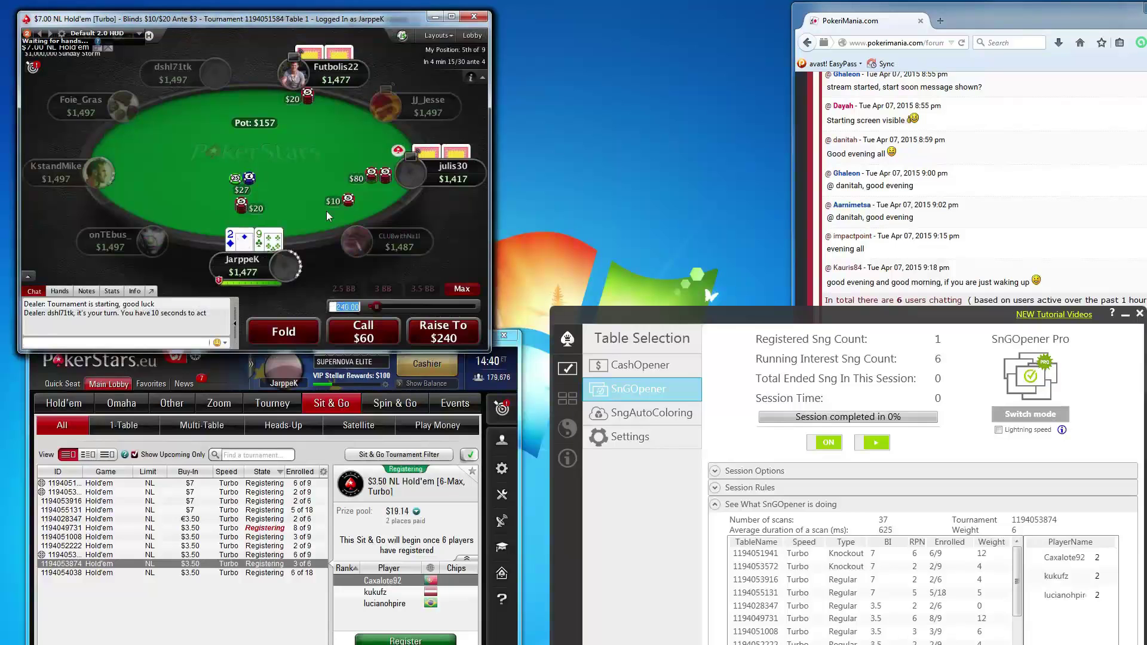
click(295, 332)
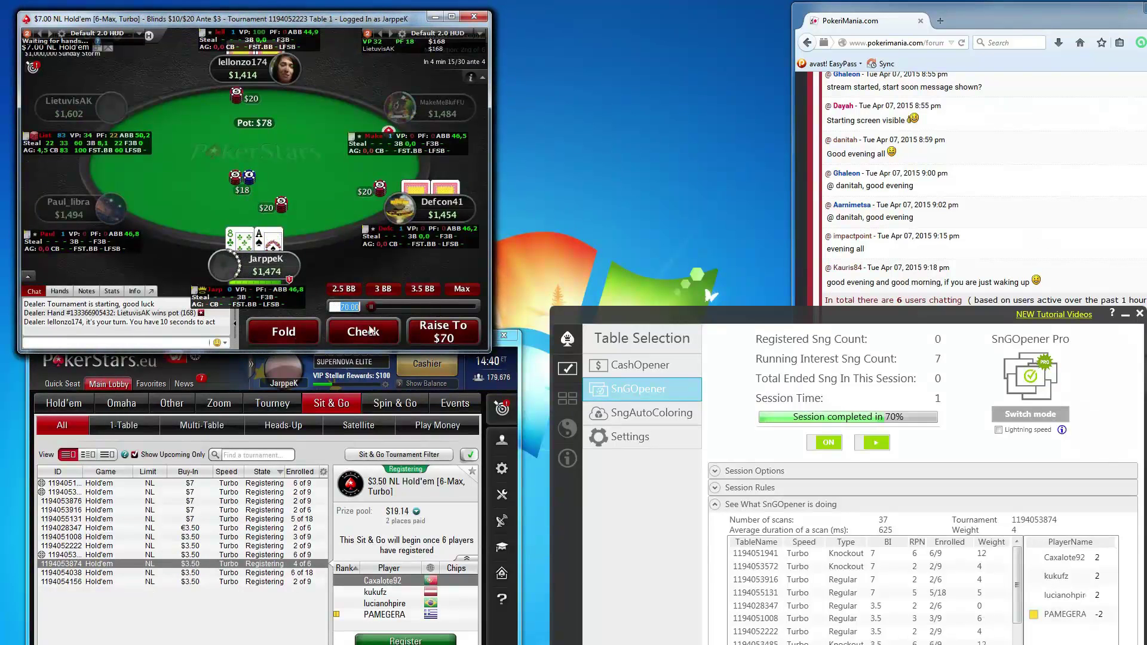
click(359, 331)
click(295, 332)
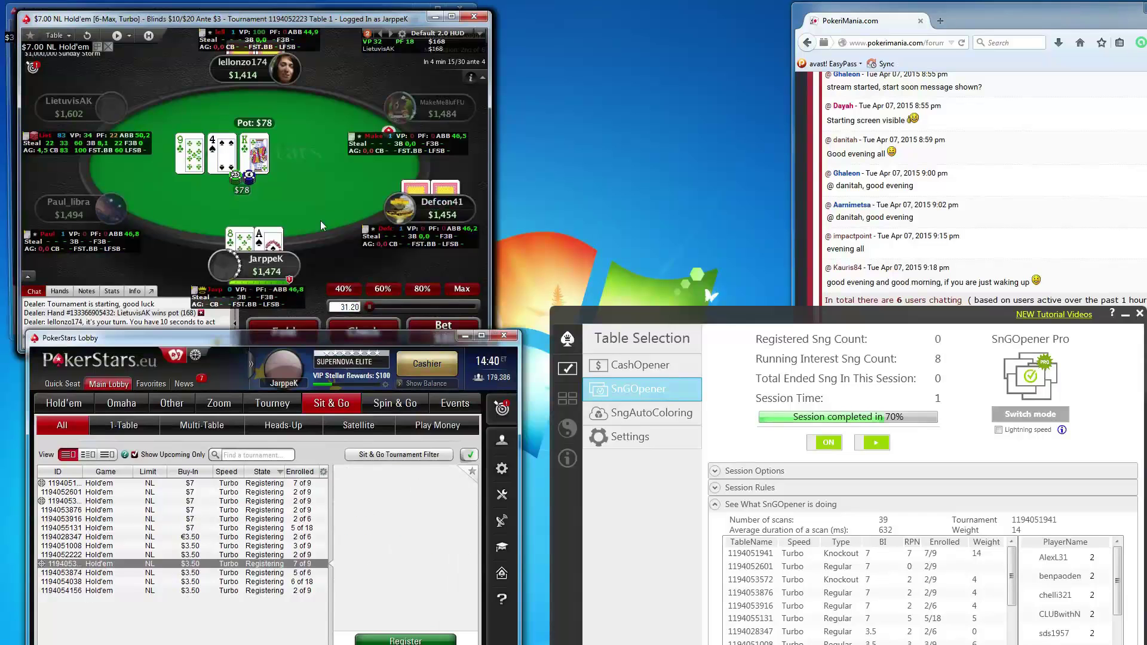
click(353, 336)
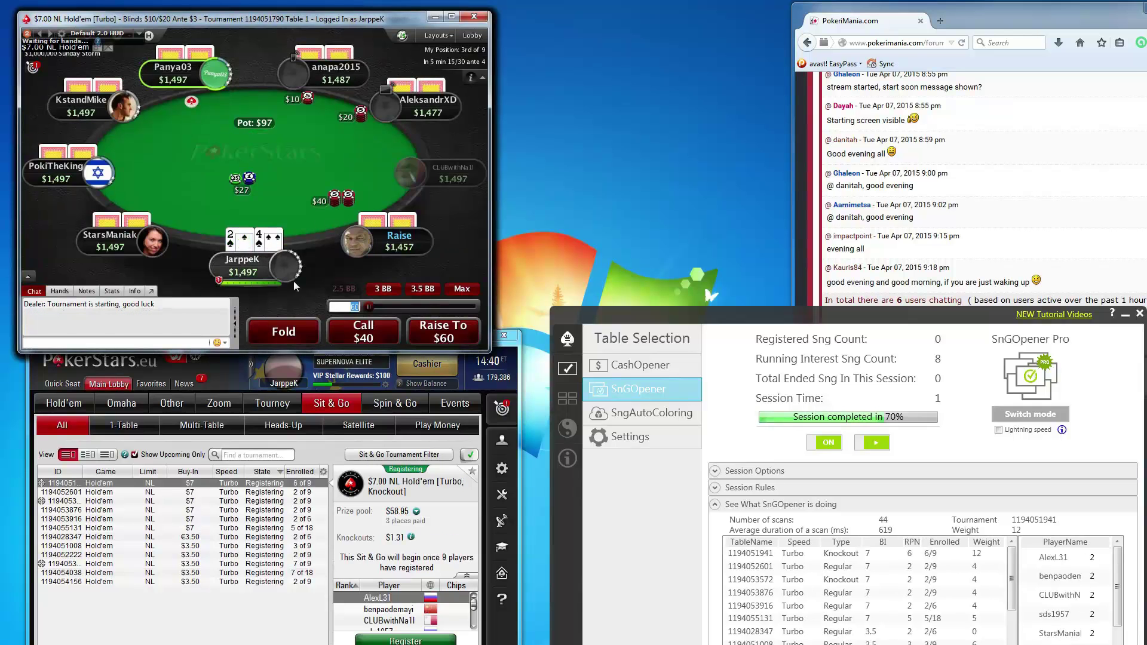
- Fold the weak hands at the $7.00 tables, including four-deuce and the ace-eight facing a $60 bet
click(292, 335)
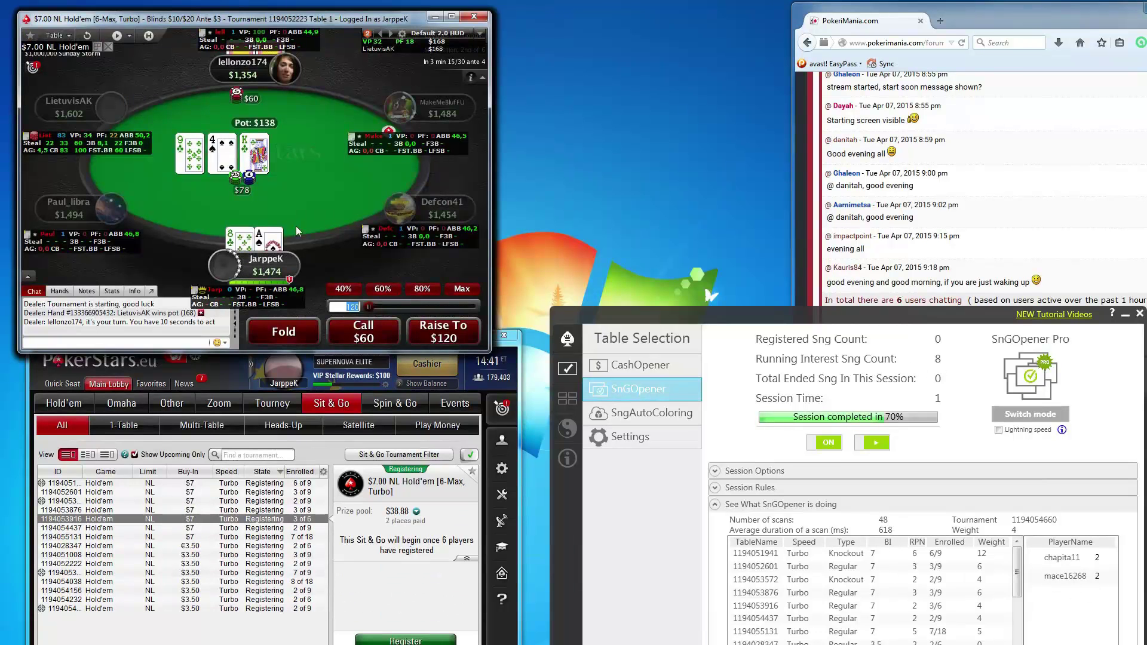
click(283, 332)
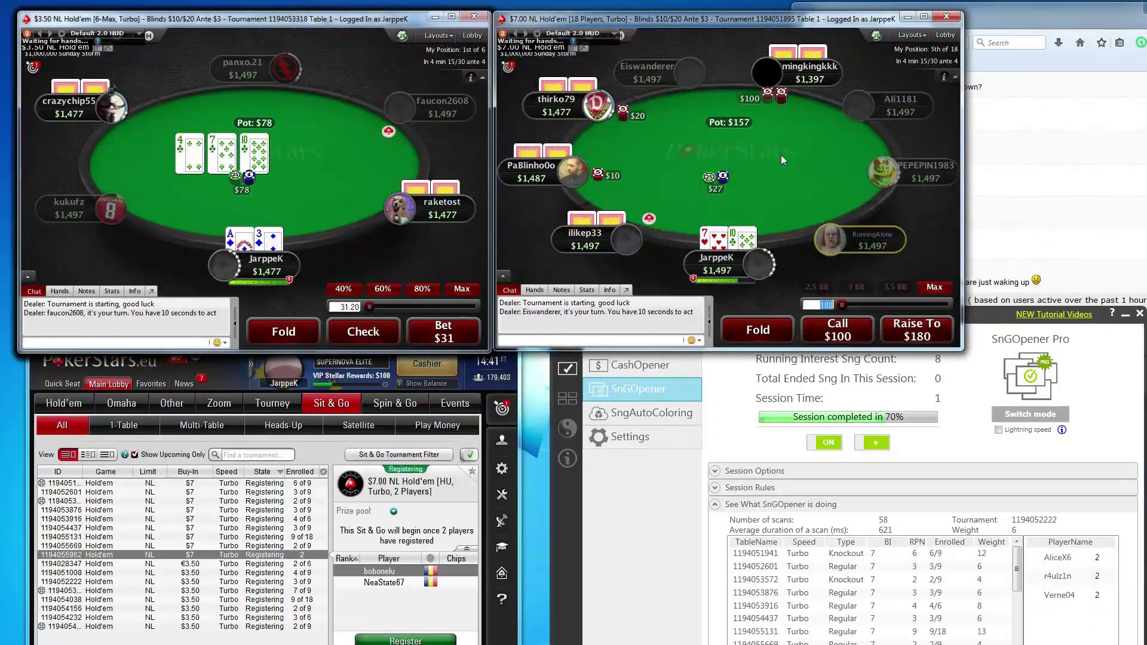
click(284, 335)
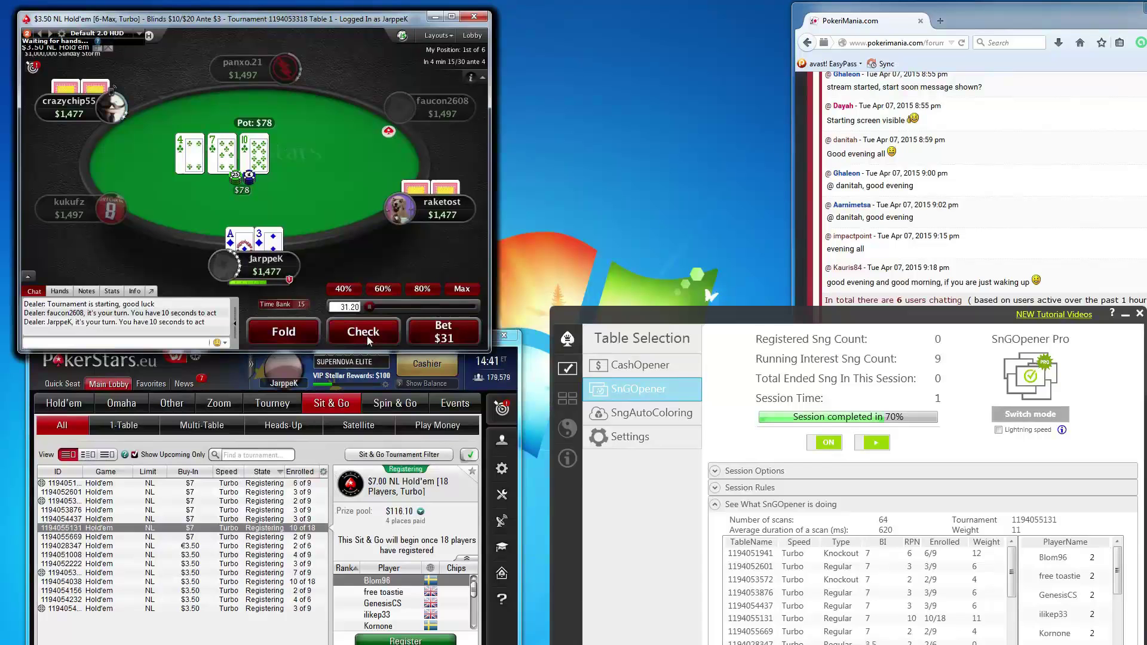
- Check ace-three on the 4-7-10 flop and fold ten-nine to the $40 raise at the $3.50 6-Max tables
click(367, 336)
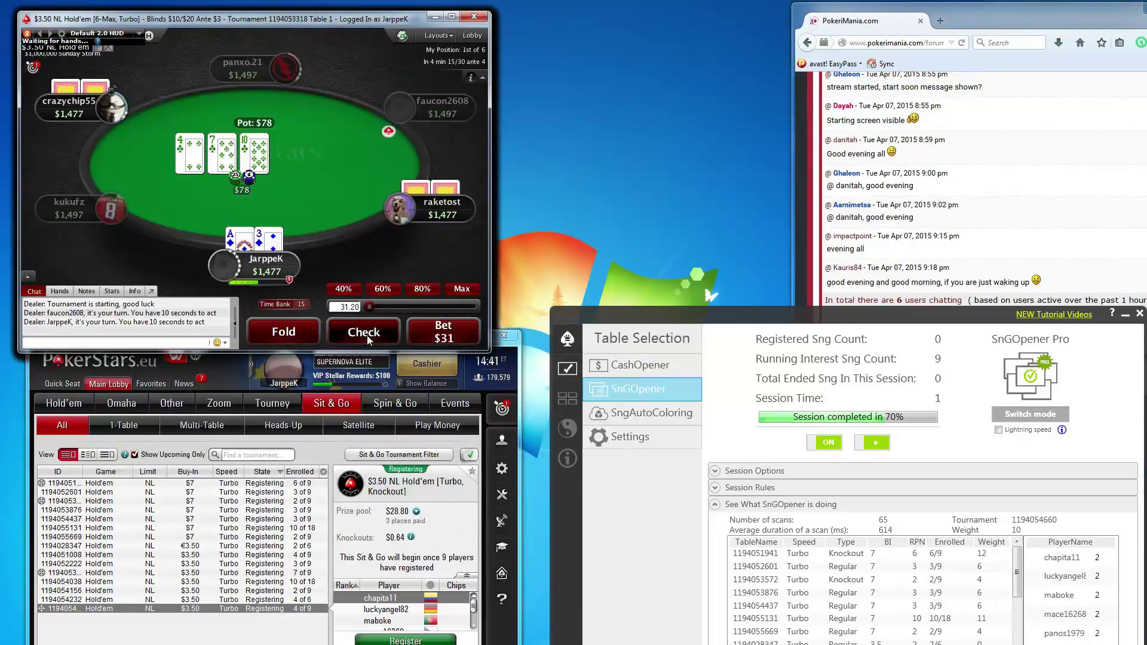
click(335, 323)
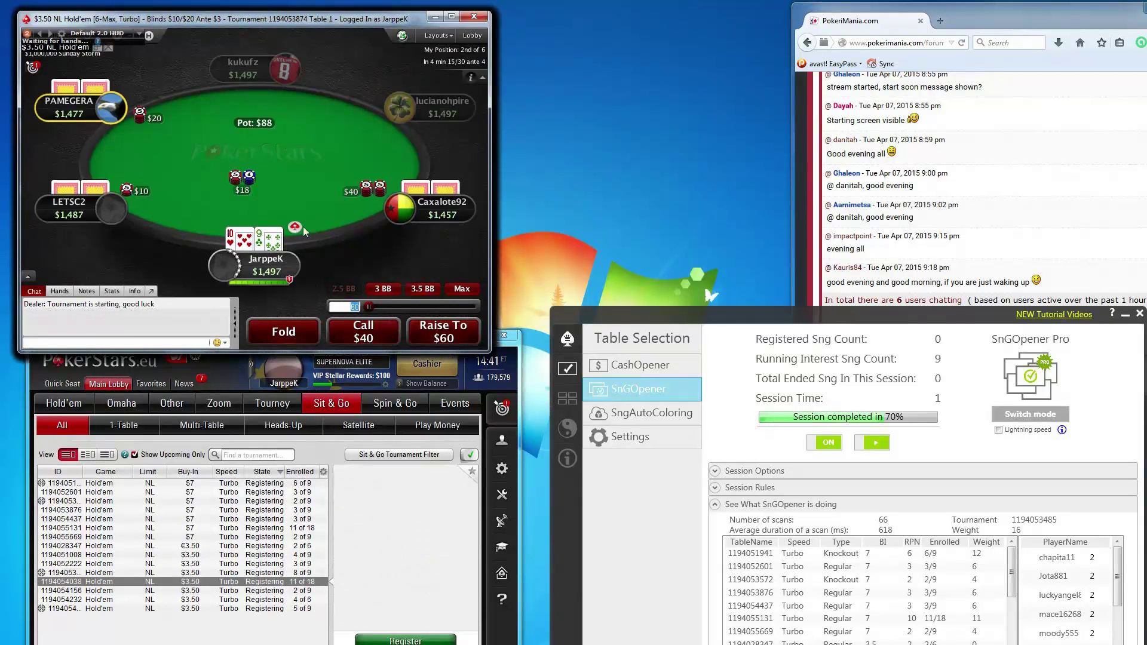
click(295, 338)
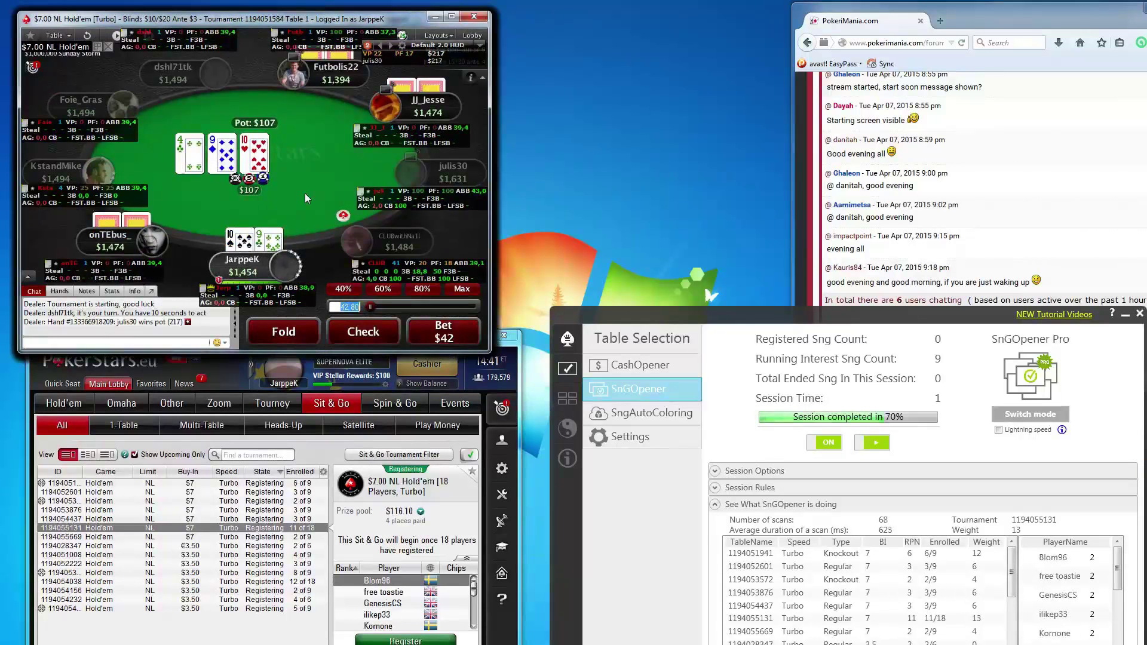
- Set the bet to 60 with ten-nine on the 4-9-10 flop at the $7.00 Turbo table
text(60)
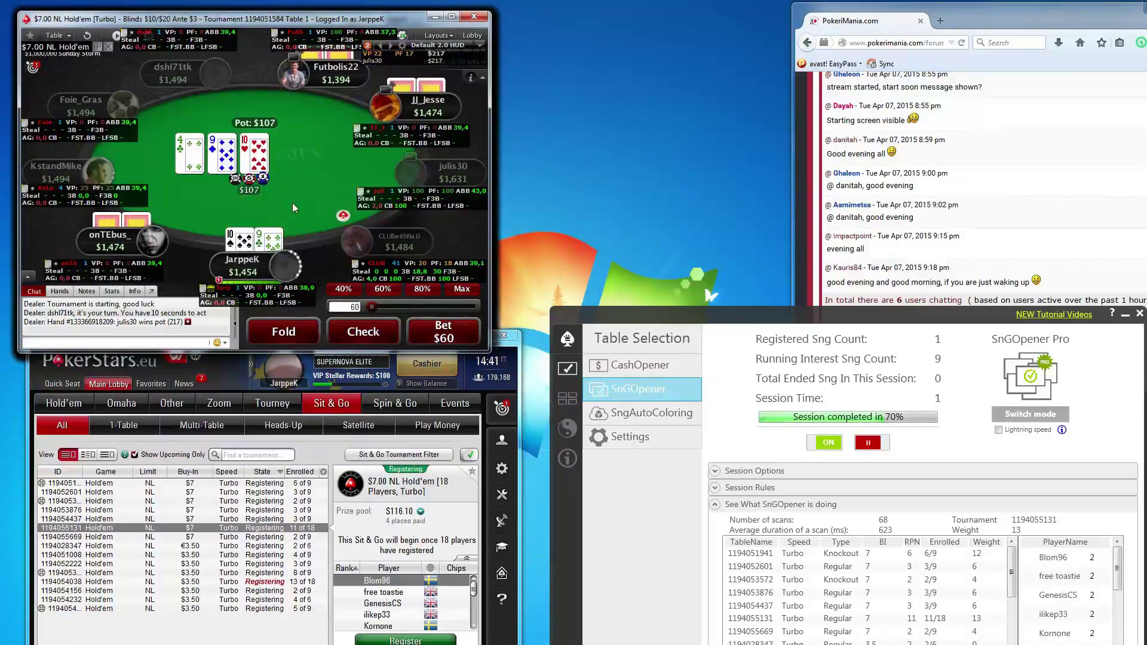
- Bet $90 on the 4-9-10 flop with the 10-9 hand and $180 on its turn
scroll(302, 205, up, 1)
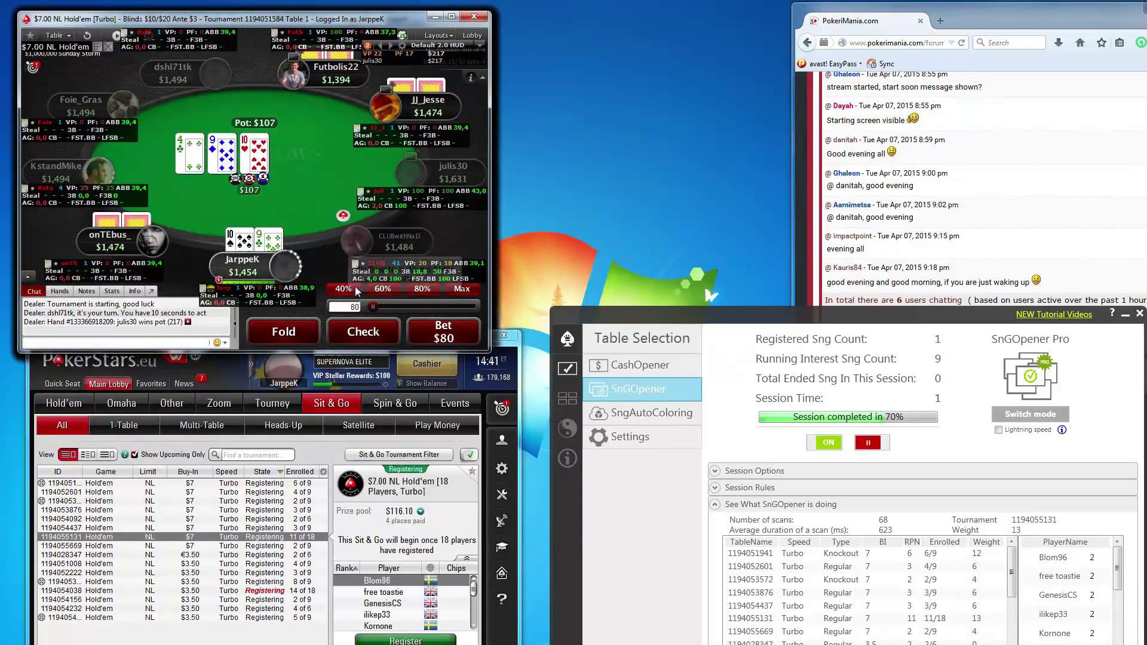
scroll(424, 302, up, 1)
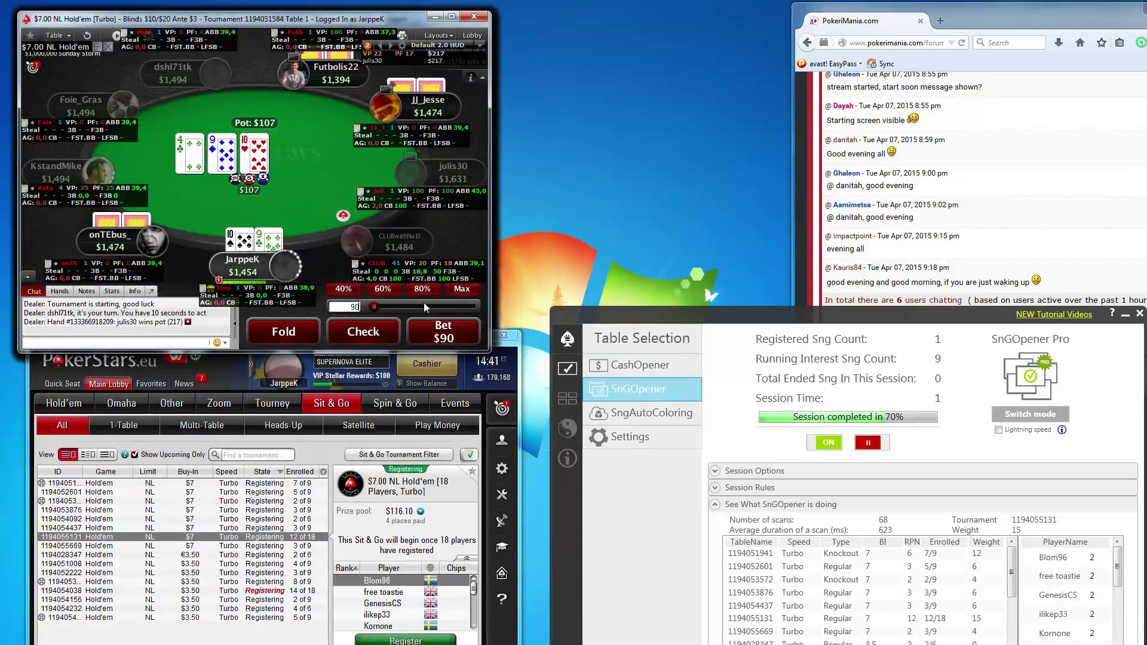
click(443, 331)
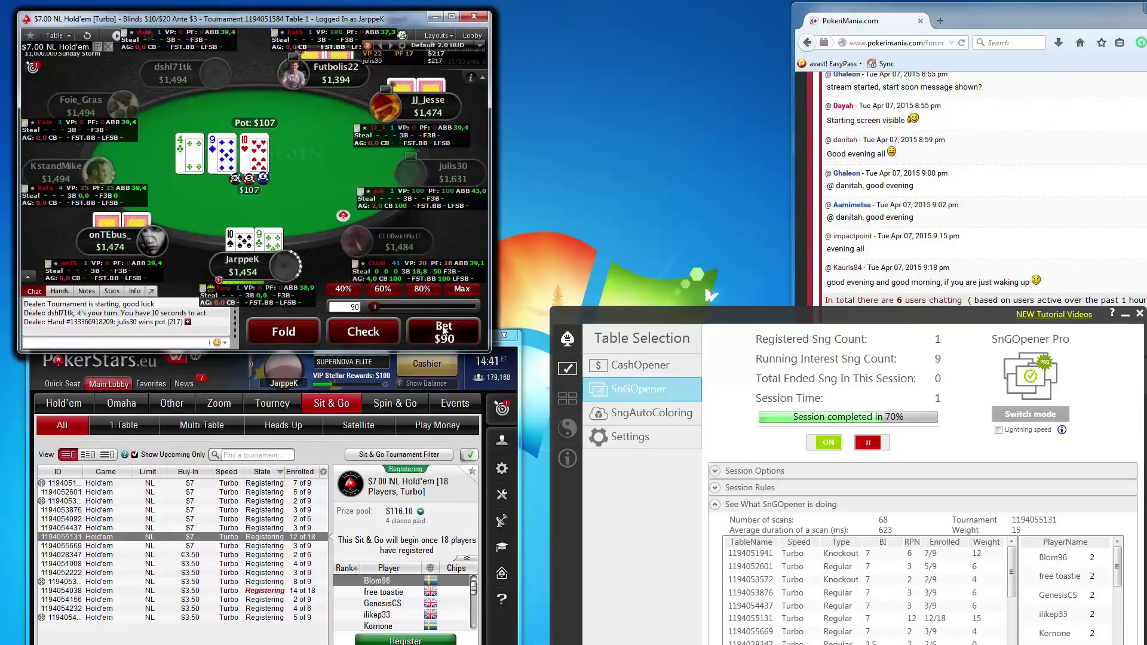
click(284, 332)
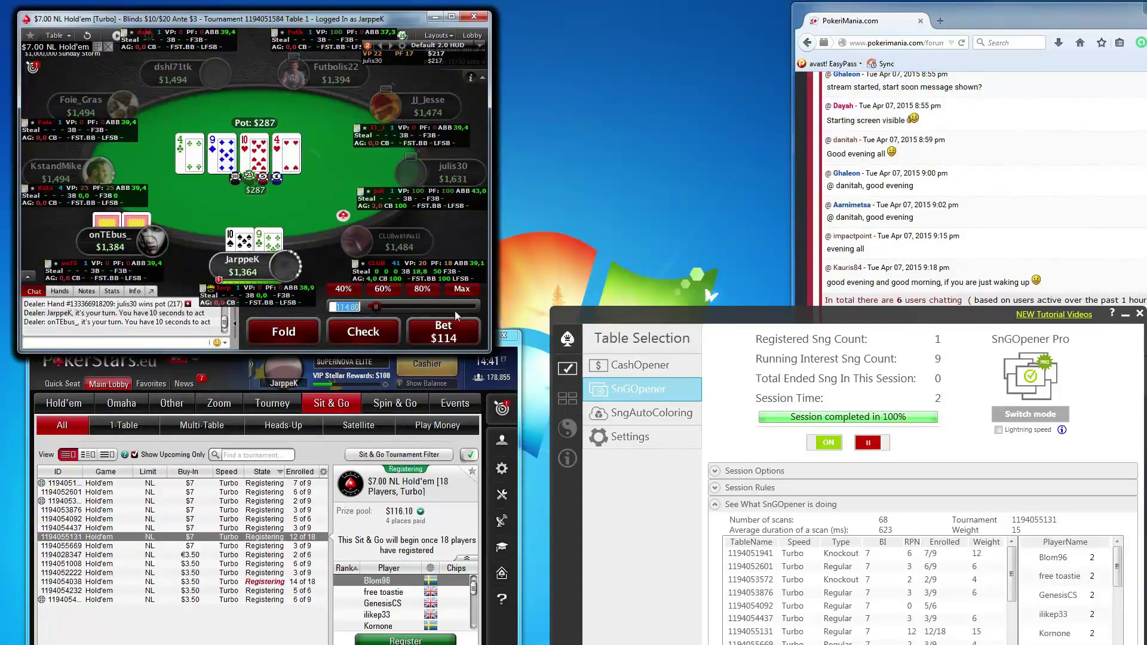
text(180)
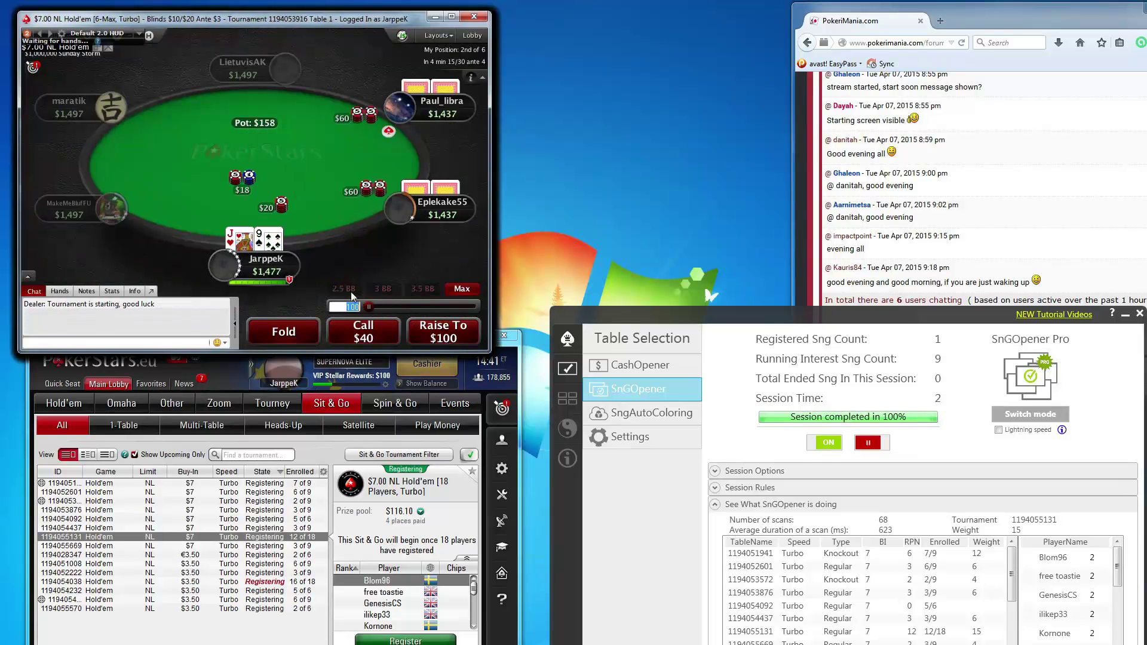
- Call $40 preflop with J-9 on the $7 6-max table and check the J-2-Q flop
click(363, 329)
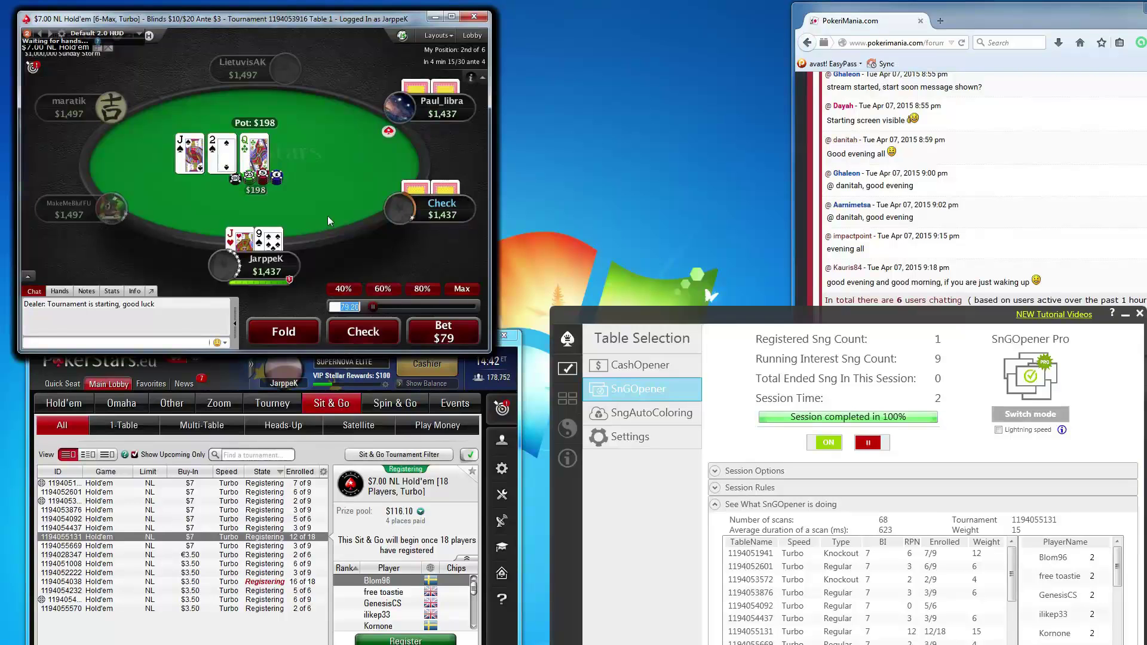
click(360, 329)
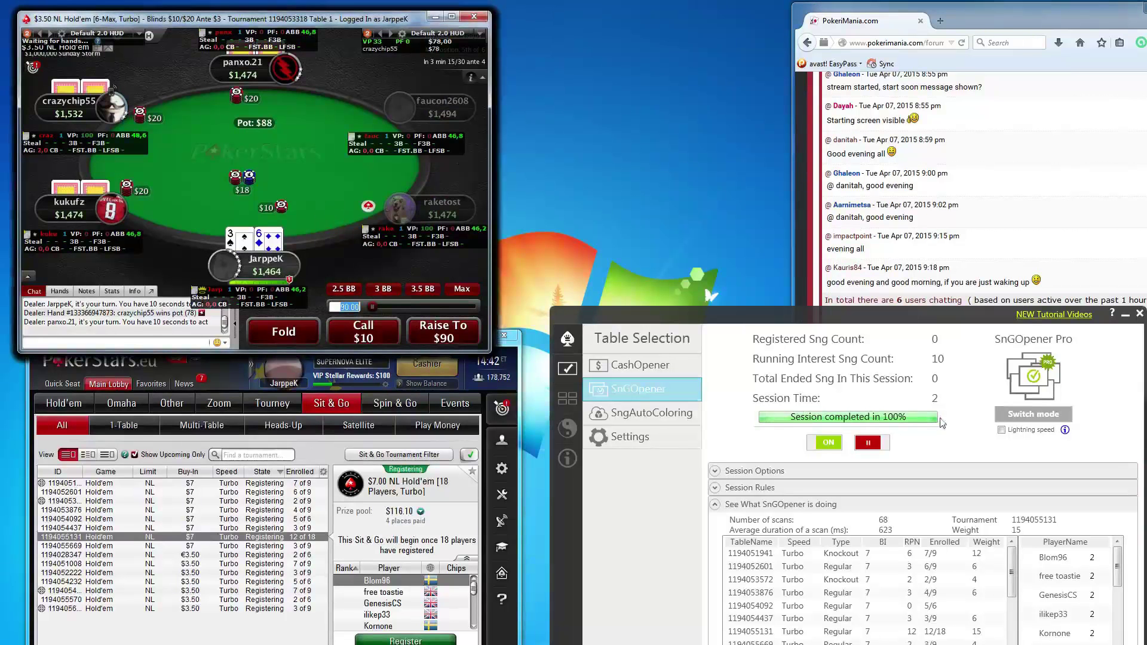
- Fold the 6-3 hand and bet $60 with pocket nines on the A-A-8 flop
click(299, 337)
text(60)
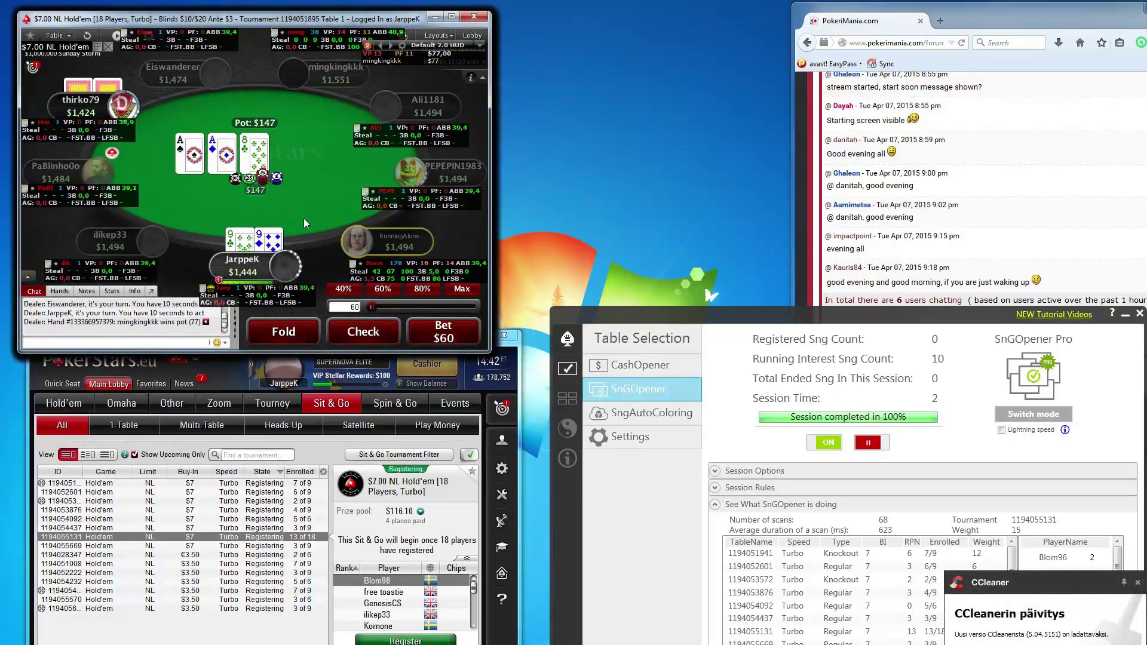
key(Return)
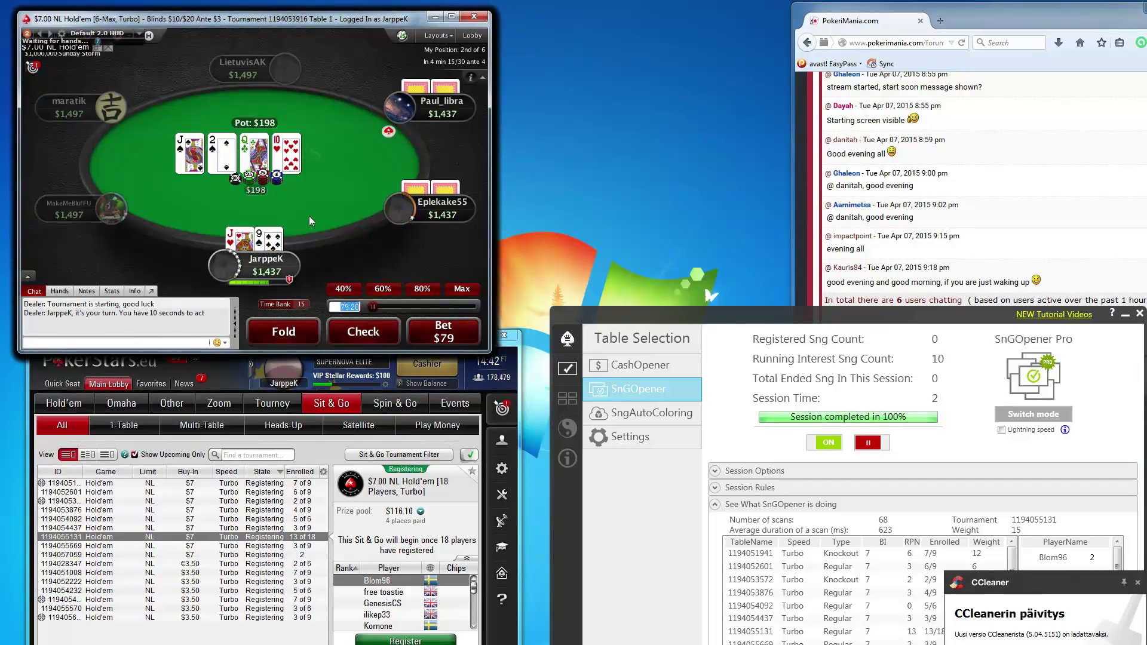
- Check the turn with J-9 and fold the J-6 hand facing a $140 call
click(363, 332)
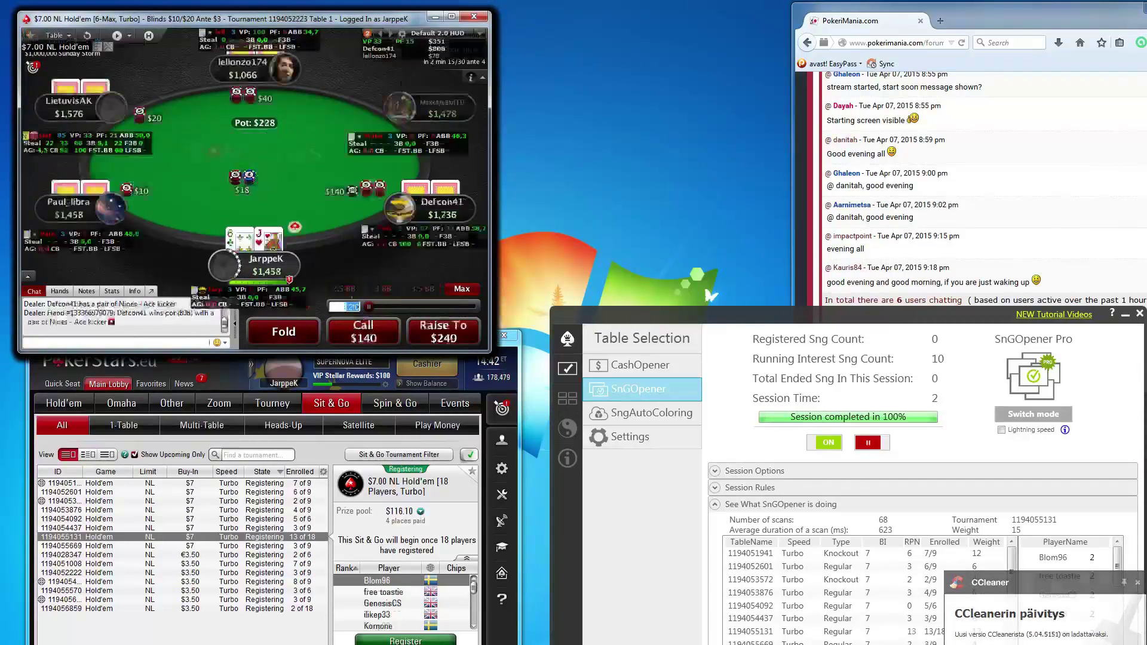
click(289, 331)
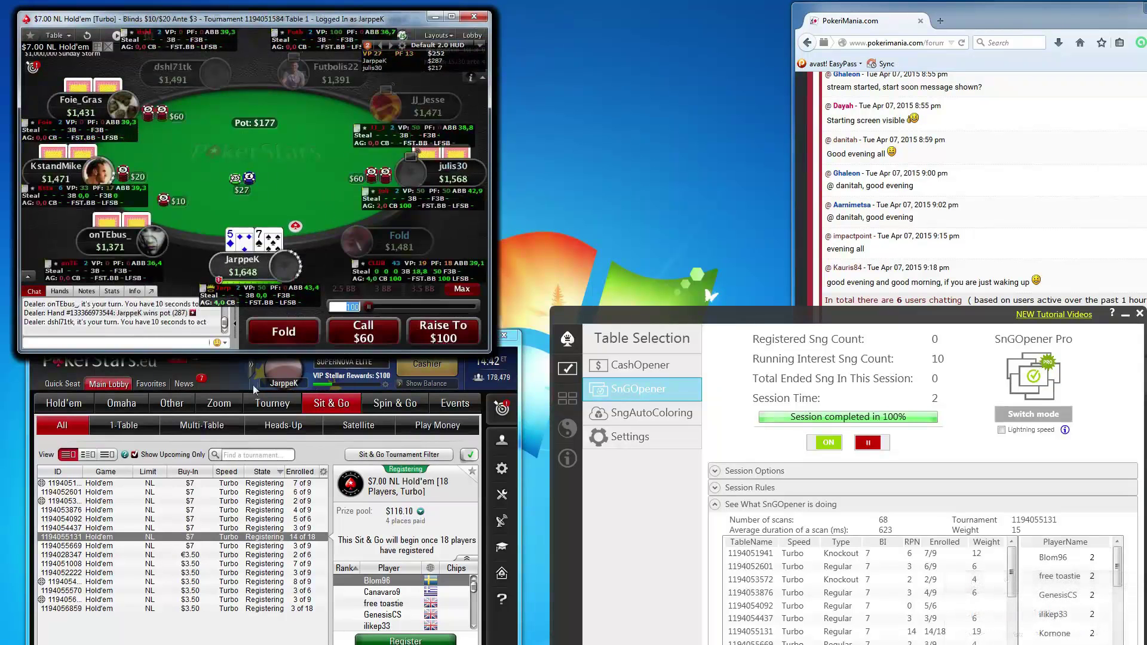
- Minimize the PokerStars lobby window behind the poker table
click(233, 382)
click(464, 337)
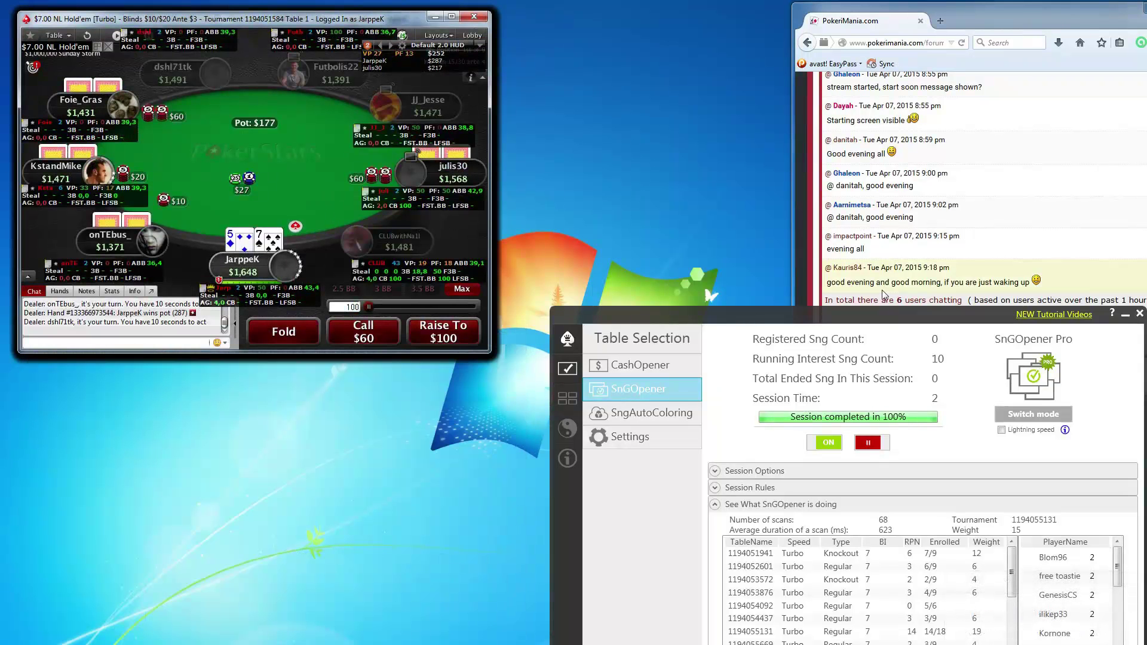
- Fold 7-5, the J-9 hand facing the $198 river bet, J-8, A-4, 9-6, J-4 and 7-6 as each table comes up
click(296, 339)
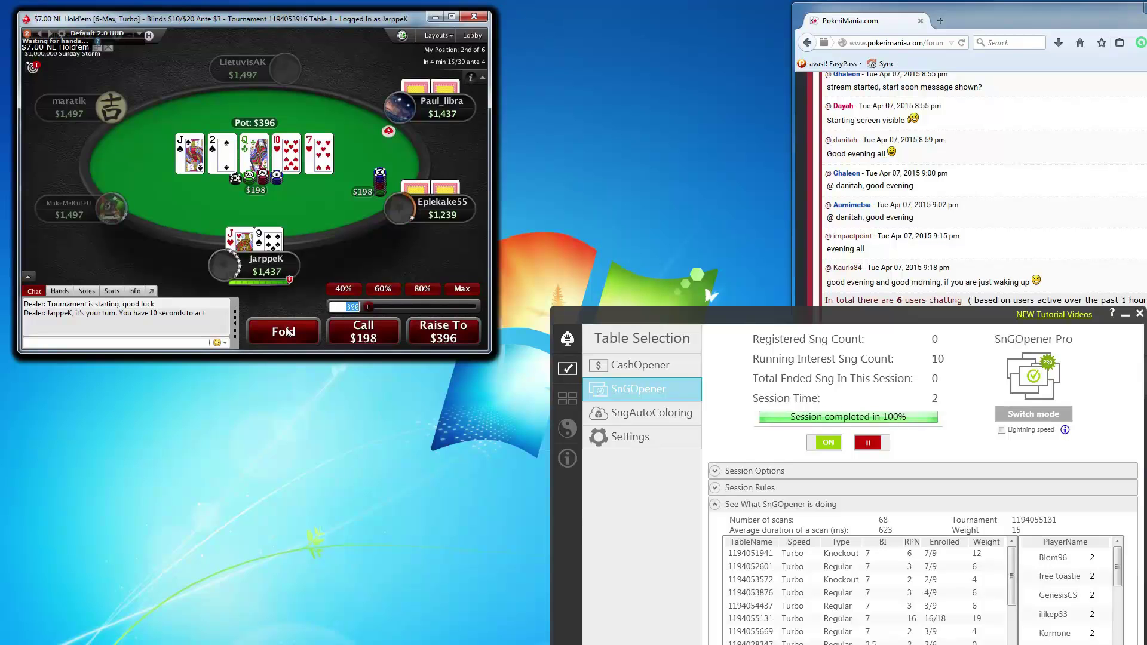
click(287, 331)
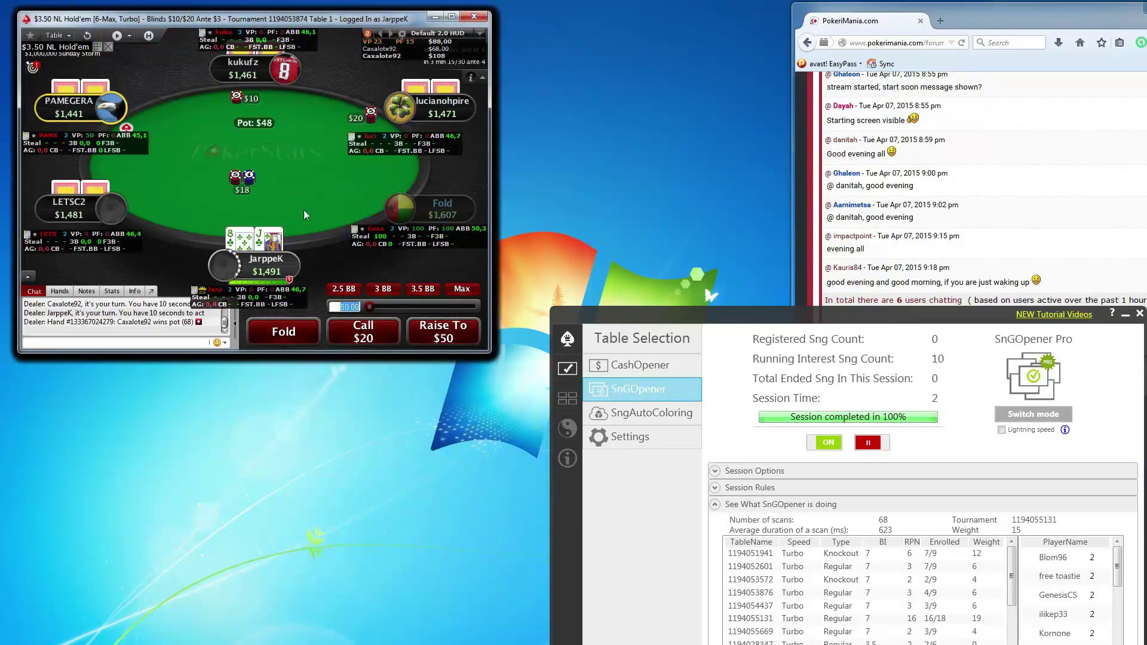
click(285, 332)
click(284, 333)
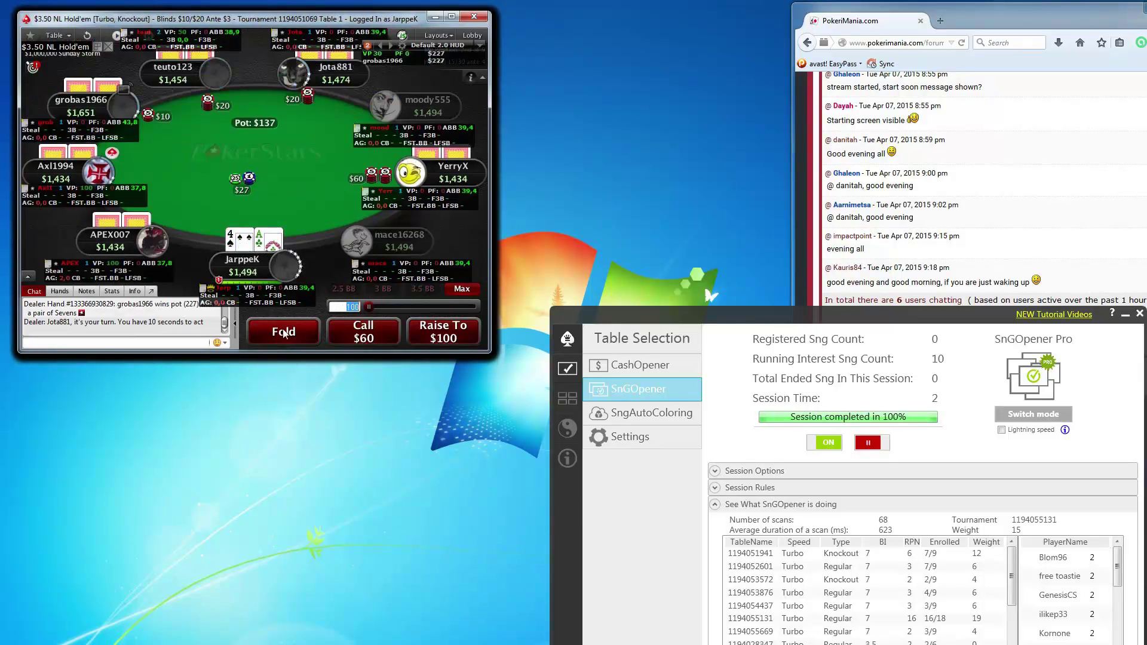
click(285, 332)
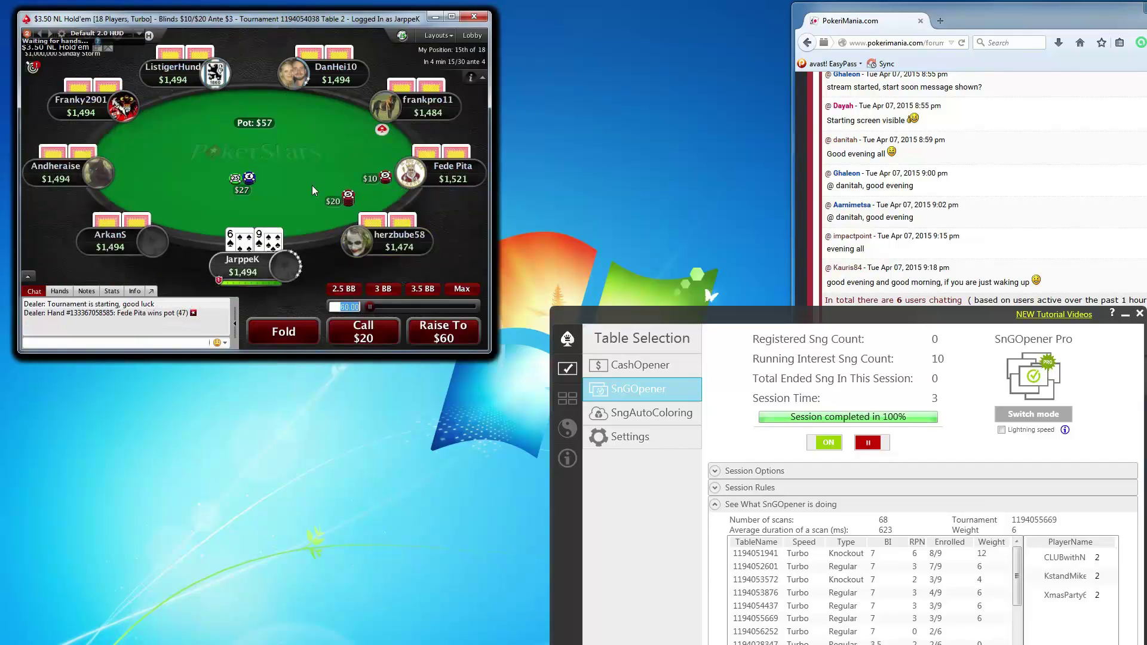
click(254, 330)
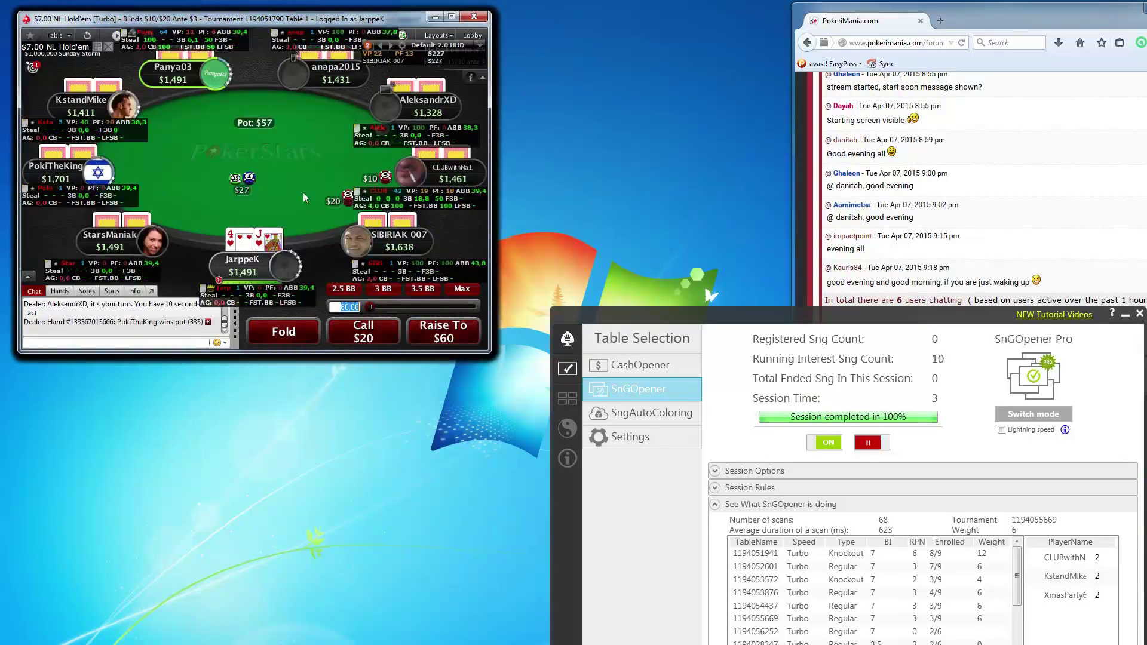
click(278, 332)
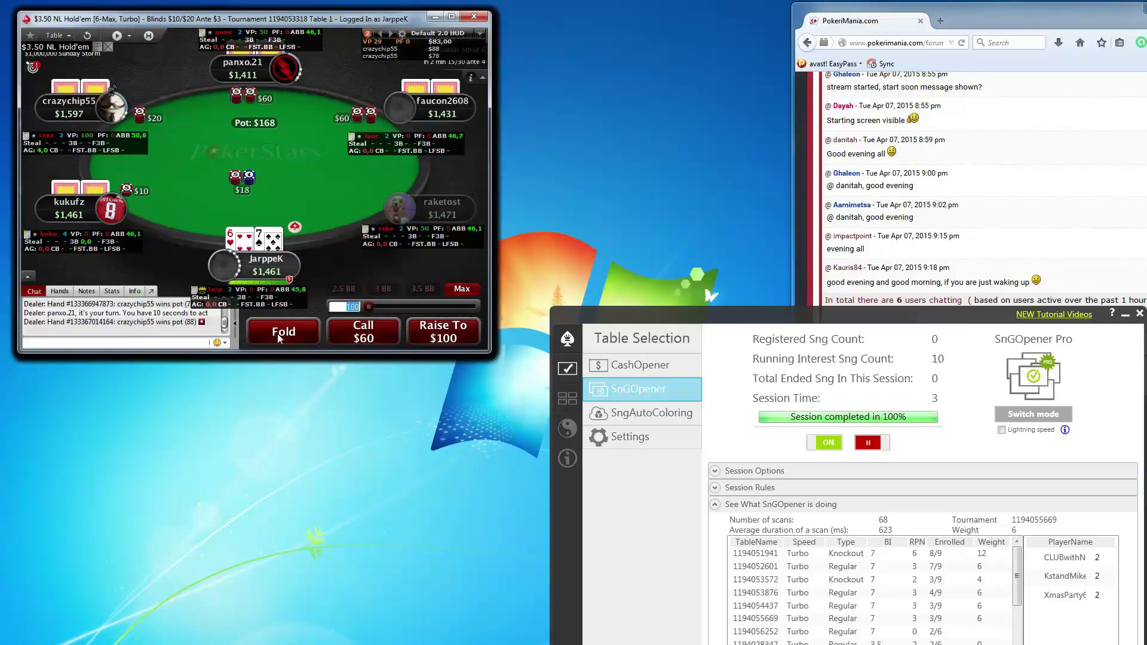
click(277, 332)
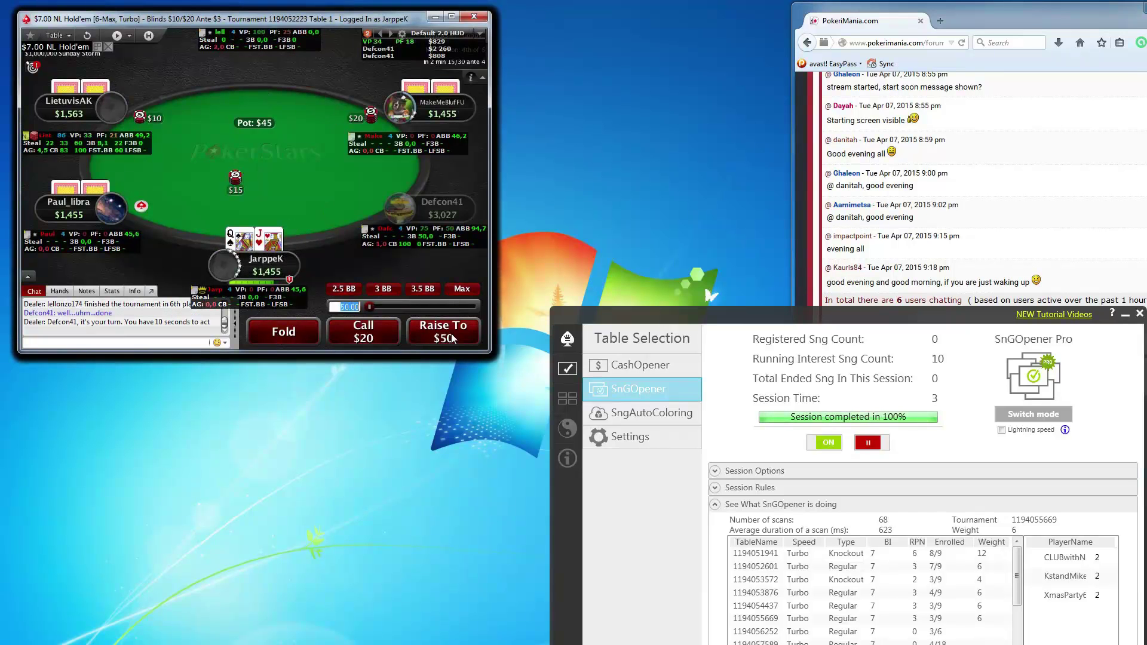
- Play Q-J by raising to $50 preflop and betting $60 on the K-8-6 flop, folding K-6 in between
click(283, 332)
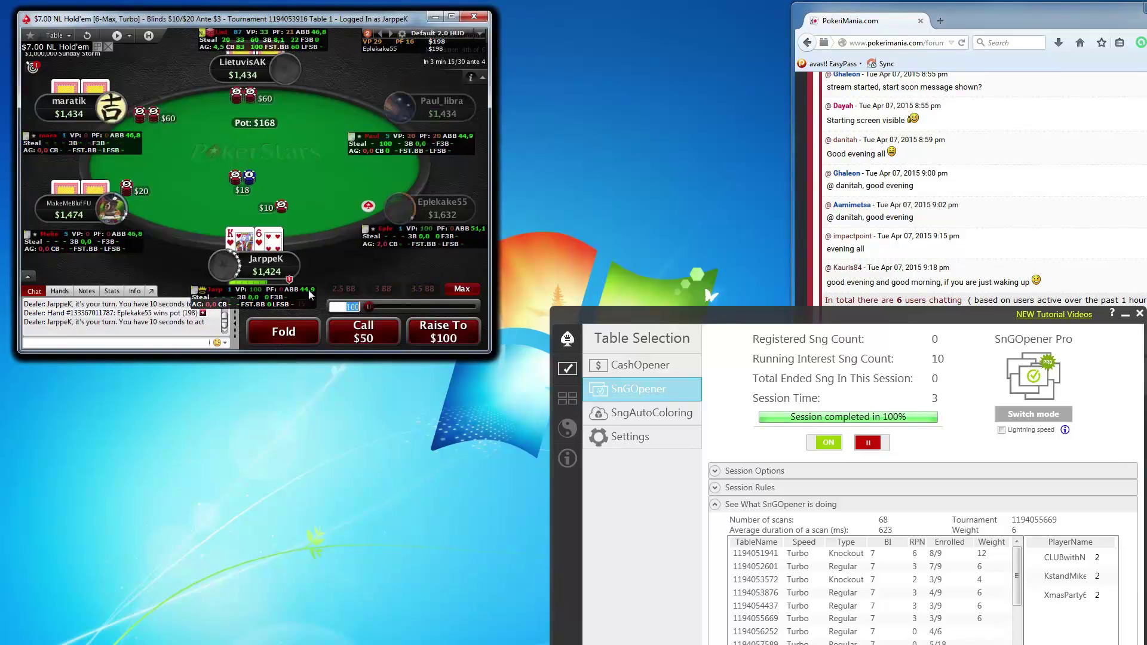
click(295, 329)
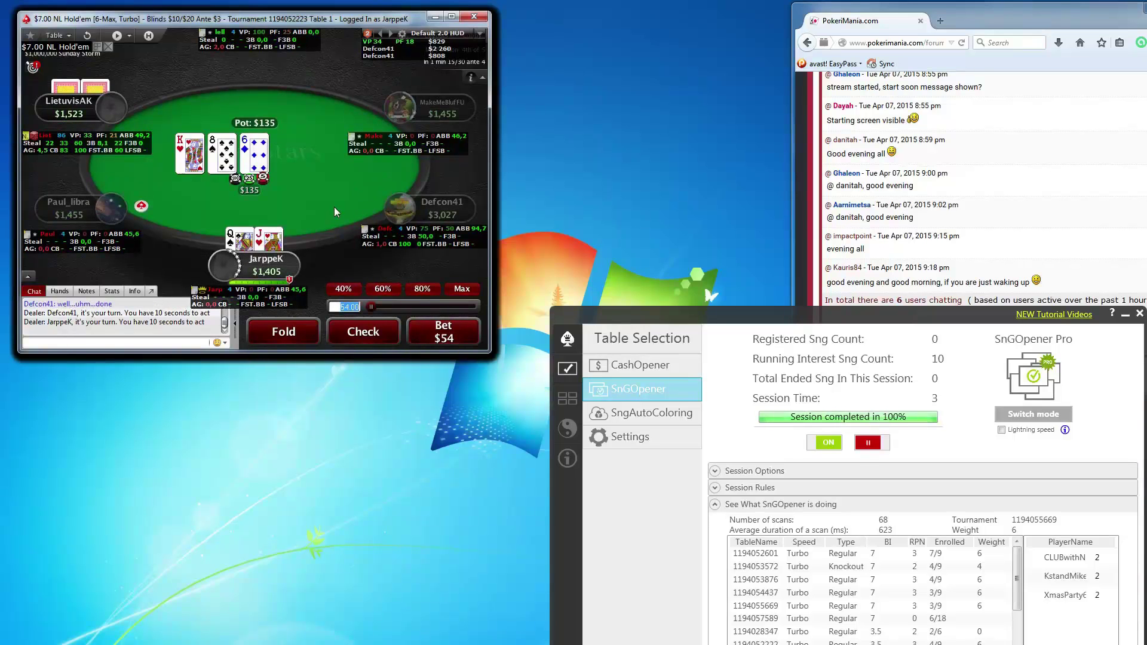
click(457, 333)
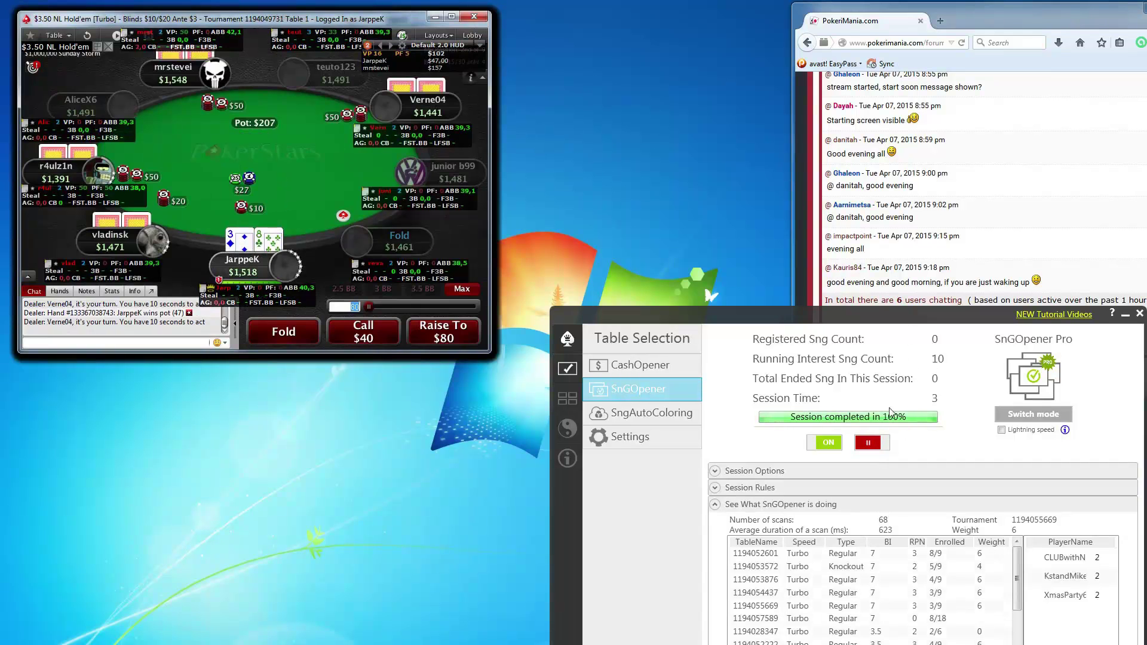
- Resume the paused SnGOpener session
click(877, 443)
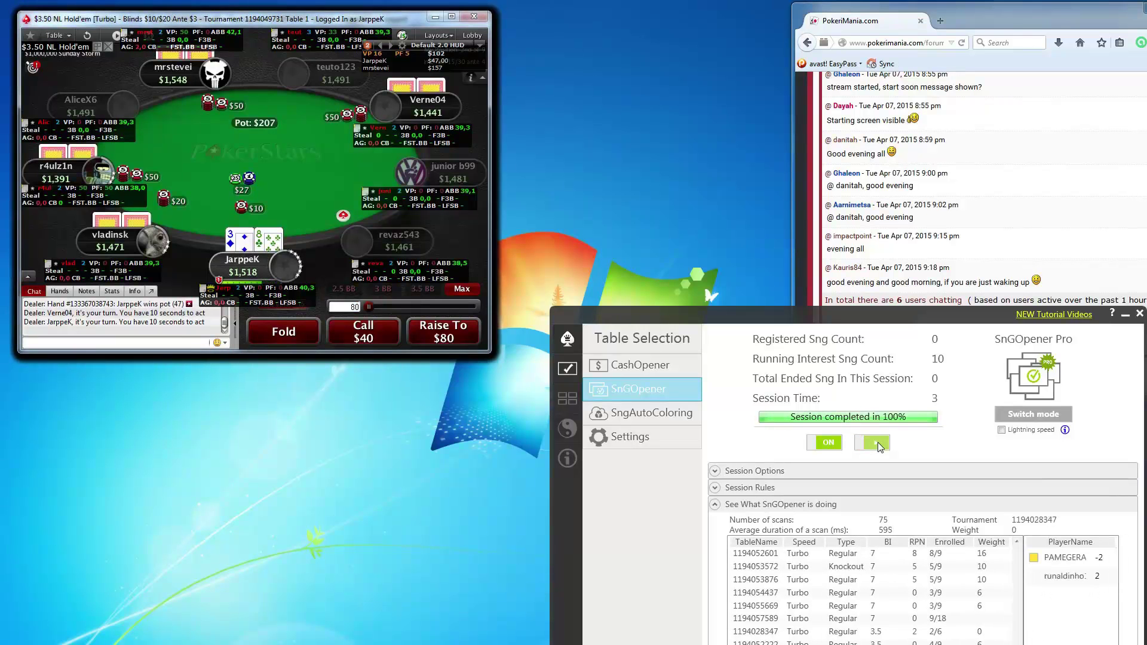
- Check the K-8-6-K turn with Q-J, and fold the 8-3 hand and the K-4 hand facing a $220 call
click(296, 325)
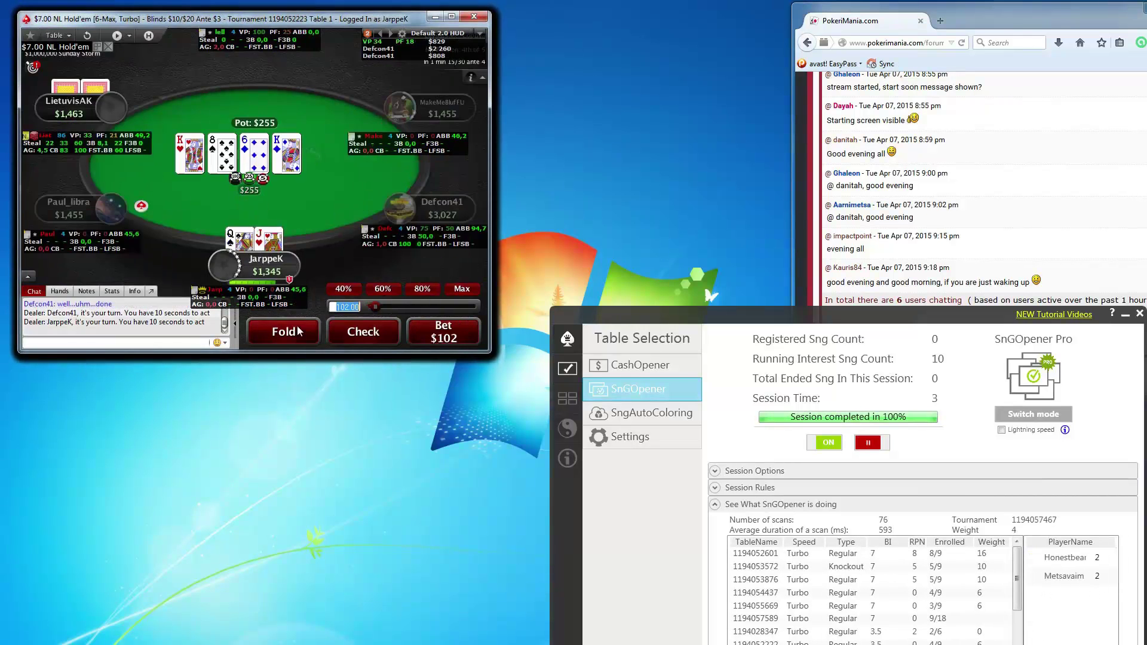
click(375, 325)
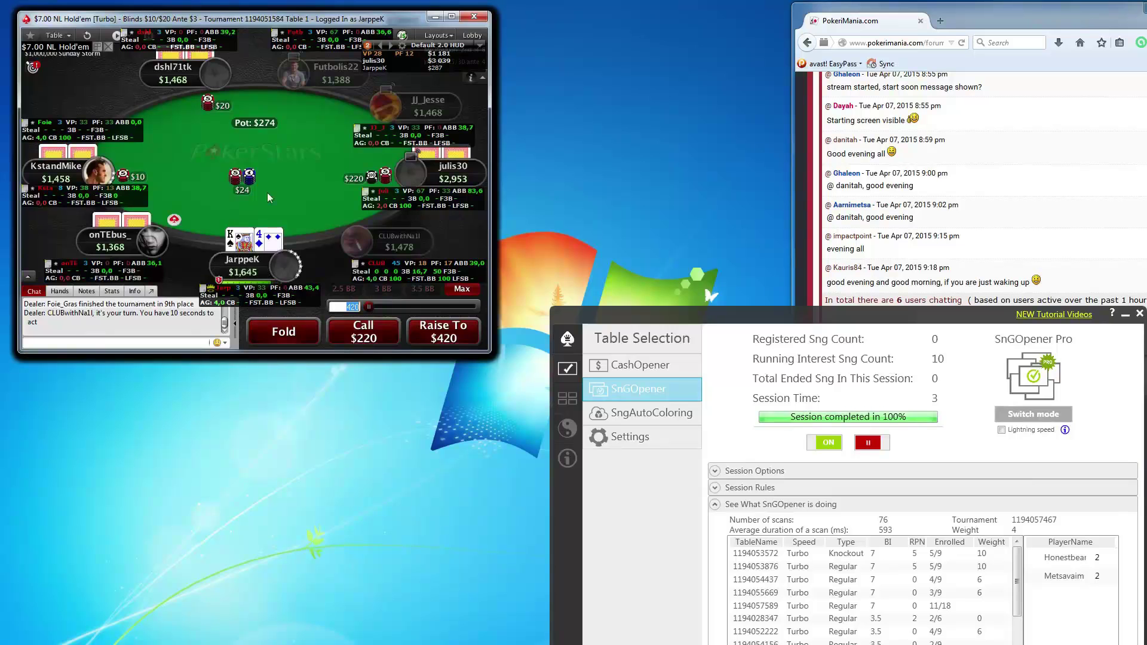
click(296, 326)
click(296, 331)
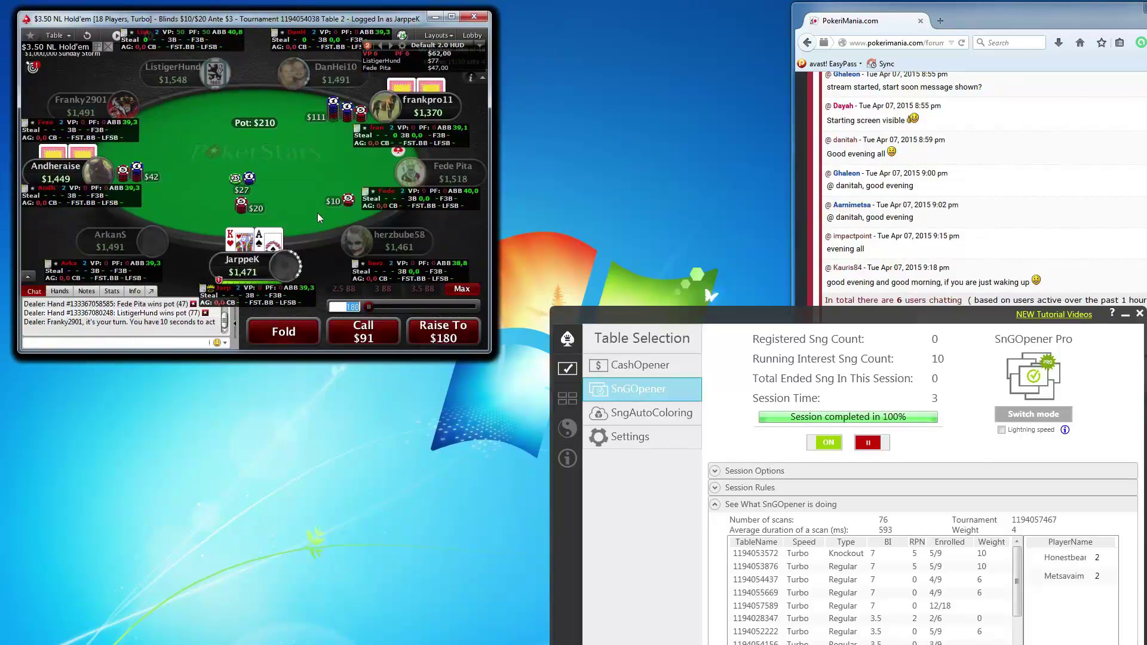
- Call $91 with A-K, check the 3-3-7 flop, and fold the 6-3 hand facing a $160 call
click(363, 332)
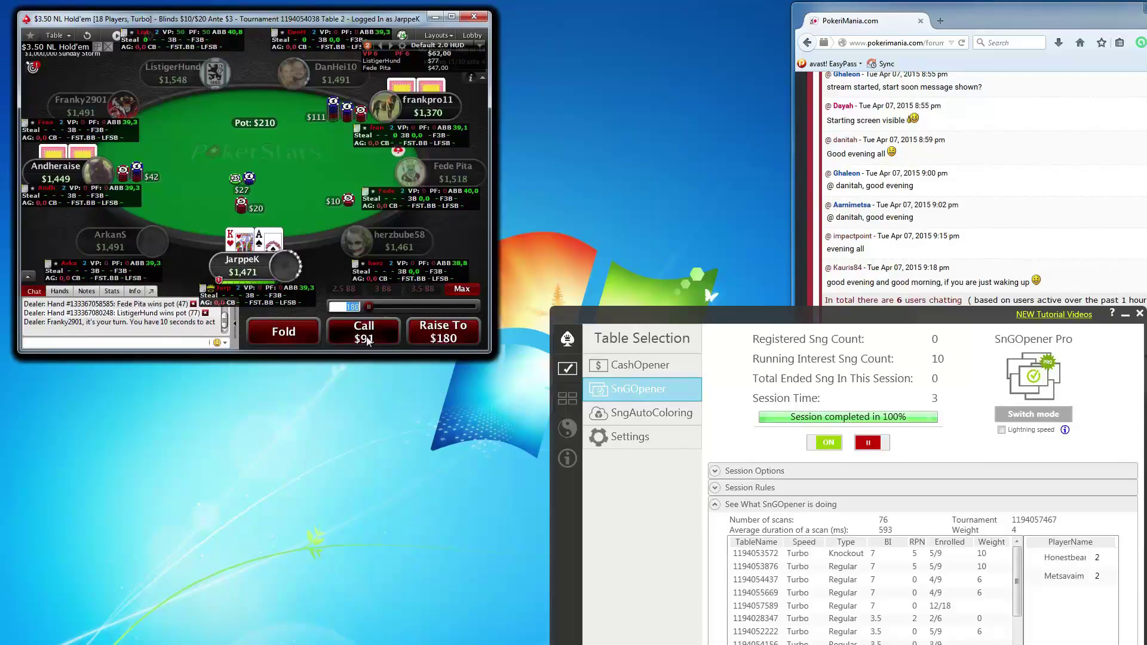
click(438, 330)
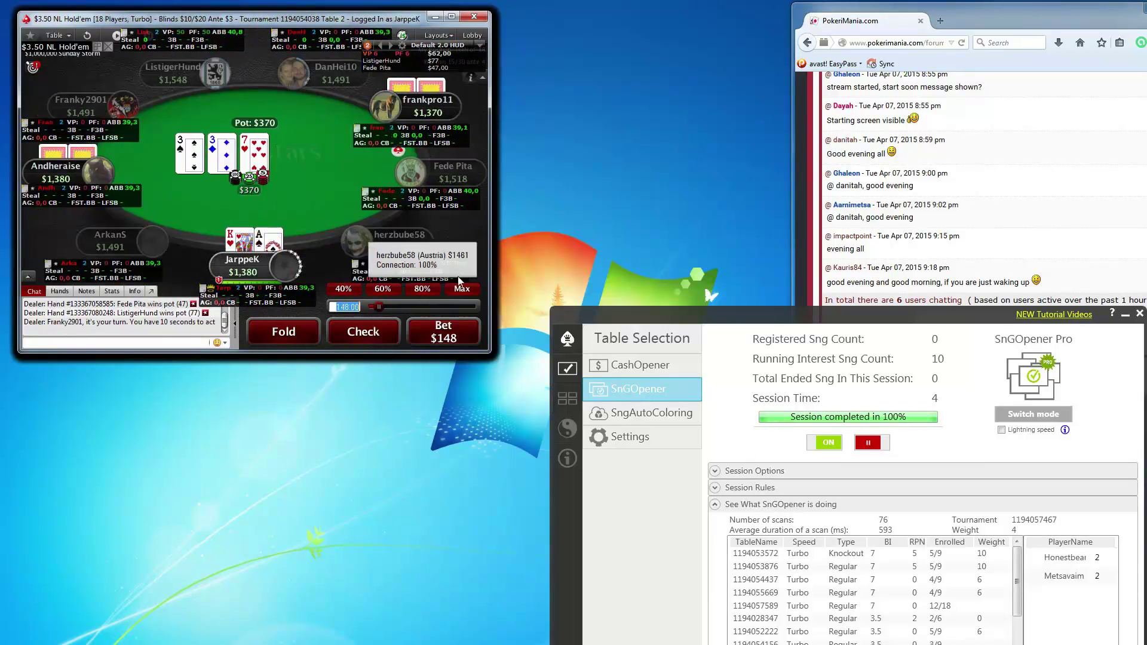
click(372, 335)
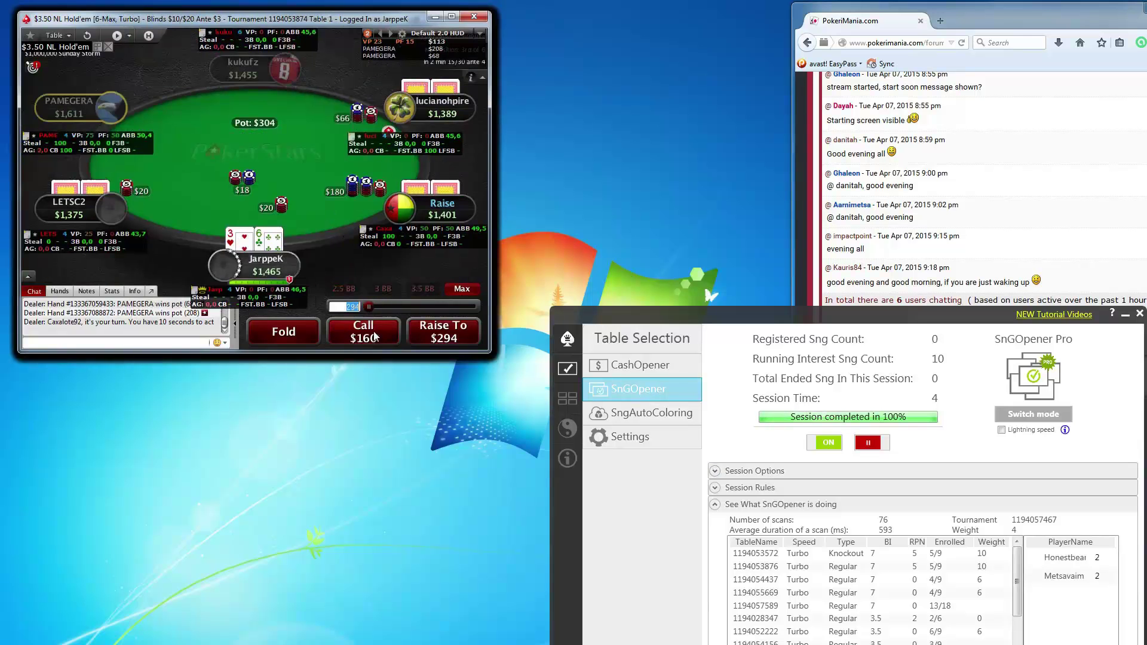
click(293, 336)
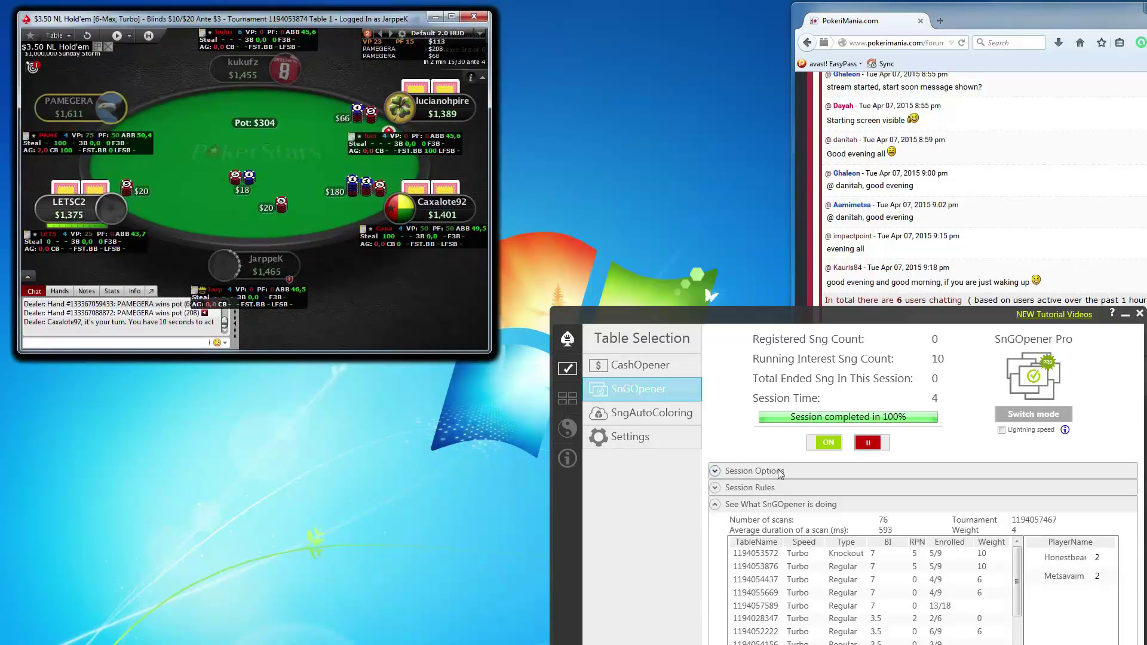
- Review the total tournaments limit in SnGOpener's session options and collapse the section again
click(832, 475)
double_click(956, 490)
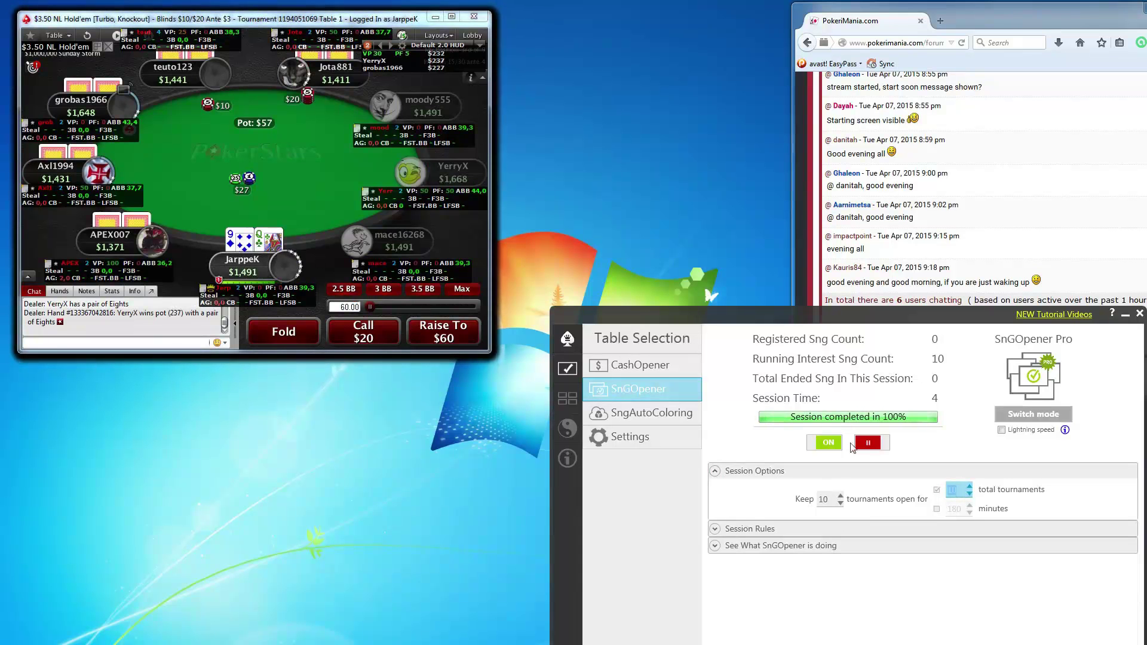
click(715, 471)
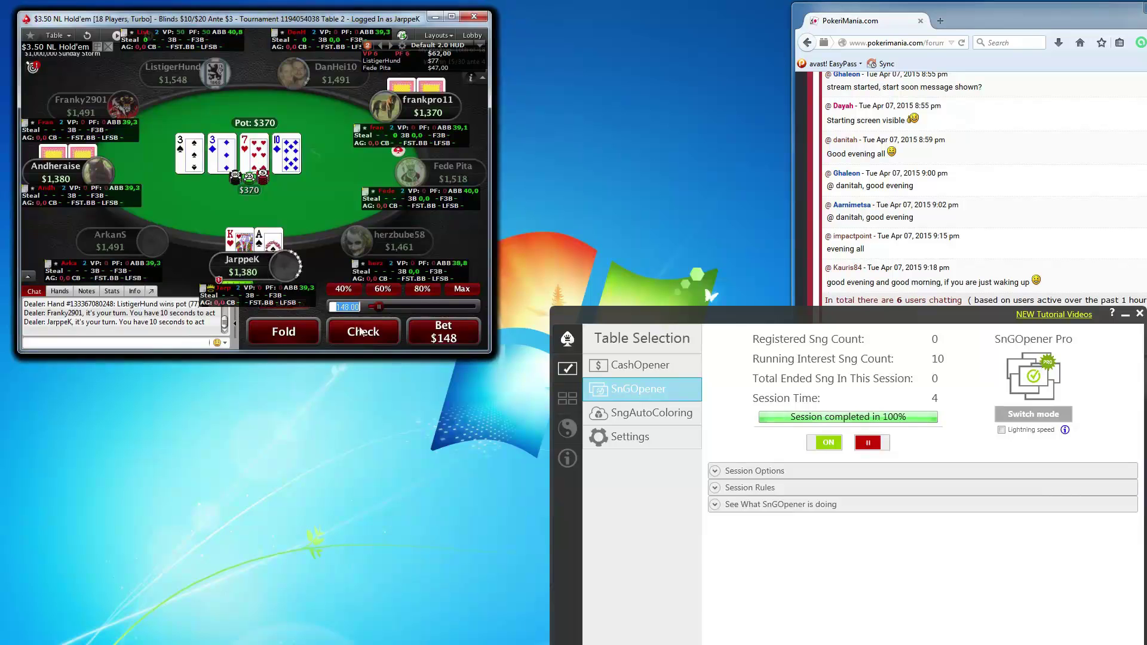
- Check the turn with A-K and call $50 preflop with K-J
click(307, 332)
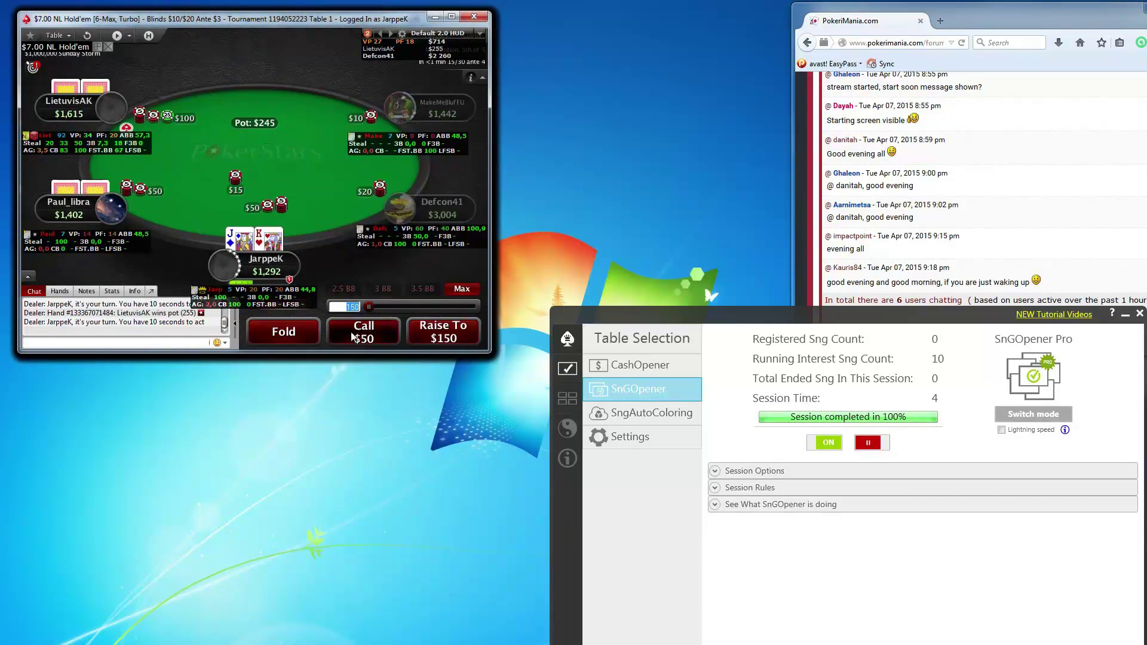
click(350, 331)
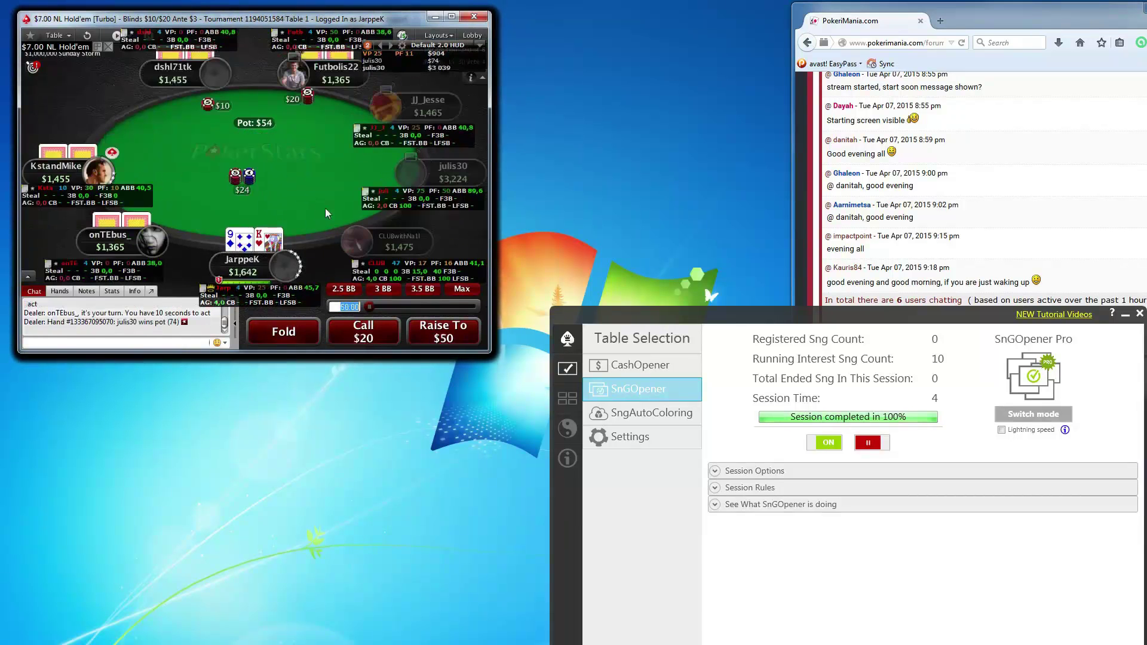
- Open the table selection settings with SnGOpener's color weights and tournament filters
click(634, 435)
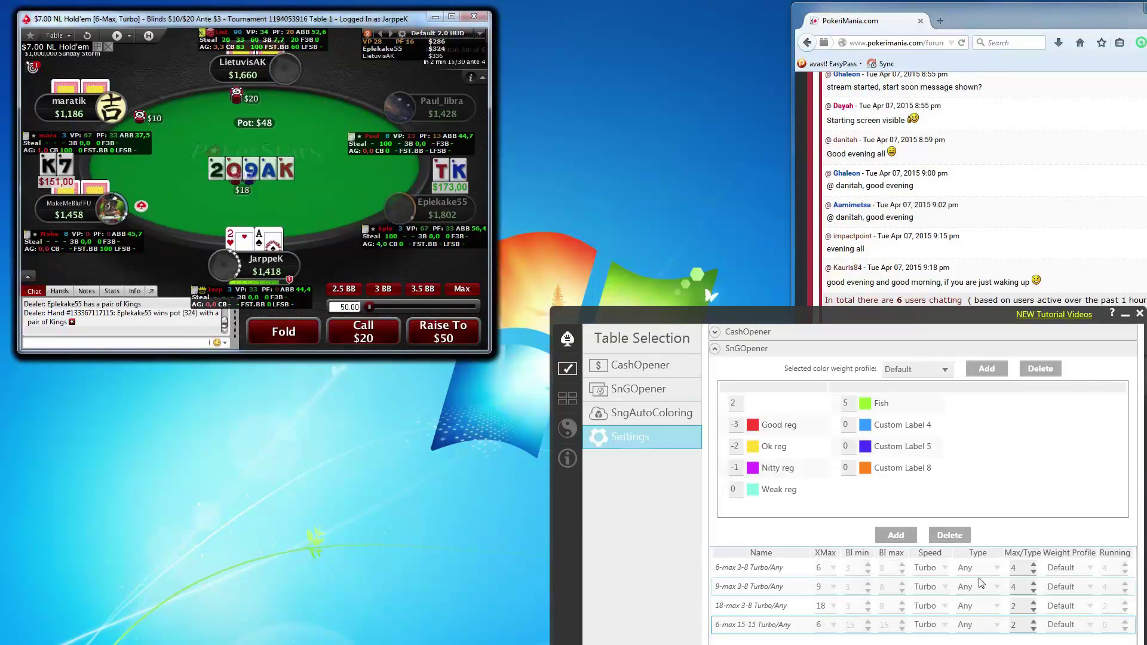
- Select the 6-max 3-8 Turbo/Any tournament filter and fold the A-2 hand preflop
click(854, 571)
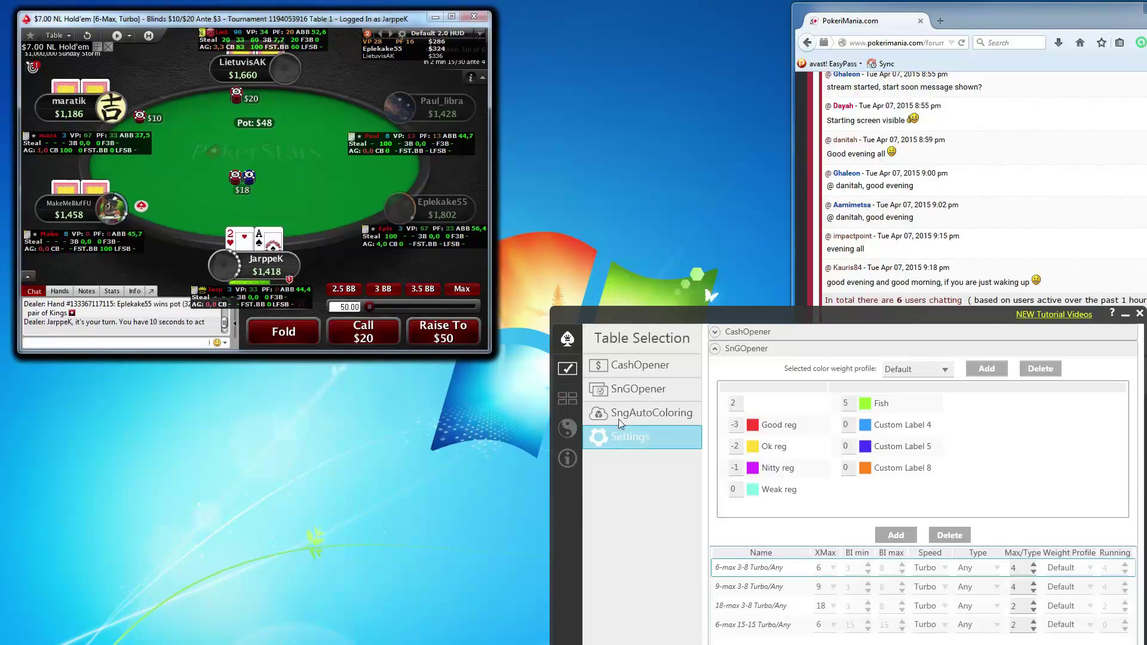
click(286, 337)
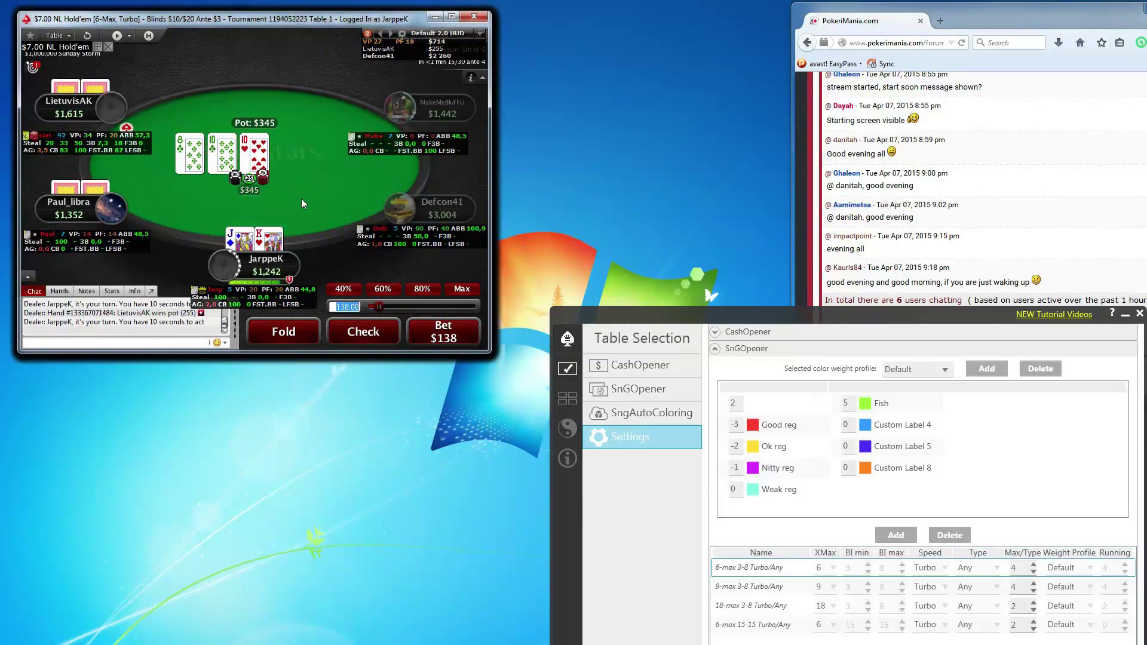
- Check the 8-10-10 flop with K-J and check the river with A-K
click(356, 338)
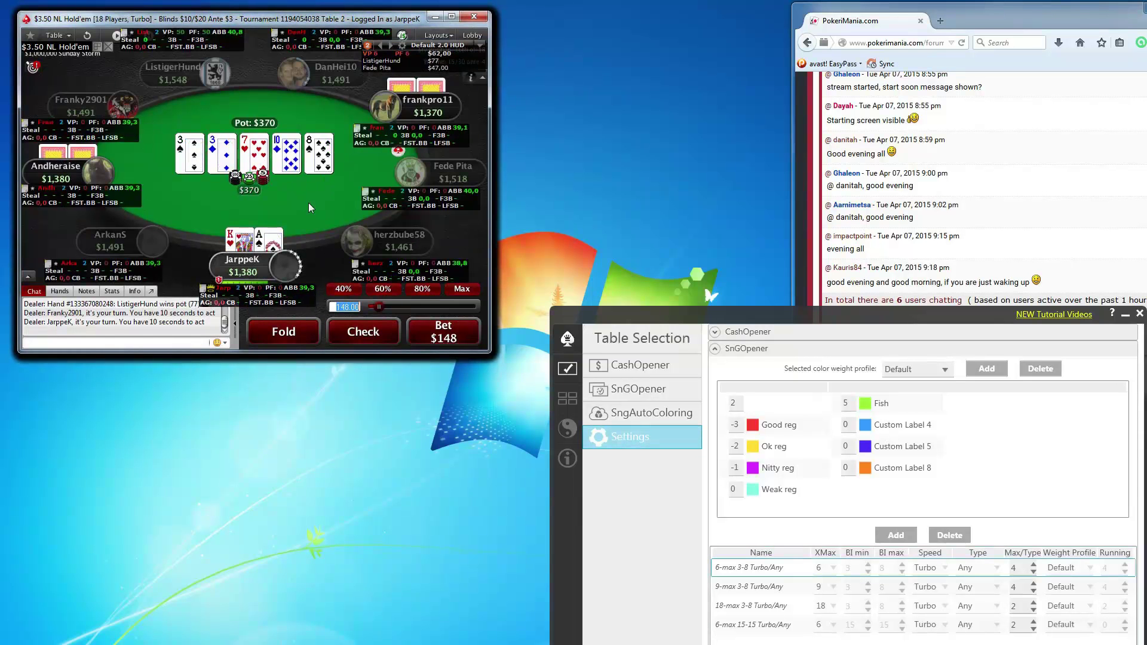
click(366, 330)
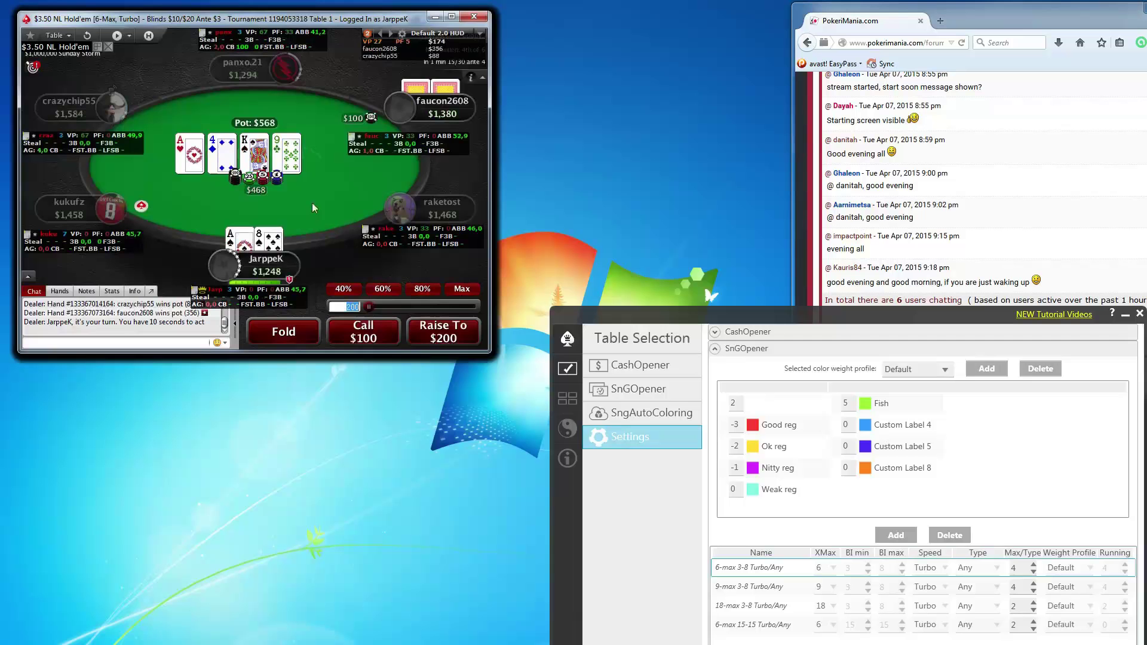
- Call $100 on the turn with A-8 and raise to $80 preflop with K-Q
click(365, 331)
text(100)
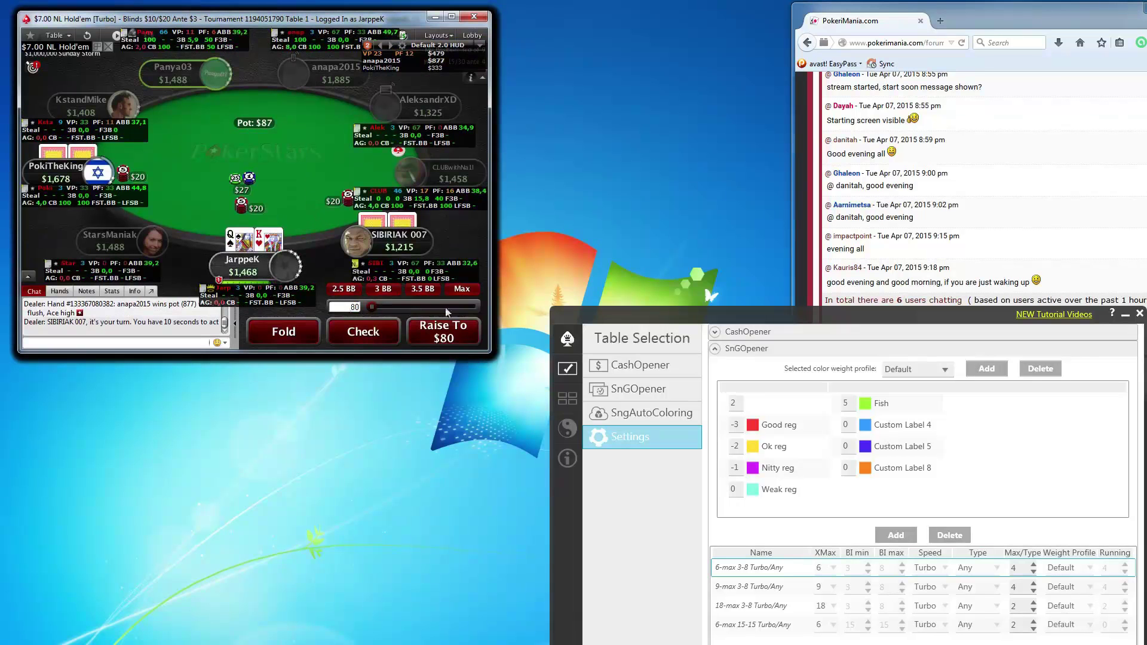
click(453, 329)
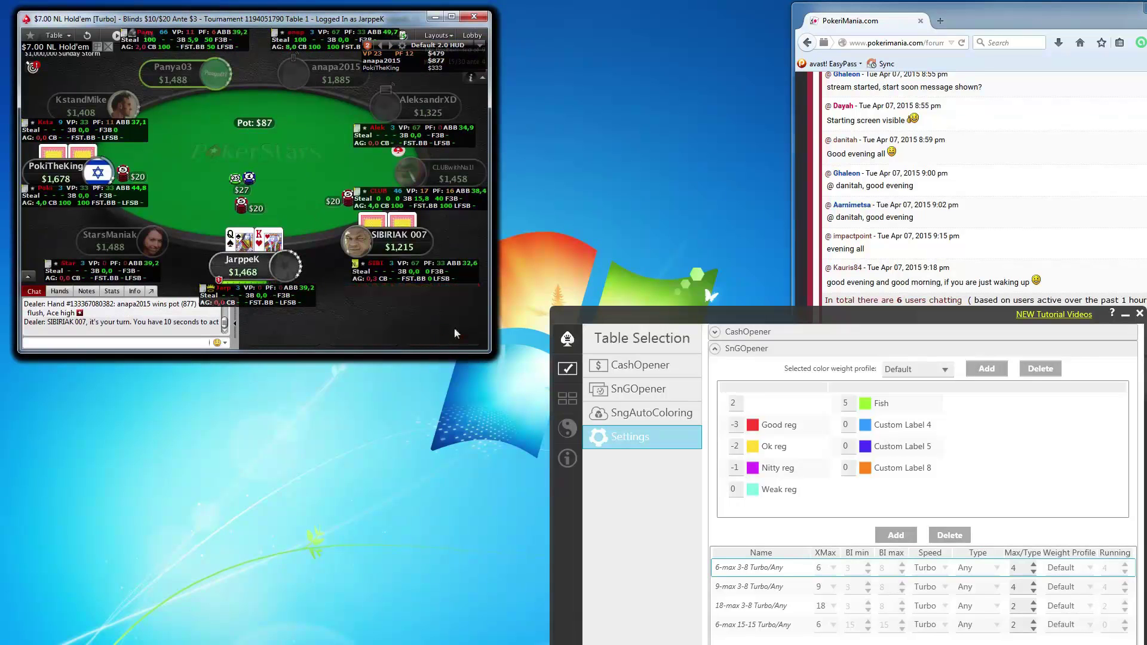
- Return to the SnGOpener session overview and fold K-J on the flop facing a $172 bet
click(680, 395)
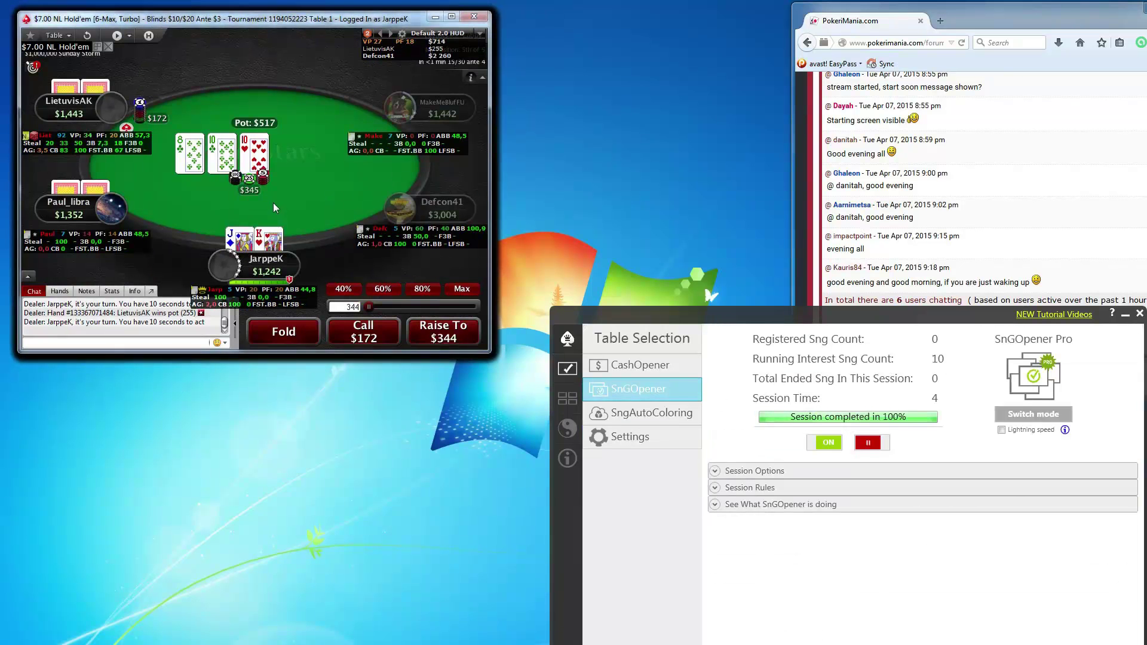
click(299, 327)
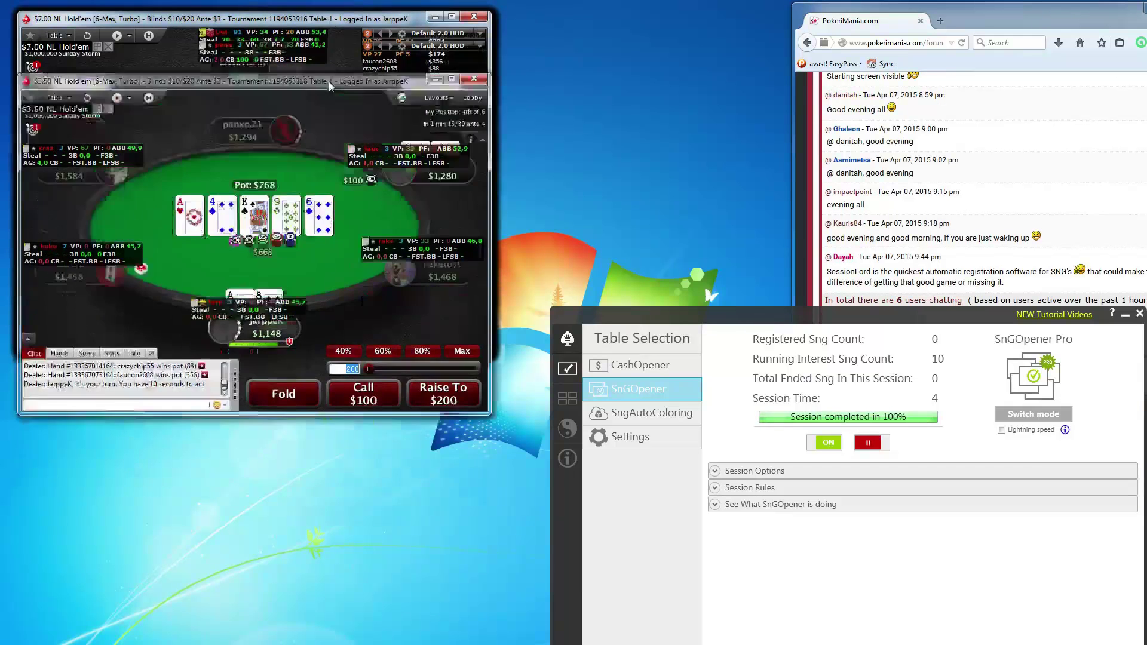
- Move the A-8 table out of the stack to call $100 on the river, fold the 9-8 hand, and move the table back
drag(328, 12, 335, 353)
click(370, 644)
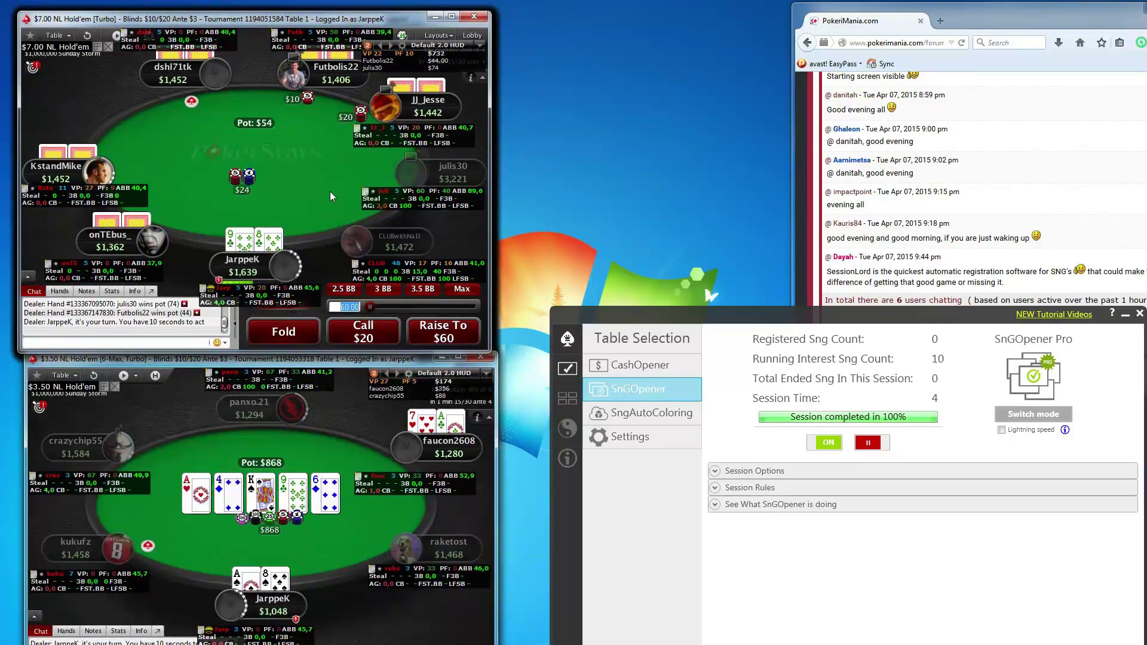
click(287, 332)
click(289, 334)
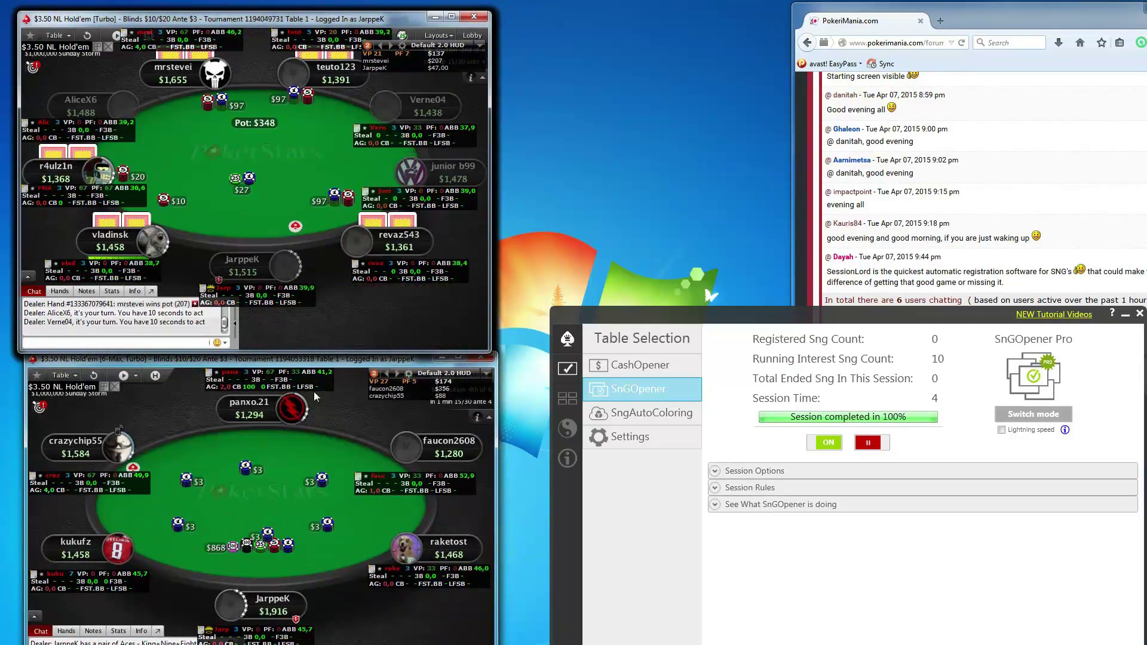
drag(332, 361, 330, 23)
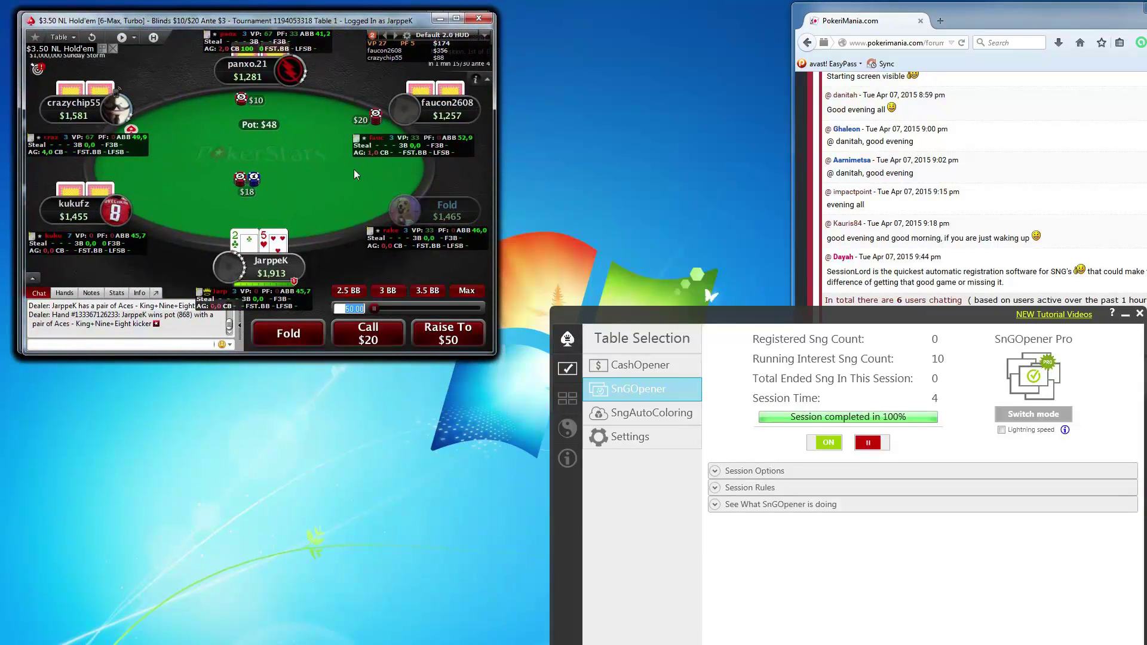
- Bring the PokeriMania chat window to the front, shift it slightly, and call $30 preflop with pocket fives
drag(985, 13, 958, 11)
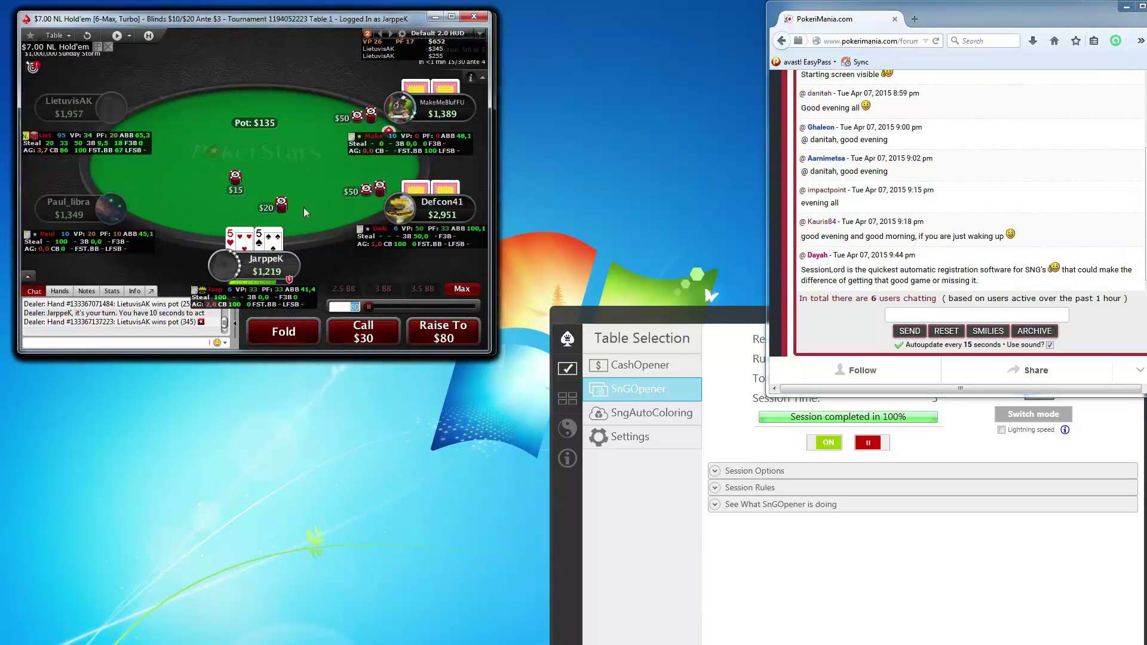
click(360, 339)
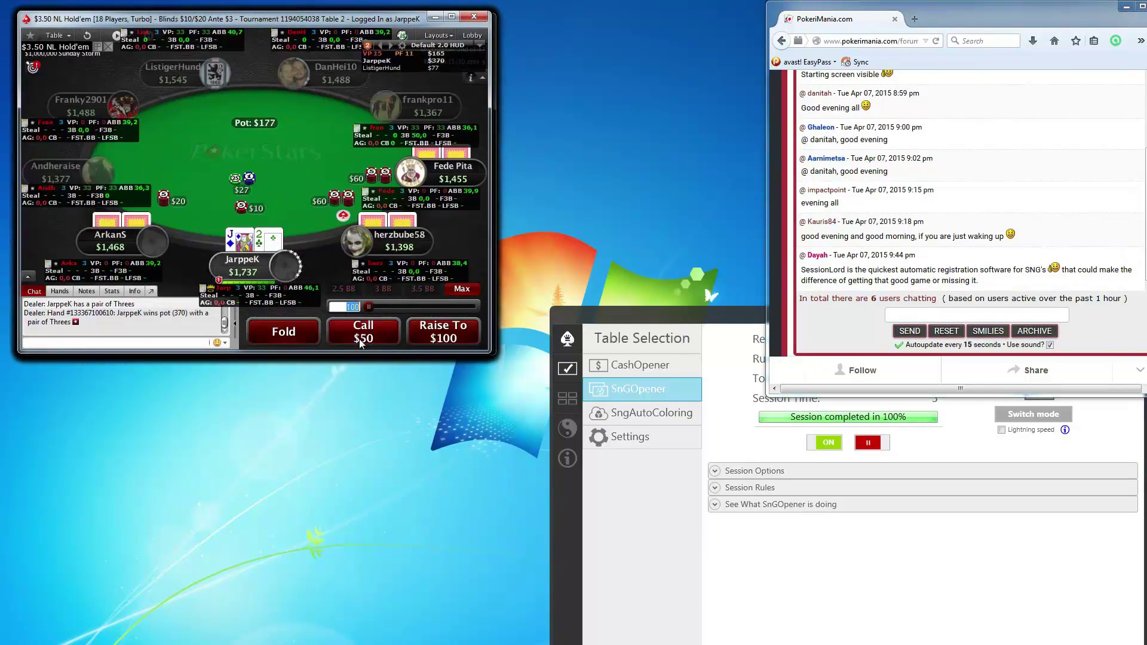
- Fold the J-2 and 9-5 hands and raise to $60 preflop with pocket queens
click(280, 323)
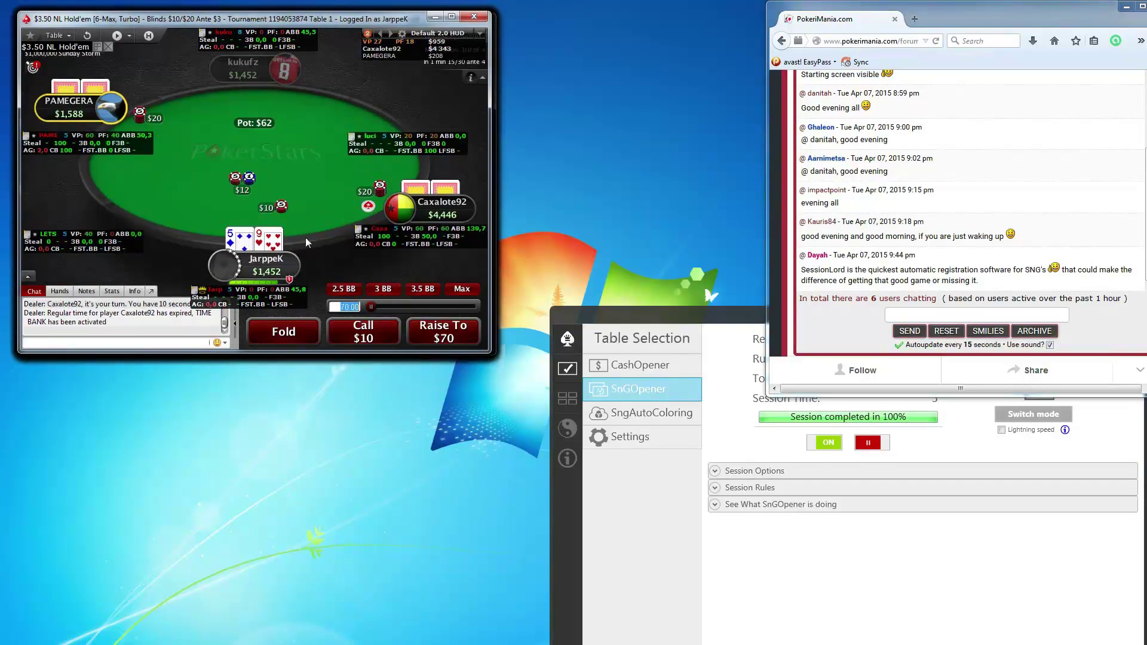
click(284, 332)
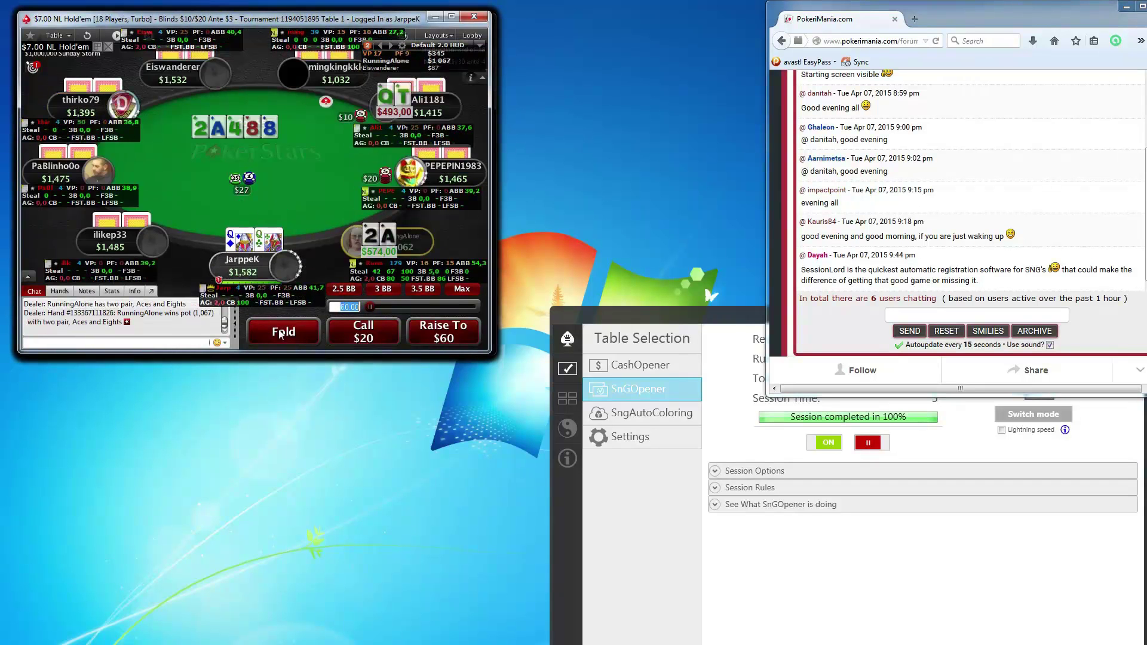
click(443, 332)
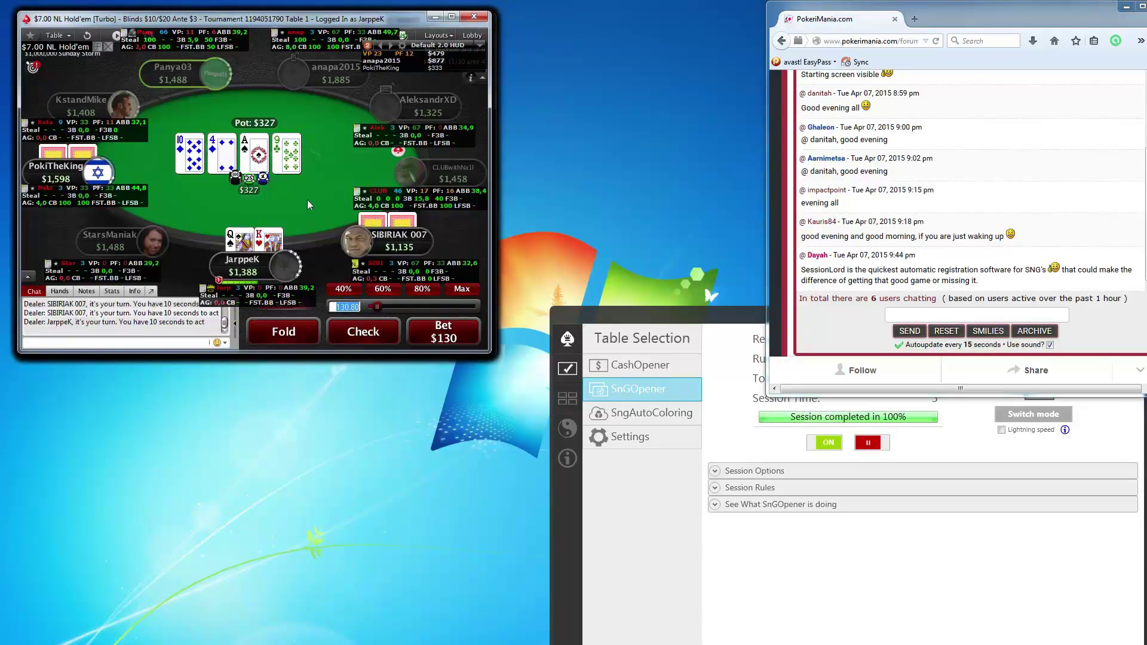
- Check the turn with K-Q and the flop with pocket fives, and raise to $60 preflop with A-9
click(356, 327)
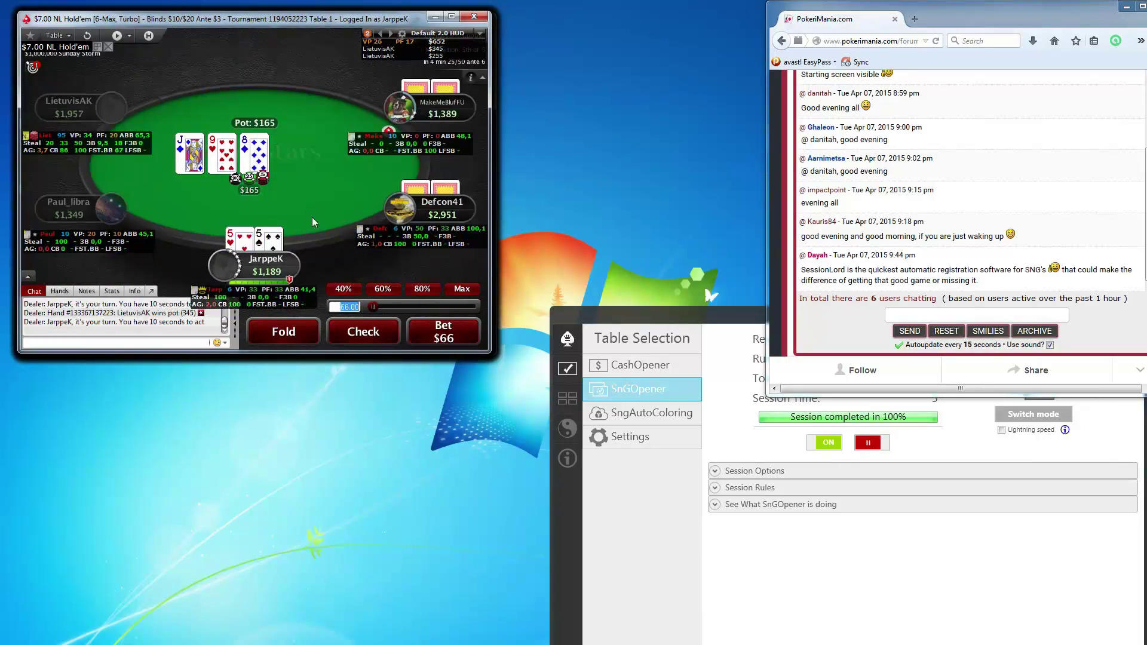
click(360, 330)
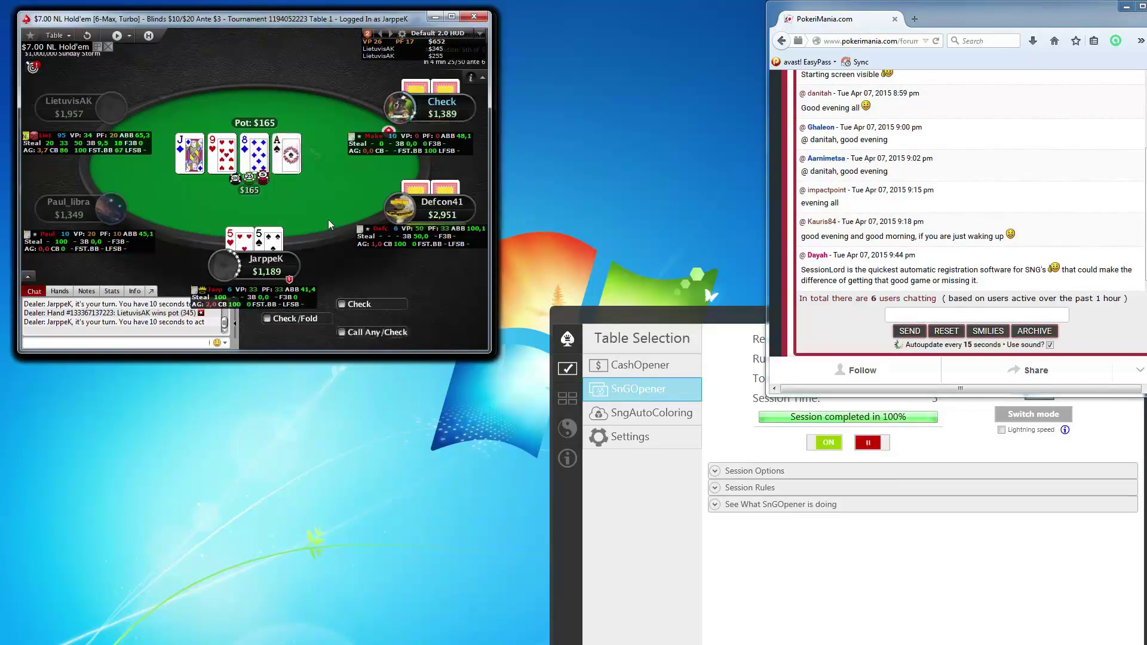
scroll(328, 220, up, 1)
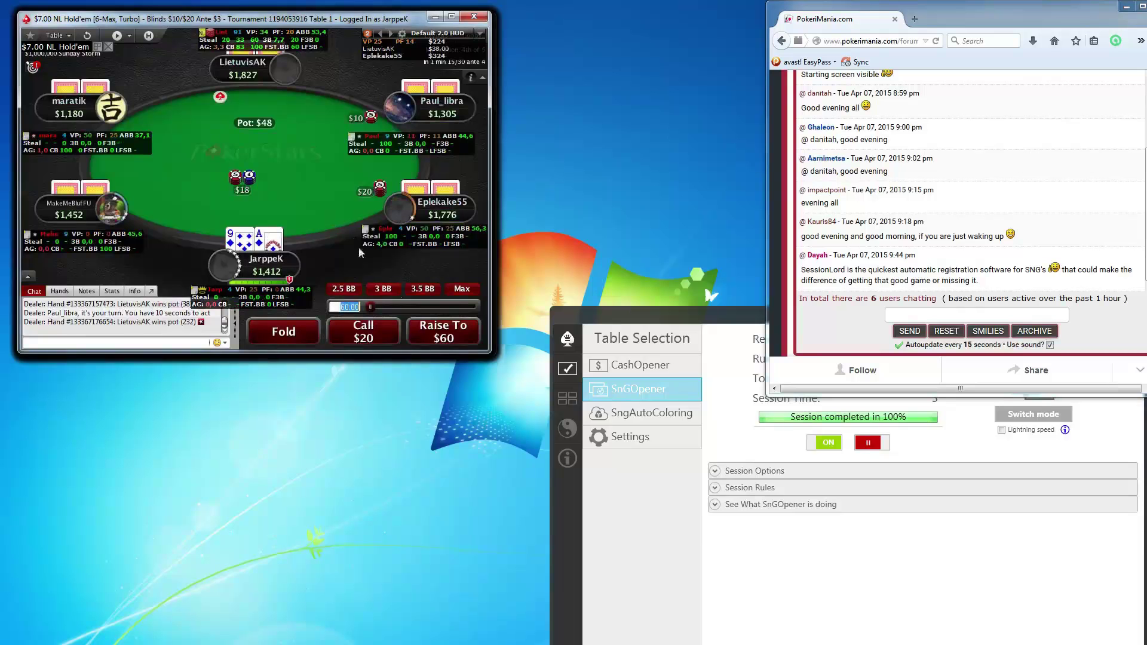
click(458, 336)
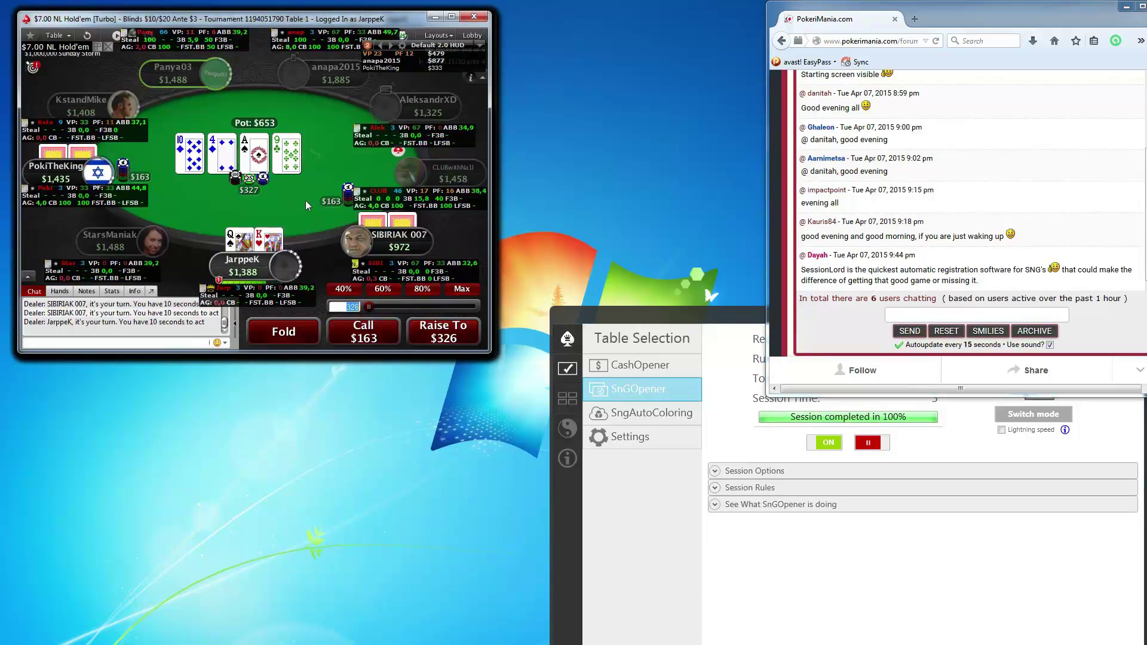
- Fold K-Q facing a $163 bet and check the turn with pocket fives
click(287, 331)
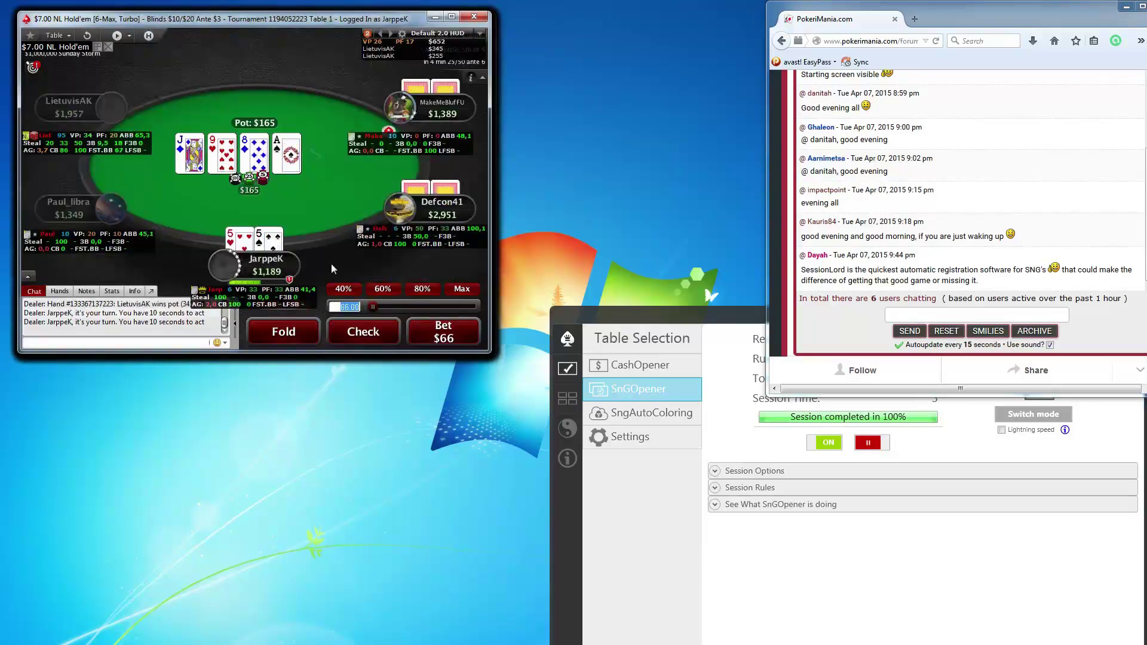
click(353, 335)
click(297, 334)
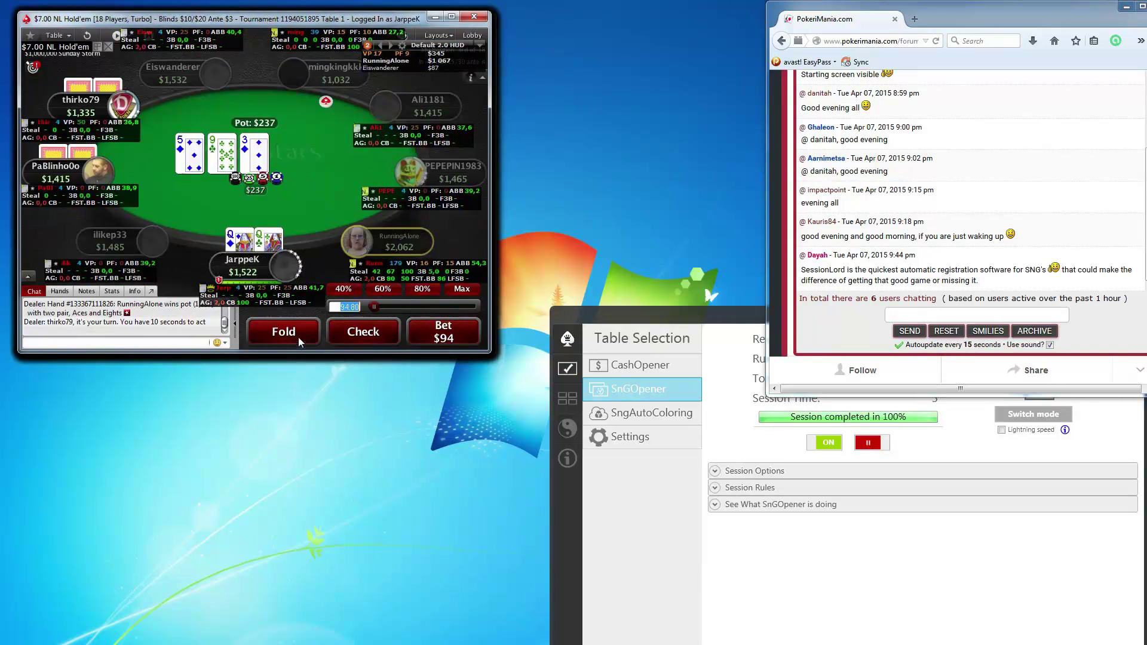
- Bet $120 on the 5-9-3 flop with pocket queens and fold A-8 preflop facing a $62 call
scroll(324, 204, up, 2)
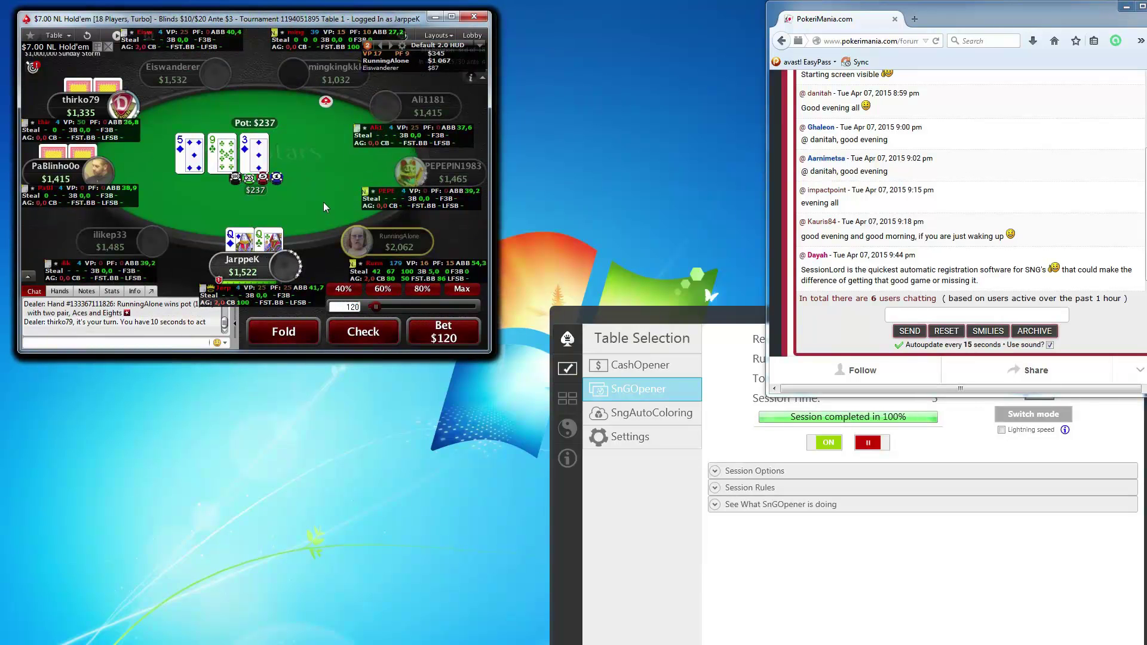
click(443, 335)
click(290, 330)
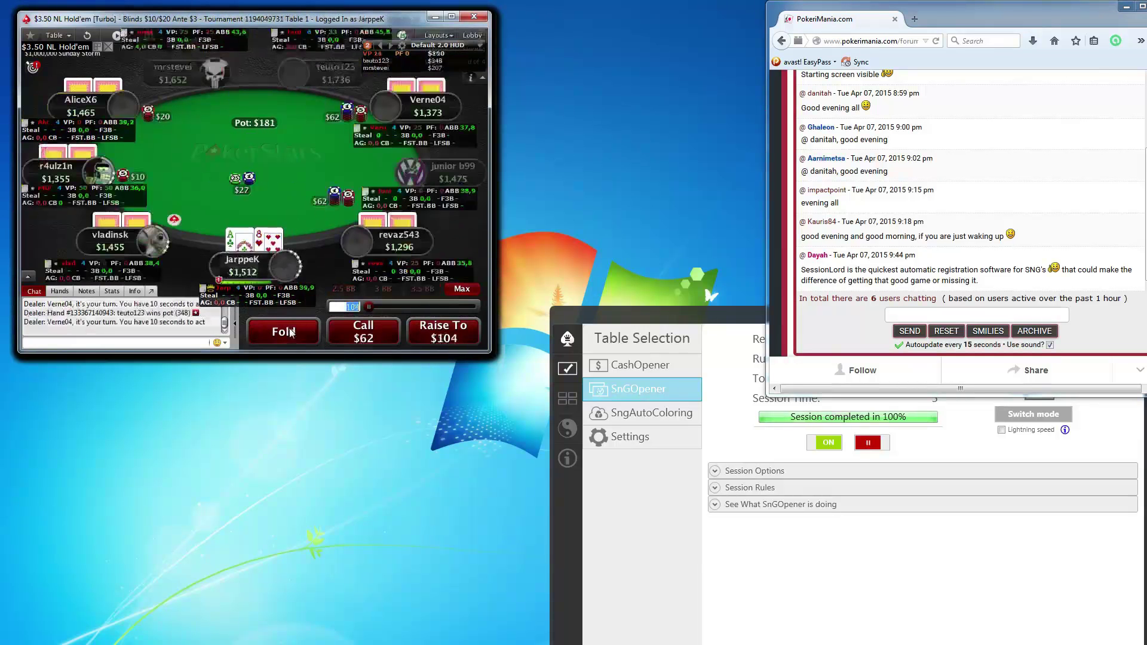
click(290, 333)
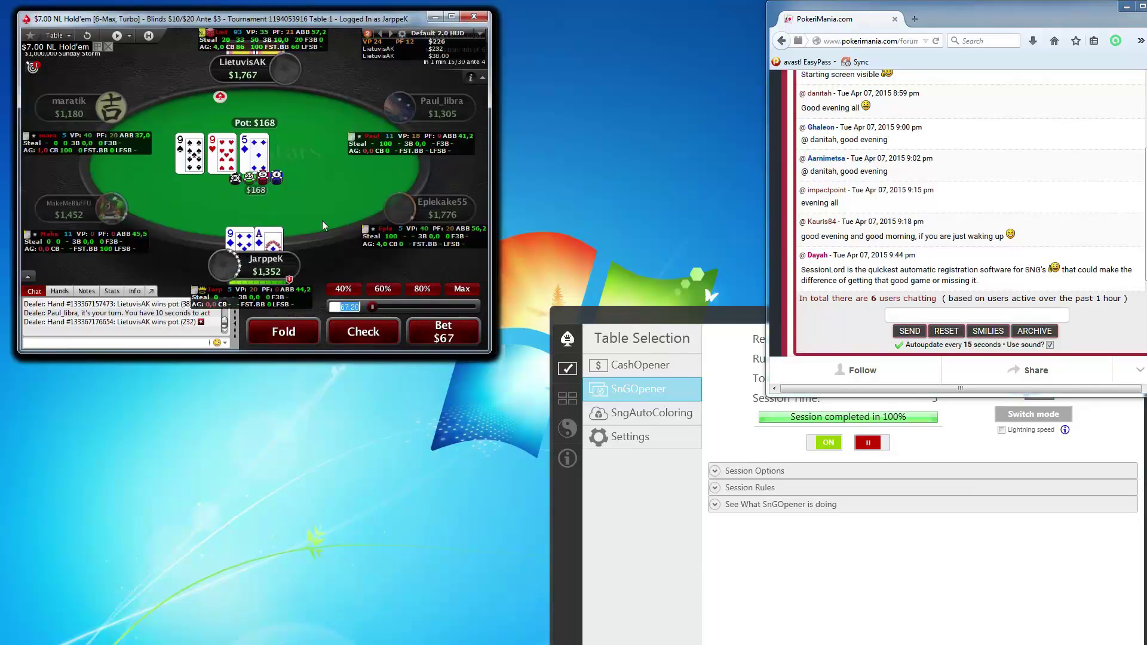
- Bet the 9-9-5 flop with A-9 and fold pocket fives on the turn facing a $110 bet
scroll(324, 220, up, 2)
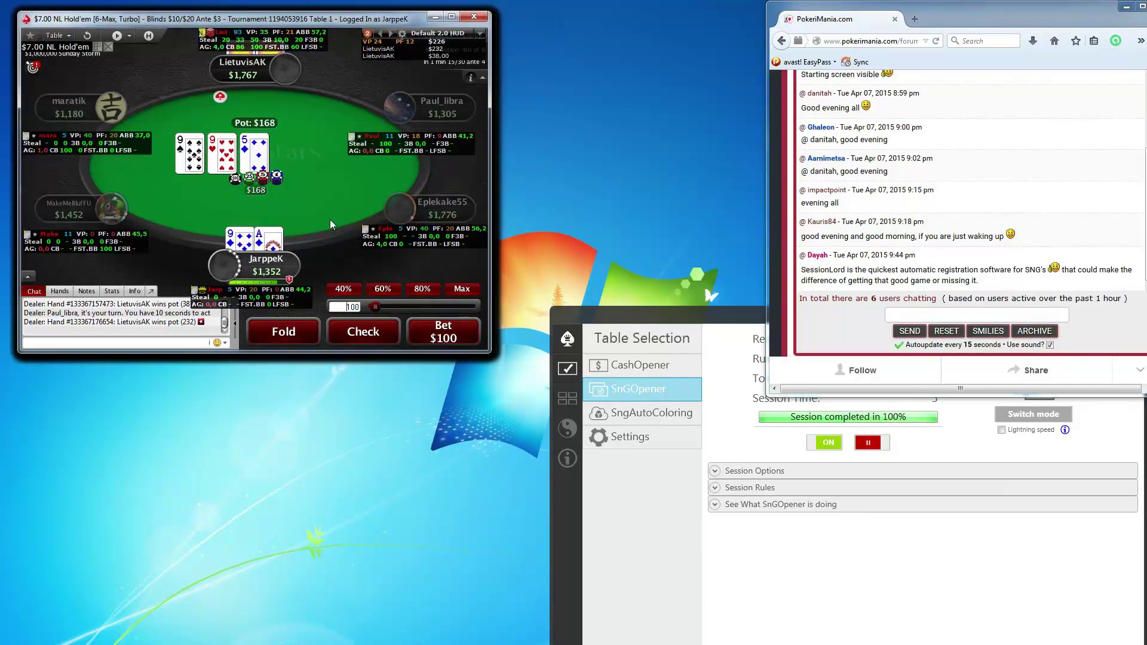
click(446, 333)
click(388, 290)
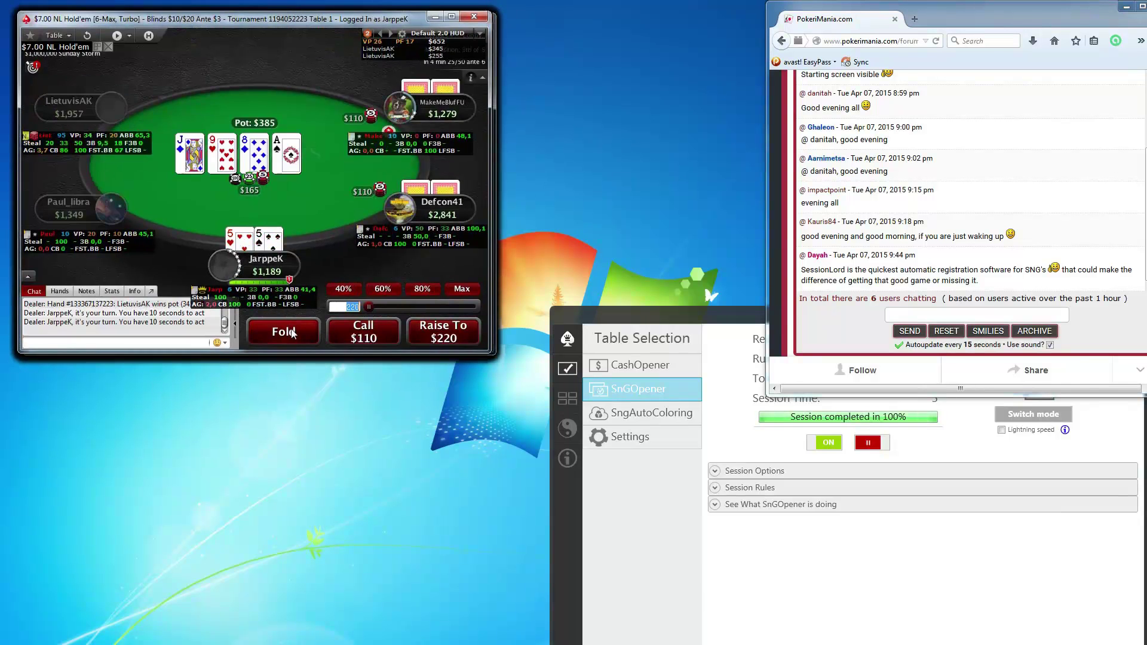
click(285, 333)
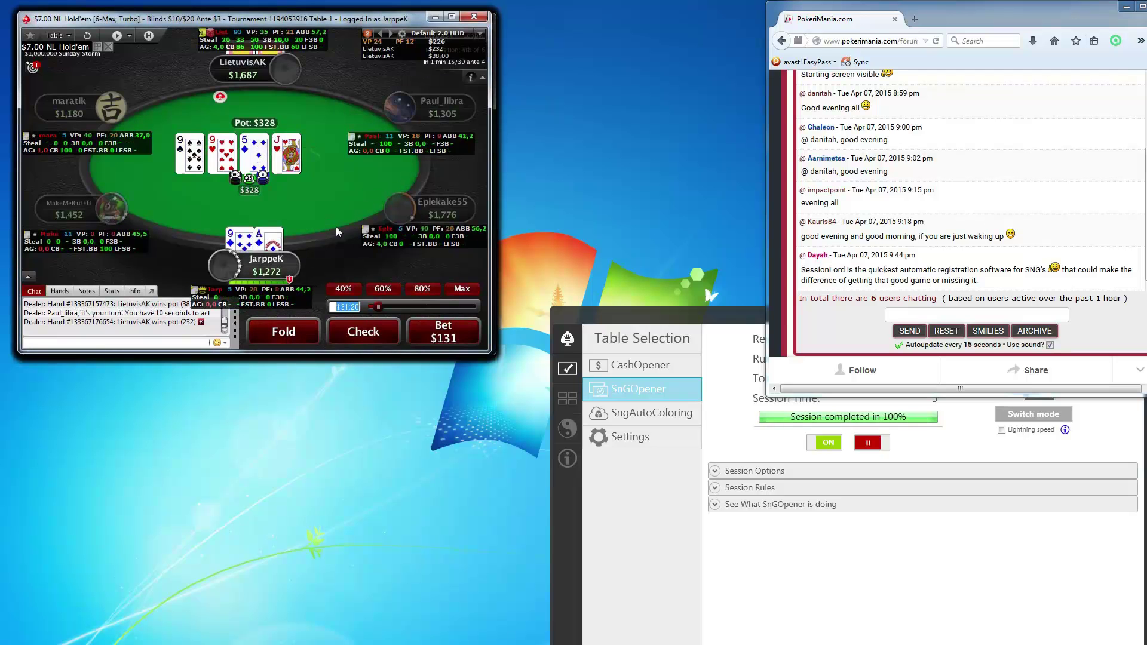
- Bet $180 on the turn with A-9 and fold the A-3 hand preflop
scroll(336, 226, up, 1)
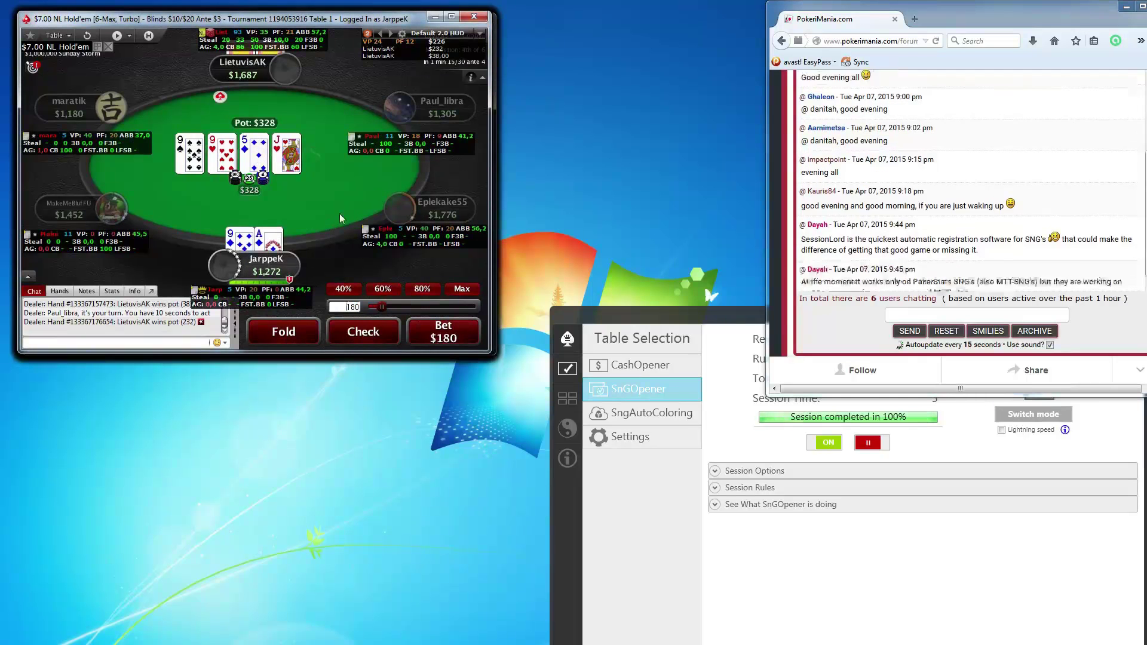
click(447, 338)
click(300, 332)
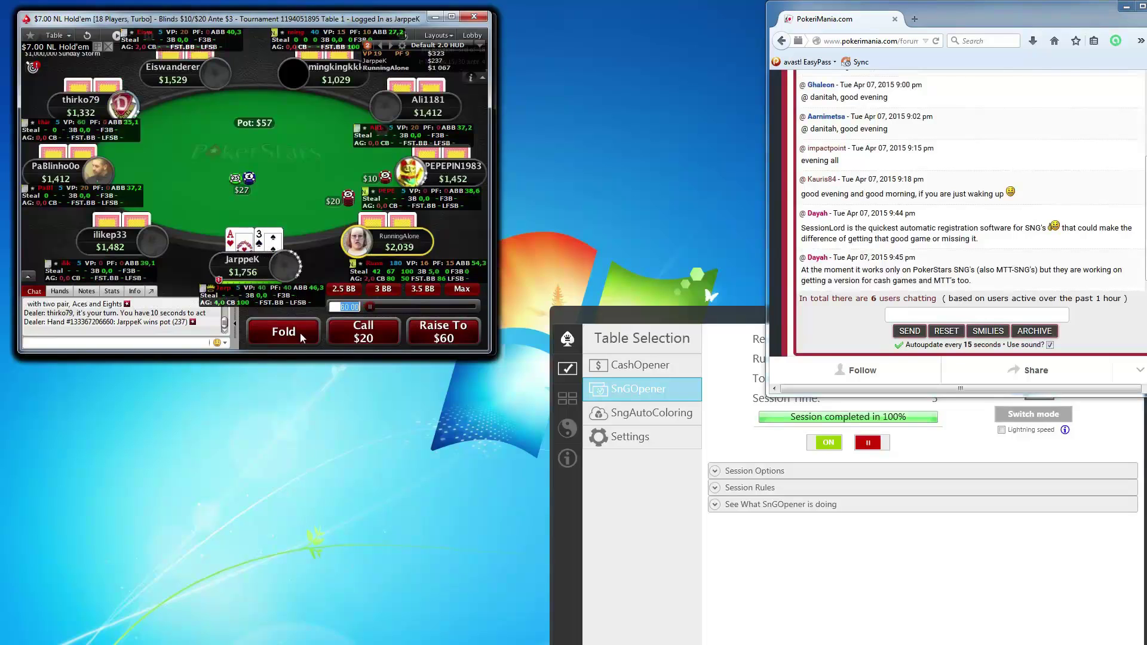
click(300, 332)
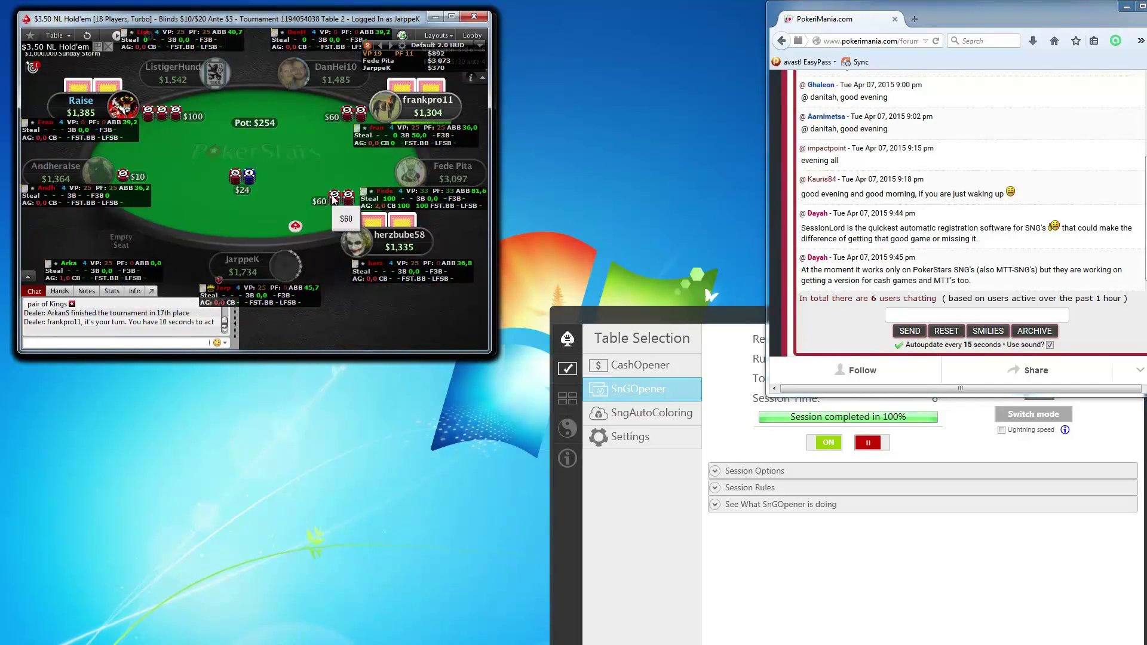
- Bring the SnGOpener window to the front and fold the 5-4 hands preflop on two tables
click(734, 375)
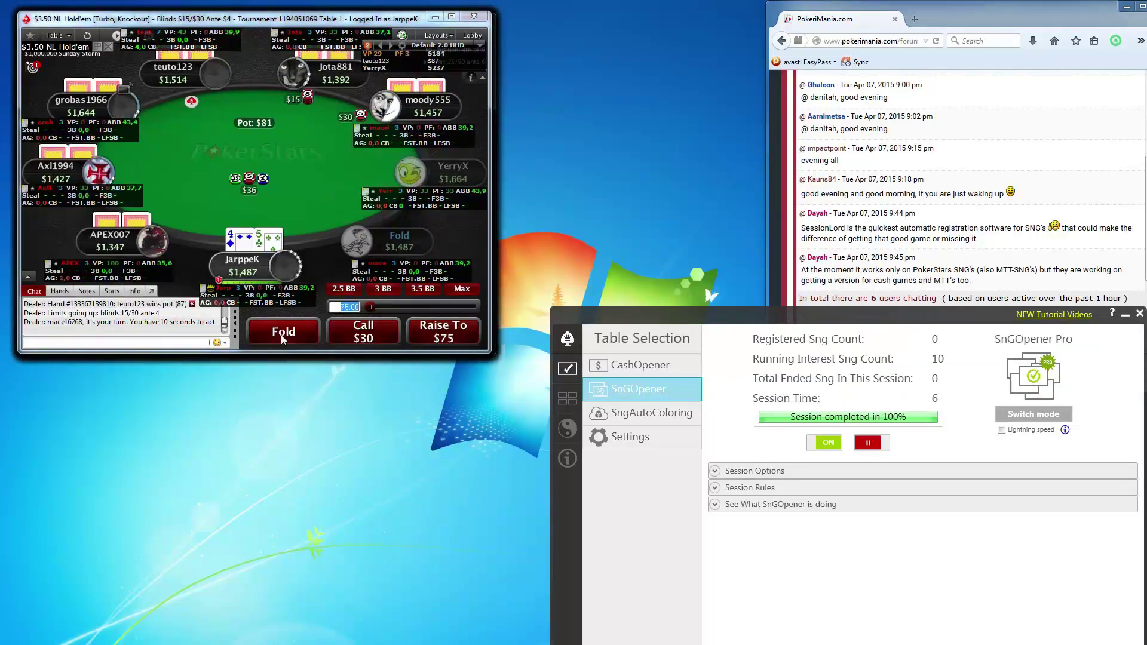
click(283, 336)
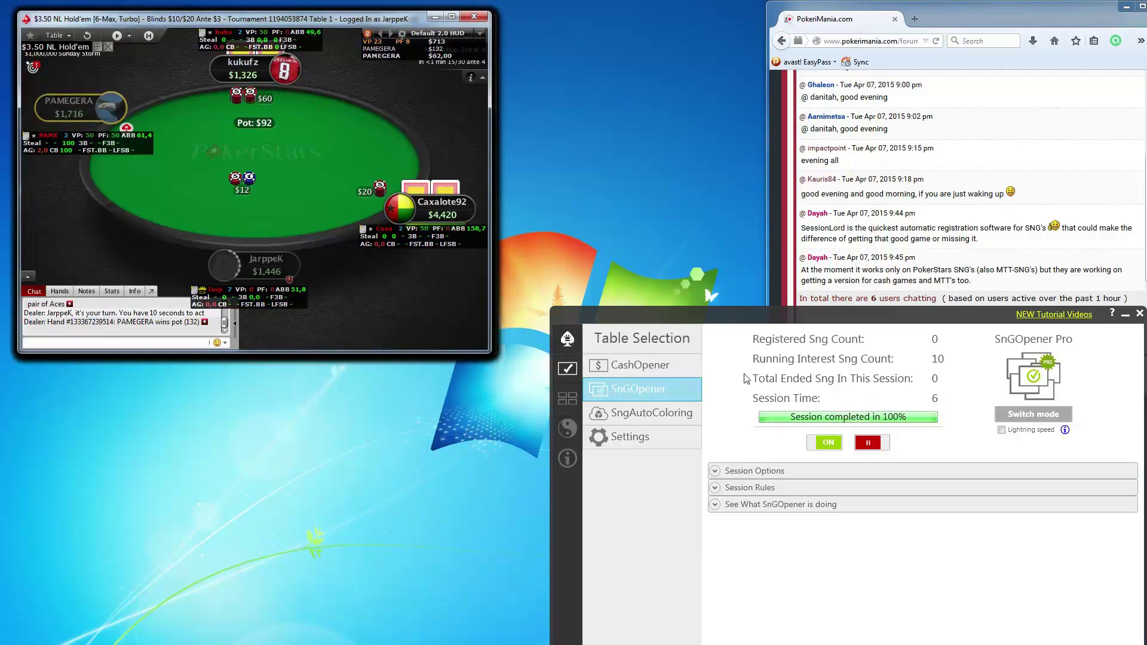
mouse_move(167, 644)
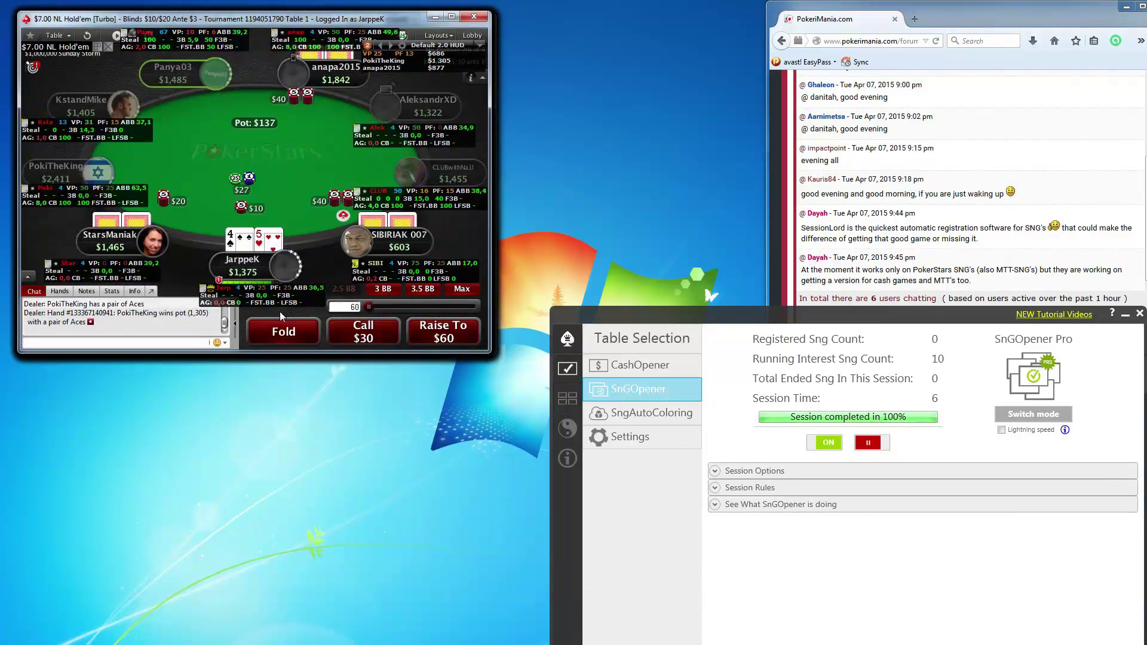
click(282, 331)
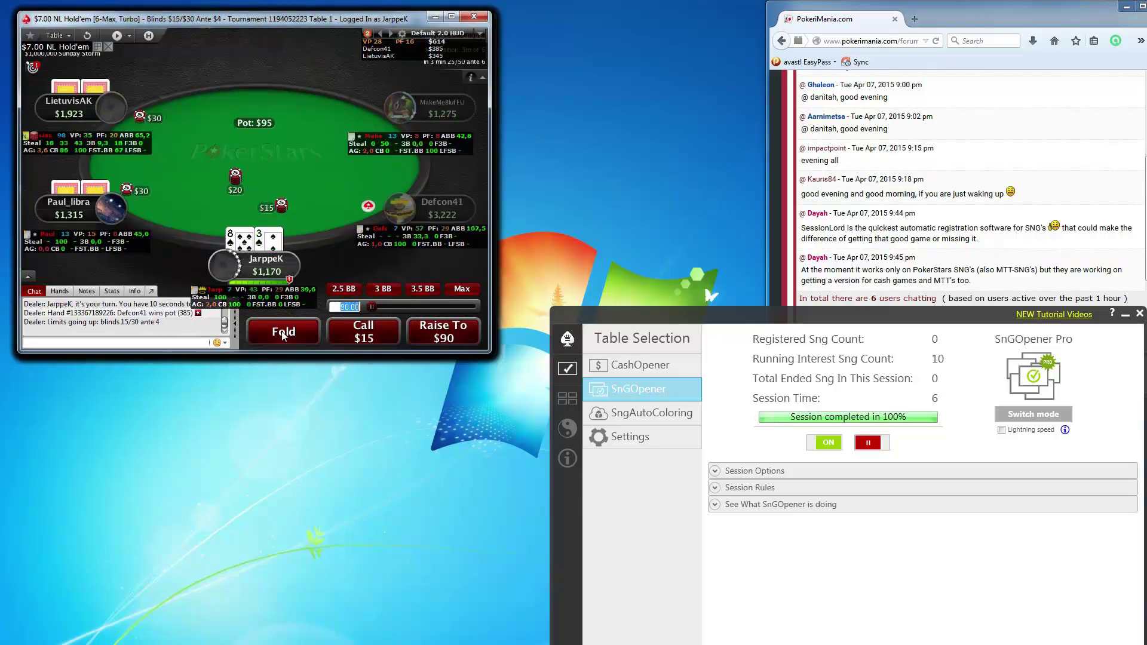
- Fold the 8-3, Q-2 and 9-2 hands preflop on three tables
click(282, 331)
click(441, 334)
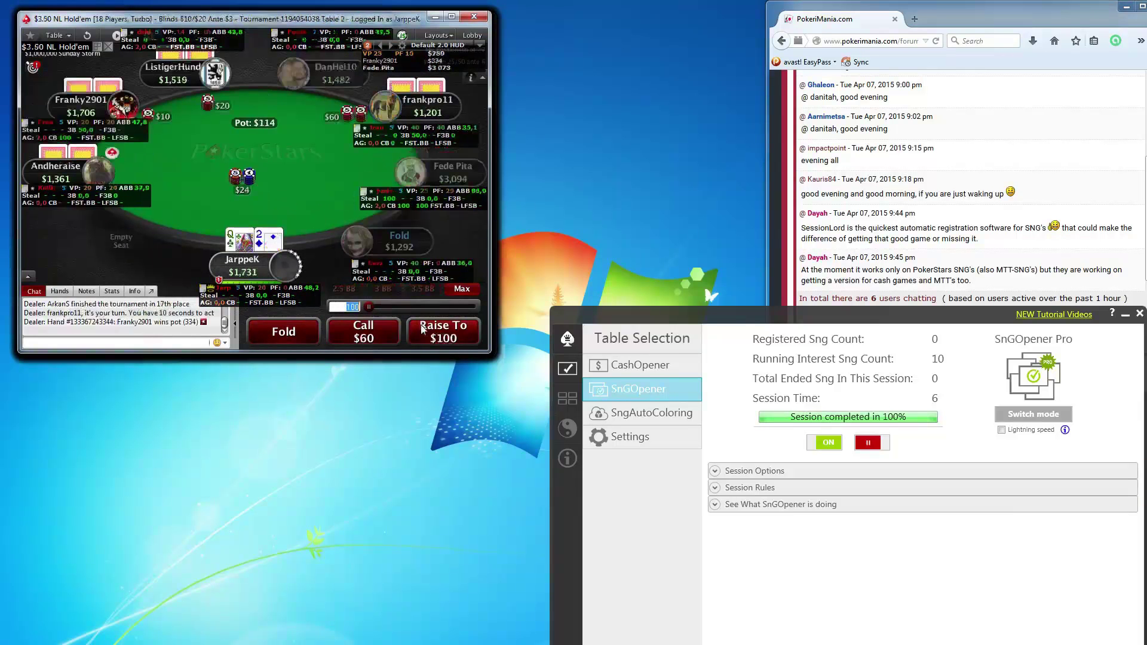
click(284, 332)
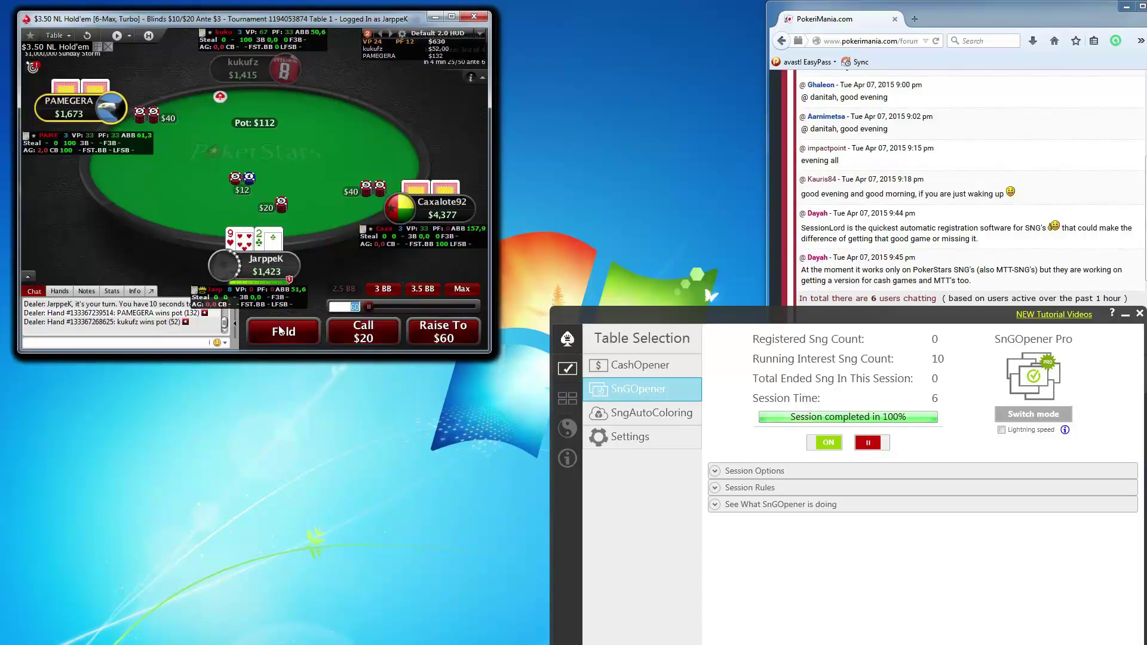
click(280, 330)
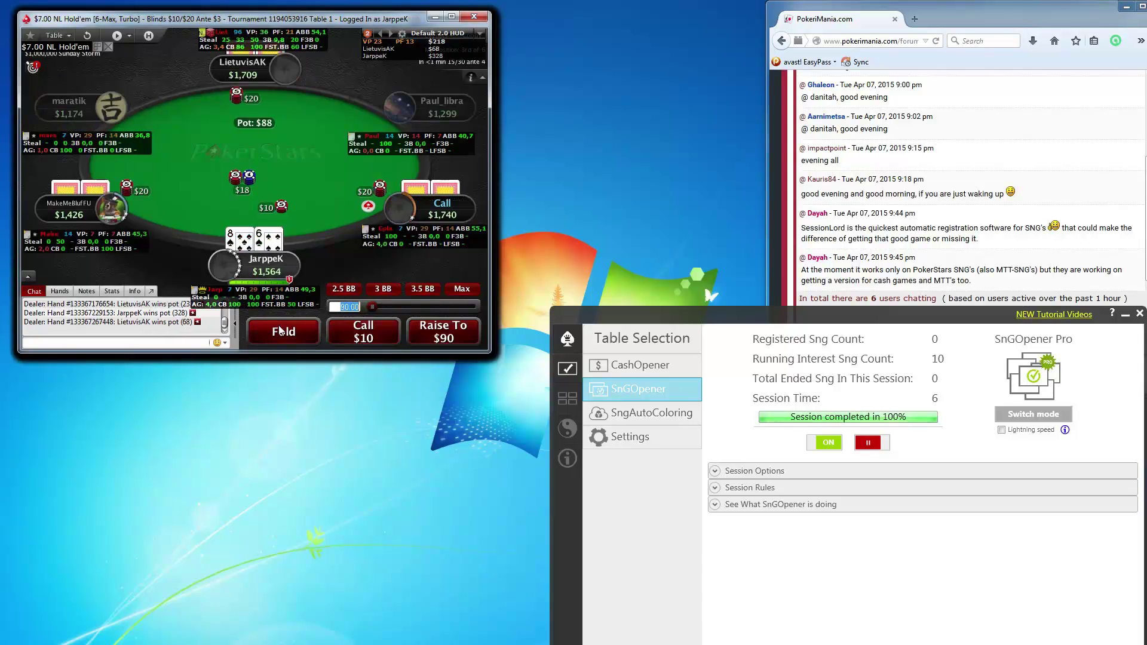
- Call $10 preflop with 8-6 and check the 7-A-2 flop
click(342, 329)
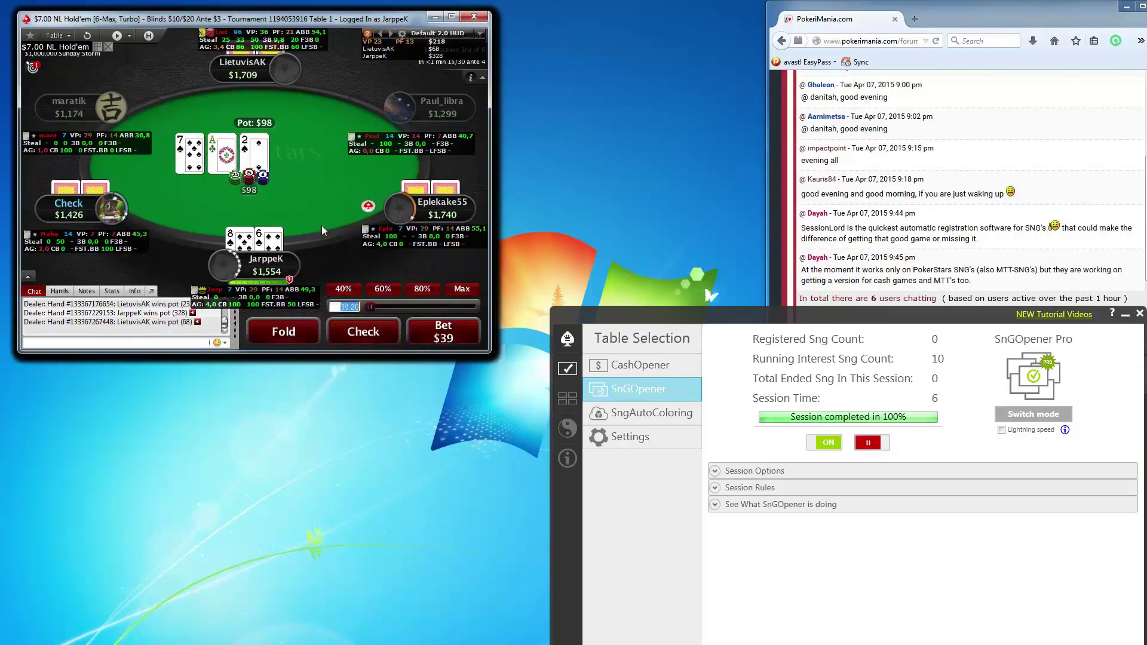
click(363, 331)
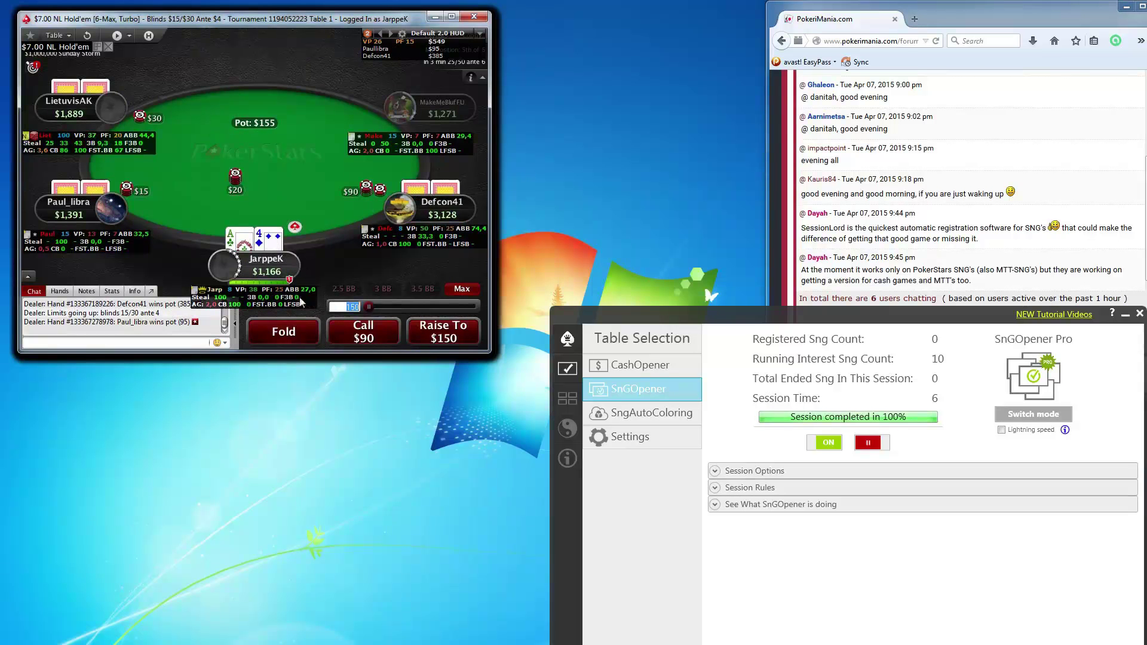
- Fold the A-4 and 9-5 hands preflop and raise to $90 preflop with A-Q
click(292, 339)
click(352, 336)
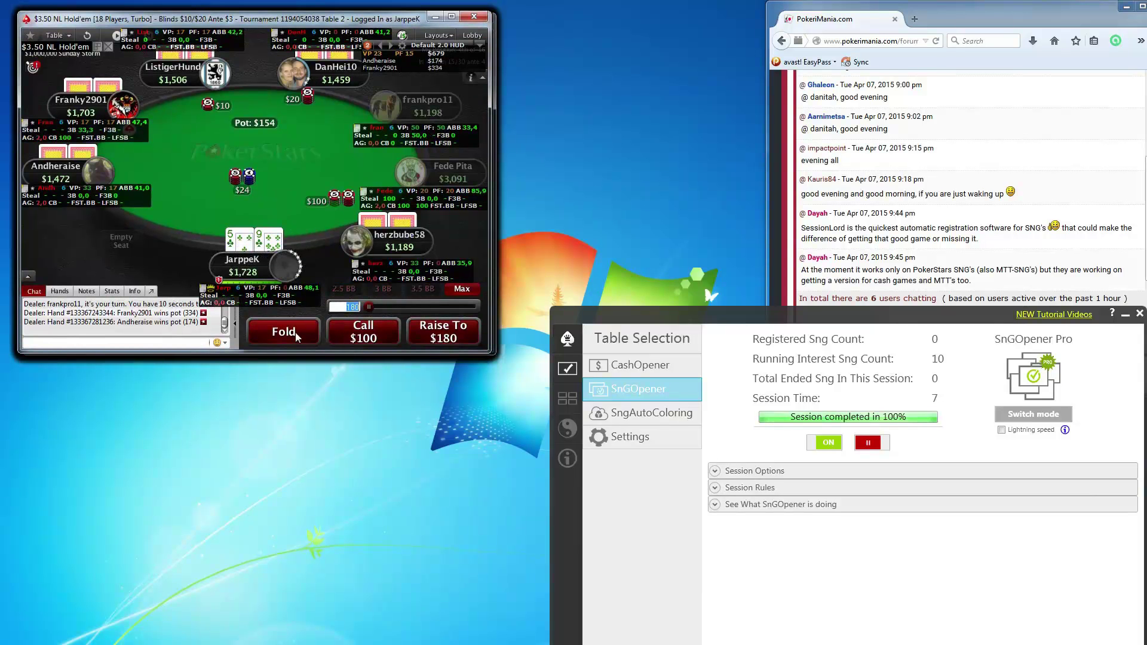
click(295, 332)
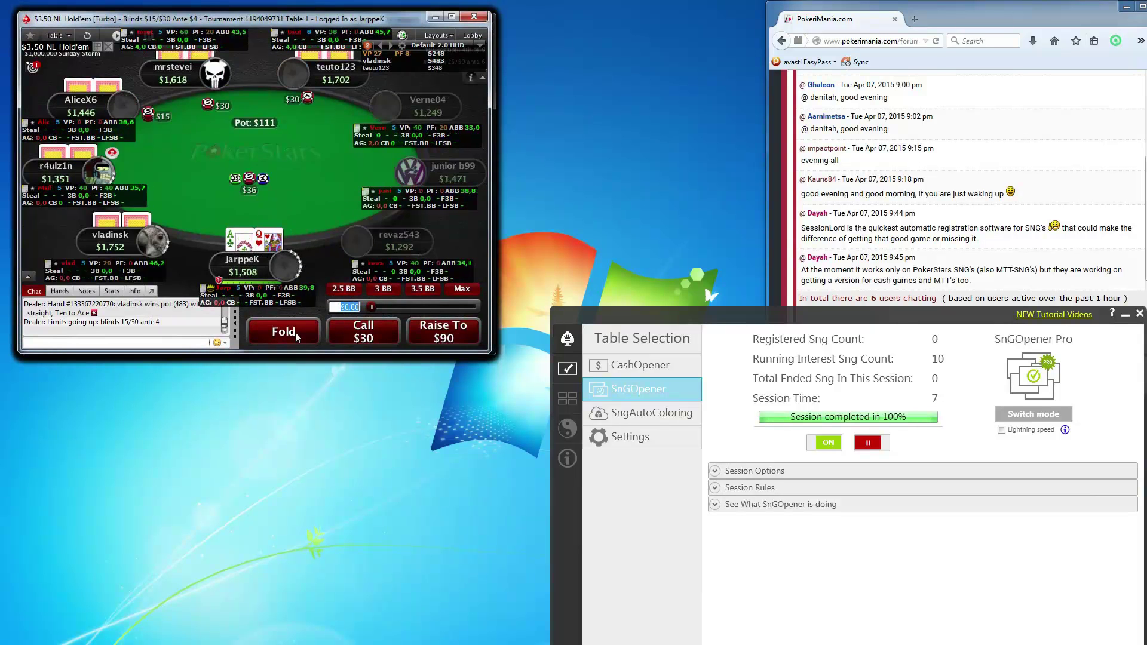
click(441, 332)
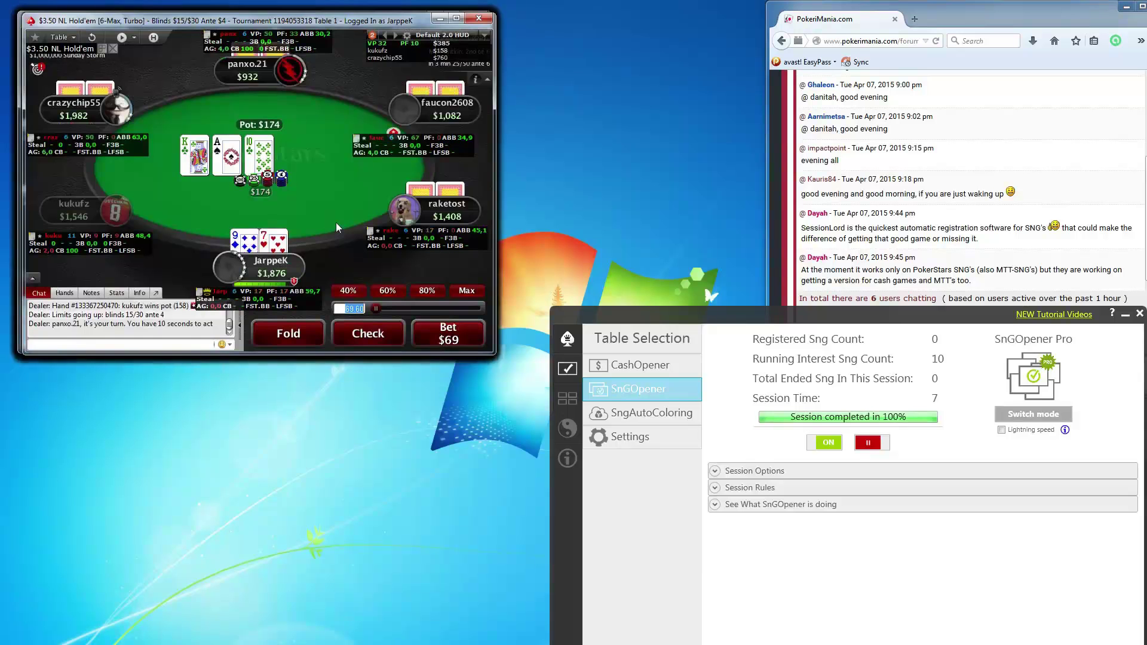
- Check the K-A-10 flop with 9-7 and bet $180 on the 8-Q-6 flop with K-Q
click(367, 336)
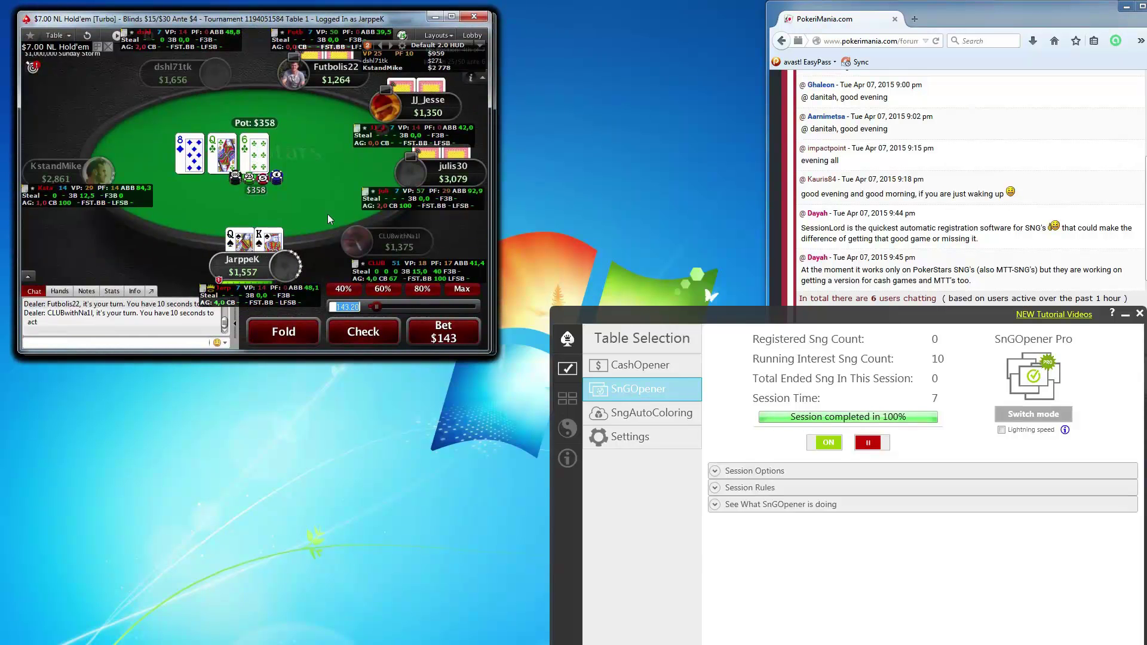
text(180)
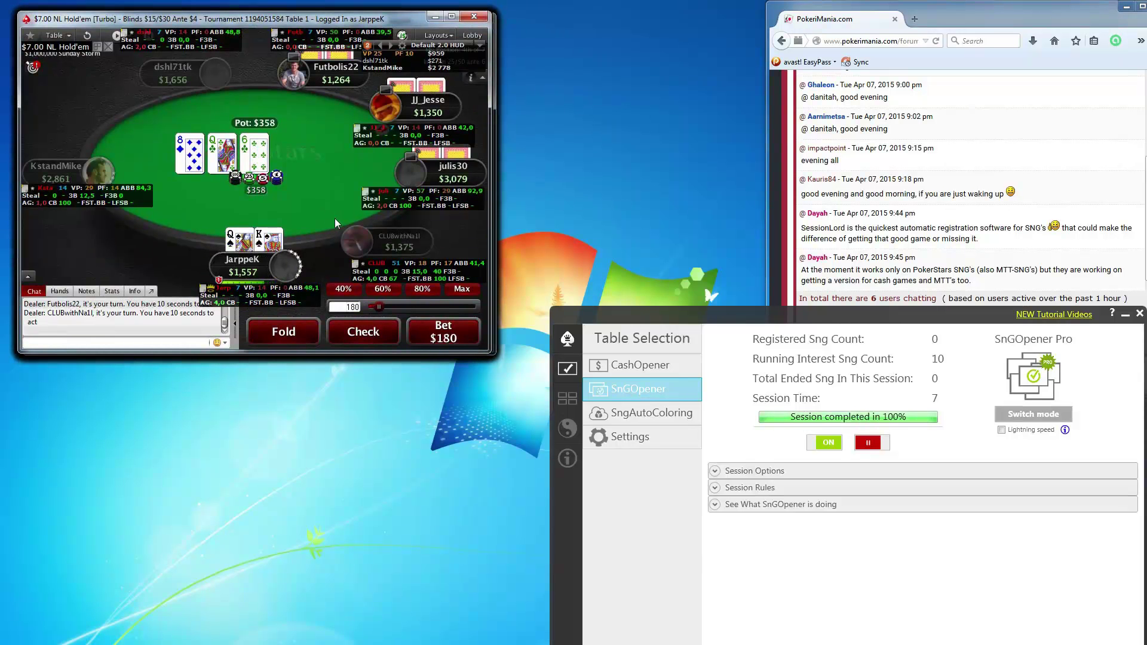
key(Return)
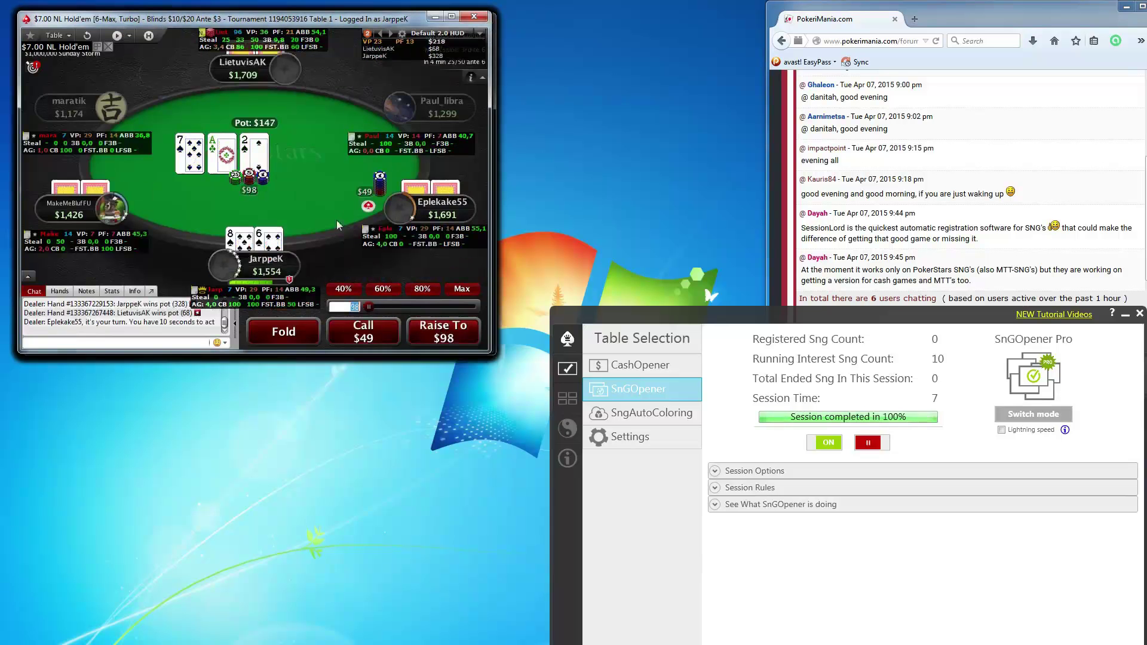
- Call the $49 bet on the 7-A-2 flop with 8-6 and raise to $75 preflop with Q-10 and 8-7
click(363, 331)
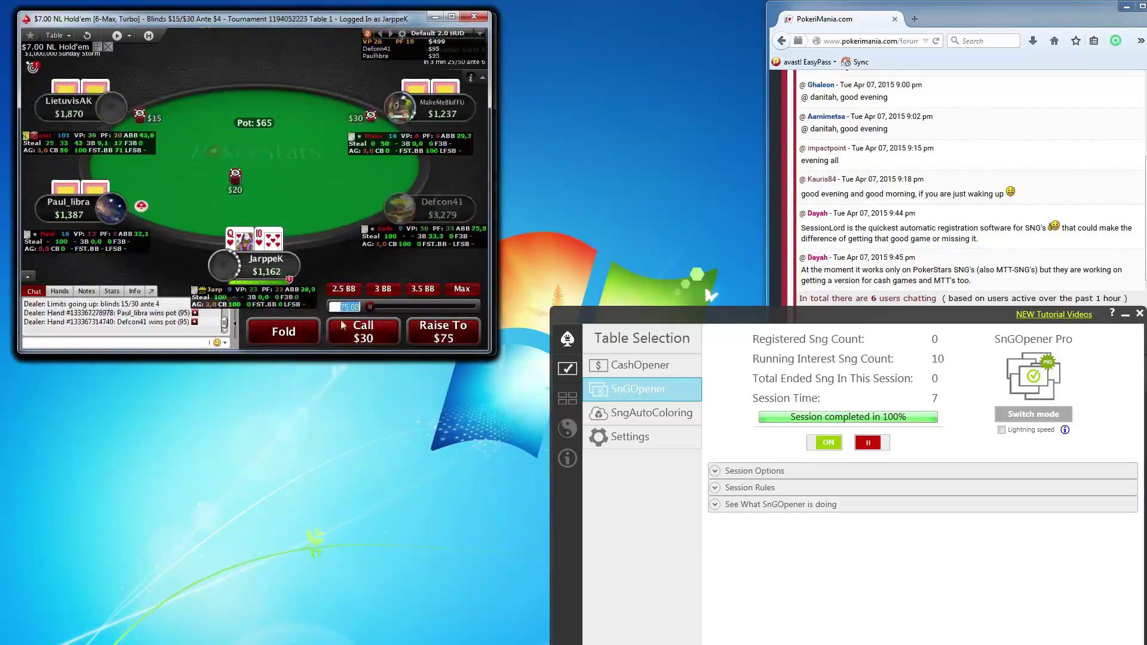
click(445, 335)
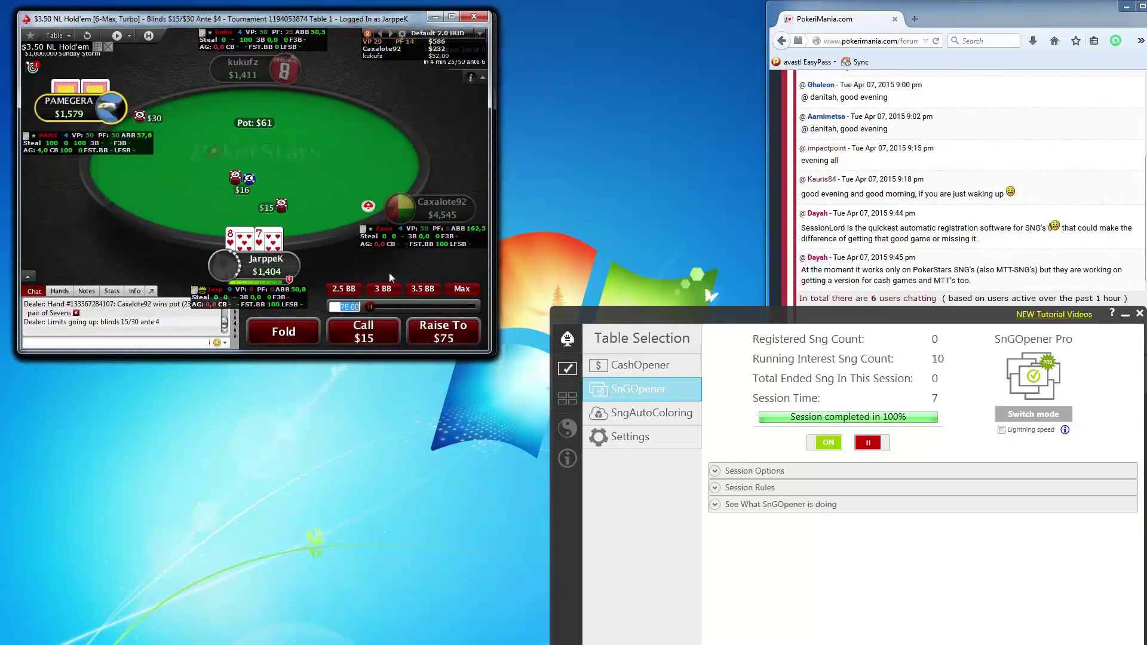
click(462, 344)
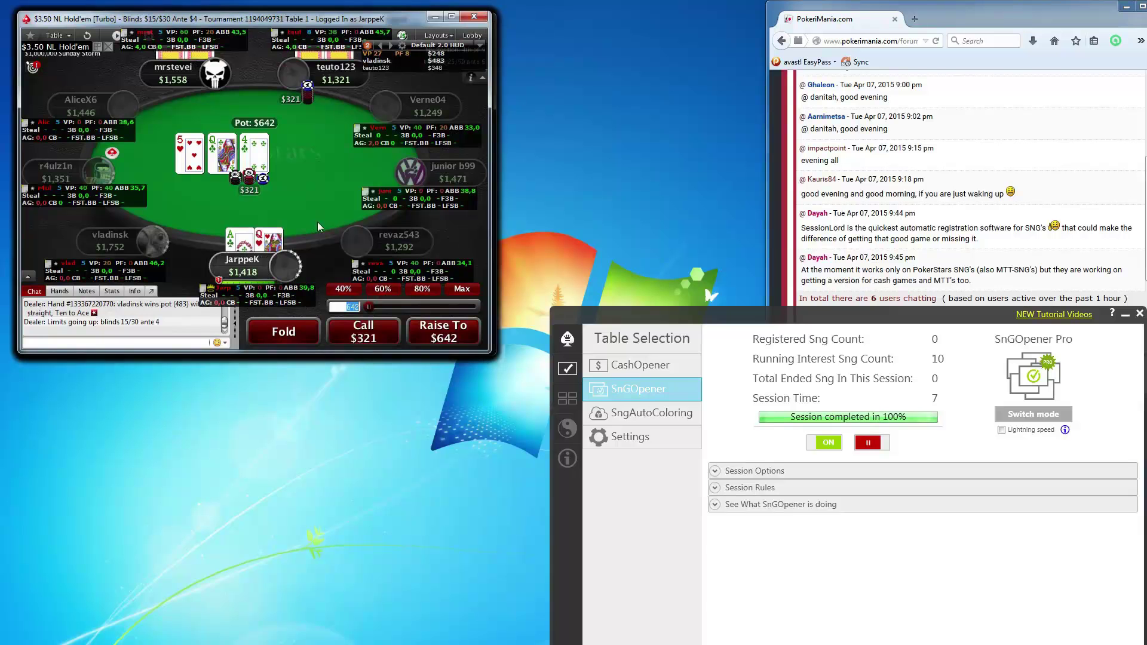
- Call the $321 flop bet with A-Q, and go all in with K-Q, moving that table below the stack
click(363, 332)
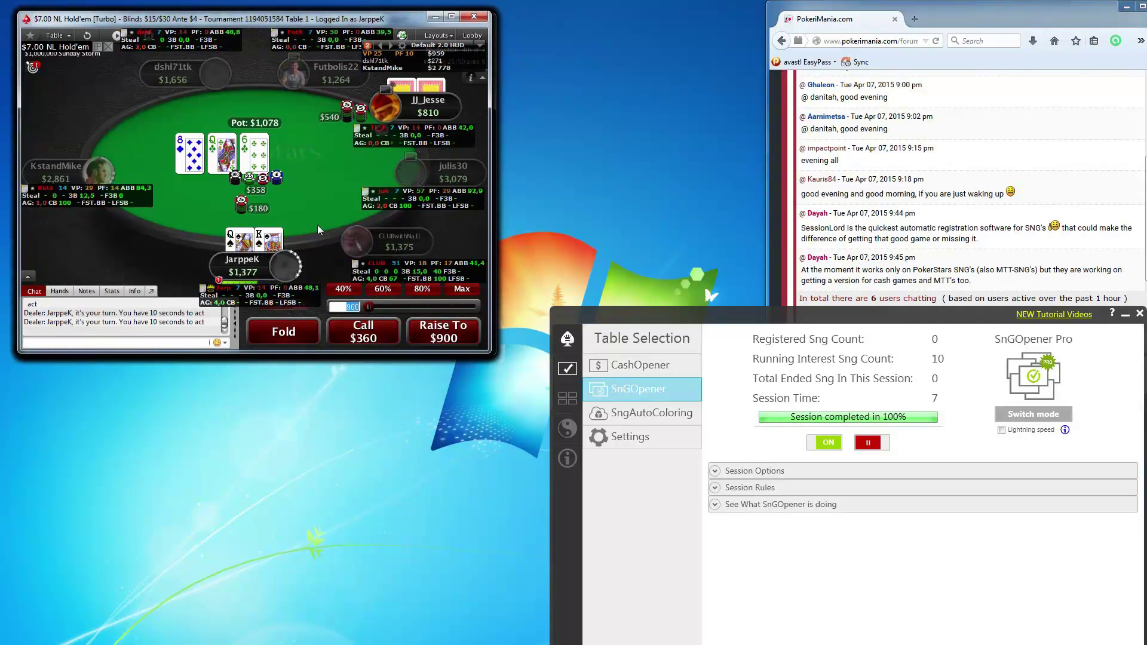
drag(343, 21, 347, 358)
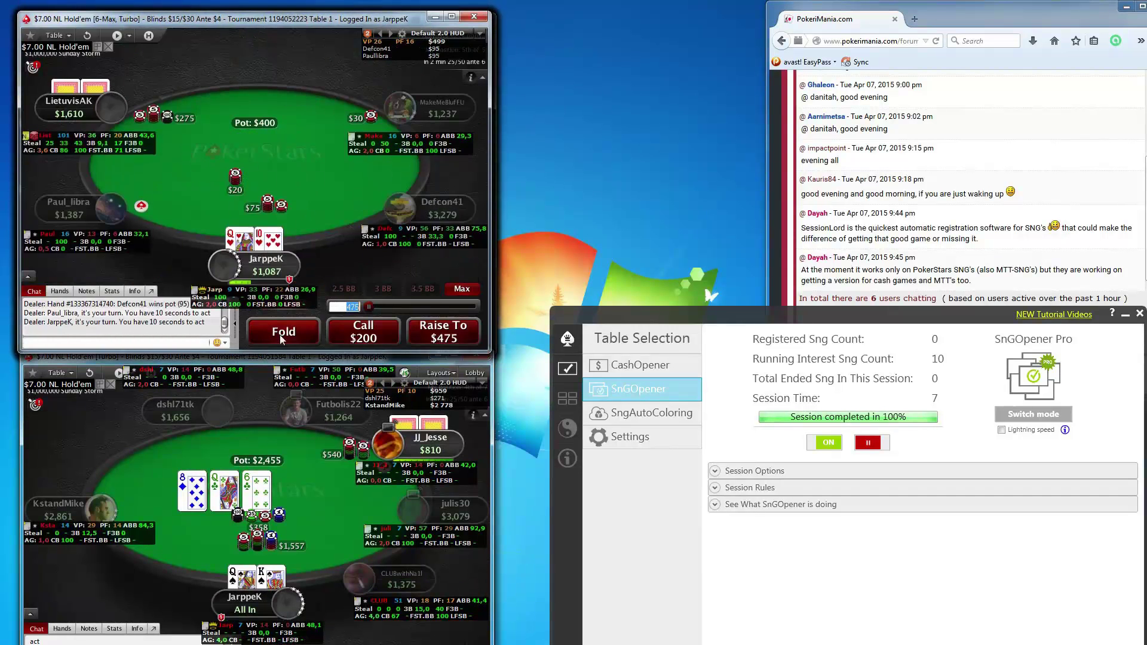
- Fold Q-10 preflop and 8-6 on the 7-A-2-7 turn, and raise to $75 preflop with K-10
click(296, 330)
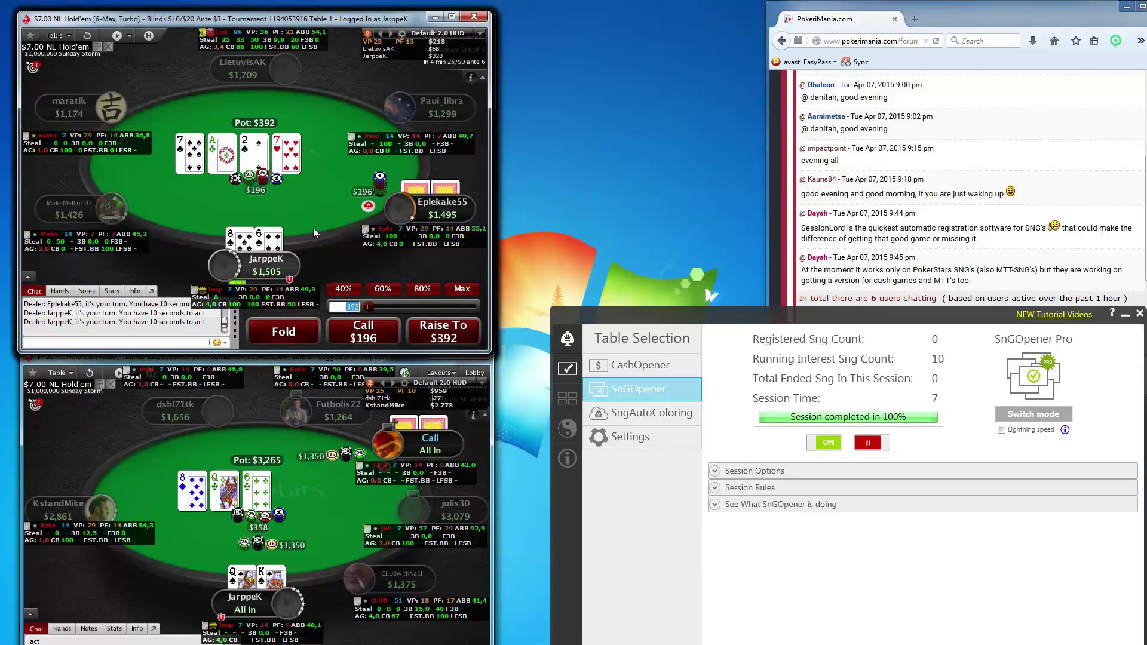
click(296, 329)
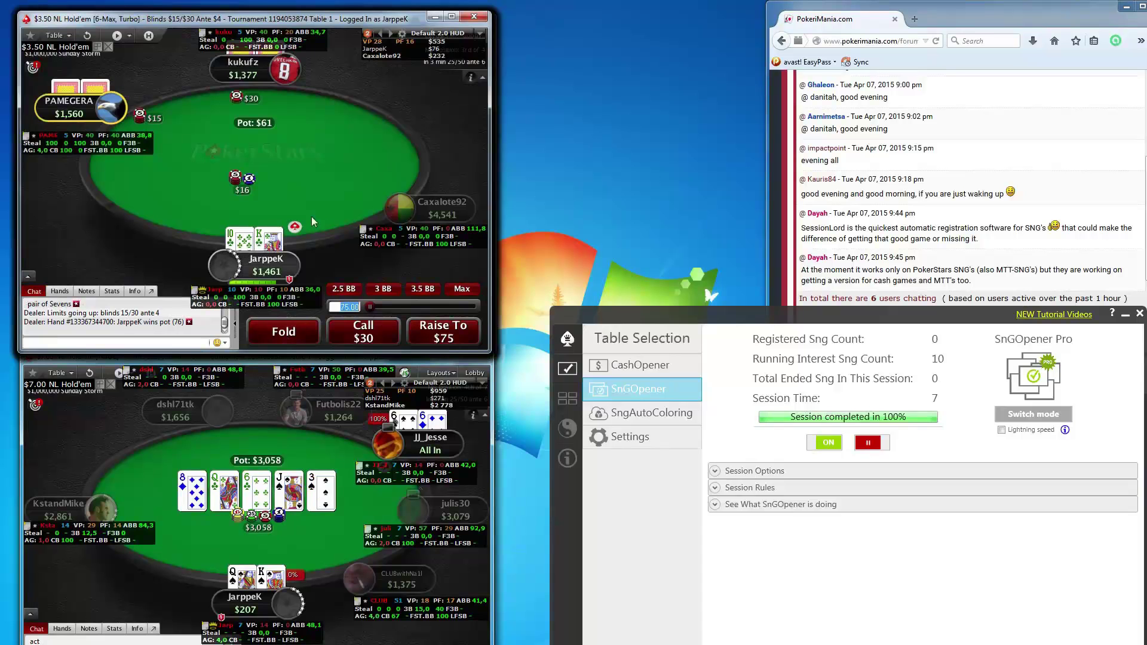
click(418, 327)
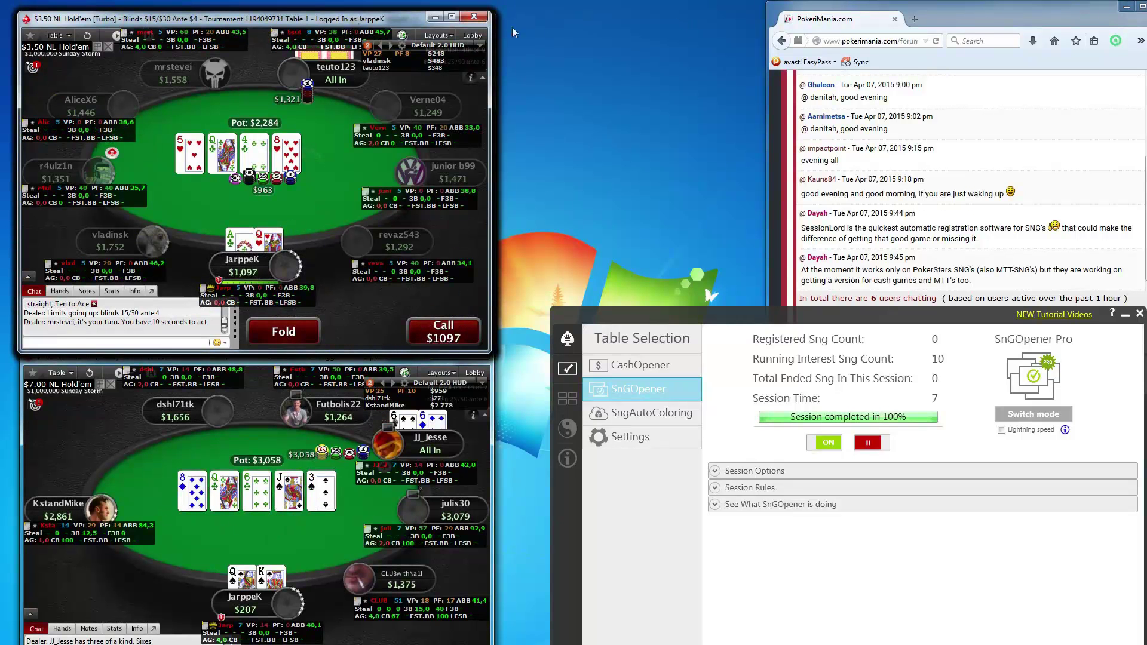
- Call all in for $1,097 with A-Q, moving that table below the stack, and fold K-4 preflop
drag(382, 19, 387, 366)
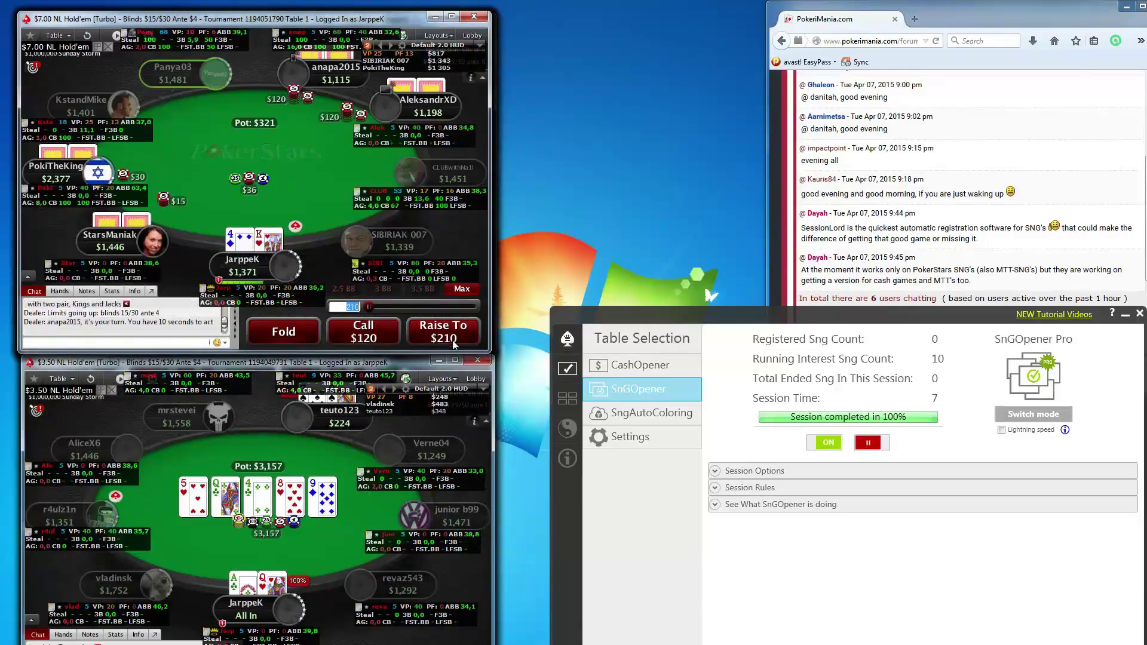
click(292, 327)
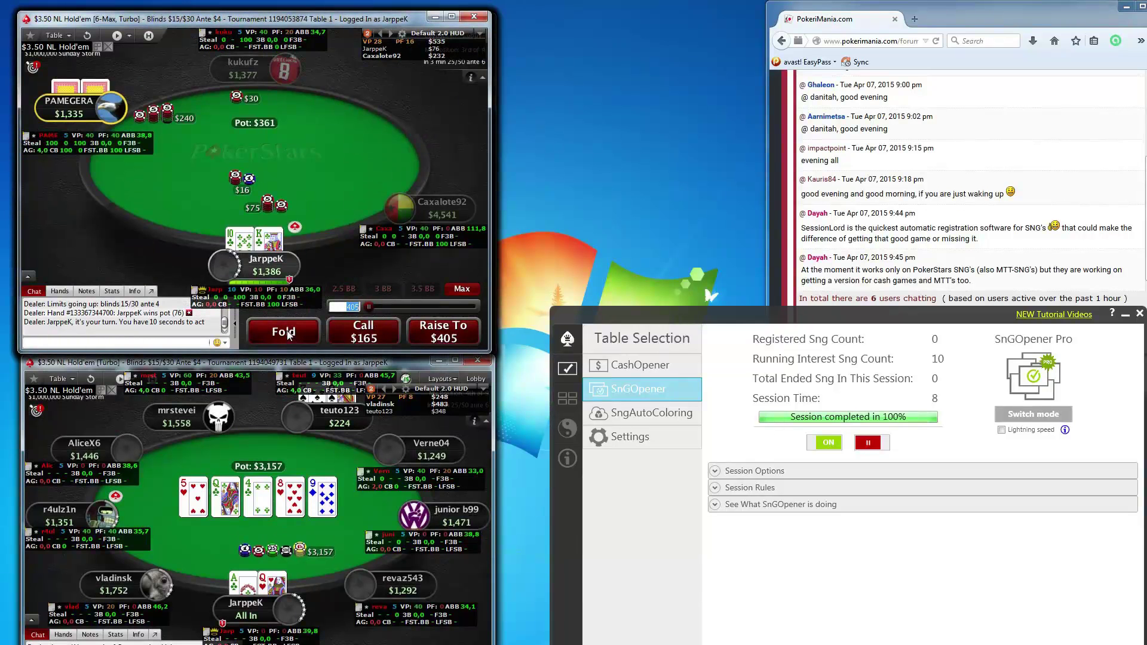
- Move the two tables with finished all-in hands back up into the main table stack
drag(286, 363, 285, 22)
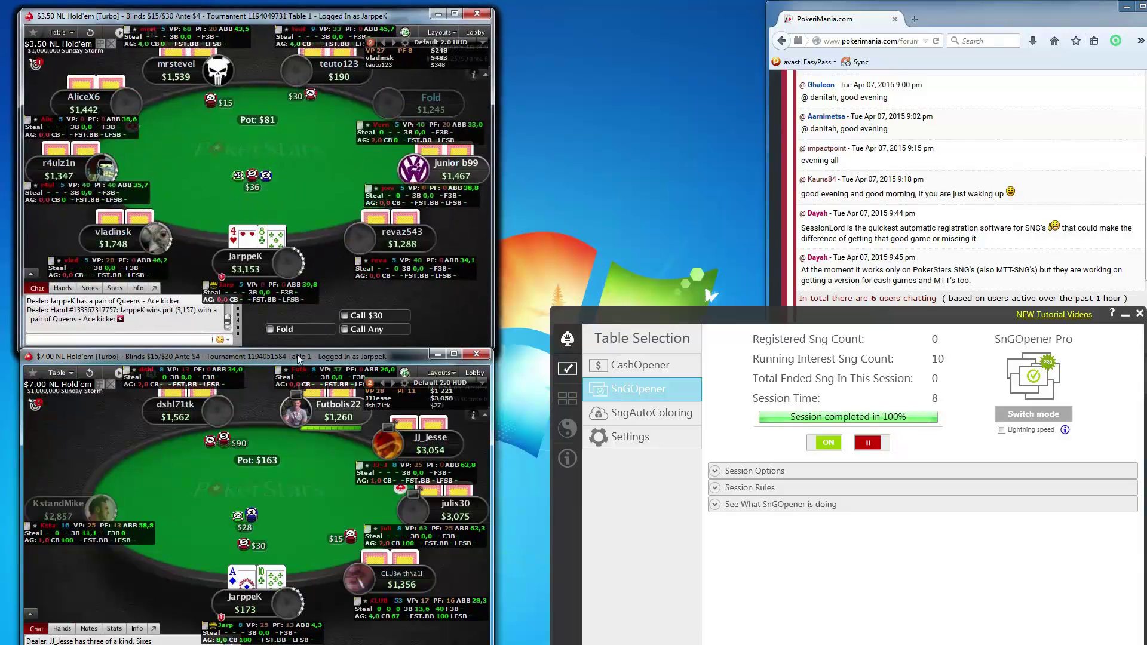
drag(299, 356, 297, 18)
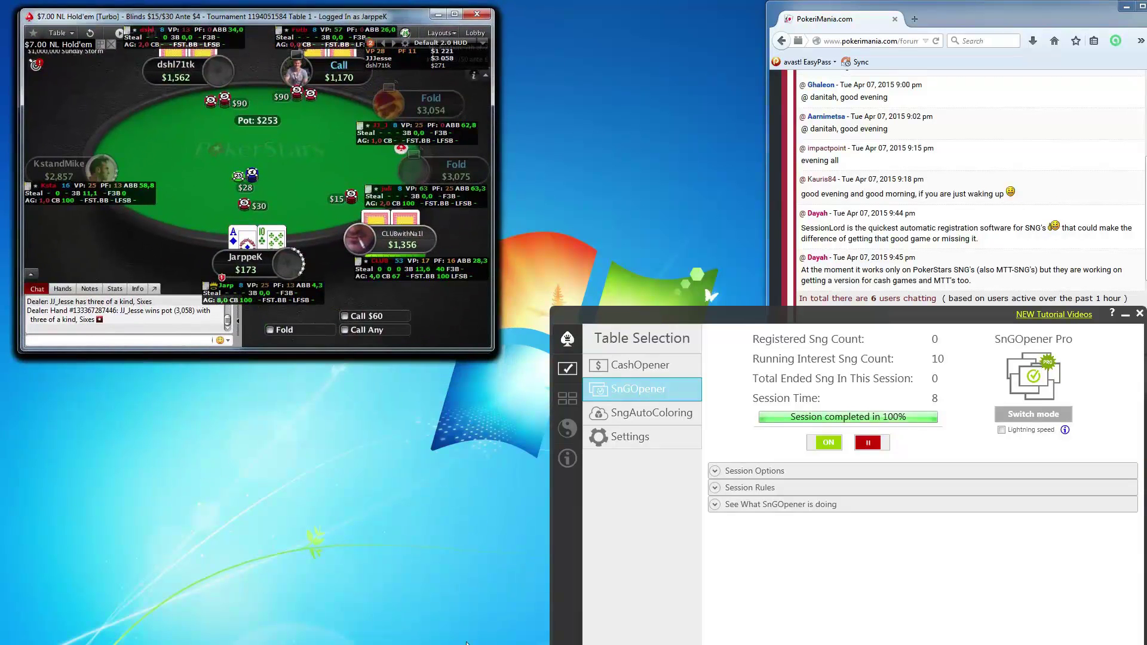
click(974, 633)
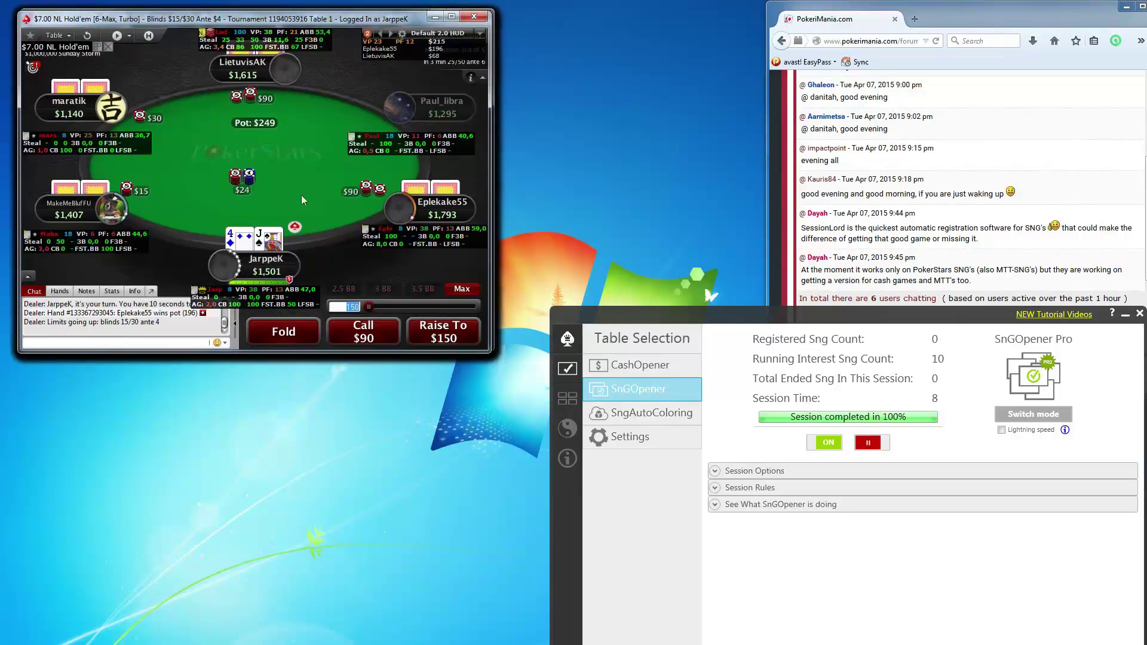
- Fold J-4 preflop and call the $165 reraise with K-10, keeping that table below the stack
click(284, 333)
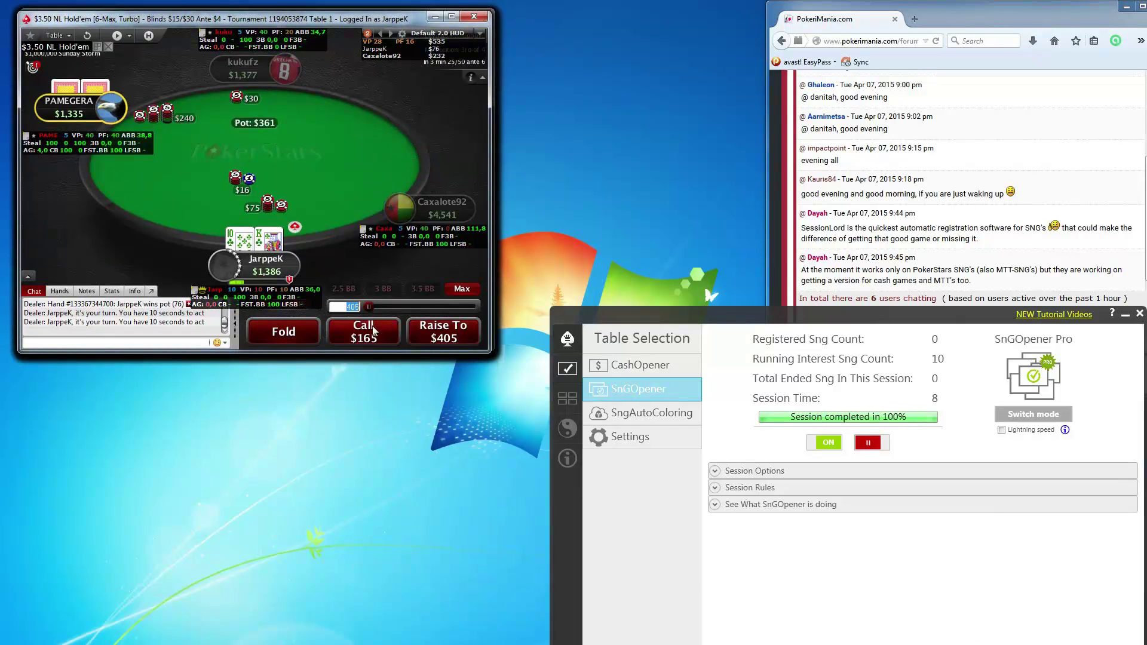
key(c)
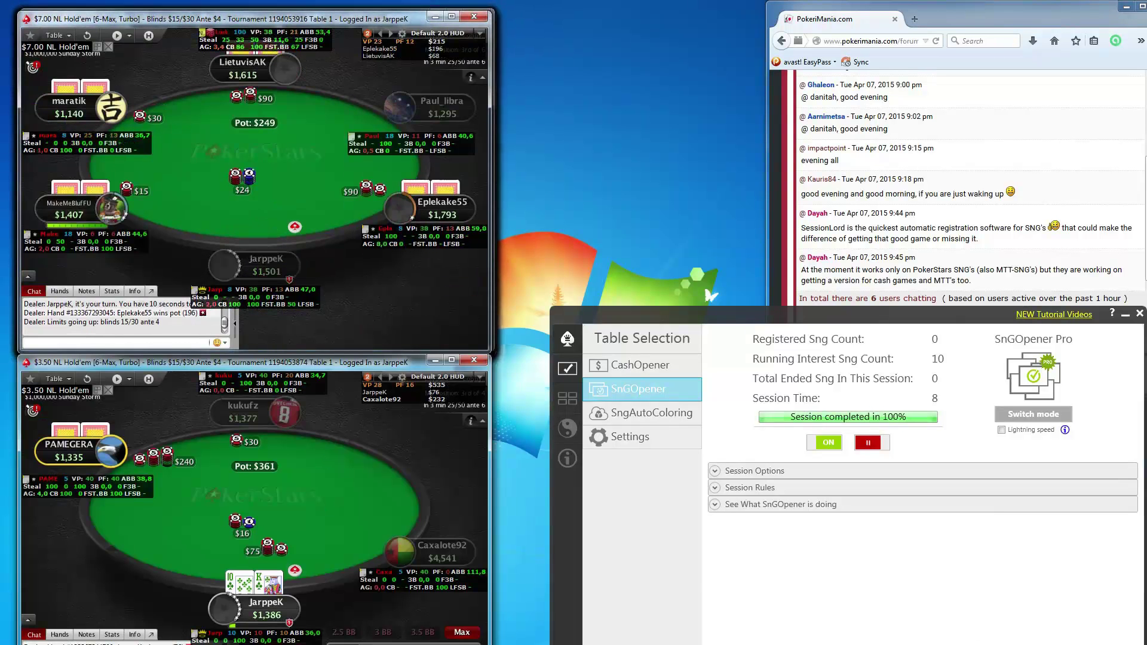
click(444, 336)
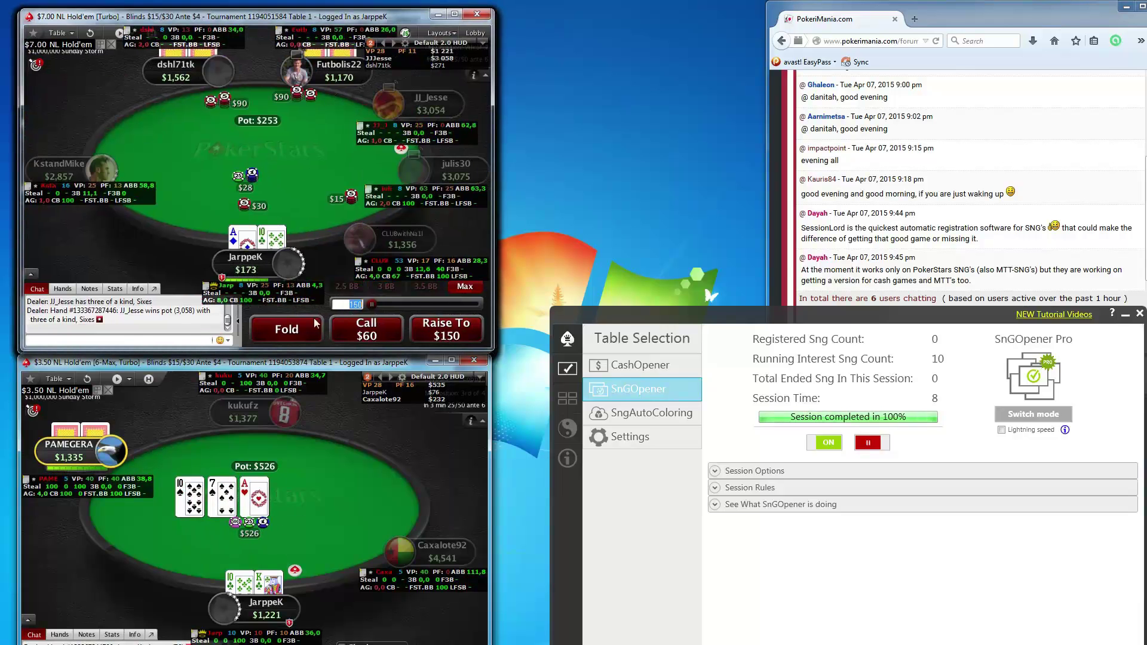
- Raise all in preflop with A-10 from the $173 stack, using the maximum bet size
click(466, 285)
click(452, 328)
key(f)
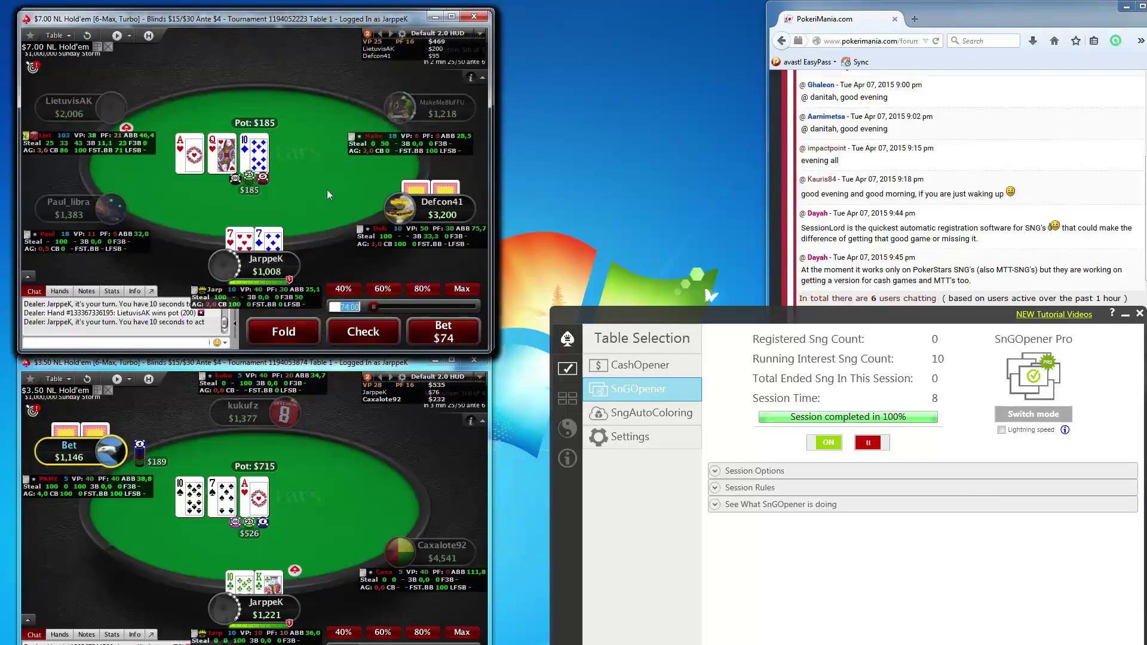
- Check the A-Q-10 flop with pocket sevens and call the $189 bet on the 10-7-A flop with K-10
key(c)
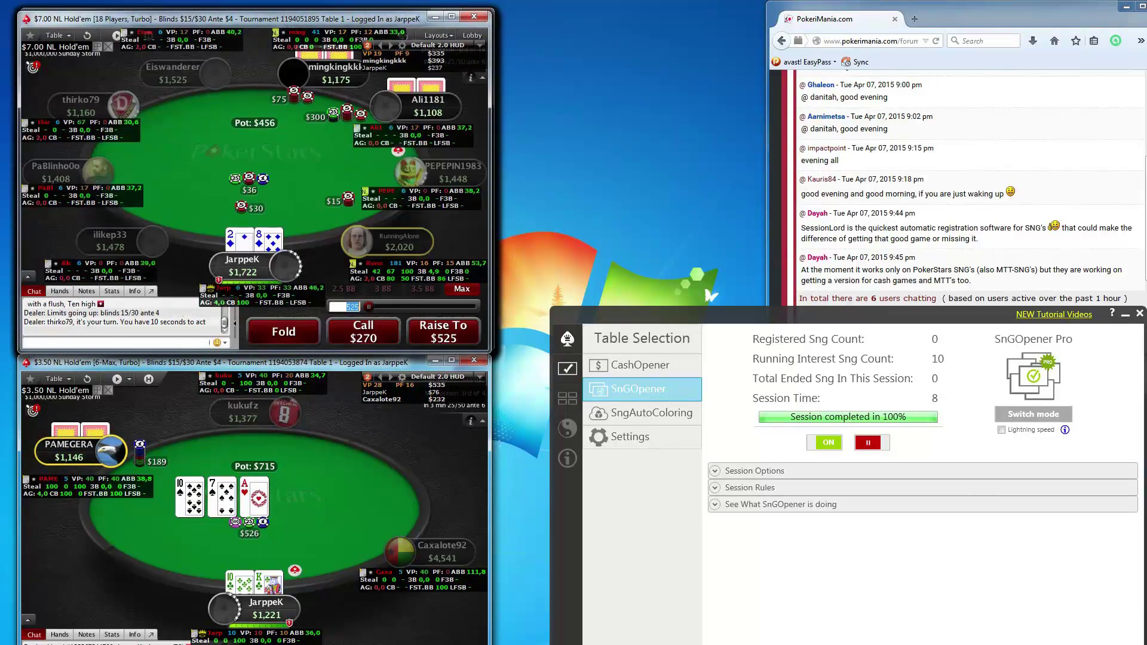
key(c)
- Fold 8-2 and pocket fours preflop, and fold pocket sevens on the turn facing a $90 bet
key(f)
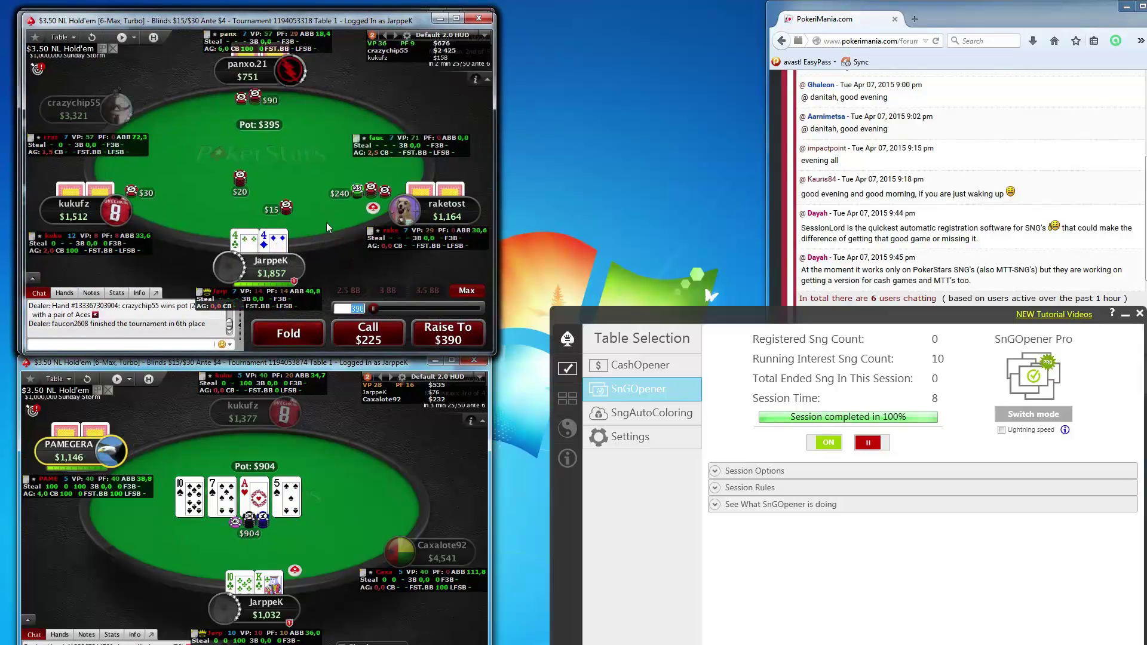
click(296, 335)
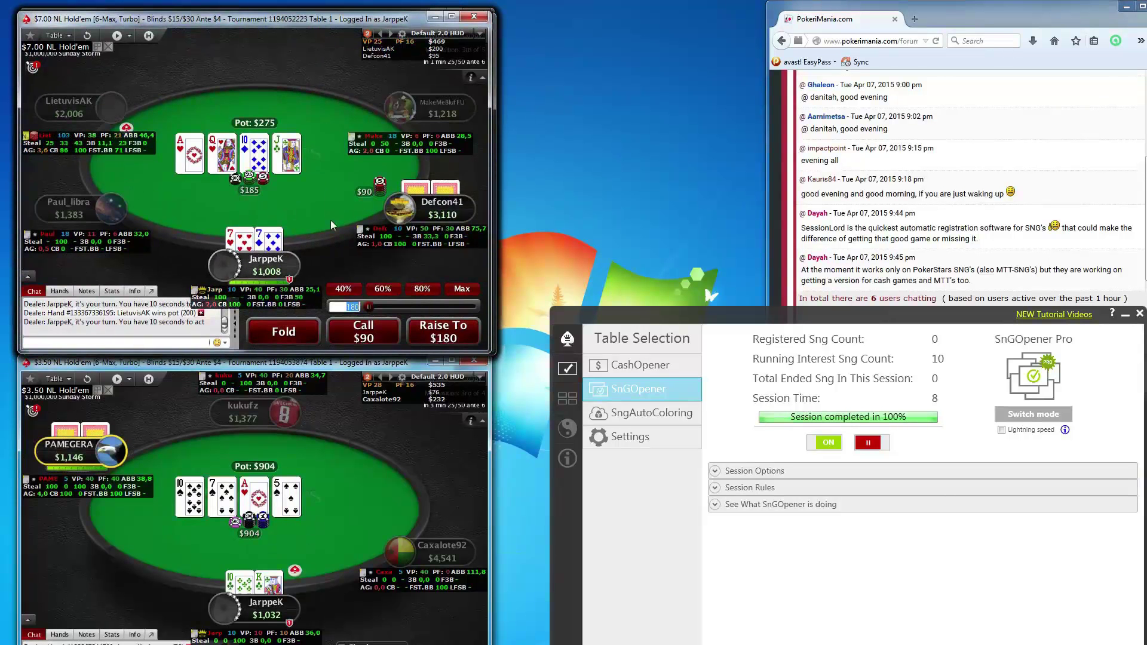
click(286, 332)
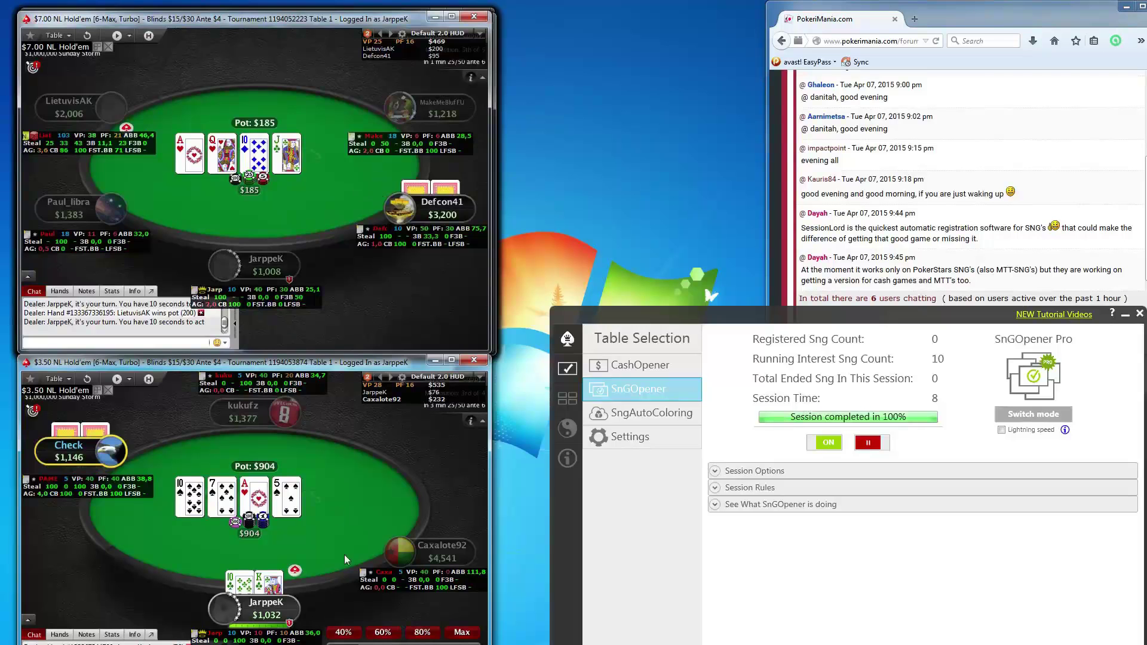
- Fold K-4 preflop facing a $75 raise and raise to $75 preflop with A-10 on the knockout table
click(285, 334)
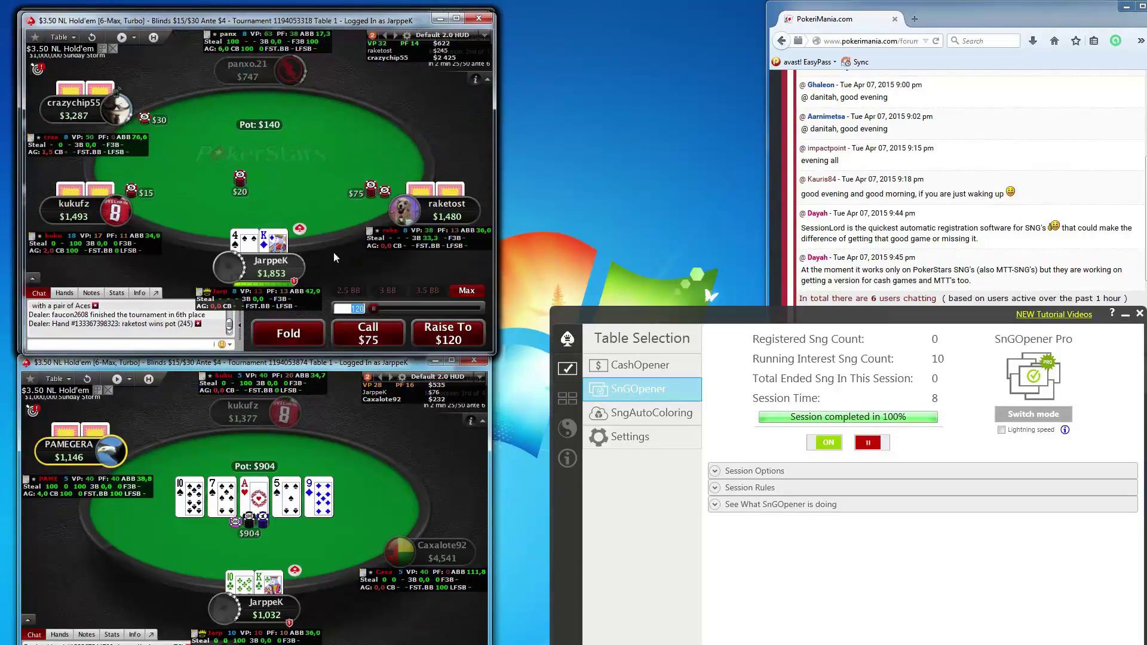
click(297, 333)
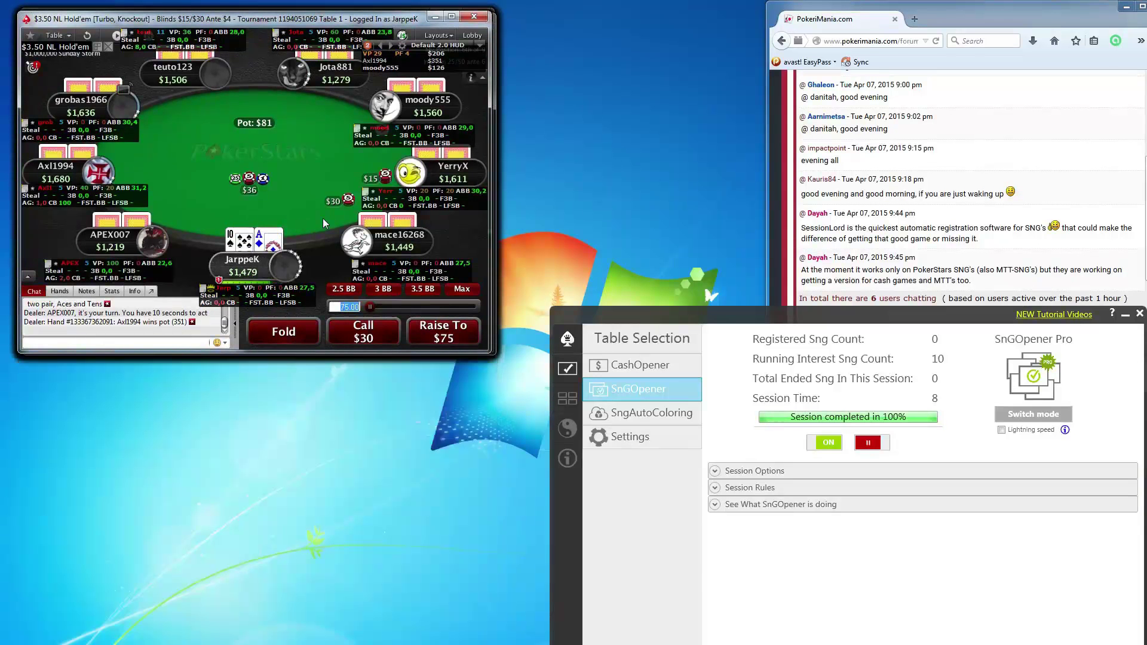
click(445, 339)
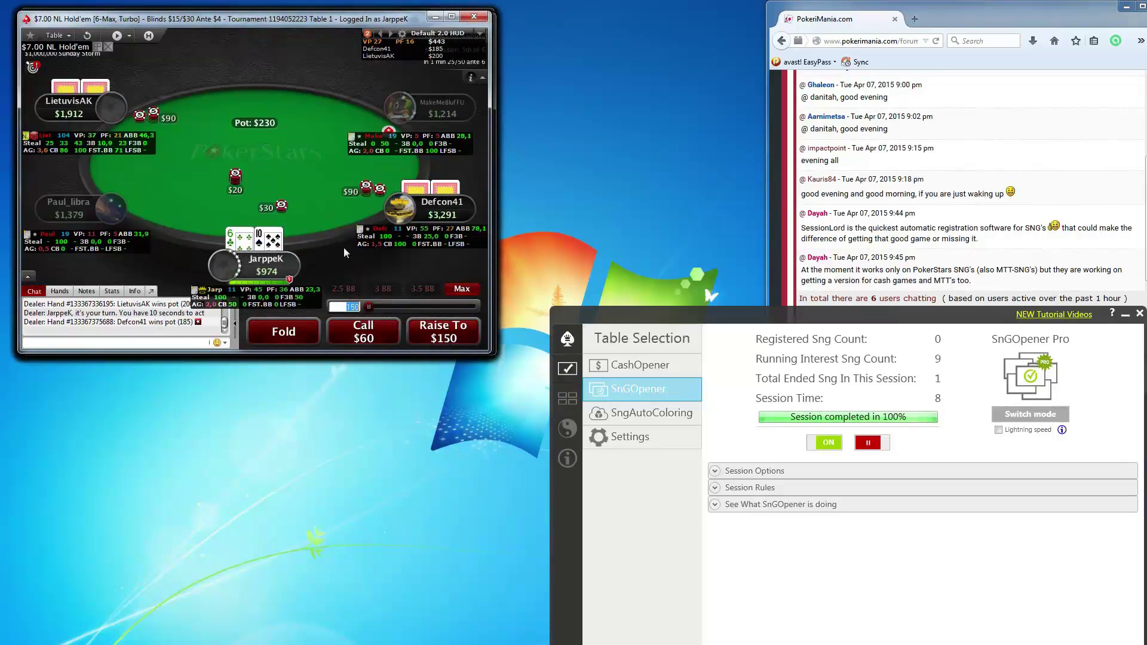
- Raise to $75 preflop with K-10, and fold 10-6, 7-3 and 8-5 preflop
click(281, 332)
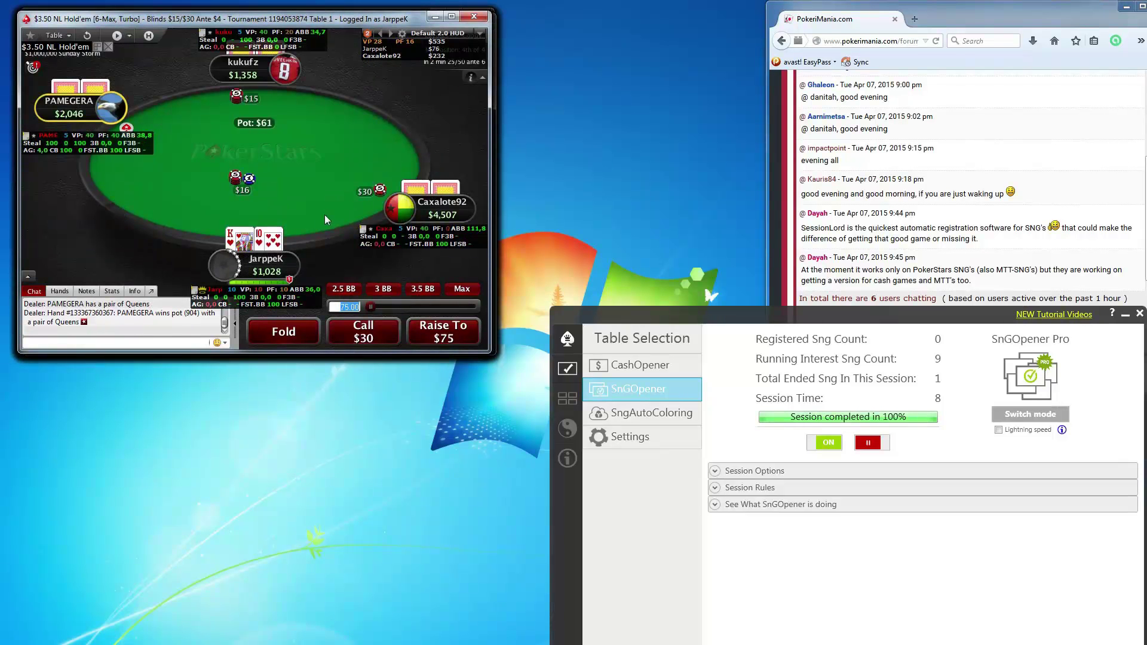
click(434, 338)
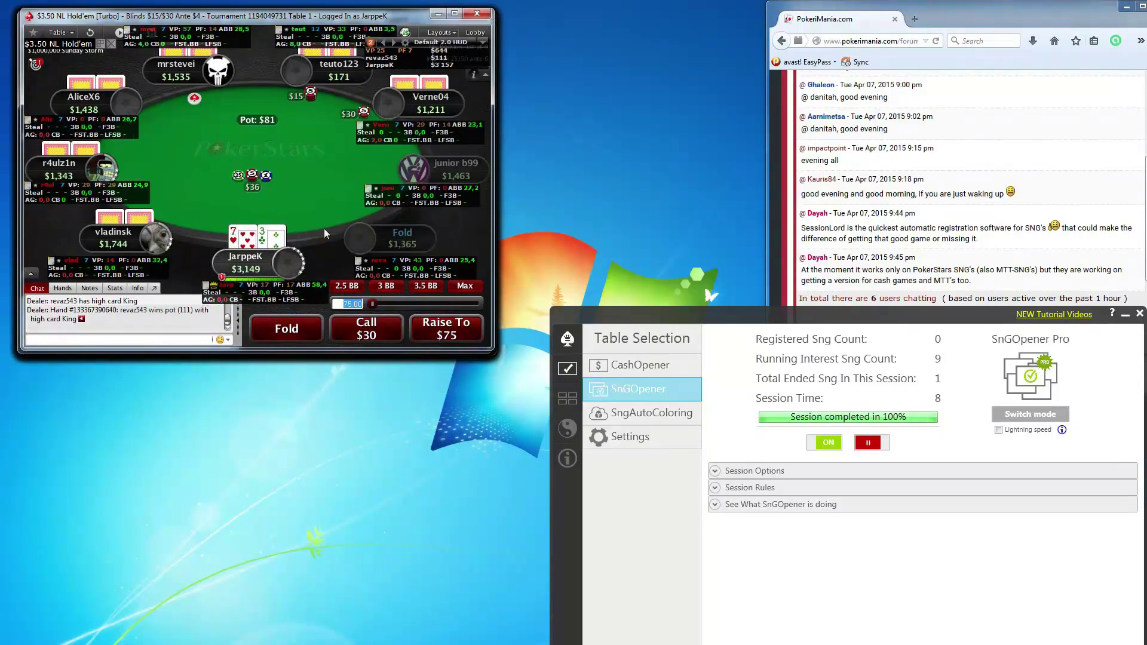
click(293, 328)
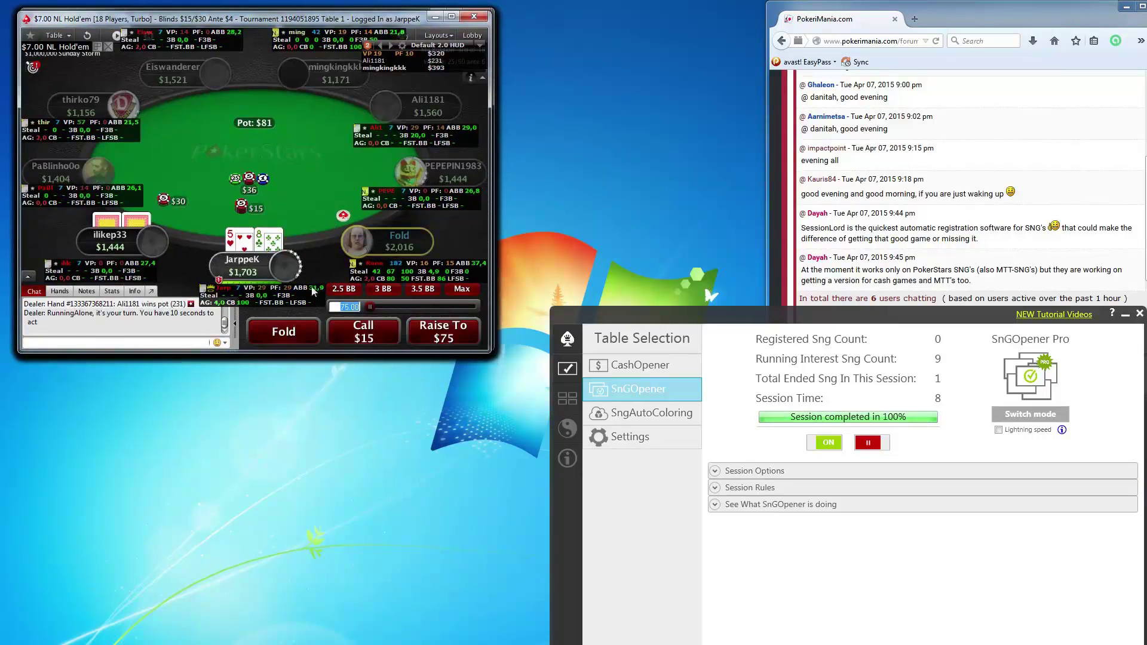
click(294, 331)
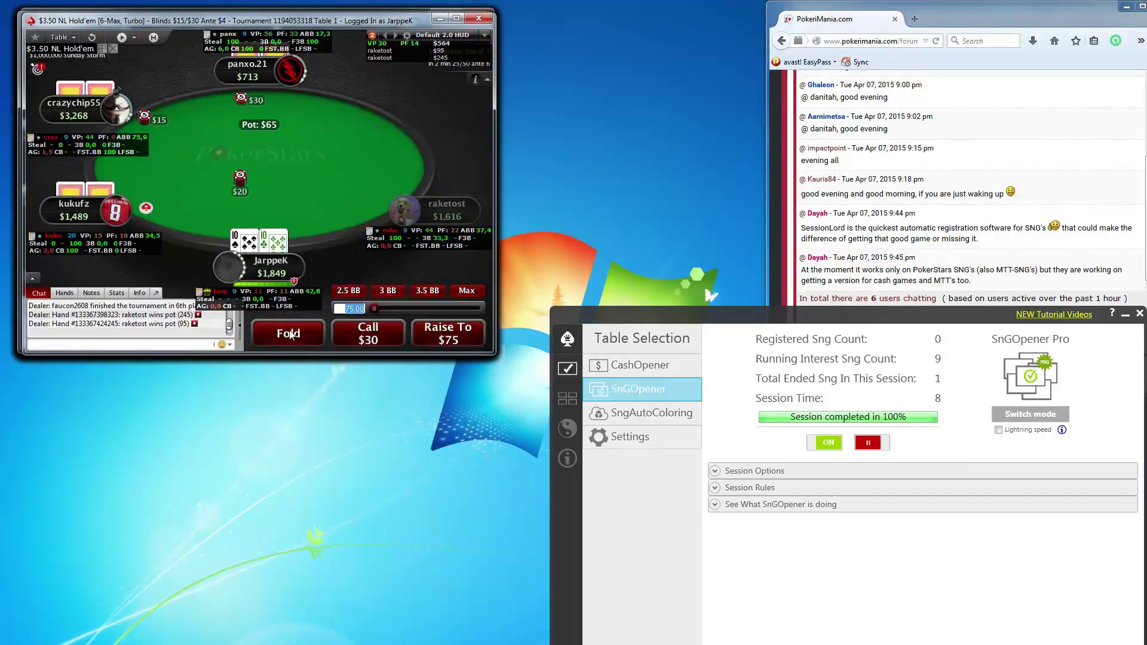
- Raise pocket tens to $75 preflop and bet $100 with them on the 3-5-5 flop, folding J-3 in between
click(290, 334)
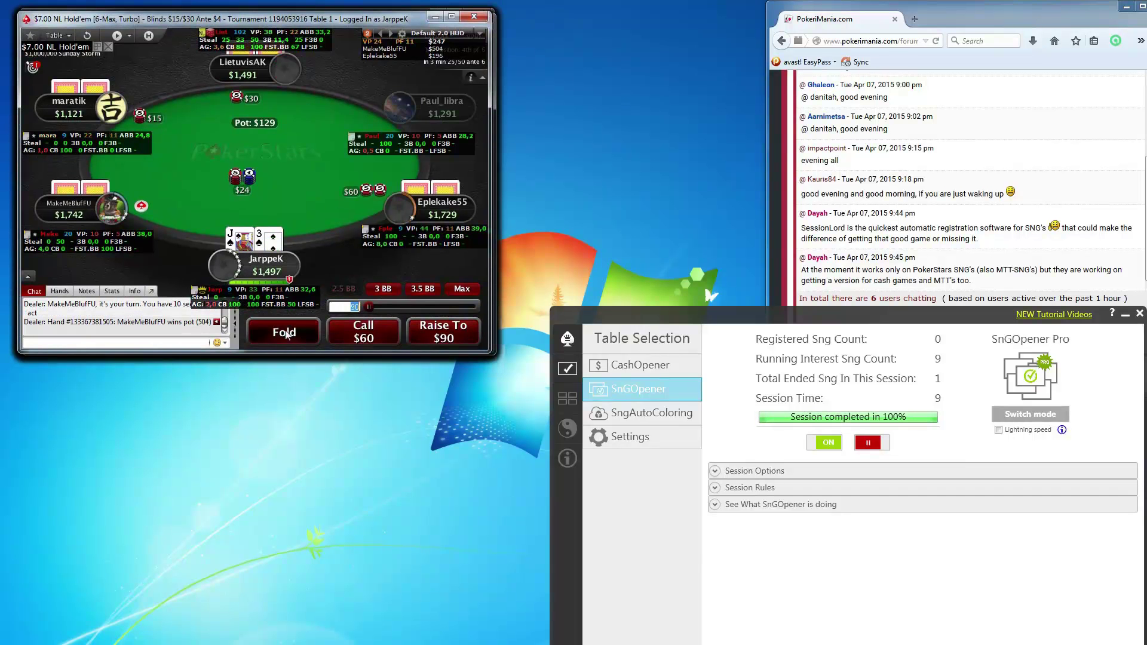
click(285, 333)
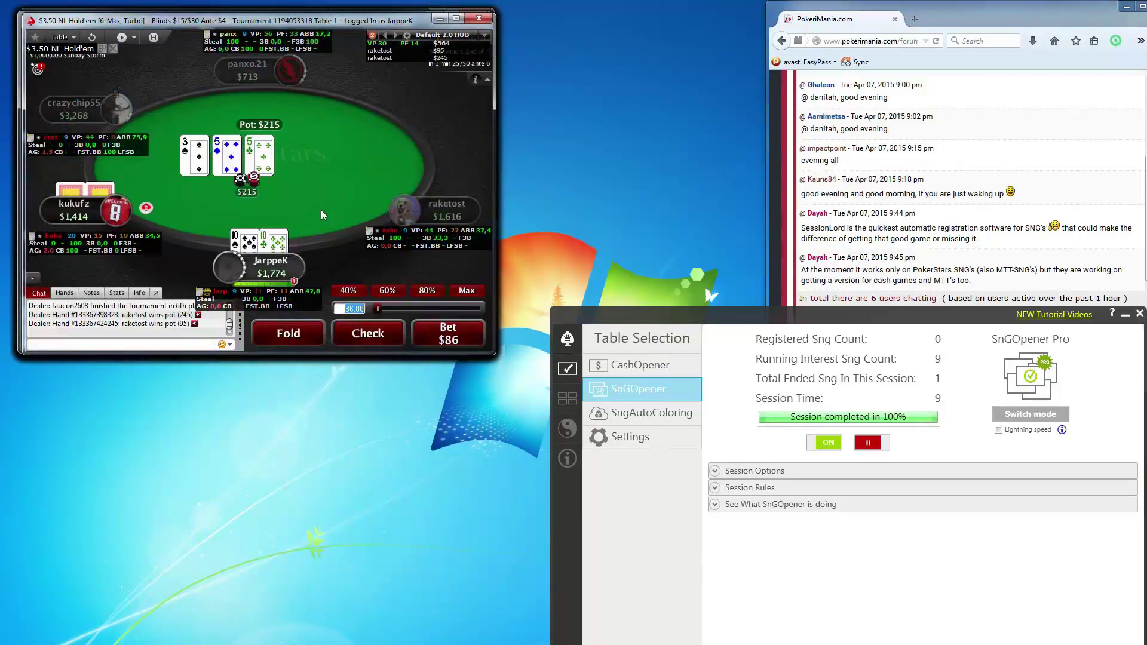
scroll(326, 213, down, 1)
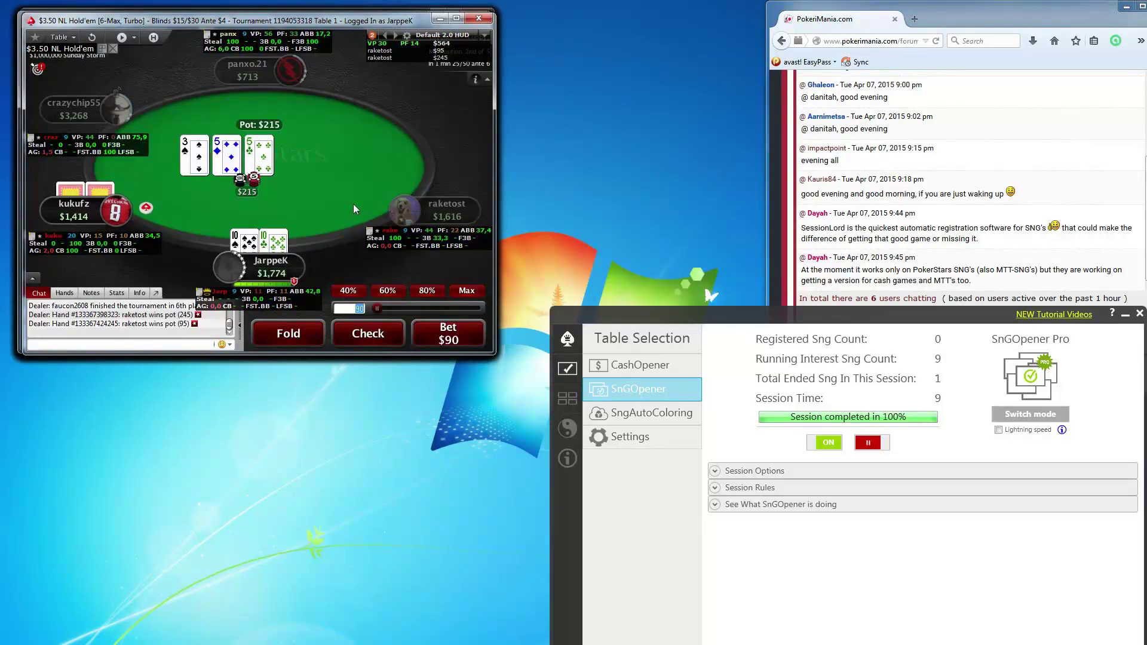
text(100)
key(Return)
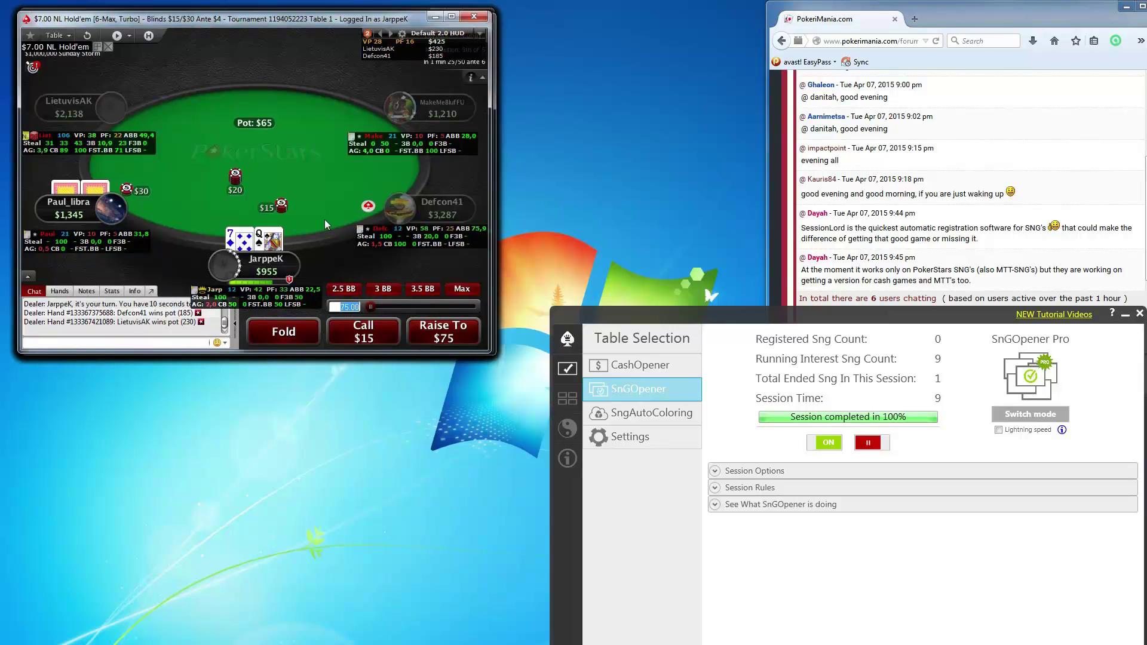
- Raise to $75 preflop with Q-7, and check A-10 on the flop and turn and pocket tens on the jack turn
key(f)
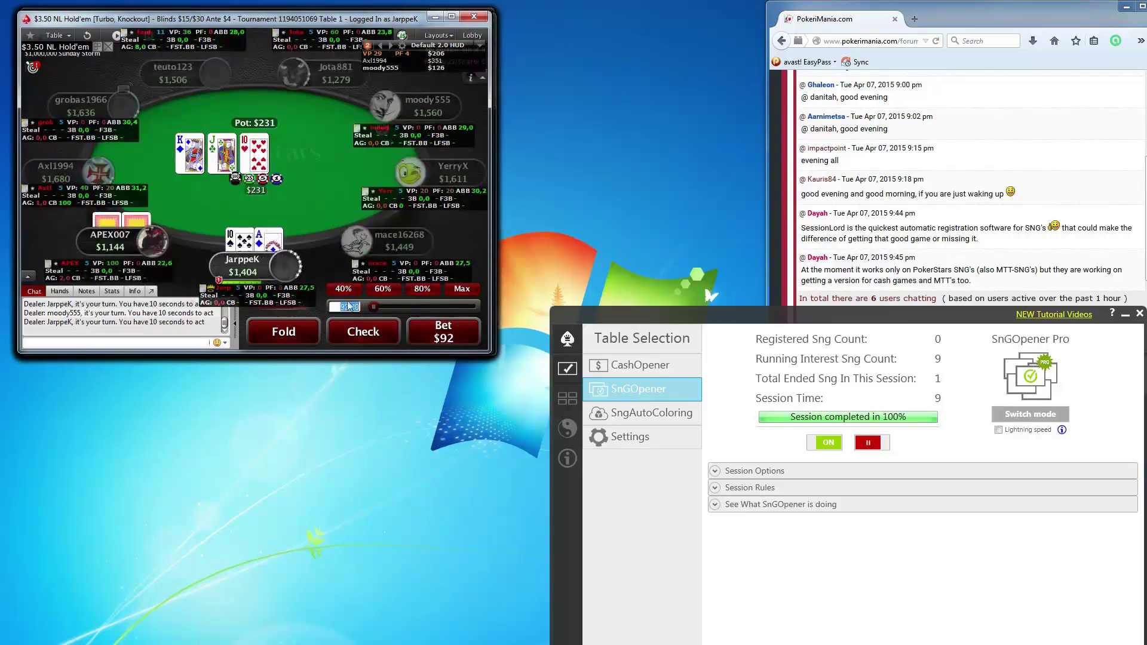
key(c)
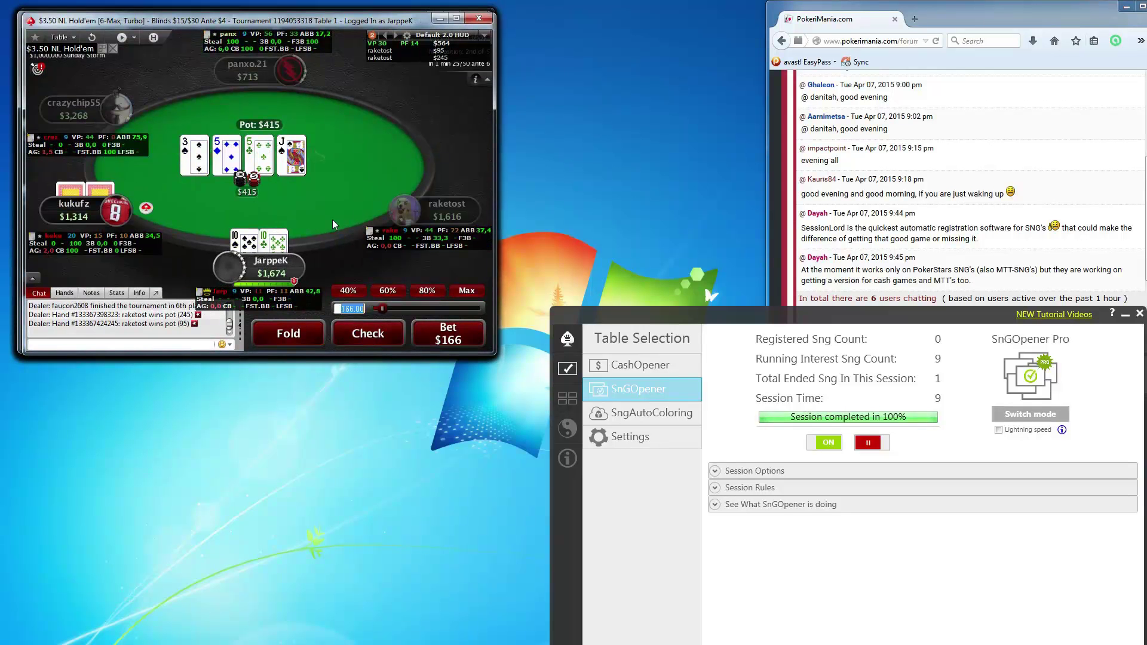
click(356, 330)
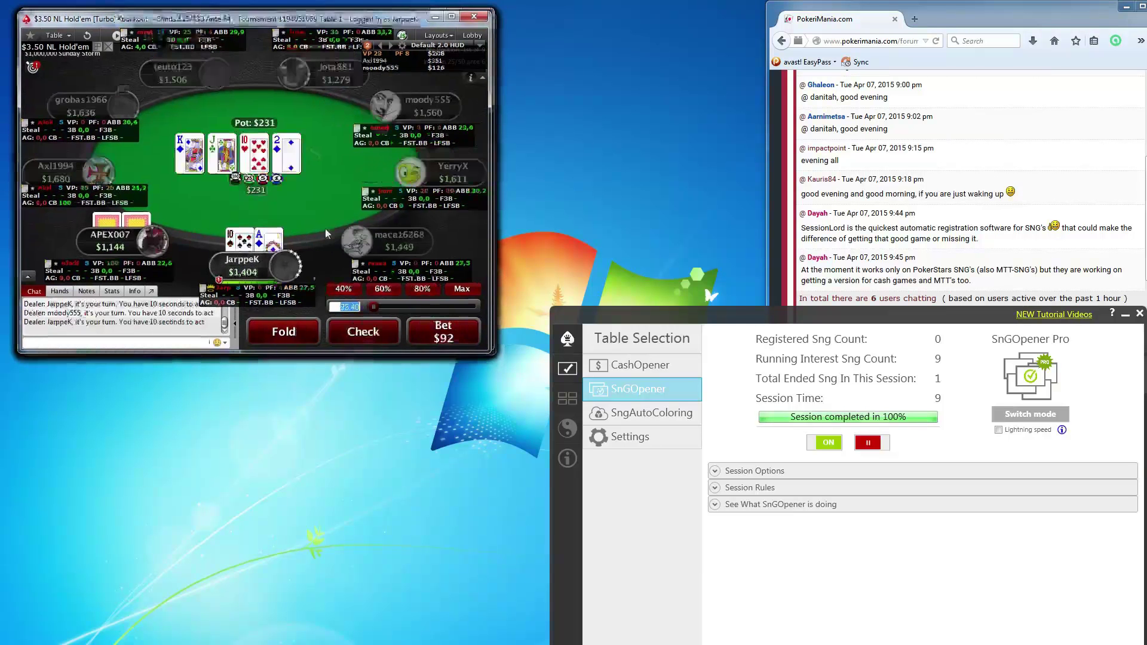
click(363, 330)
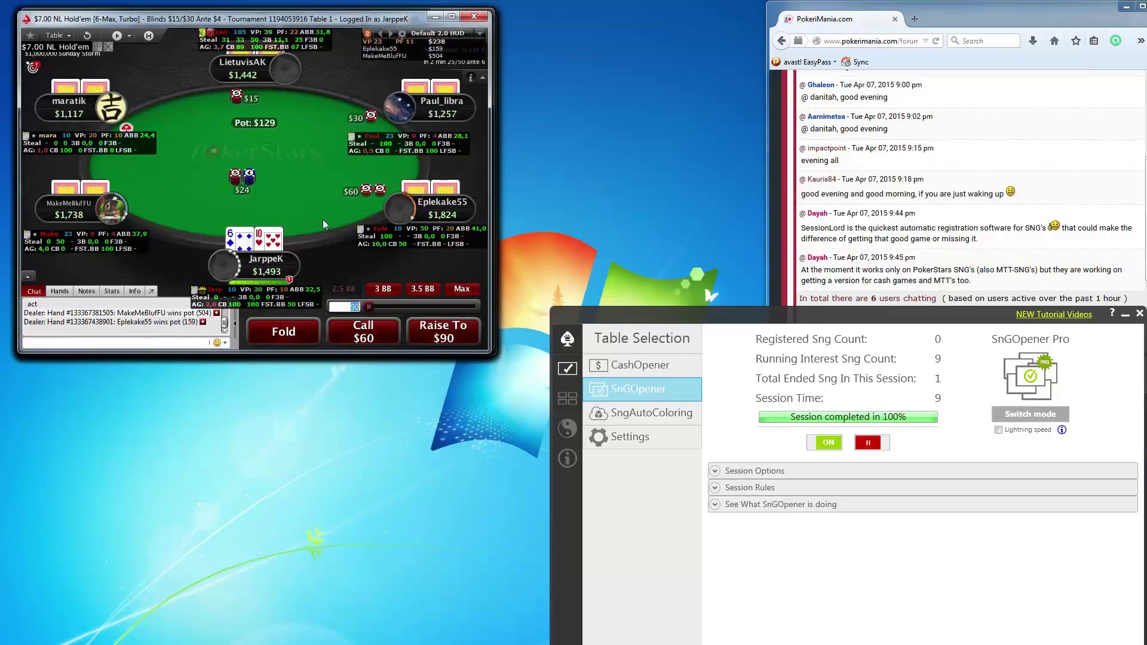
- Fold 10-6, 10-3 and Q-4 preflop, and bet $150 with pocket tens on the river
click(293, 335)
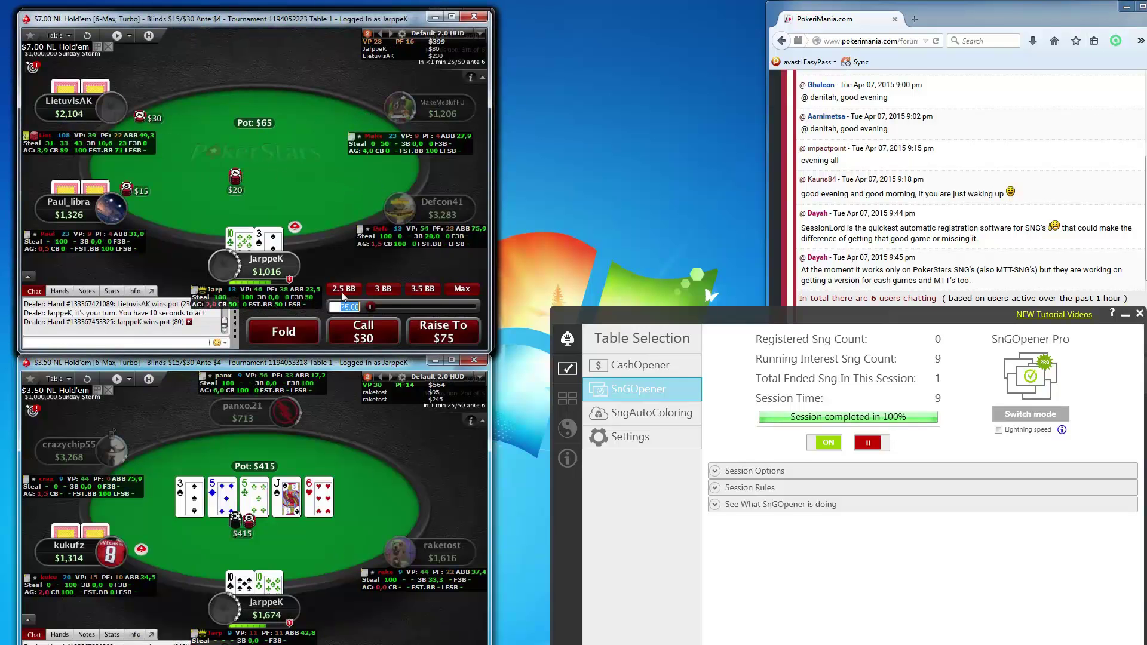
click(303, 316)
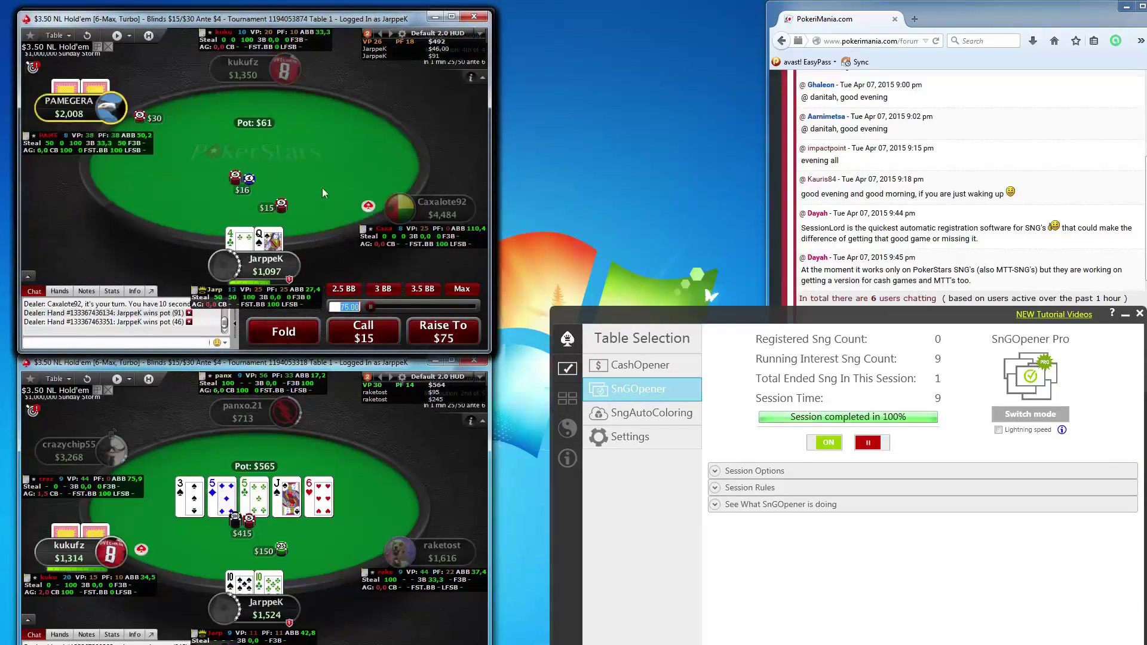
click(291, 326)
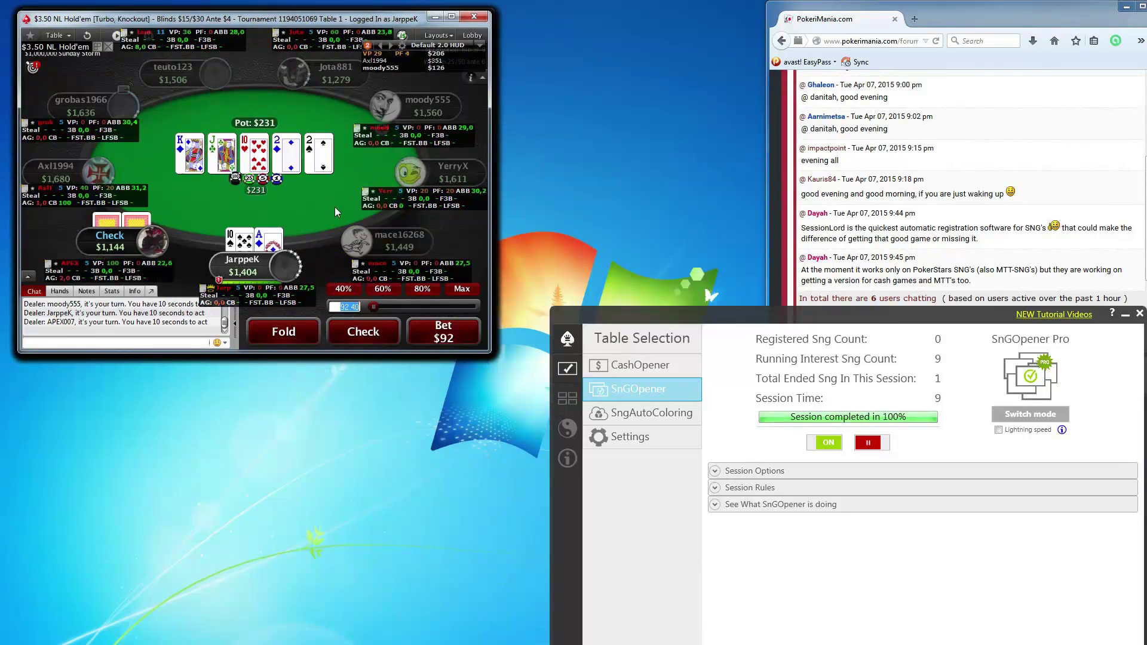
- Check A-10 on the K-J-10-2-2 river, and raise K-Q to $75 preflop, folding it to the $210 re-raise
click(291, 334)
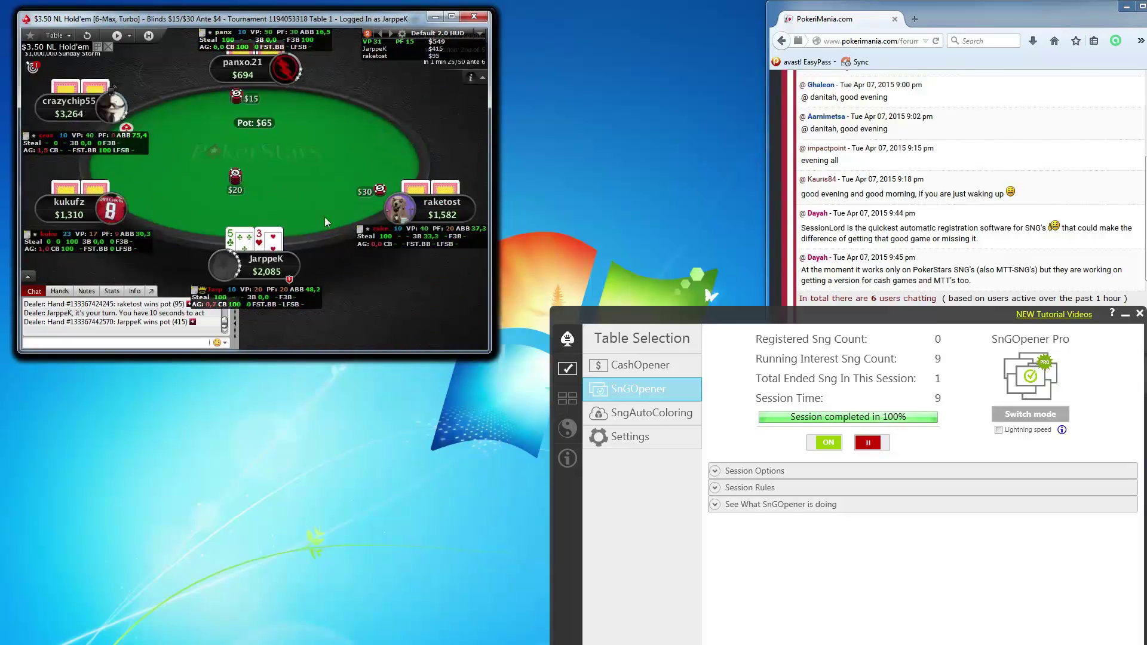
click(447, 335)
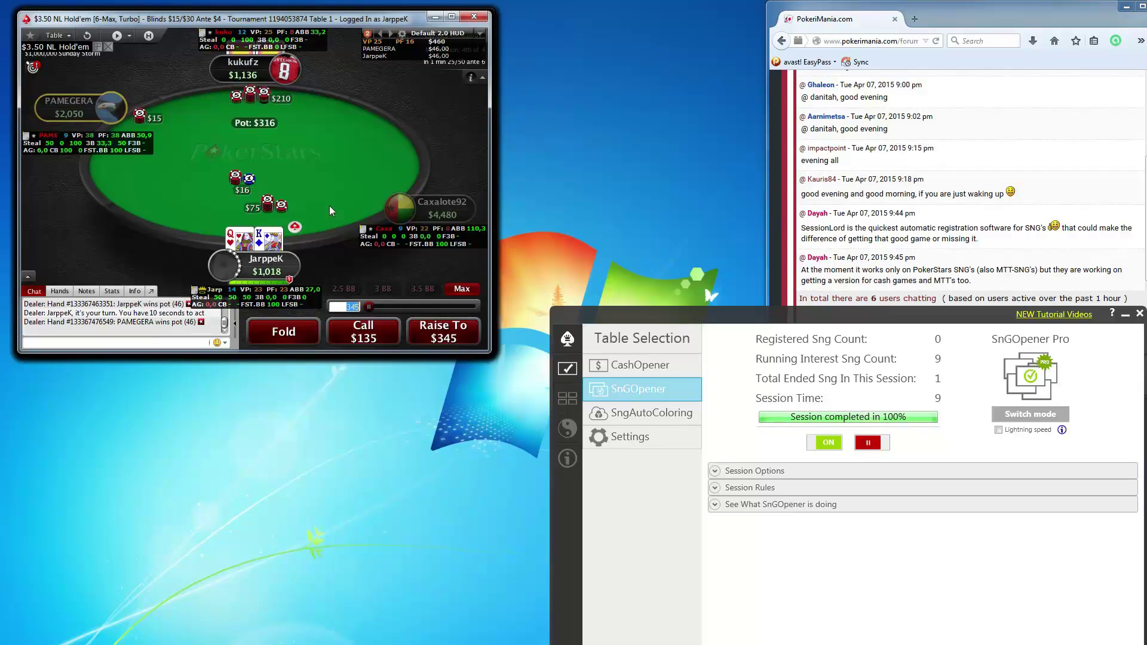
click(289, 332)
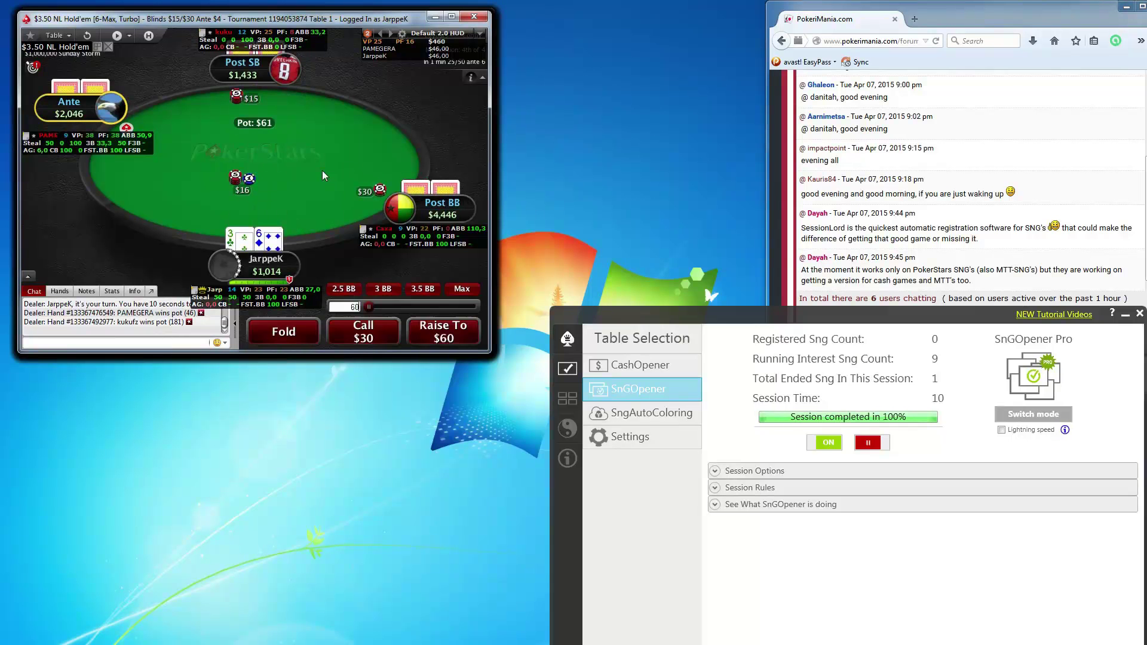
- Fold 6-3, K-8, 8-7, 4-2 and 8-5 preflop
click(288, 327)
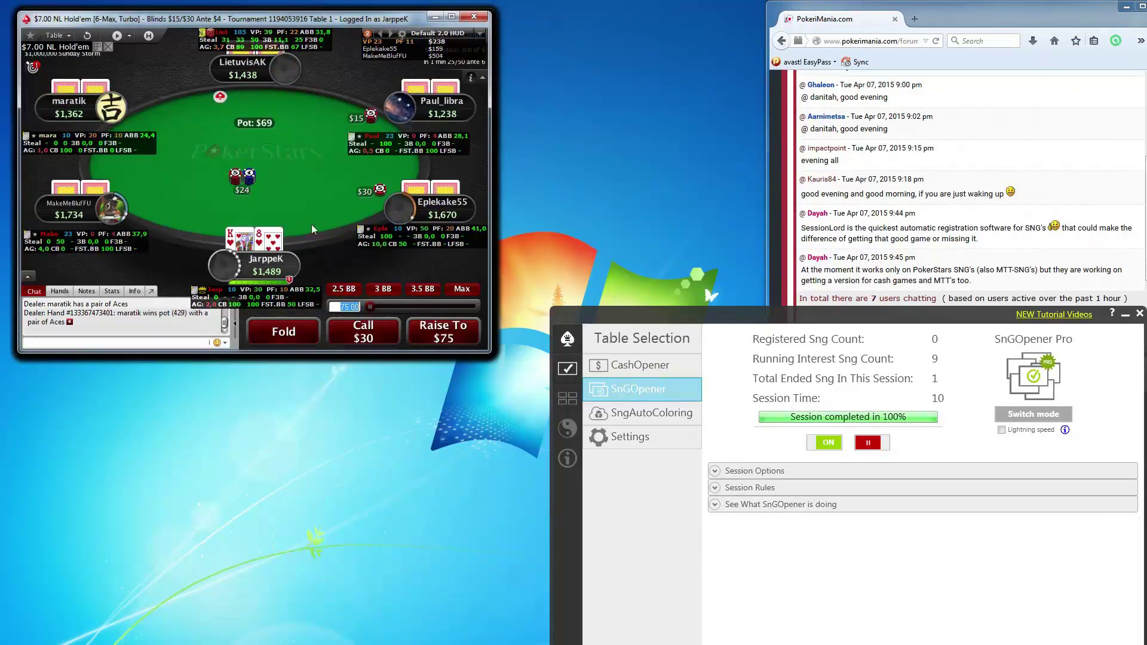
click(251, 323)
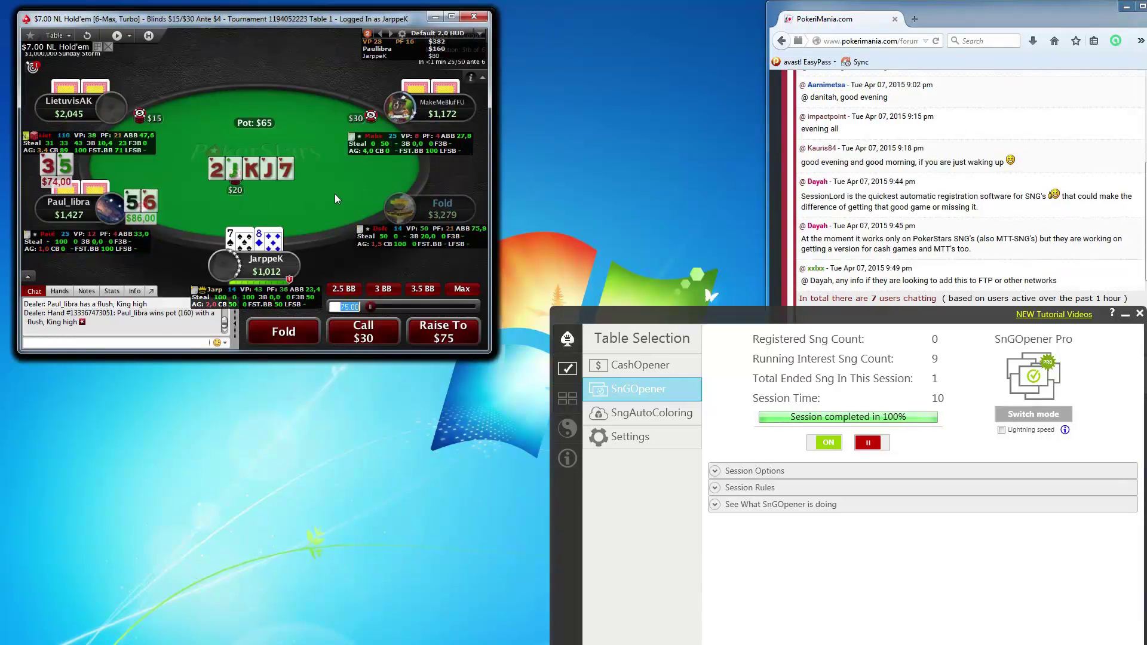
click(295, 335)
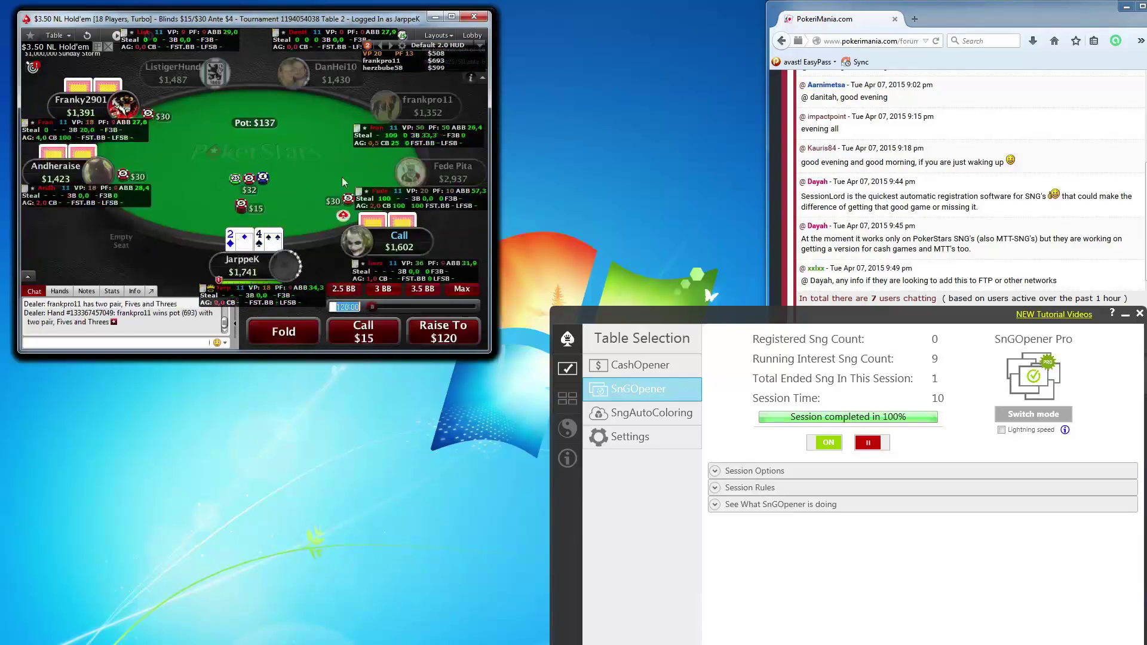
click(286, 332)
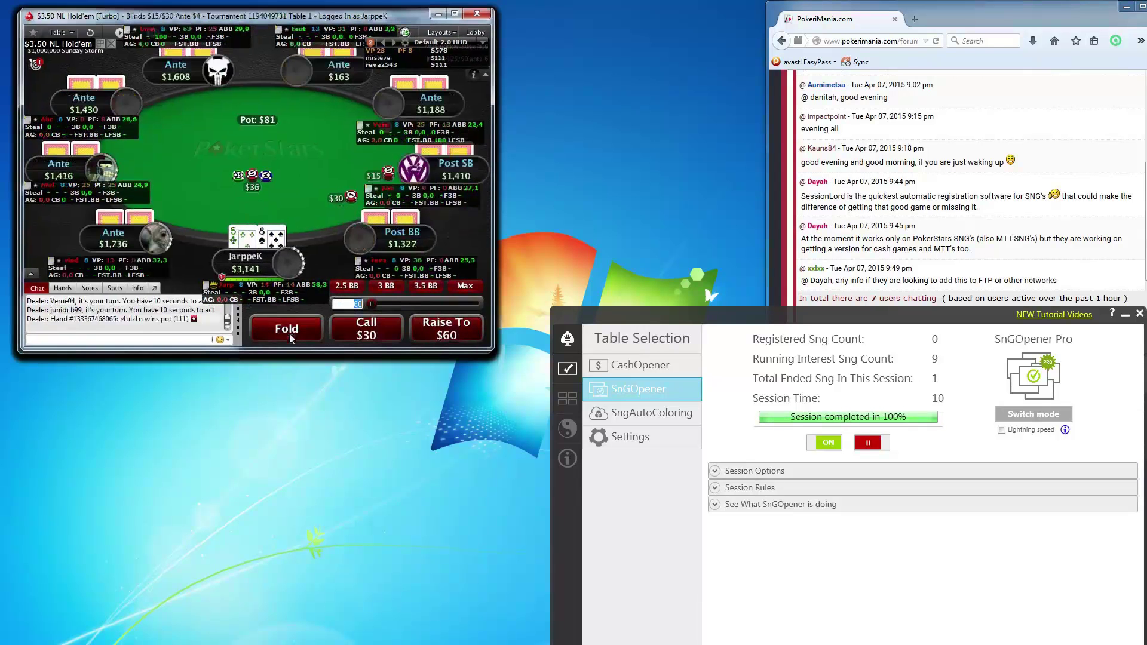
click(289, 333)
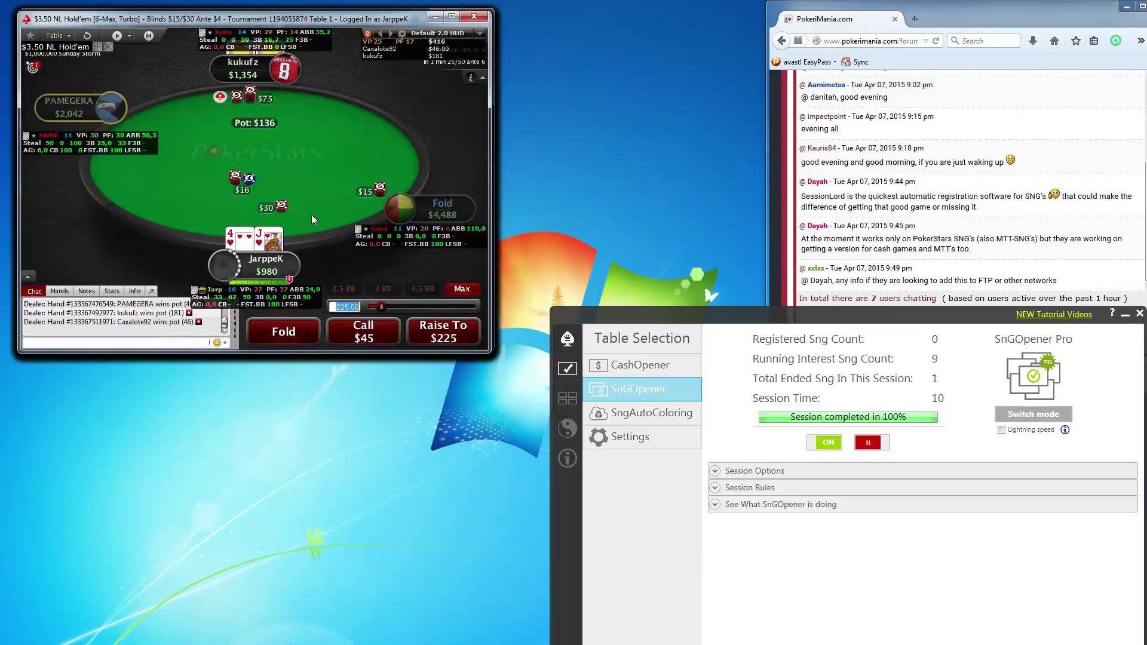
- Fold J-4, 9-8 and both Q-5 hands preflop
click(292, 337)
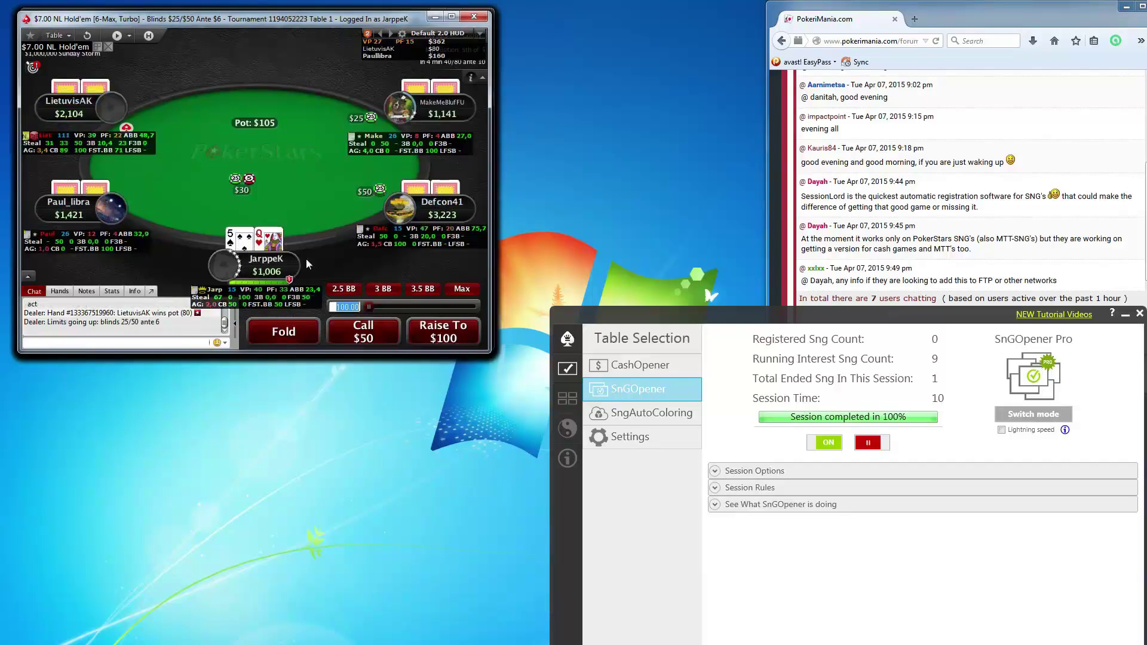
click(281, 323)
click(281, 338)
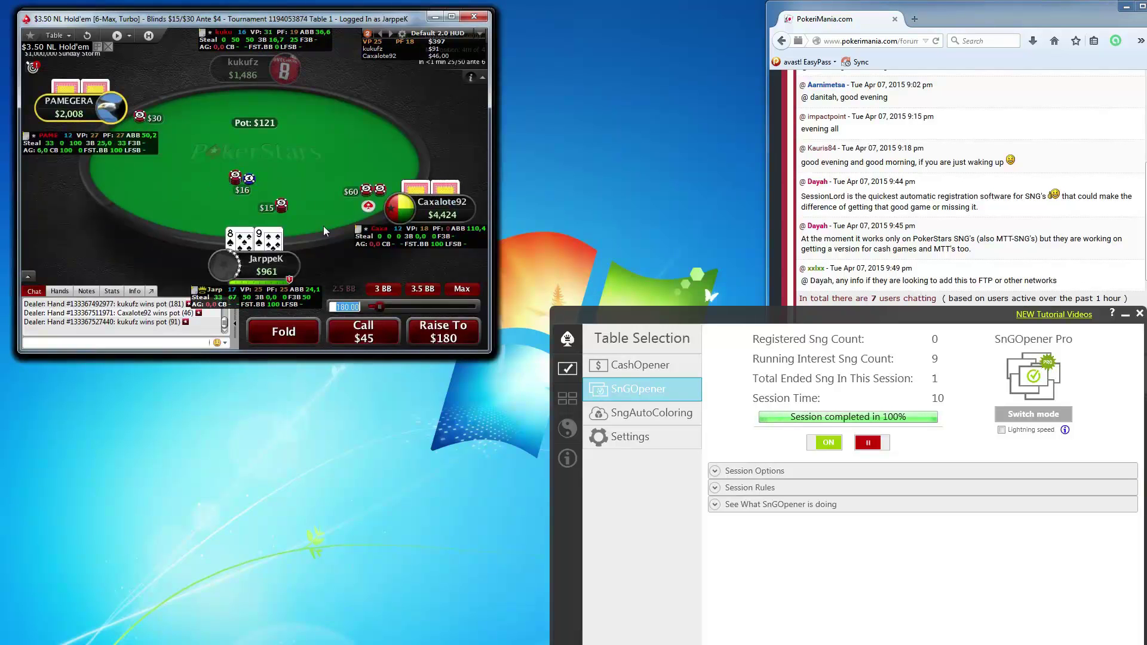
click(291, 329)
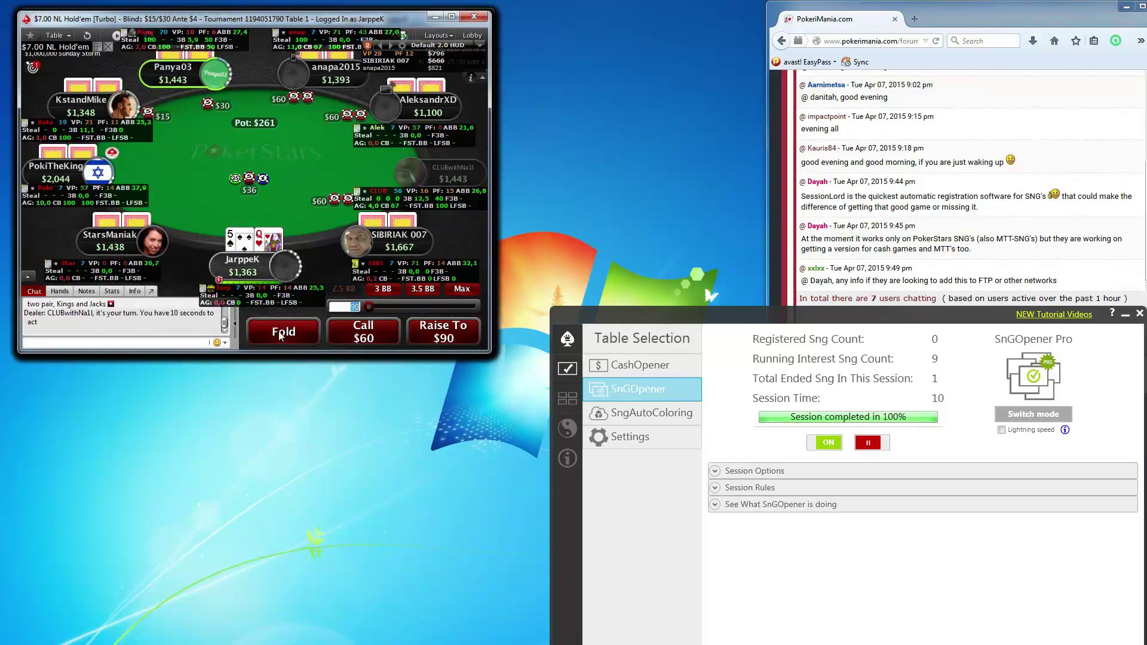
click(282, 332)
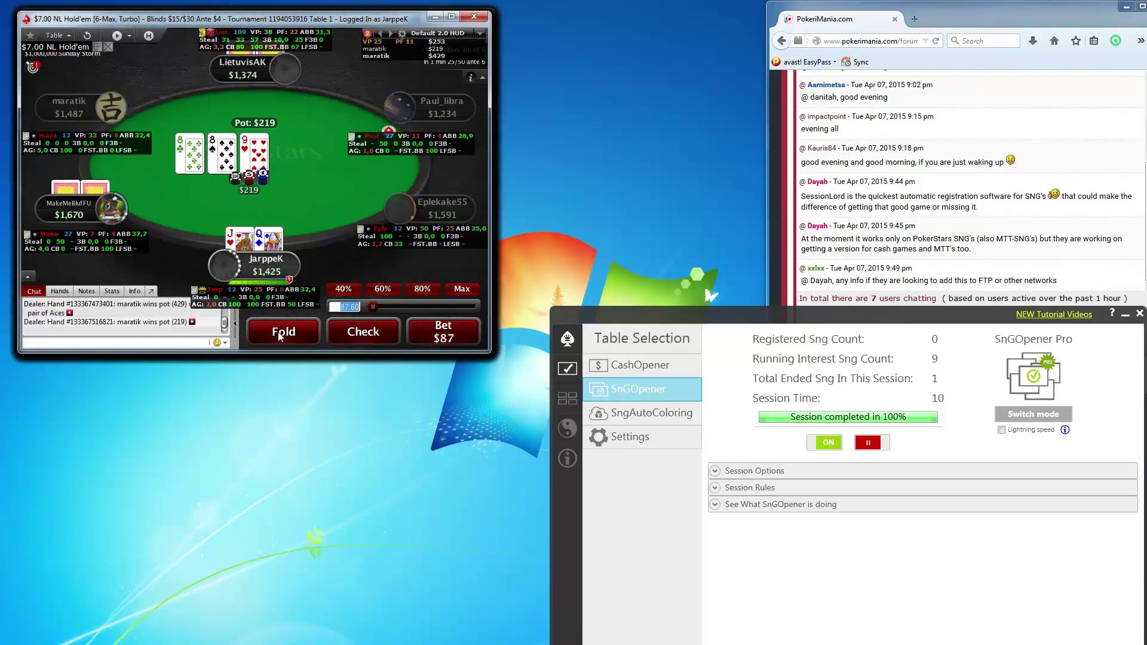
- Check Q-J on the 8-8-9 flop and raise to $125 preflop with A-5 from the big blind
click(363, 331)
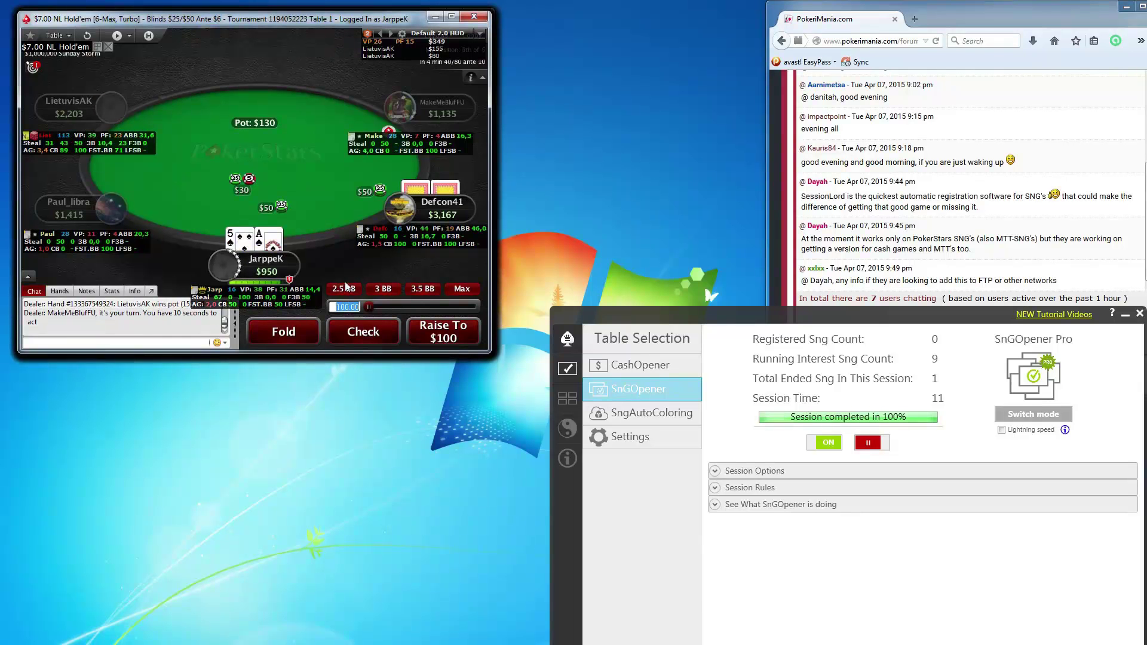
text(125)
click(453, 338)
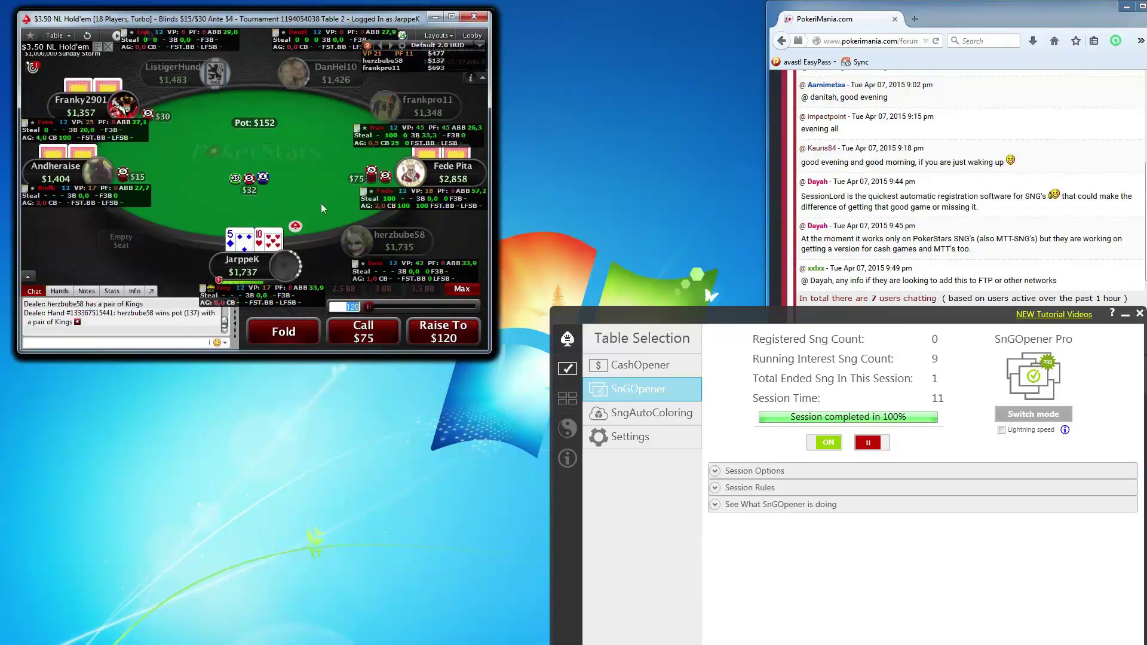
- Fold 10-5 preflop facing a $75 raise and check Q-J on the 8-8-9-4-9 river
click(291, 335)
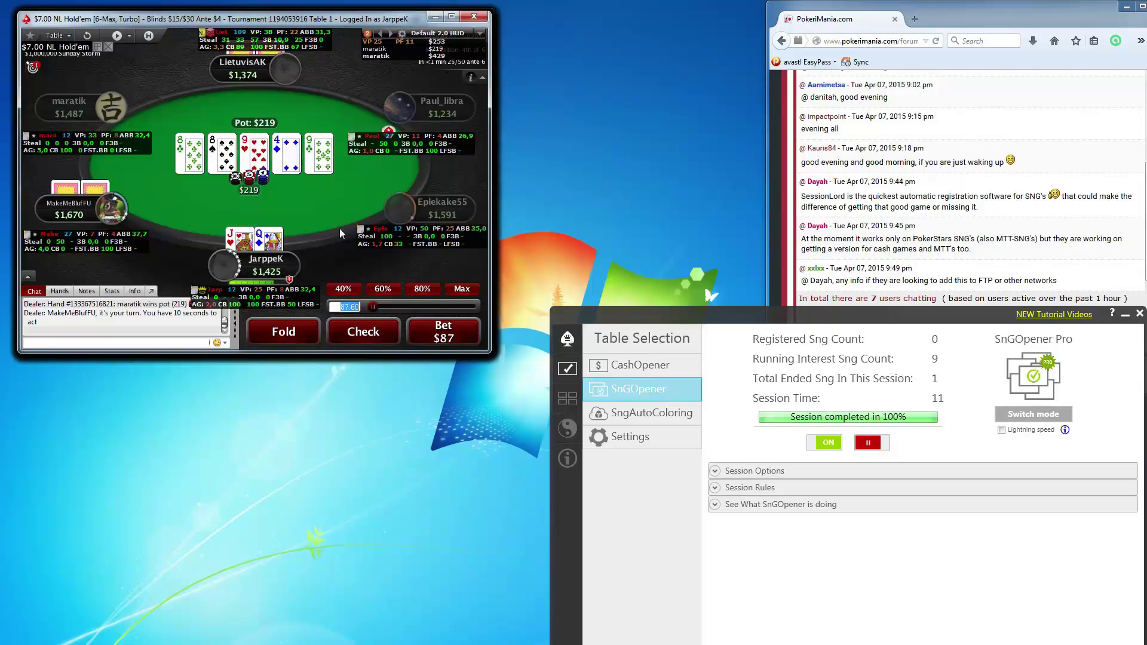
click(284, 332)
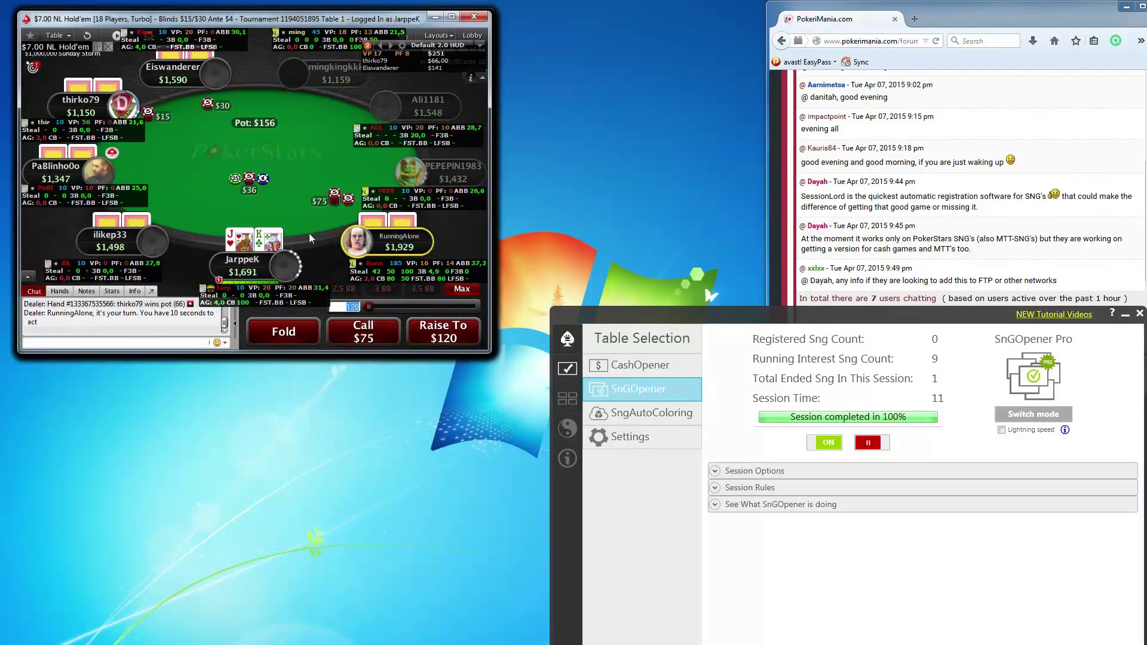
- Re-raise preflop with K-J over the $75 raise on the $7.00 18-player table
scroll(439, 326, up, 3)
scroll(439, 326, down, 1)
click(439, 325)
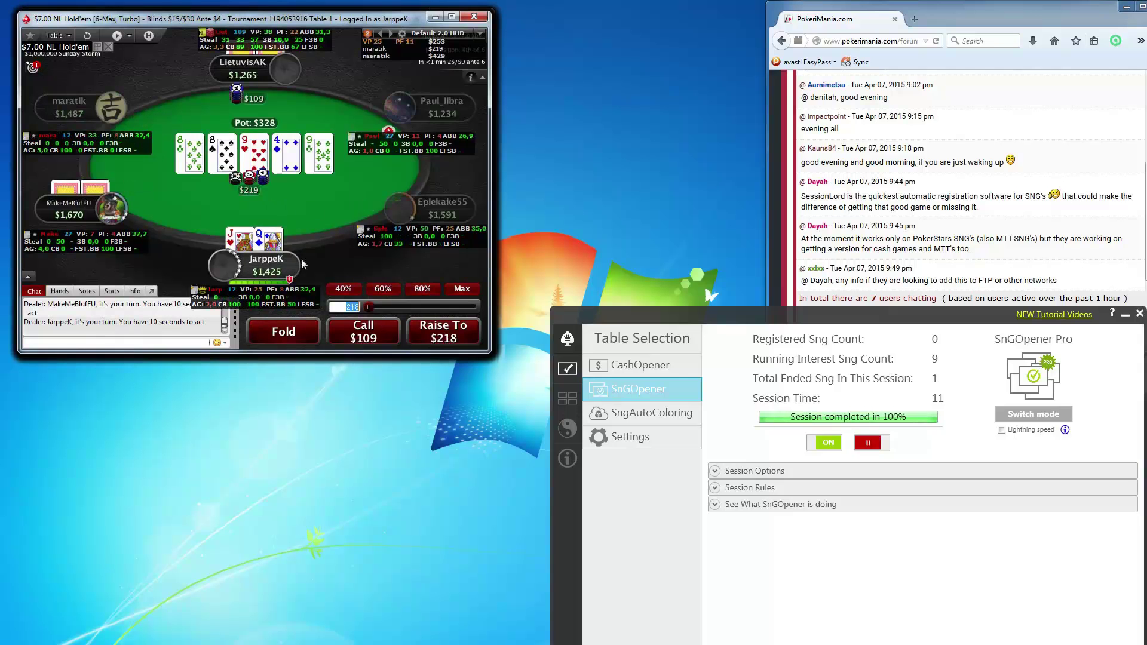
- Fold Q-J on the river facing the $109 bet, and fold A-9 and 9-8 preflop facing raises
click(292, 332)
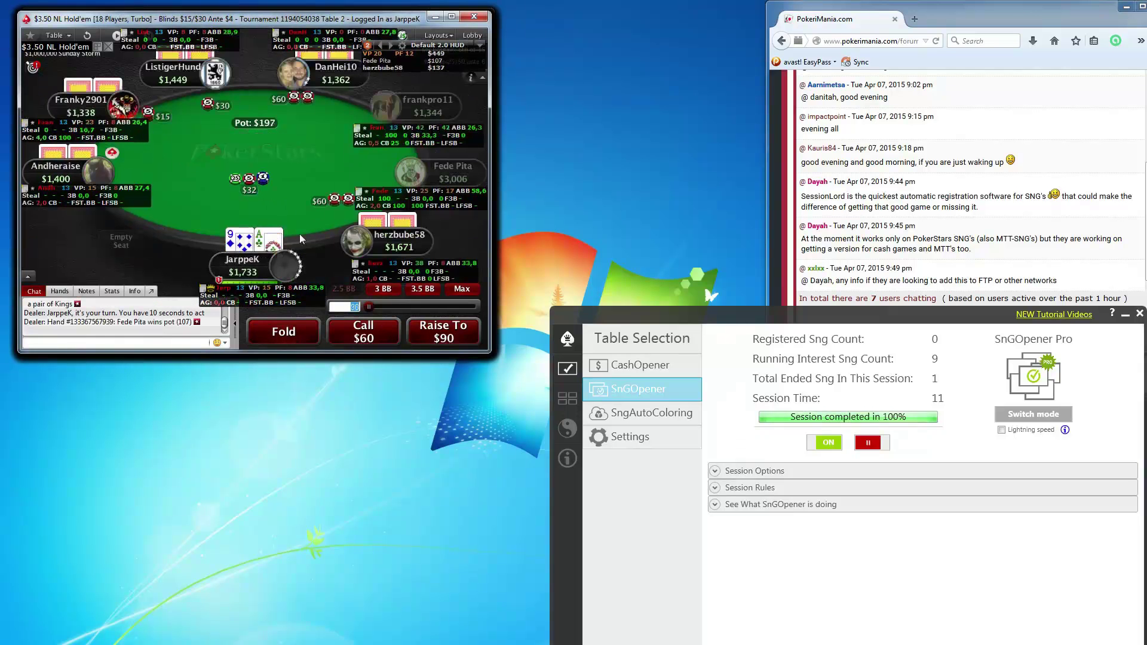
click(291, 329)
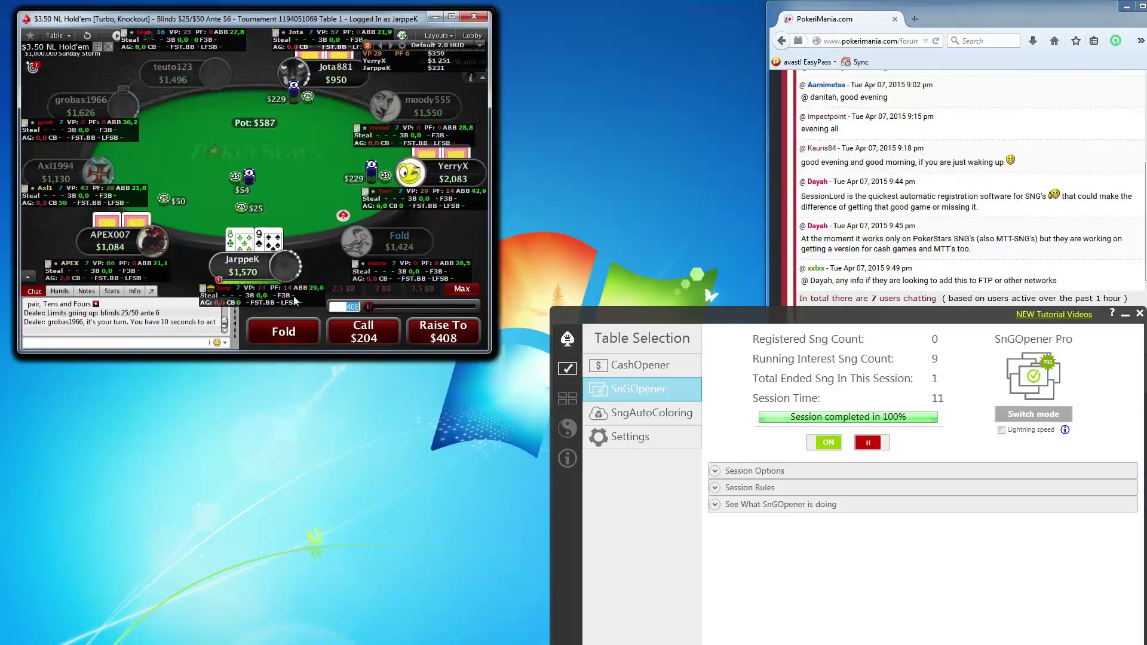
click(282, 330)
click(282, 332)
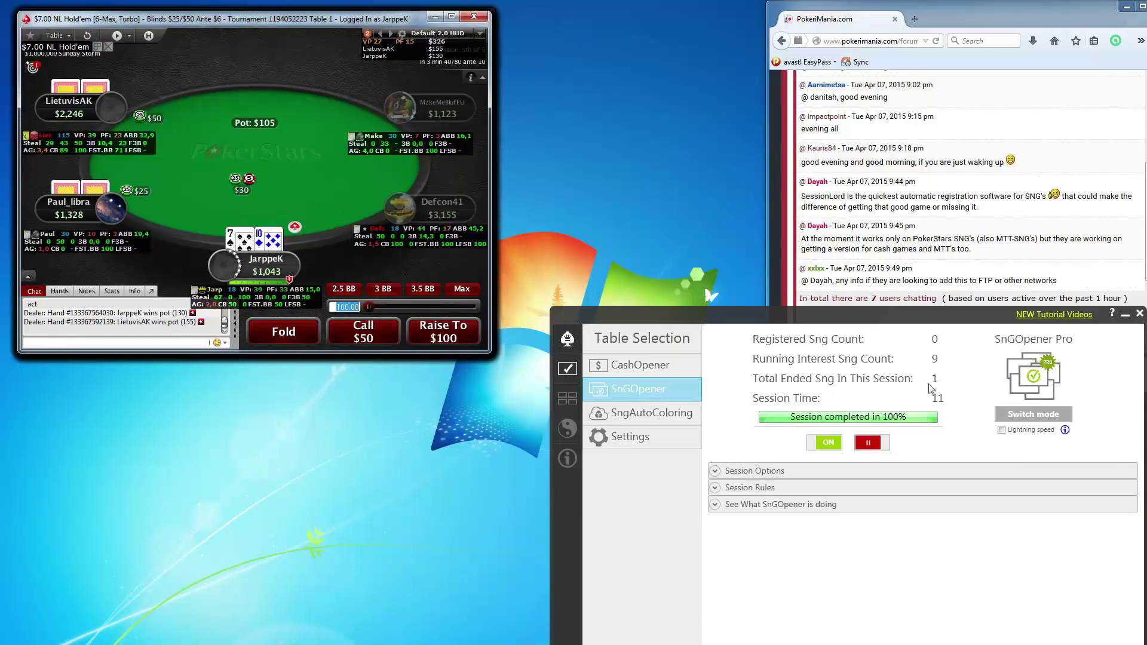
- Fold 10-7 preflop and call $50 with Q-J from the $3.50 6-max table
click(296, 329)
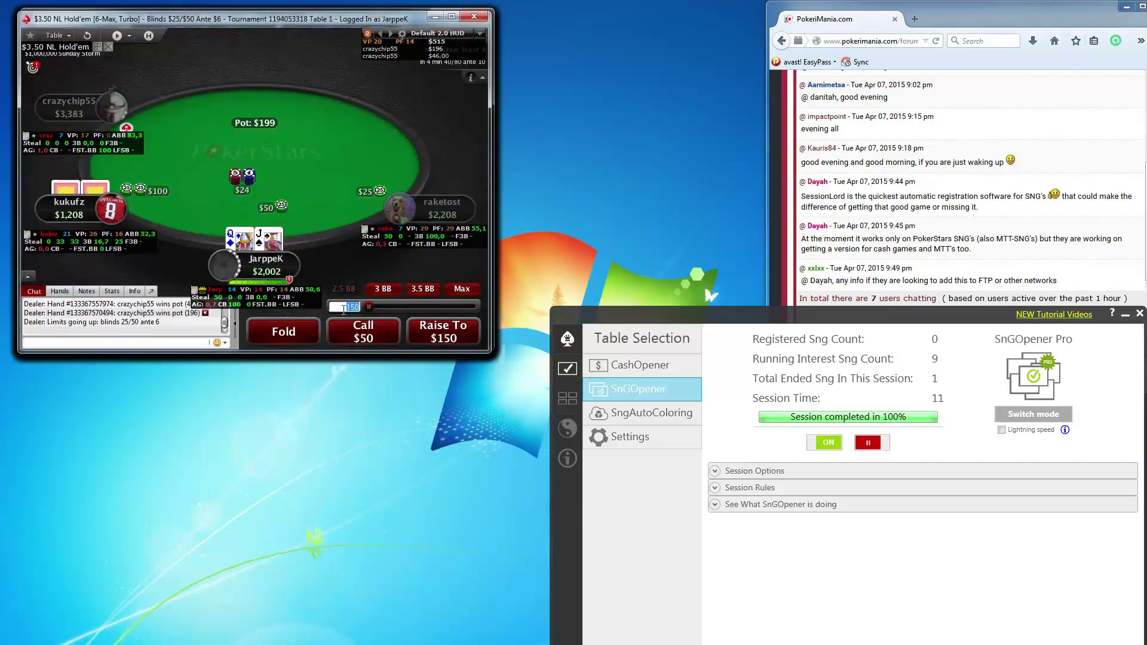
click(355, 335)
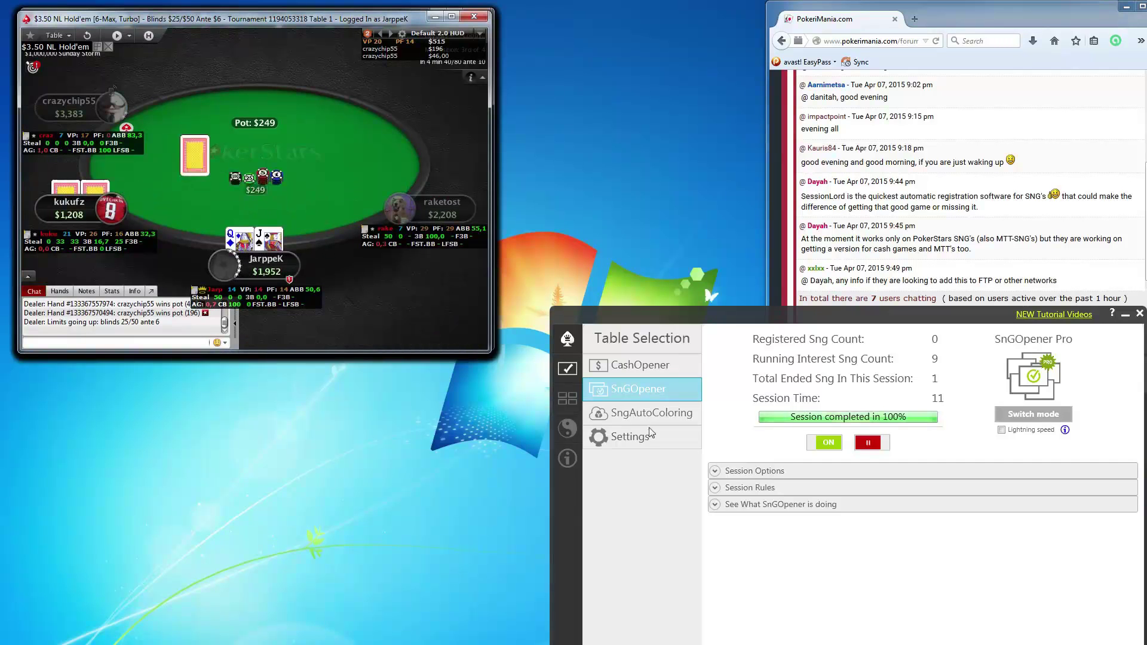
- Expand SnGOpener's Session Options and check Q-J on the 5-3-5 flop
click(776, 472)
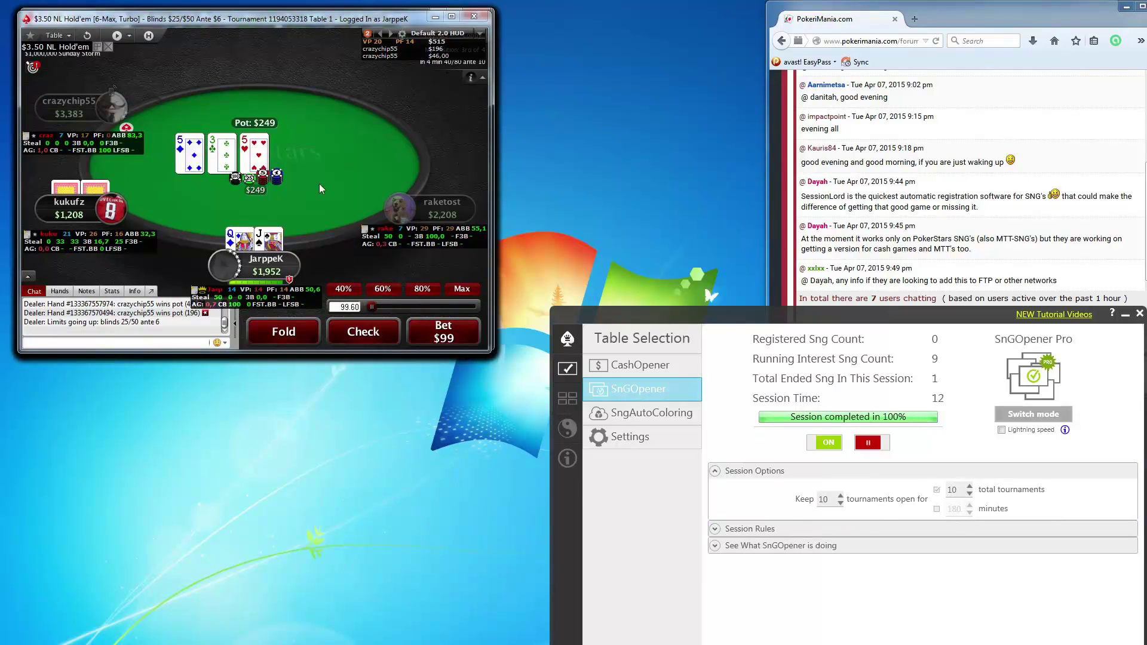
click(352, 340)
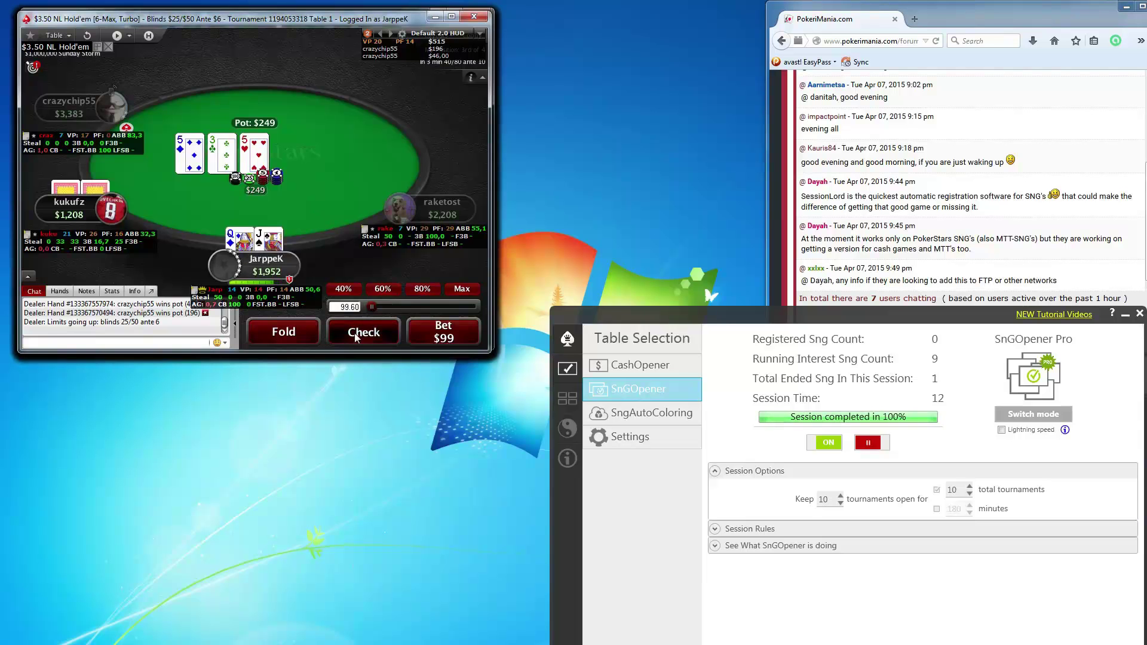
- Fold 10-9, A-6, K-6, 7-3 and 10-6 preflop, and fold Q-J on the 5-3-5 flop facing the $100 bet
click(295, 332)
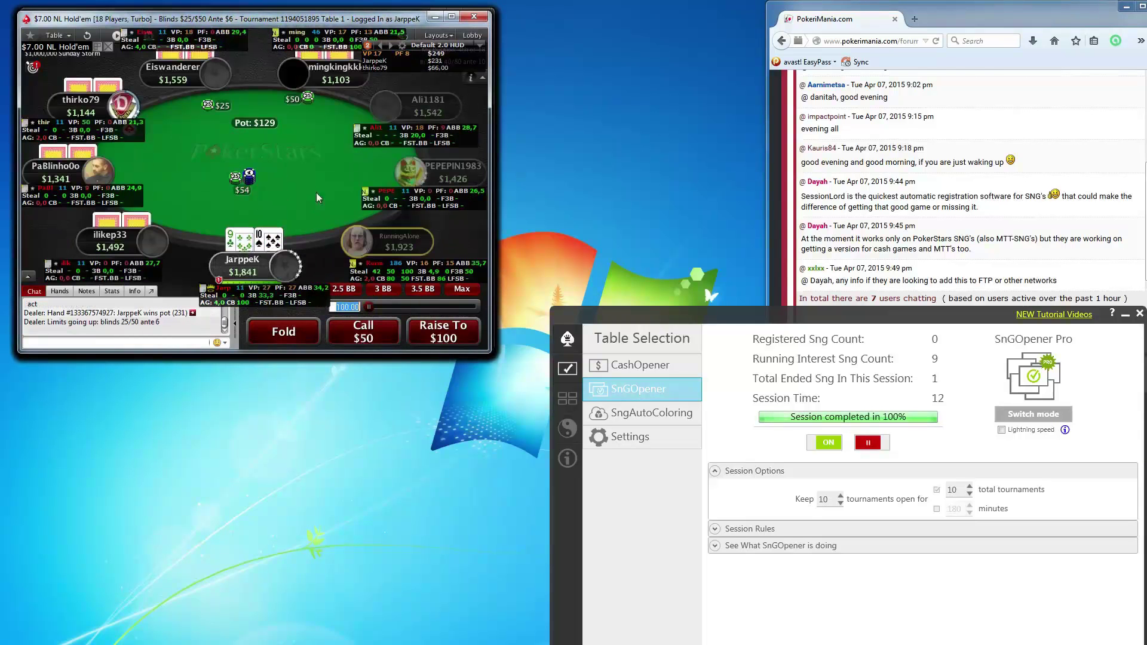
click(298, 332)
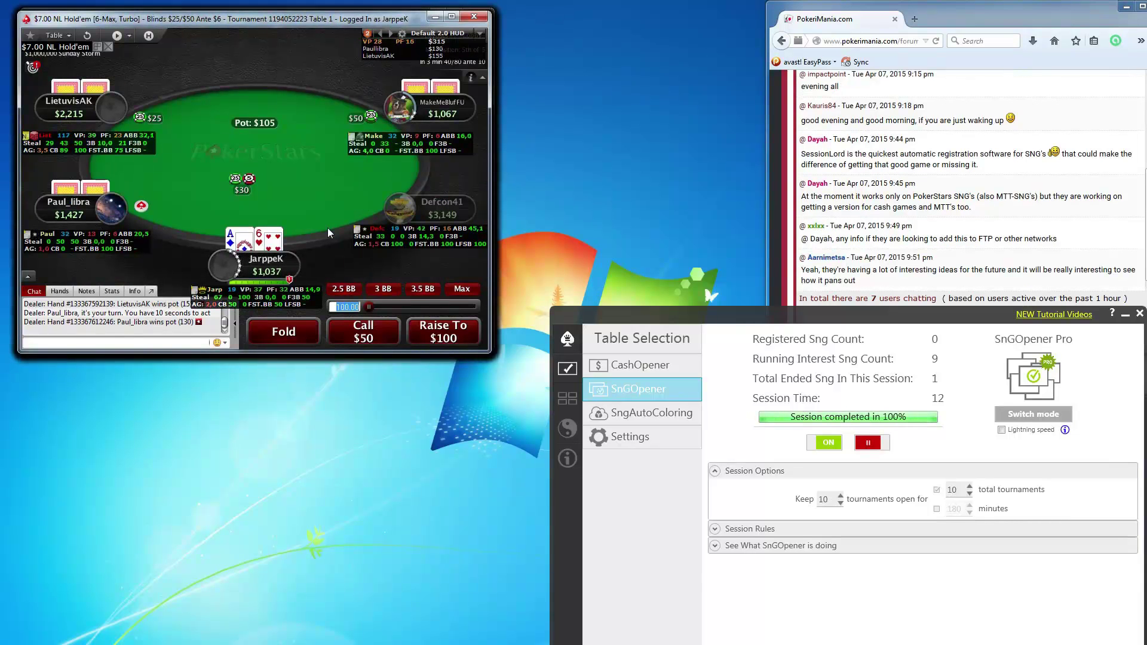
click(293, 333)
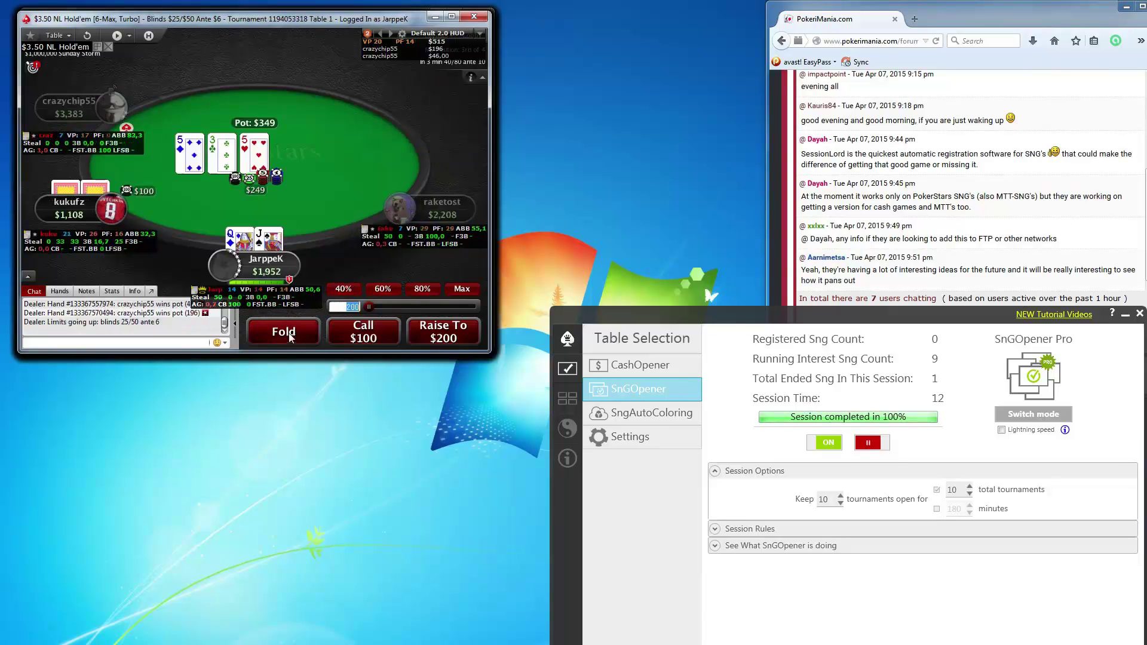
click(291, 333)
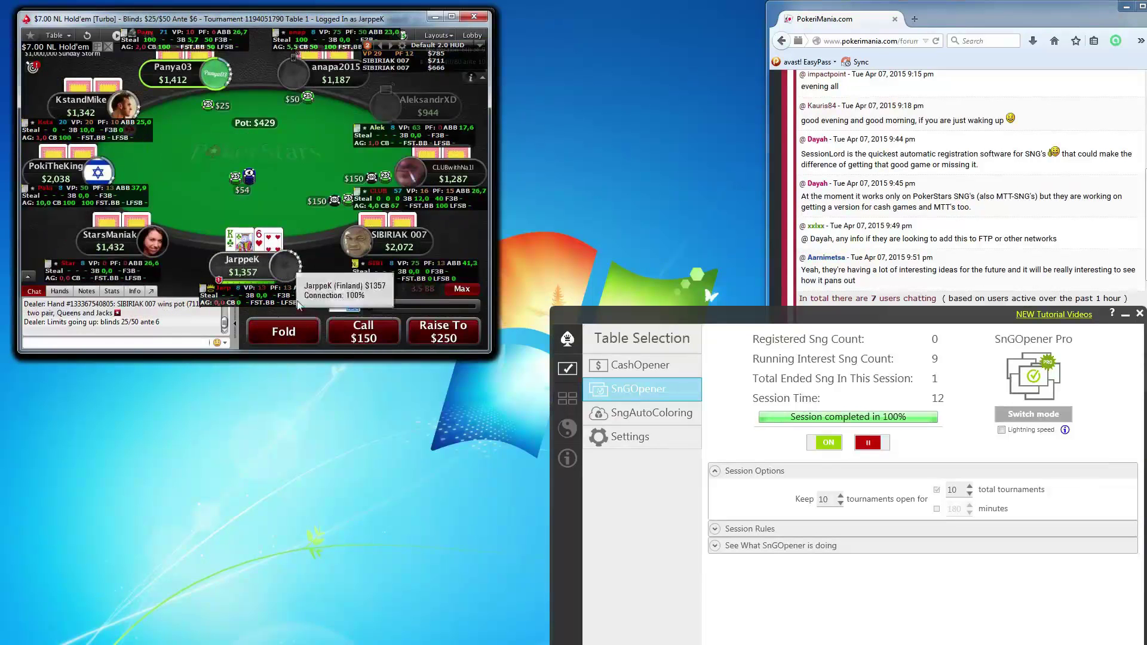
click(291, 329)
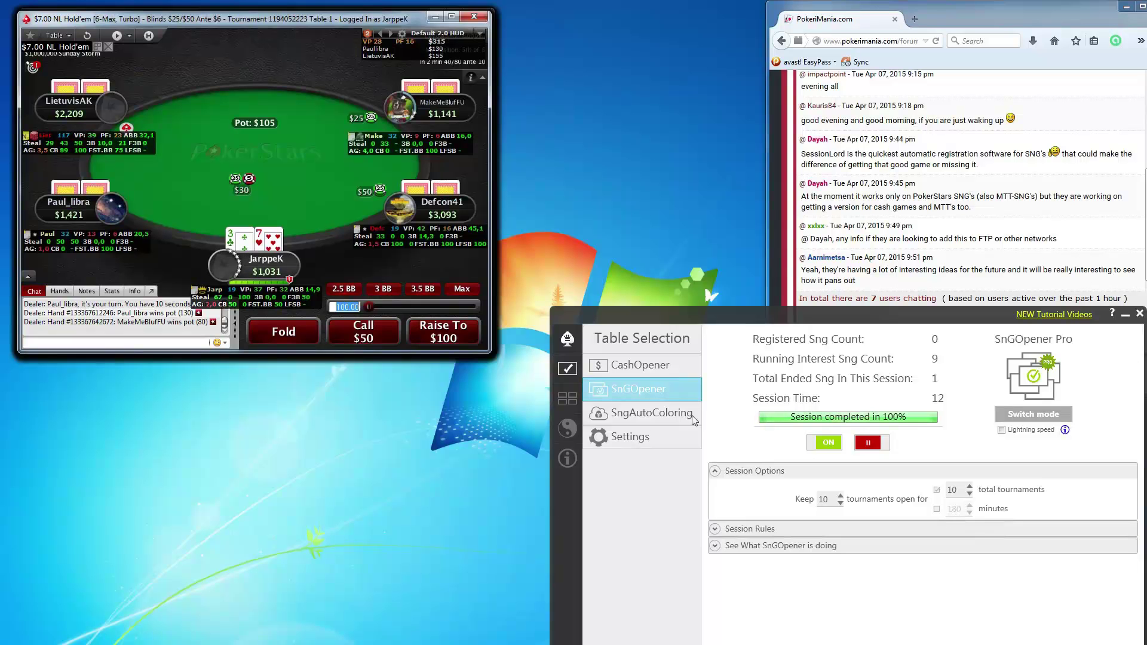
click(289, 335)
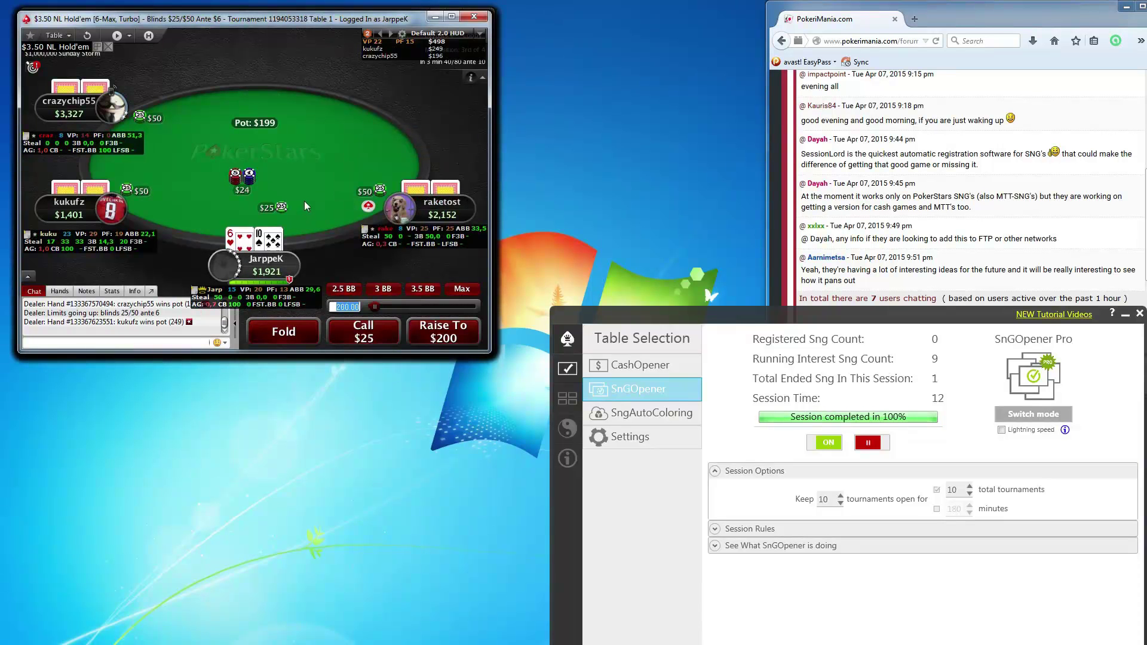
click(296, 325)
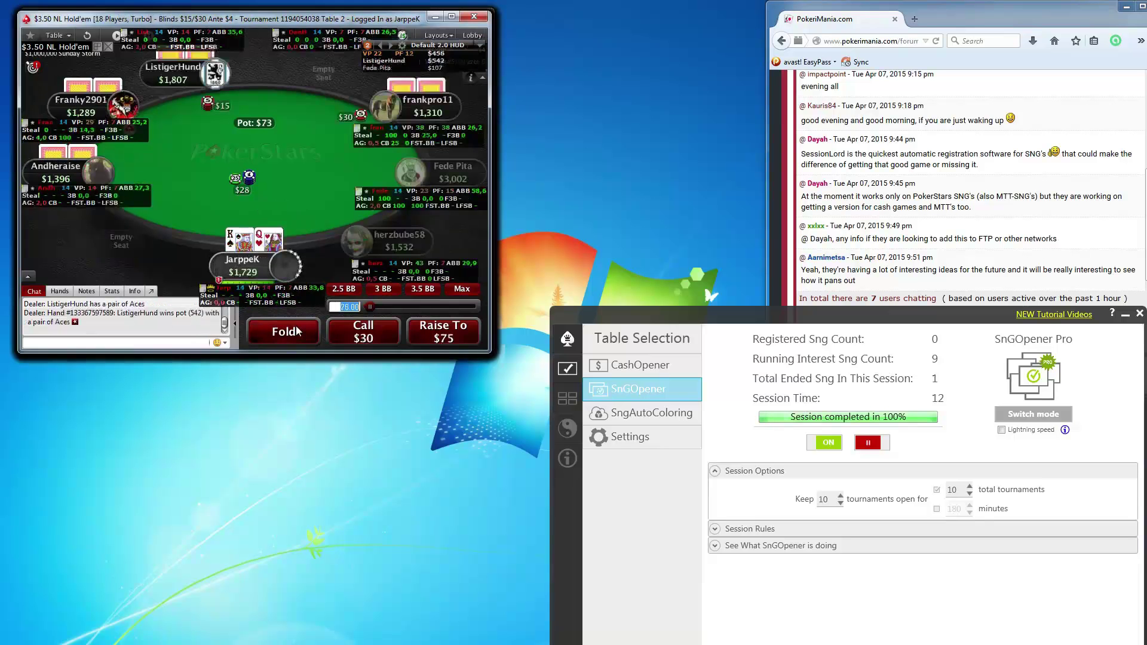
- Raise K-Q to $75 preflop, fold it against the re-raise to $180, and fold 7-5 preflop
click(429, 328)
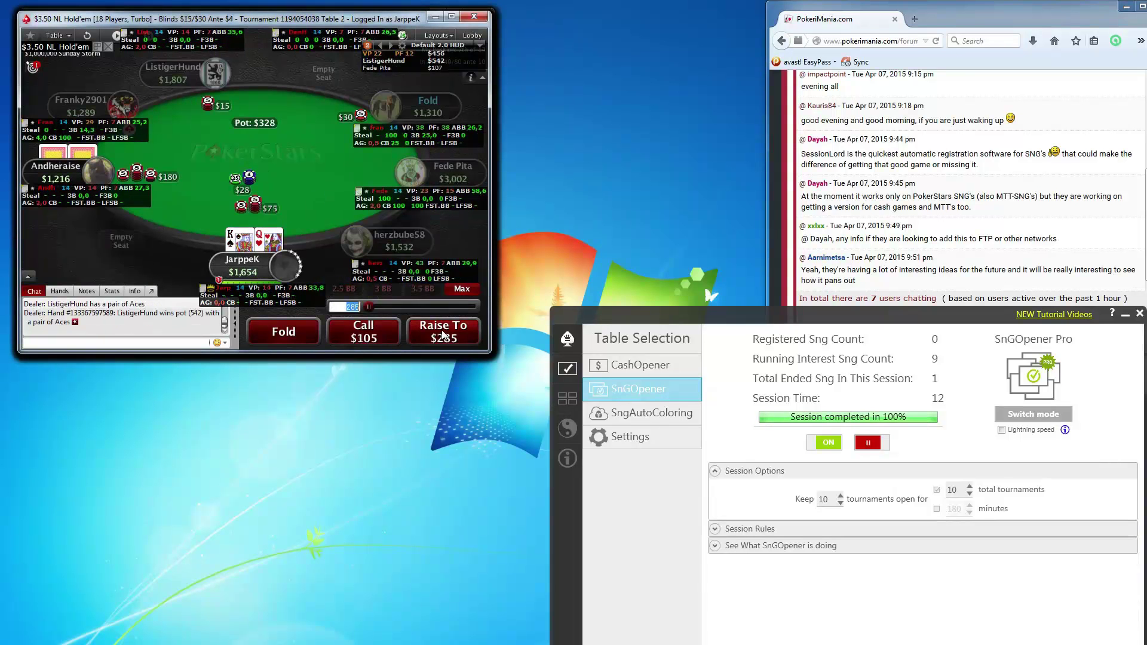
click(296, 334)
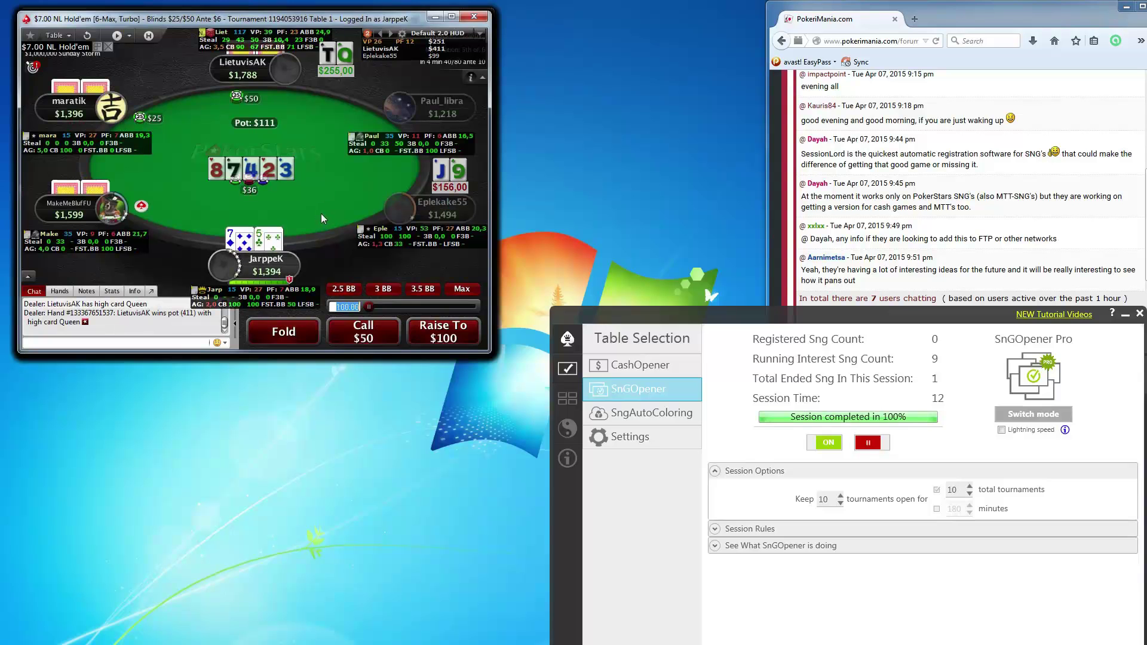
click(292, 329)
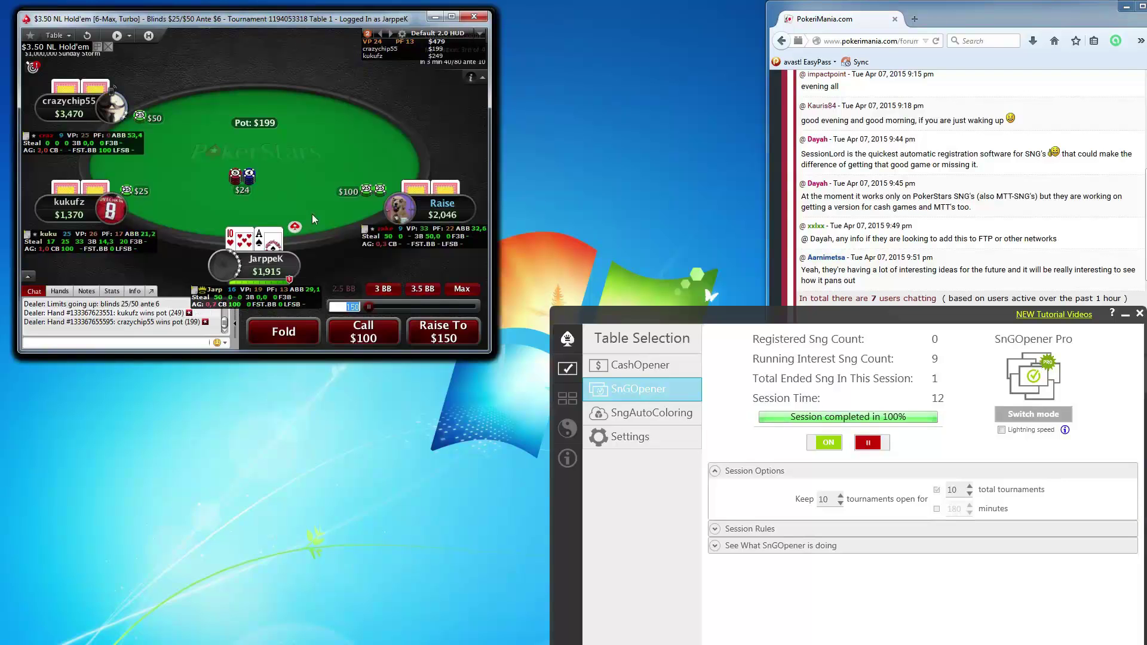
- Call $100 preflop with A-10, and raise preflop to $100 with 8-8 and to $250 with A-A
click(352, 328)
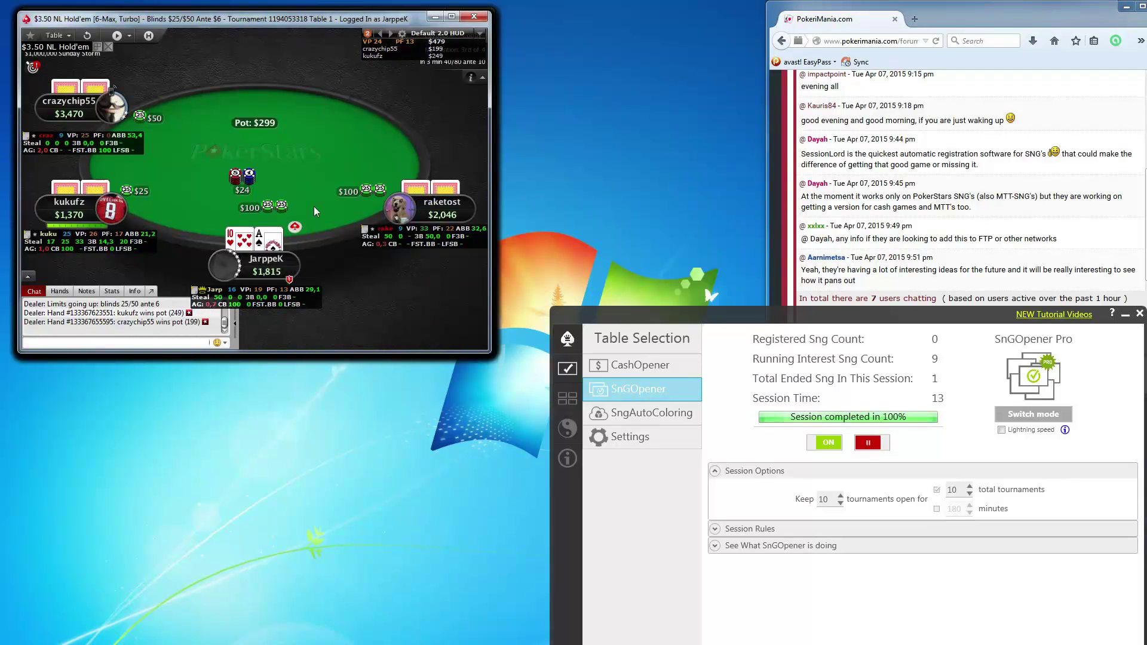
click(292, 328)
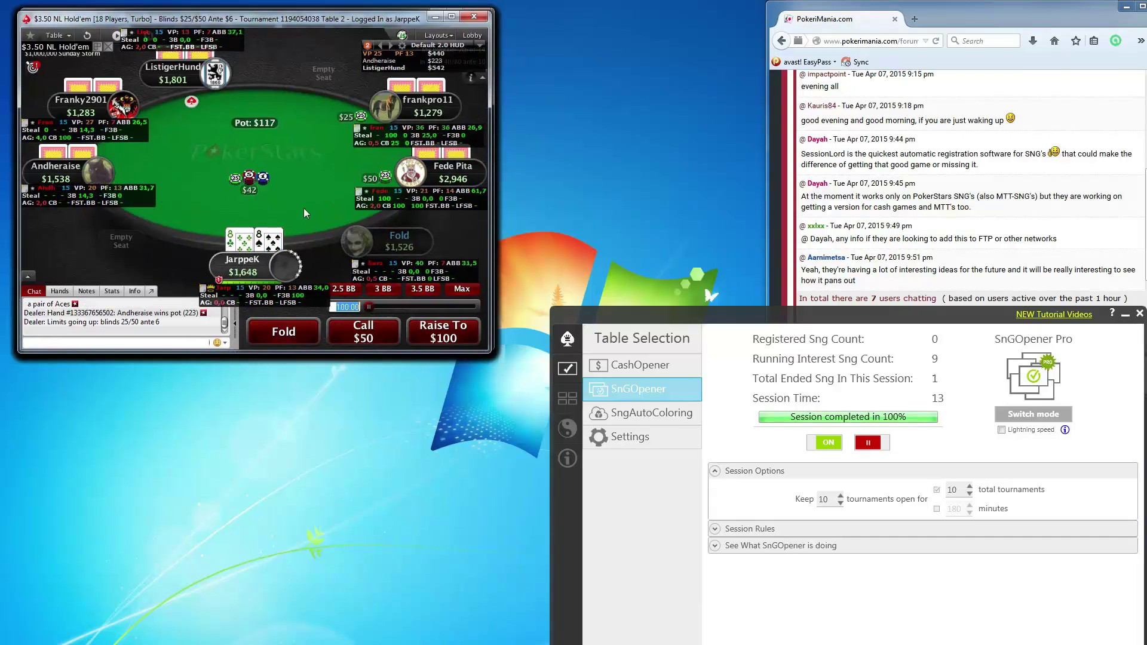
click(445, 333)
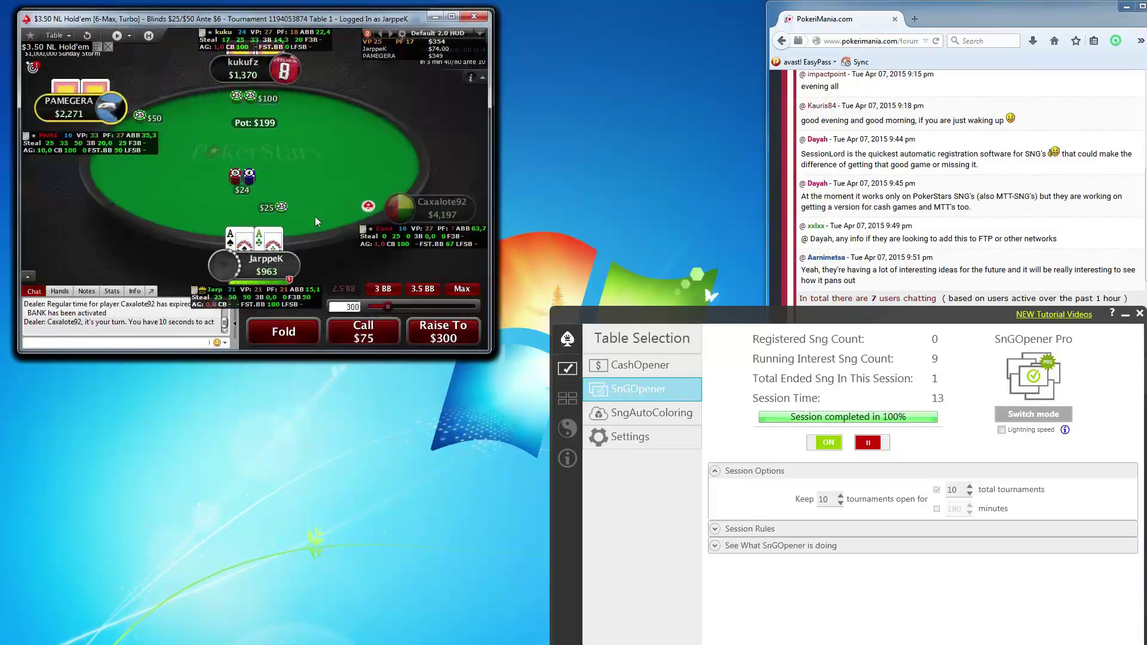
scroll(315, 217, up, 1)
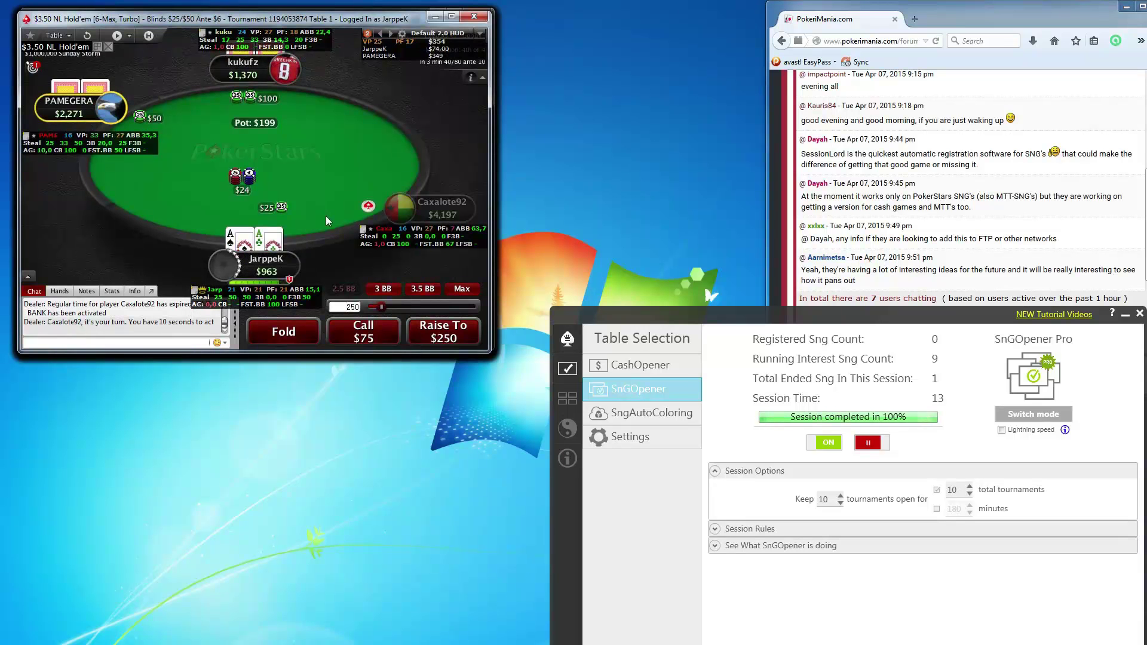
click(434, 333)
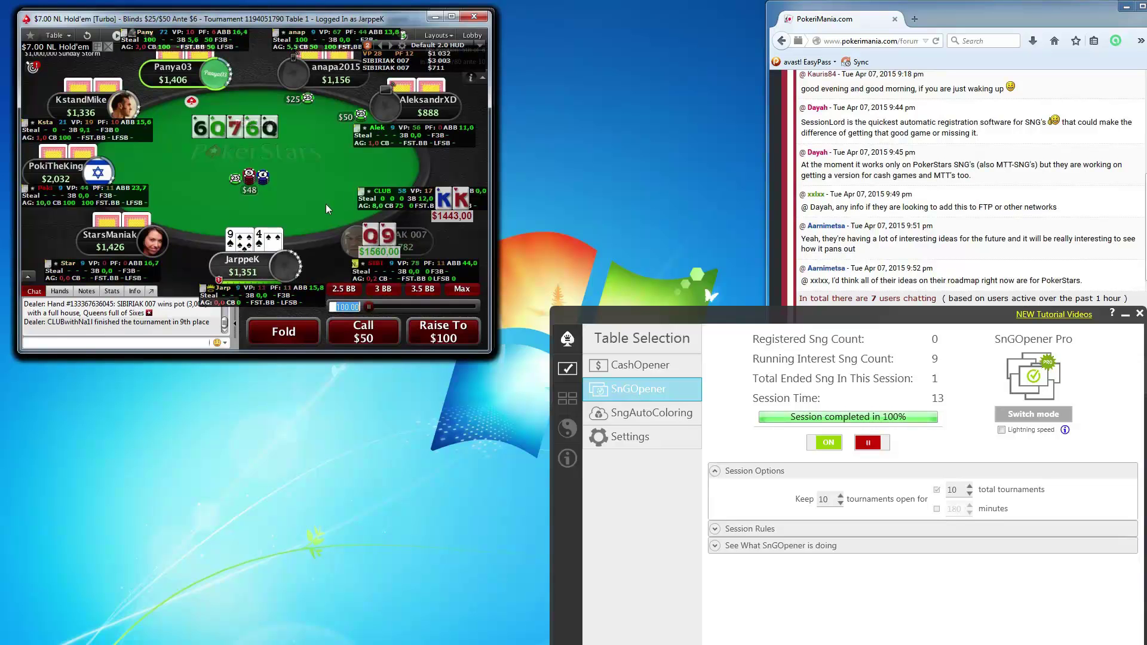
- Fold 9-4 preflop, check K-Q on the 7-6-8 flop and bet it on the ace turn
text(100)
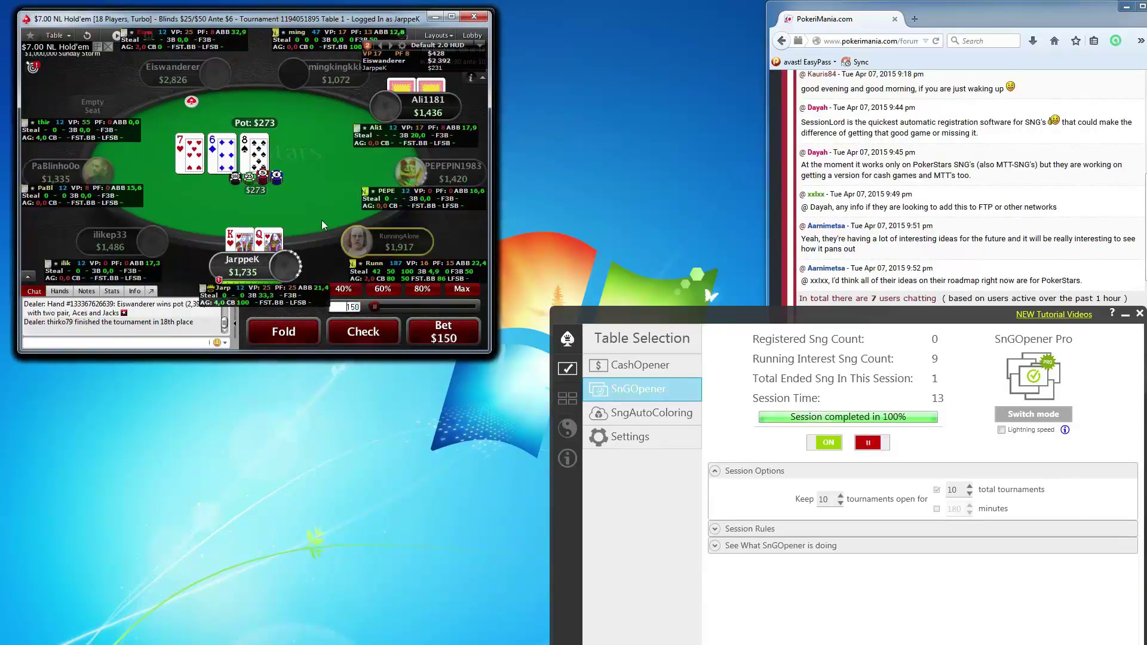
key(Return)
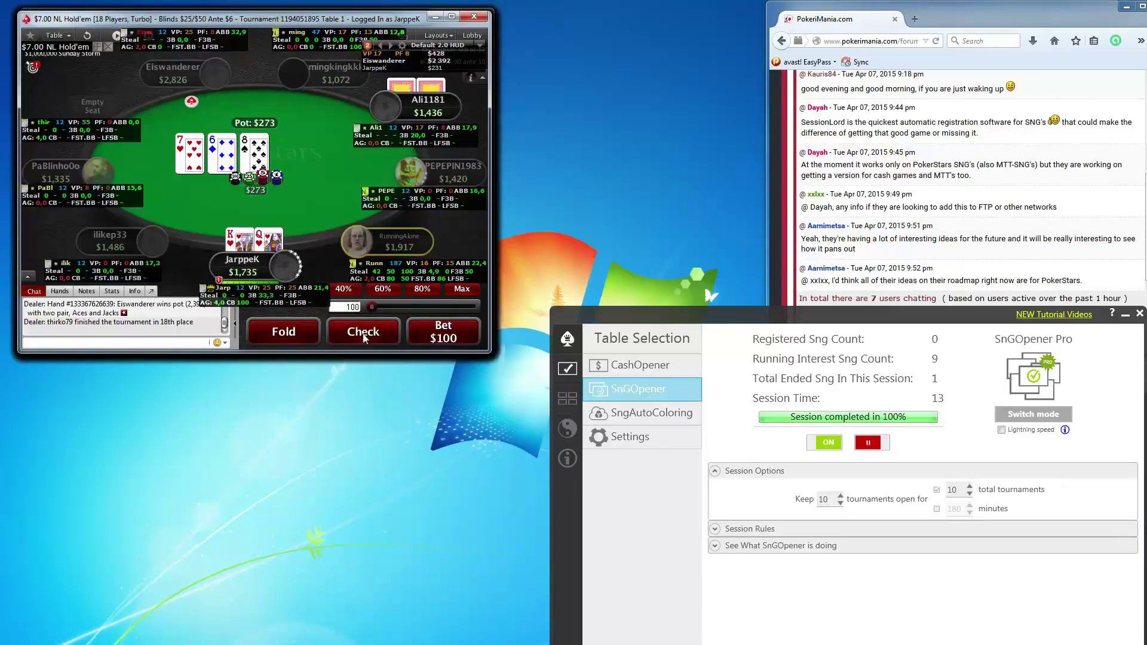
click(281, 334)
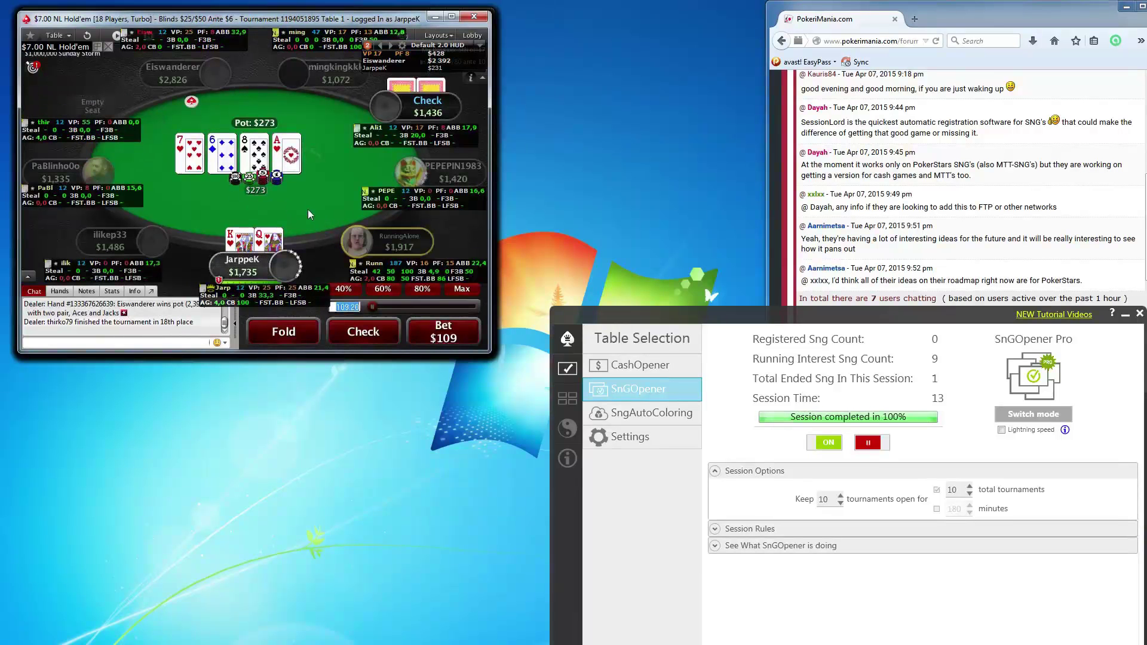
text(200)
key(Return)
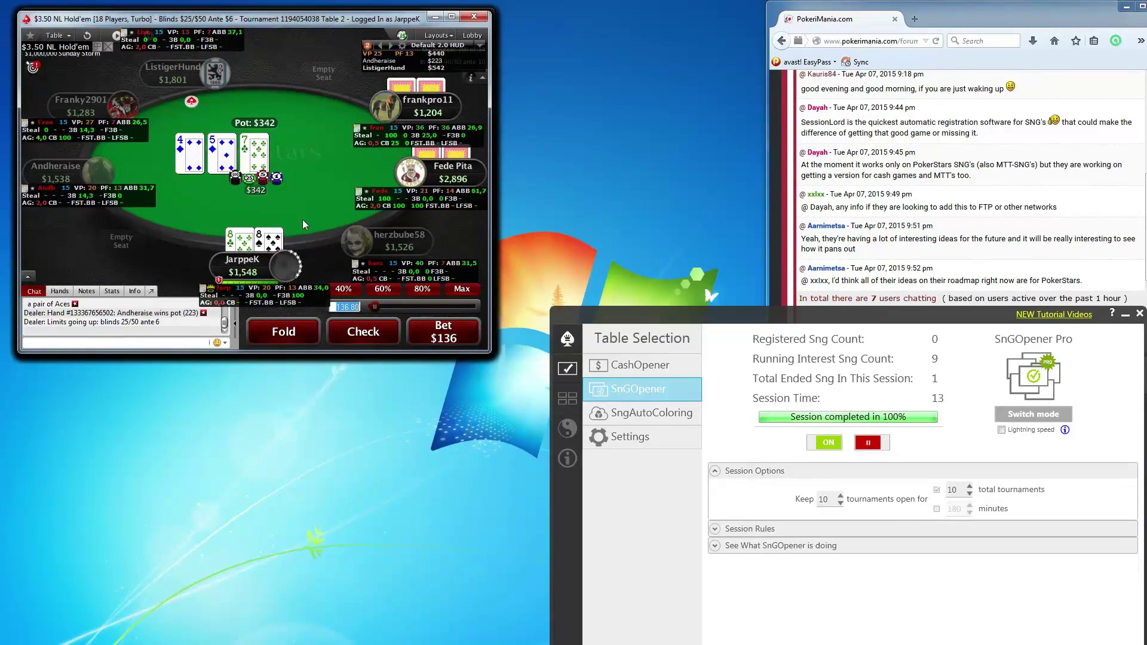
- Bet $200 with 8-8 on the 4-5-7 flop, check it on the ace turn, and fold 8-6 preflop
text(200)
click(451, 339)
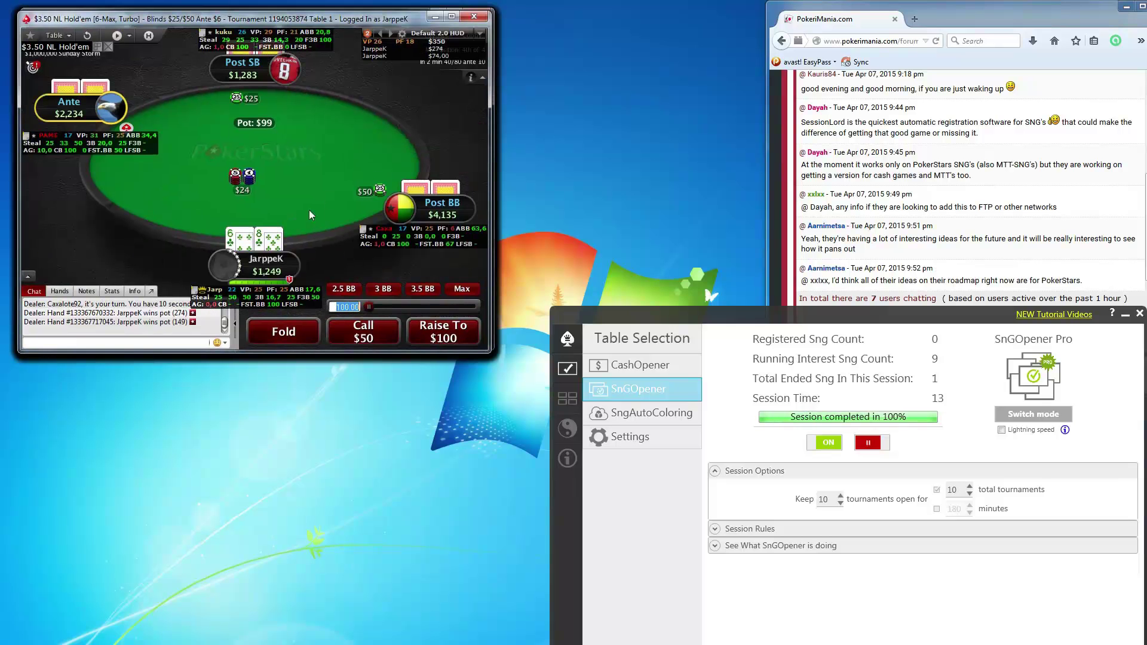
click(288, 335)
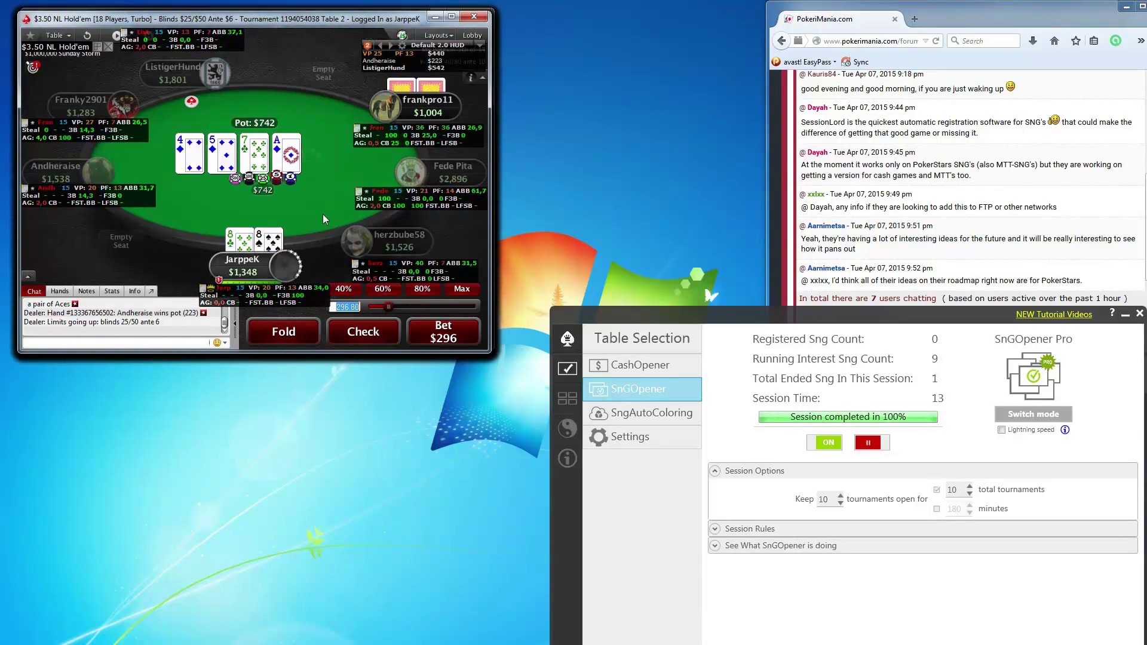
click(281, 331)
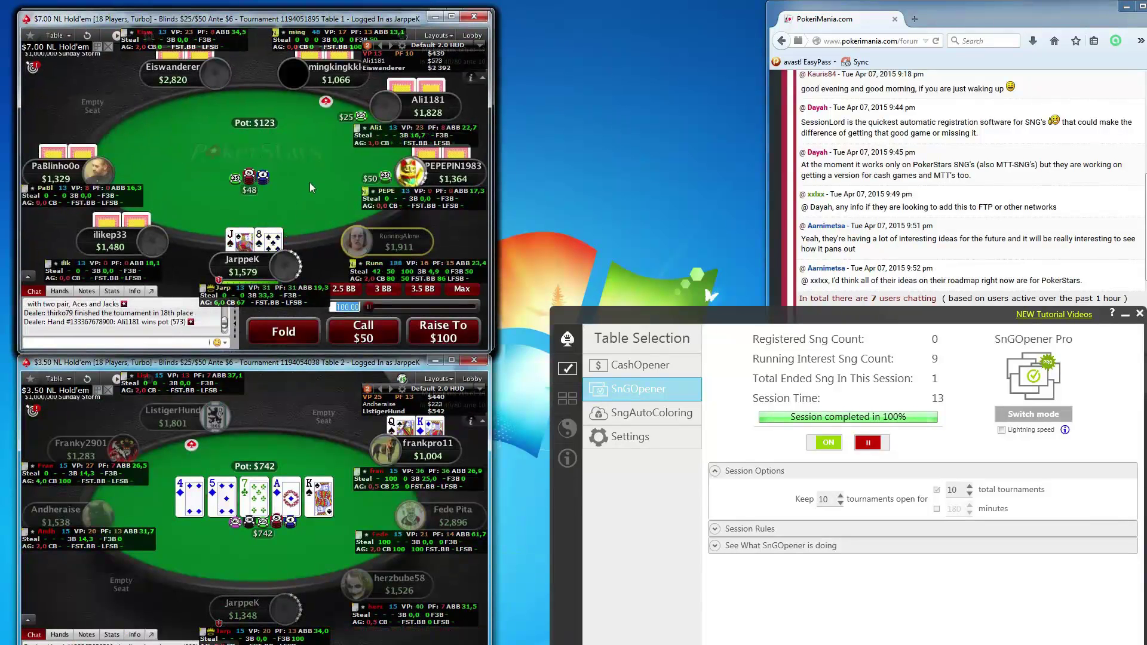
- Fold J-8, 4-2 and 9-6 preflop, and raise 7-7 from the big blind using the 2.5 BB size
click(297, 329)
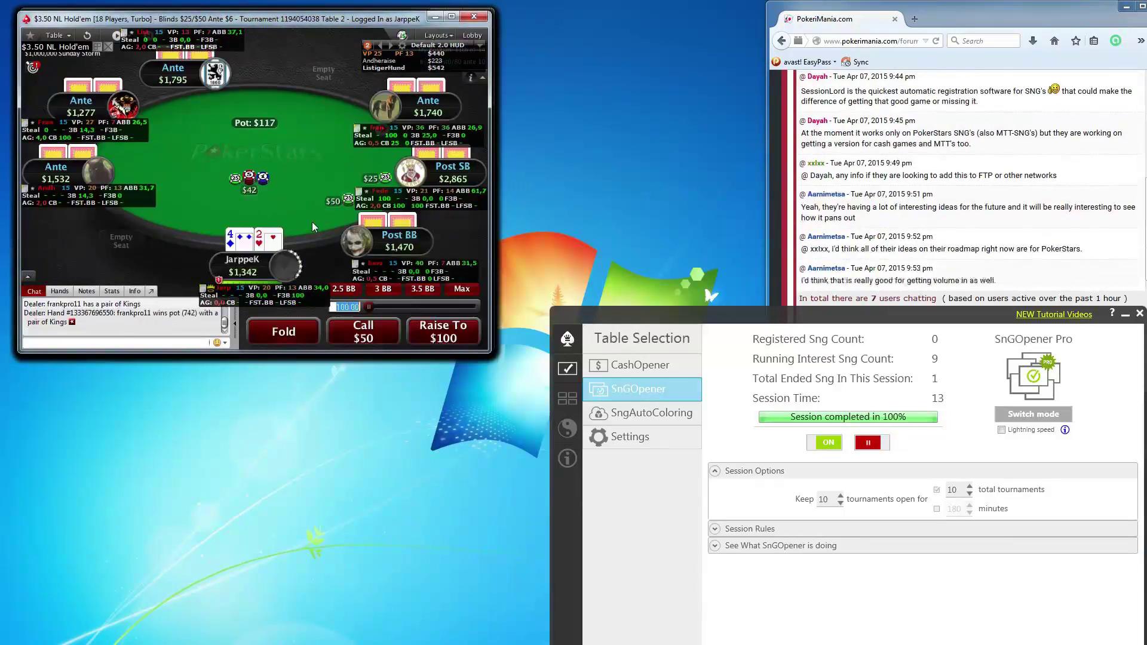
click(296, 325)
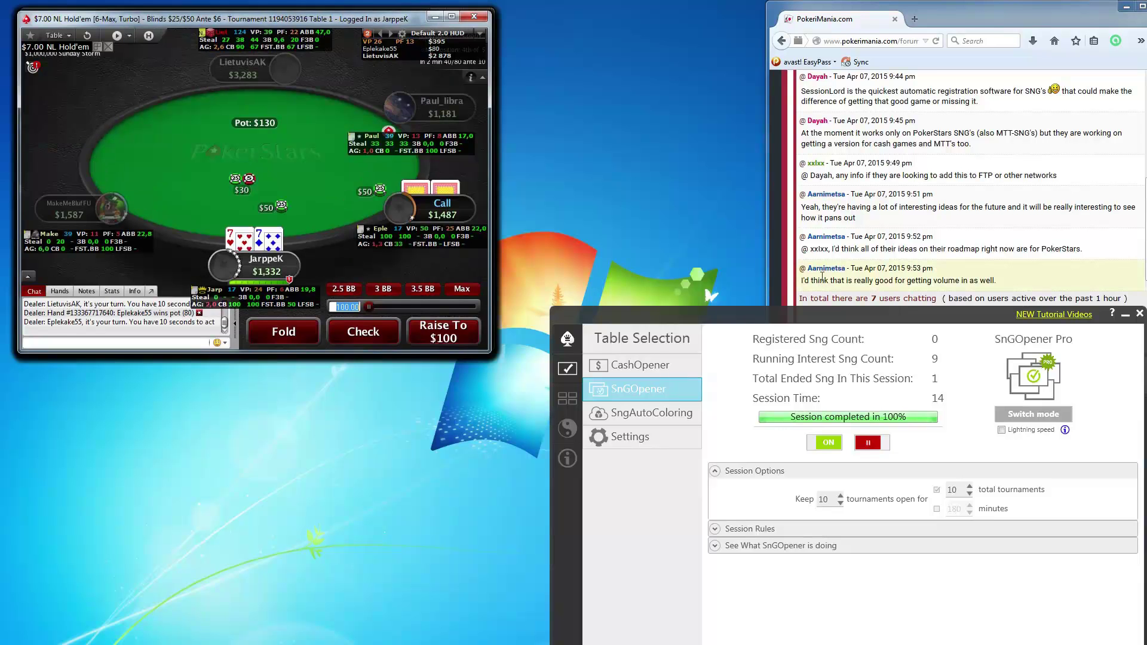
click(355, 290)
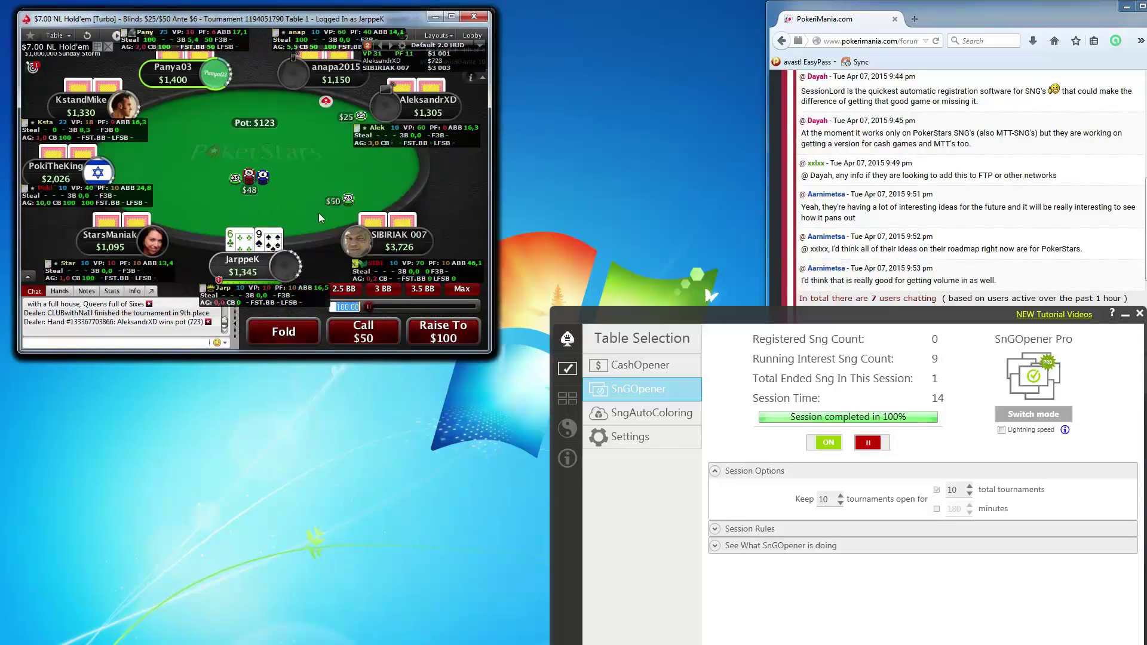
click(284, 334)
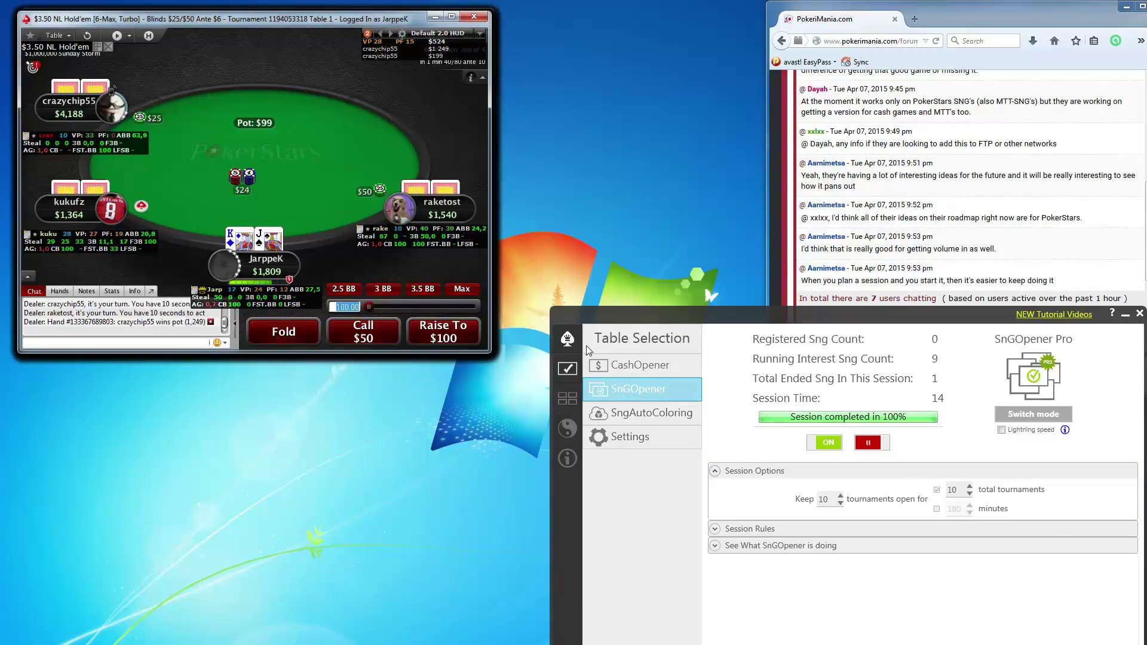
- Raise K-J to $100 preflop, and fold 9-2, 3-2, A-3 and 4-3 preflop on the other tables
click(443, 331)
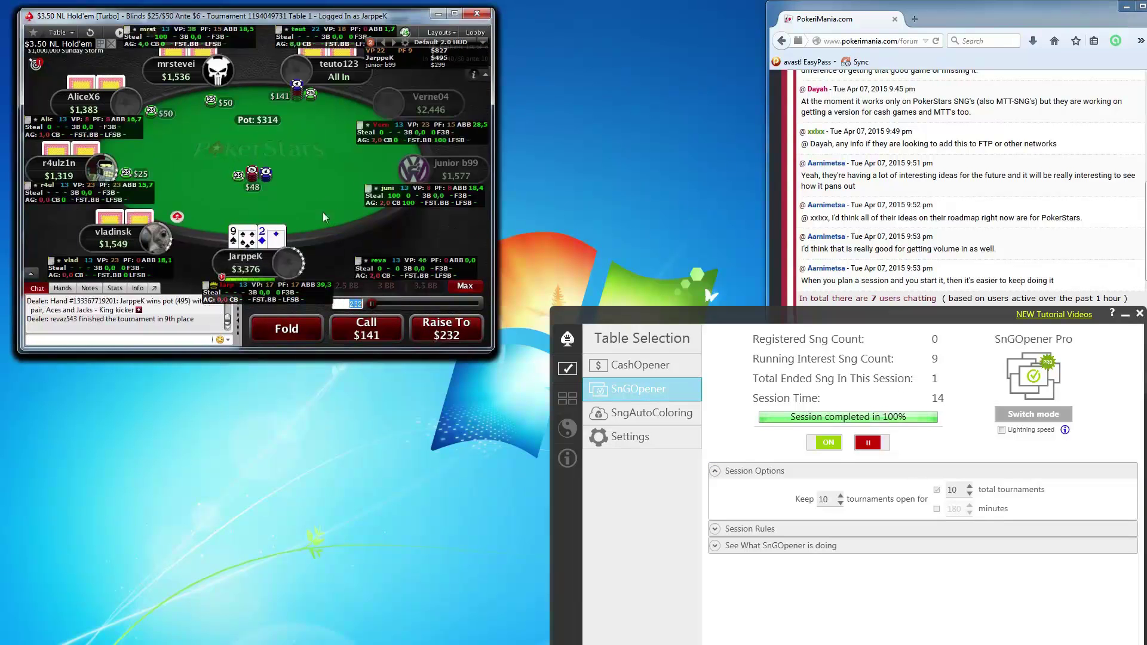
click(287, 328)
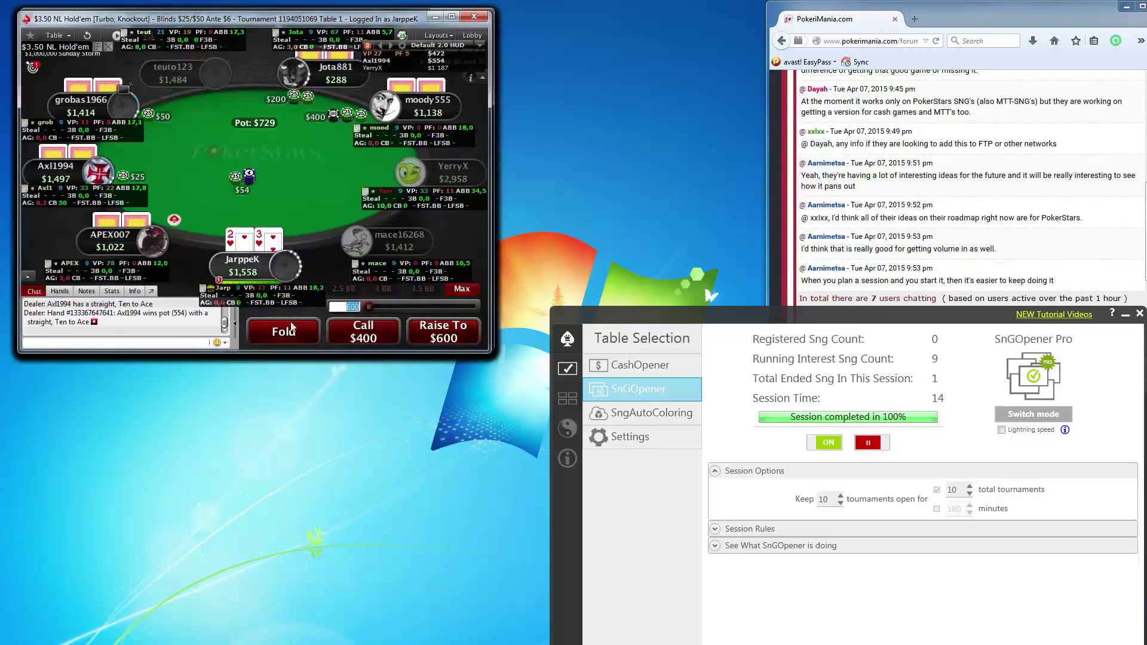
click(291, 327)
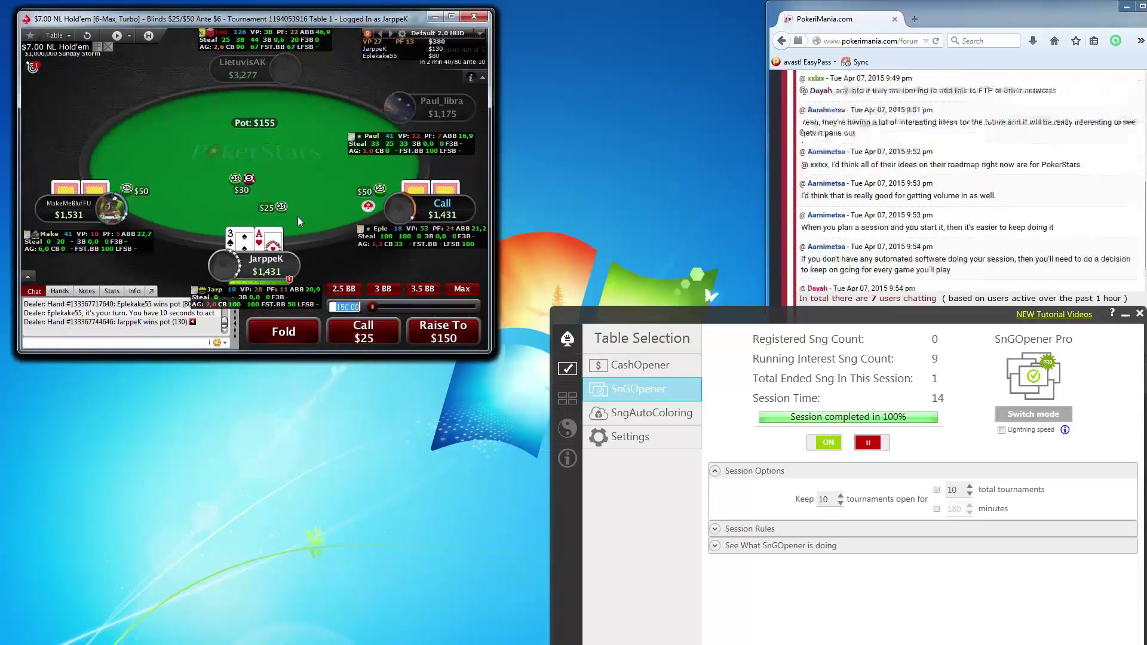
click(298, 333)
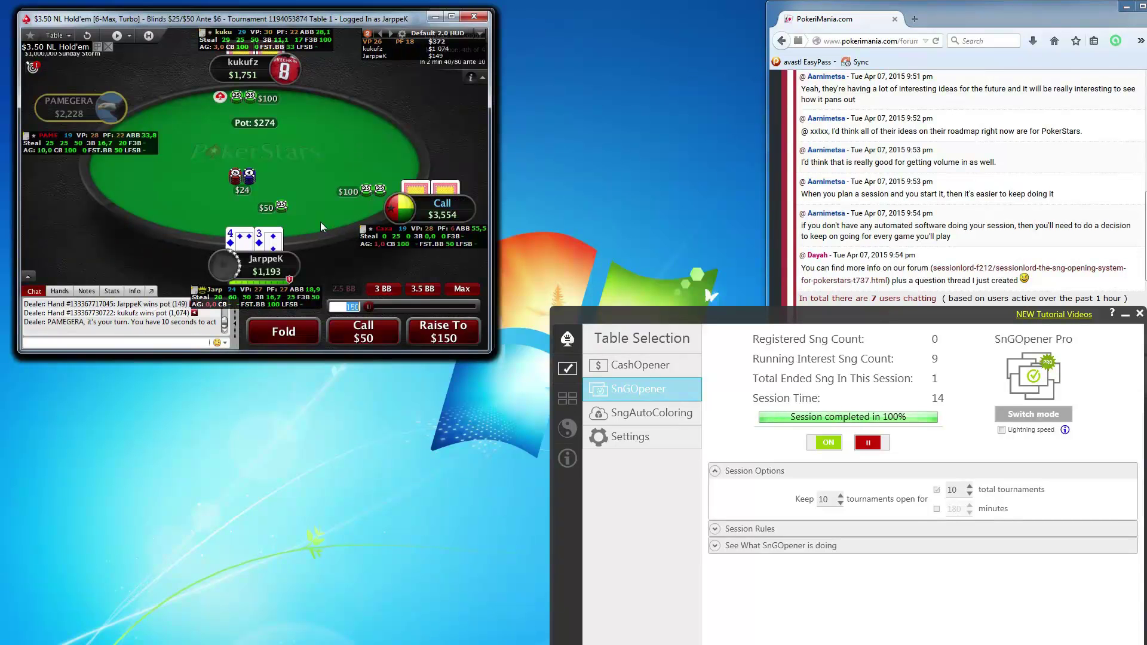
click(284, 330)
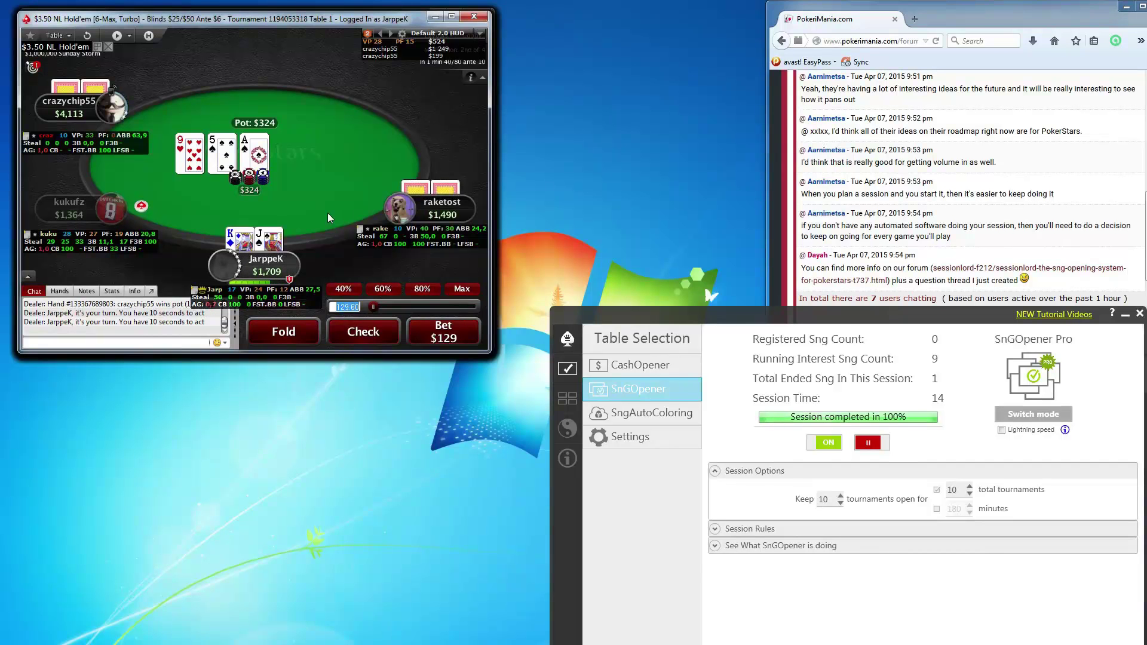
- Check K-J on the 9-5-A flop and the 9 turn, fold it on the river, and fold Q-6 and 8-6 preflop
click(369, 332)
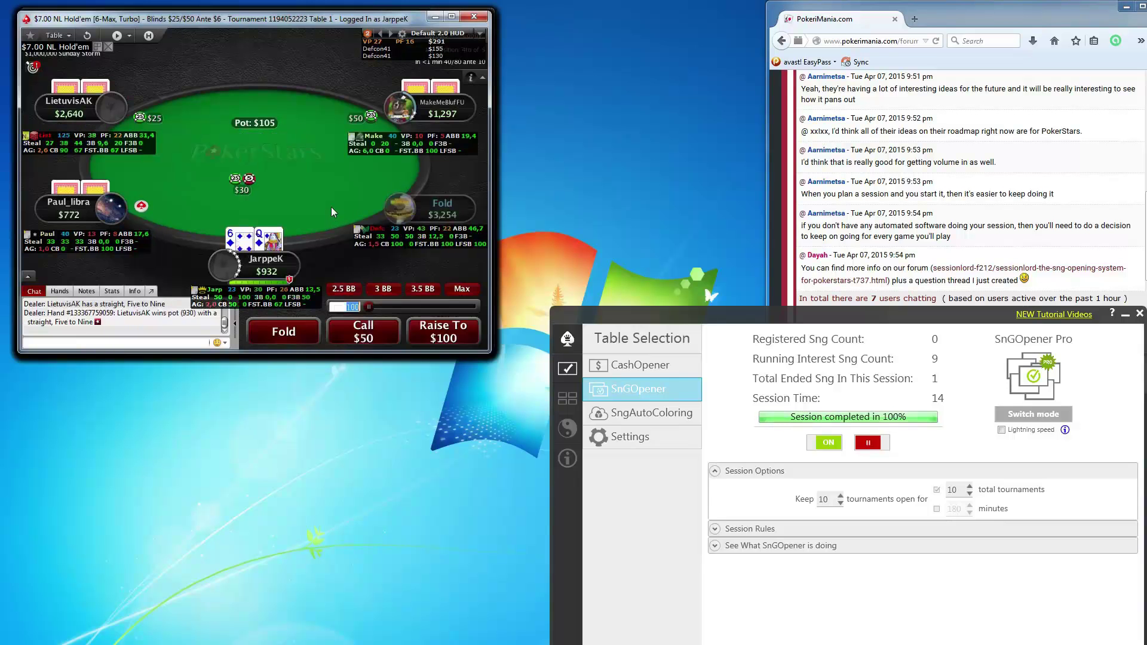
click(290, 331)
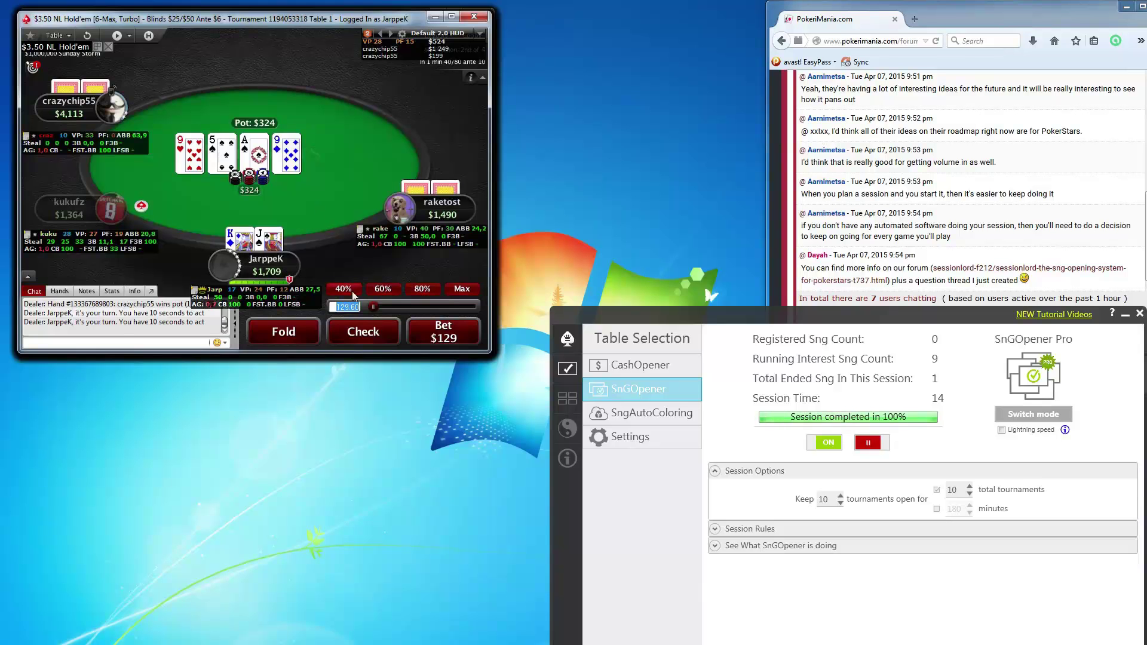
click(366, 332)
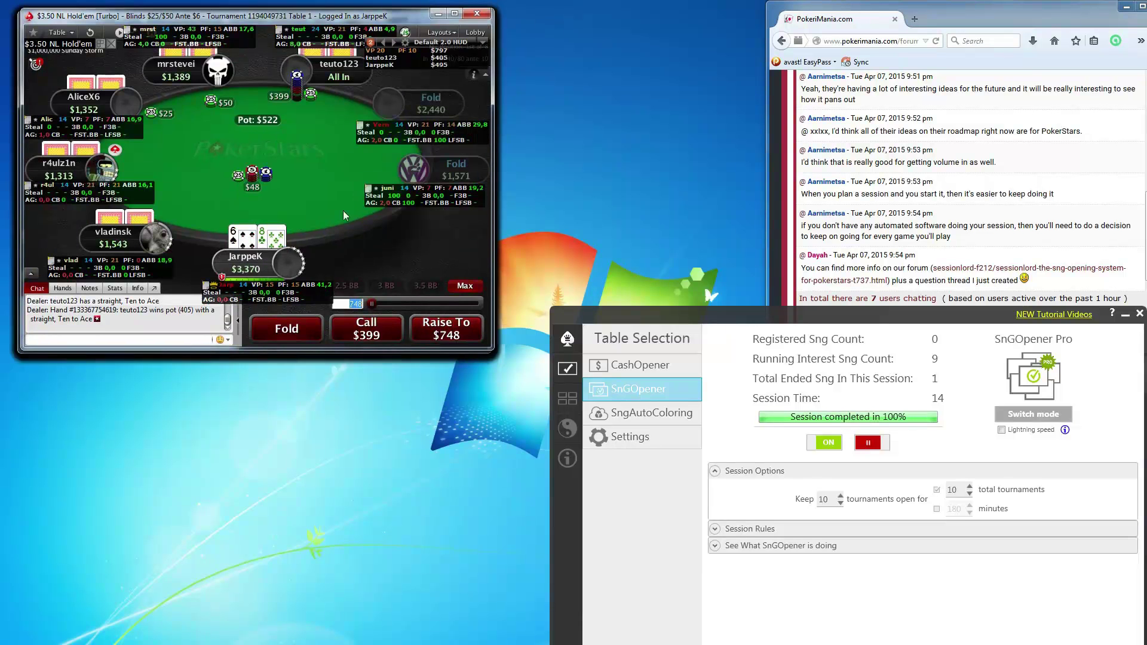
click(288, 329)
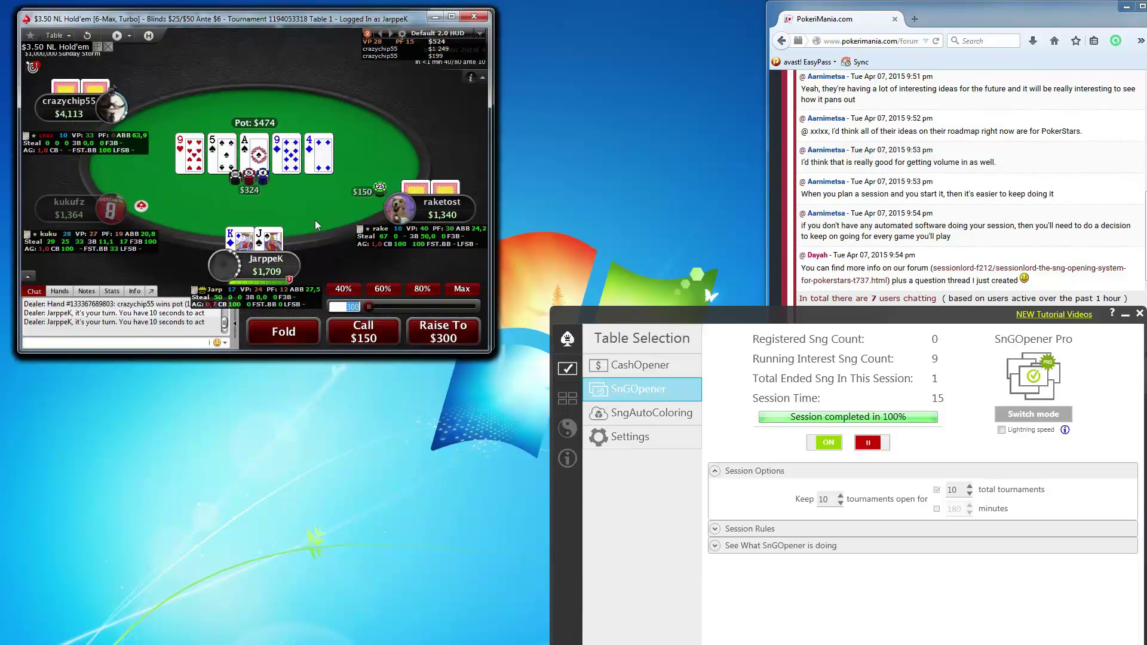
click(284, 330)
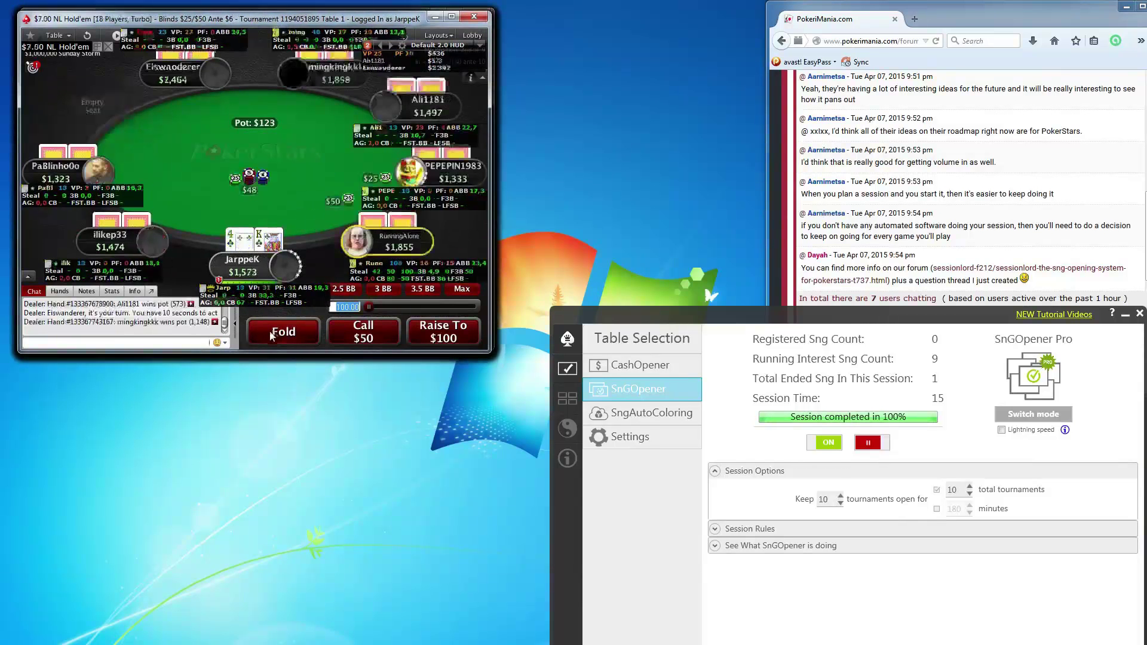
- Fold K-4, Q-10, 5-2, J-7, 9-5 and 9-3 preflop on the successive tables
click(281, 336)
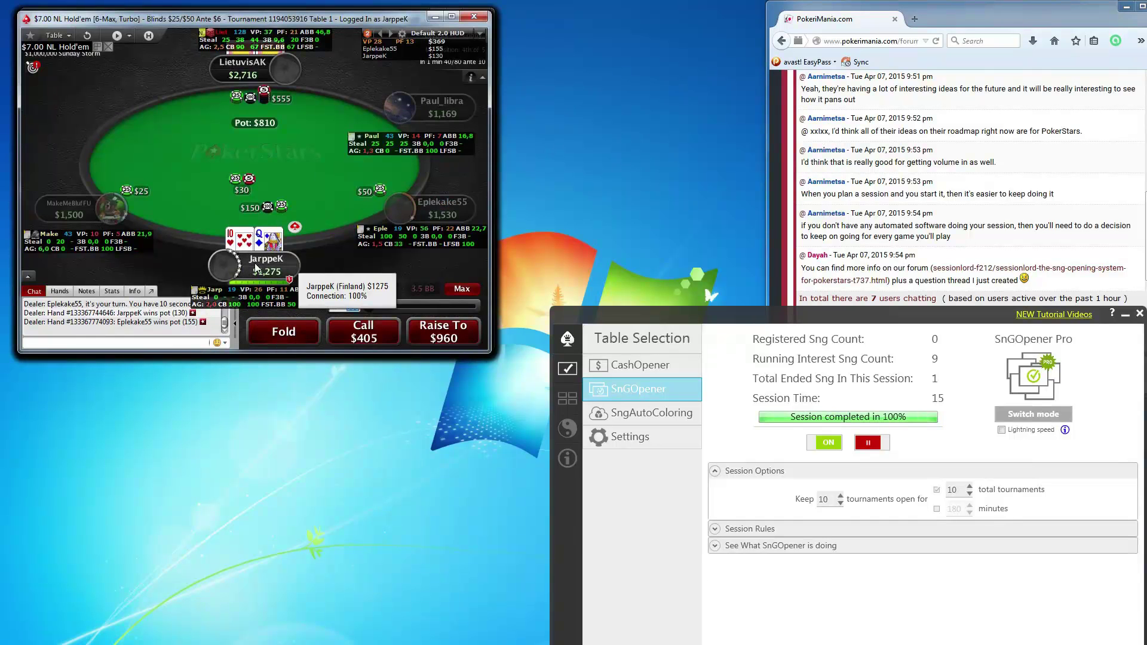
click(281, 332)
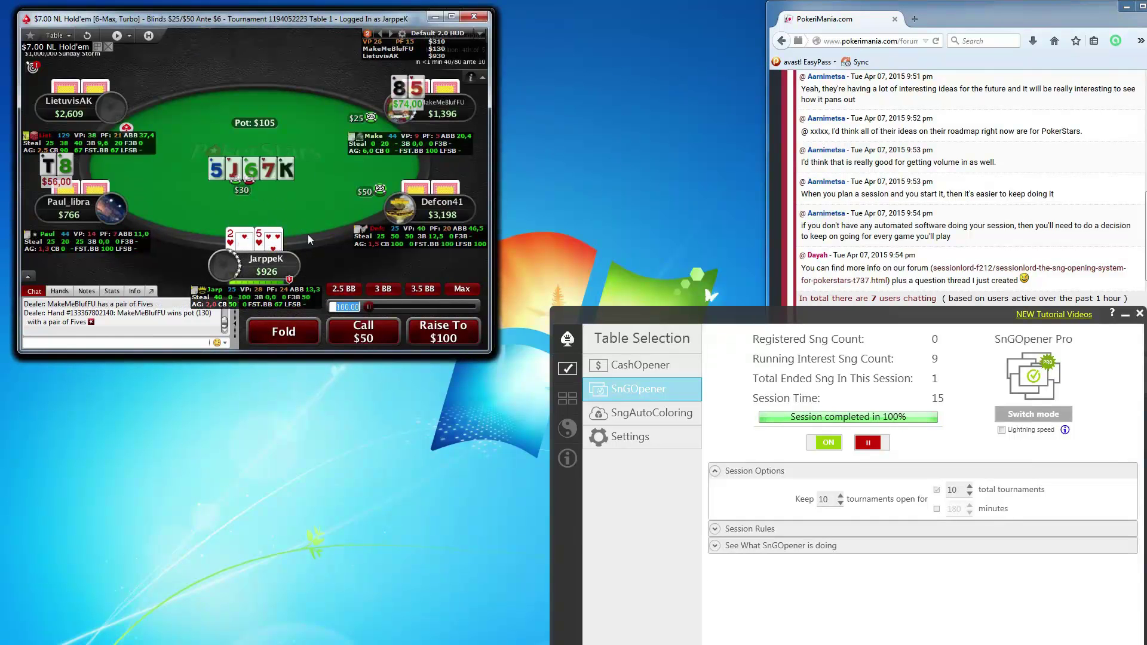
click(291, 335)
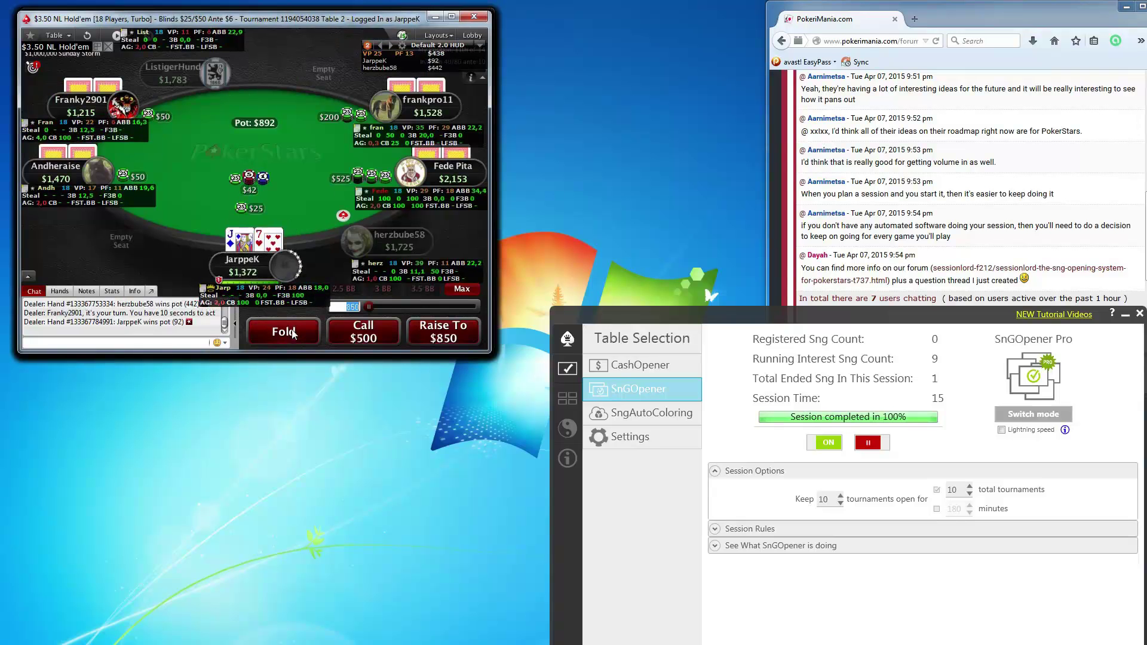
click(293, 333)
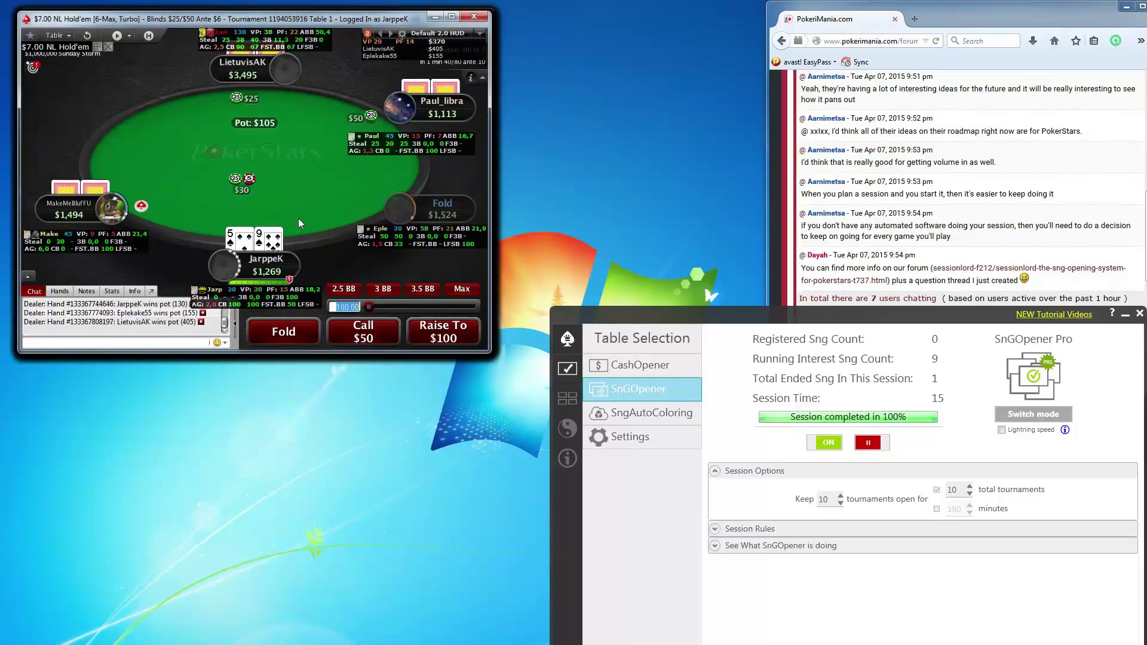
click(281, 328)
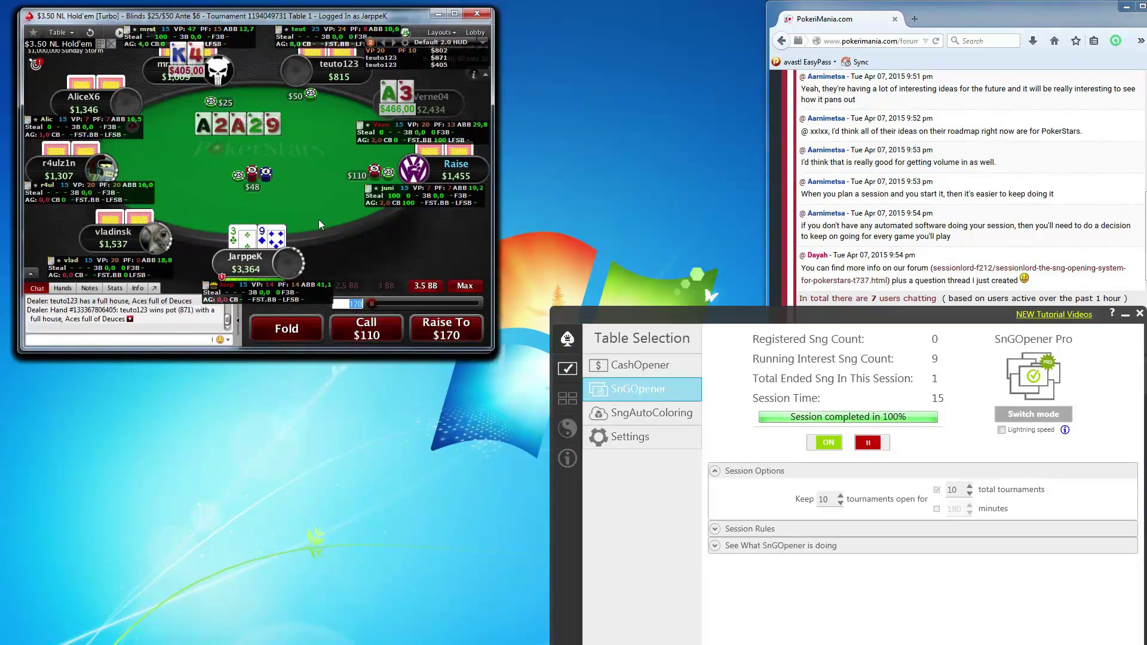
click(285, 339)
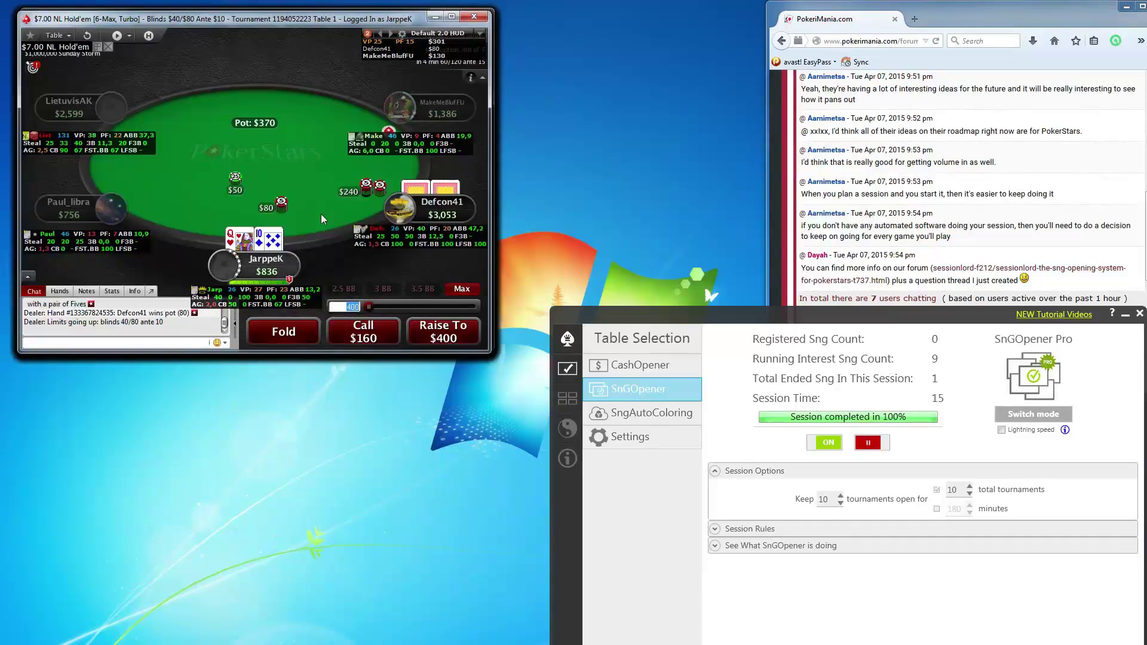
- Move all in for $916 with Q-10 from the big blind and raise 6-6 to $100 preflop
click(456, 290)
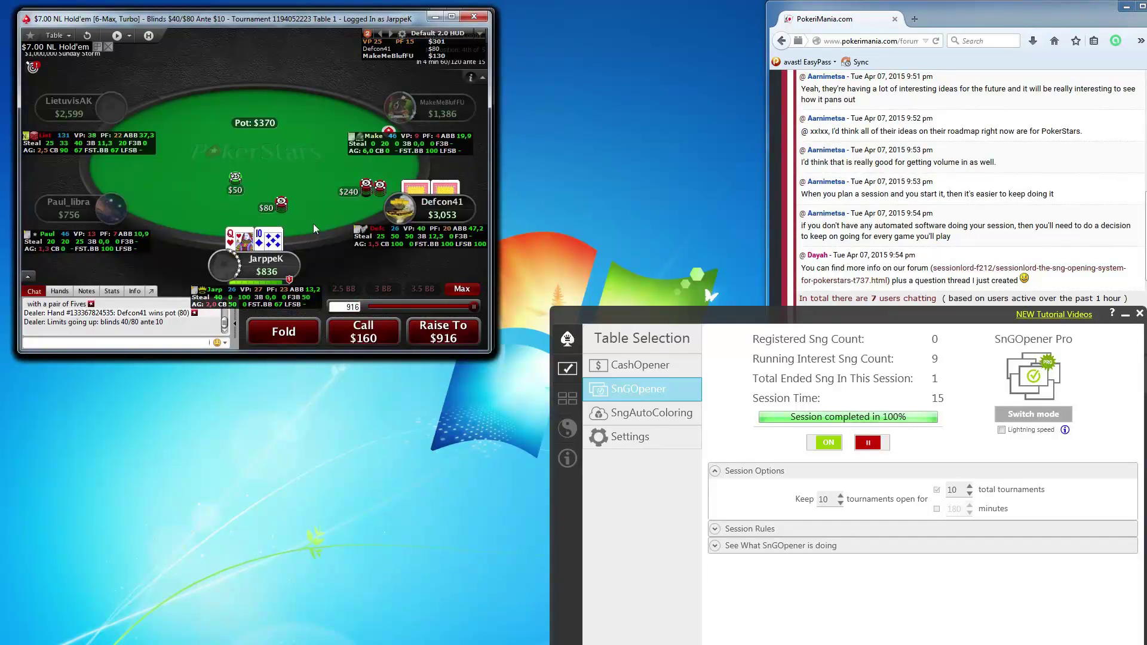
click(441, 334)
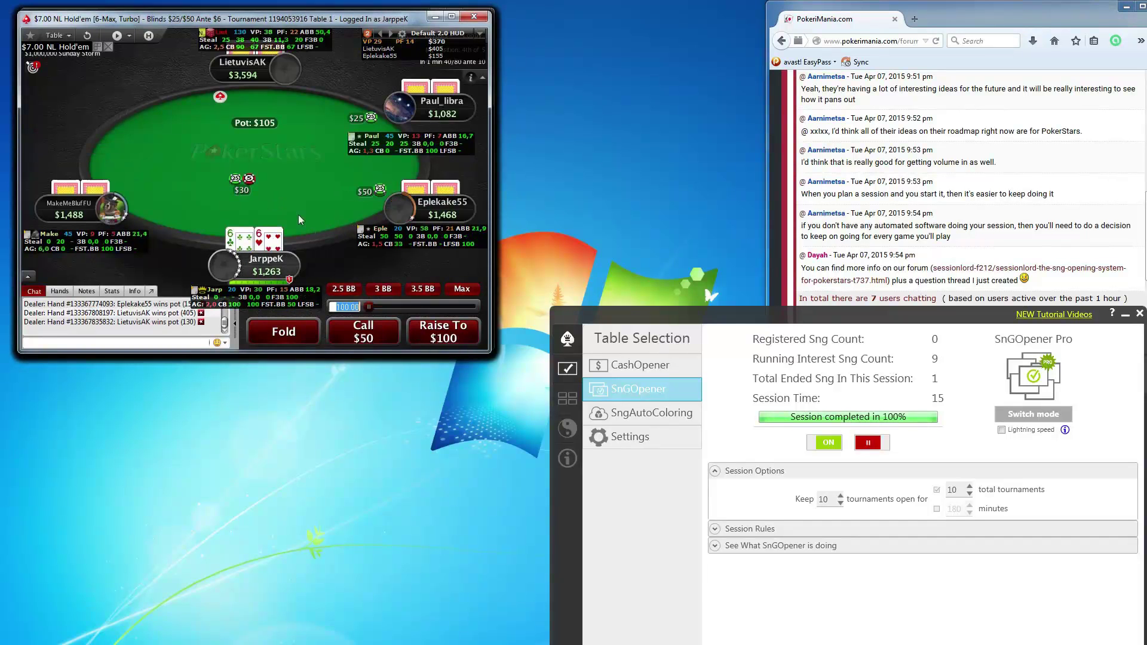
click(435, 332)
click(366, 332)
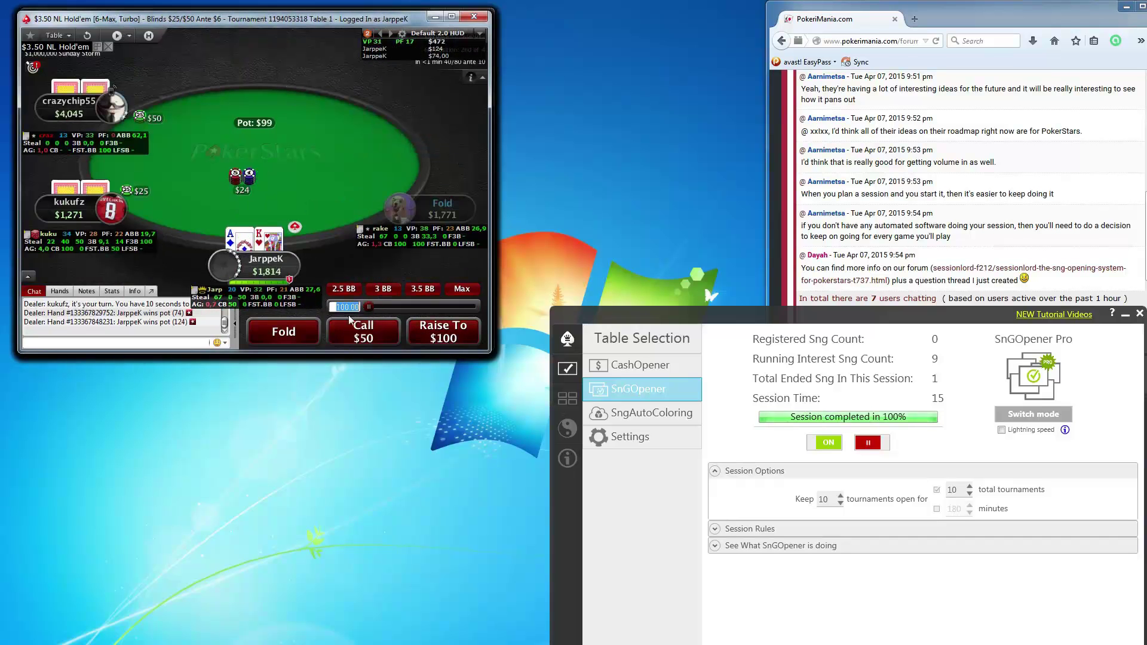
- Raise A-K to $100 preflop, fold 5-4 on the 7-Q-Q flop, and bet $100 with A-K on the A-A-7 flop
click(431, 332)
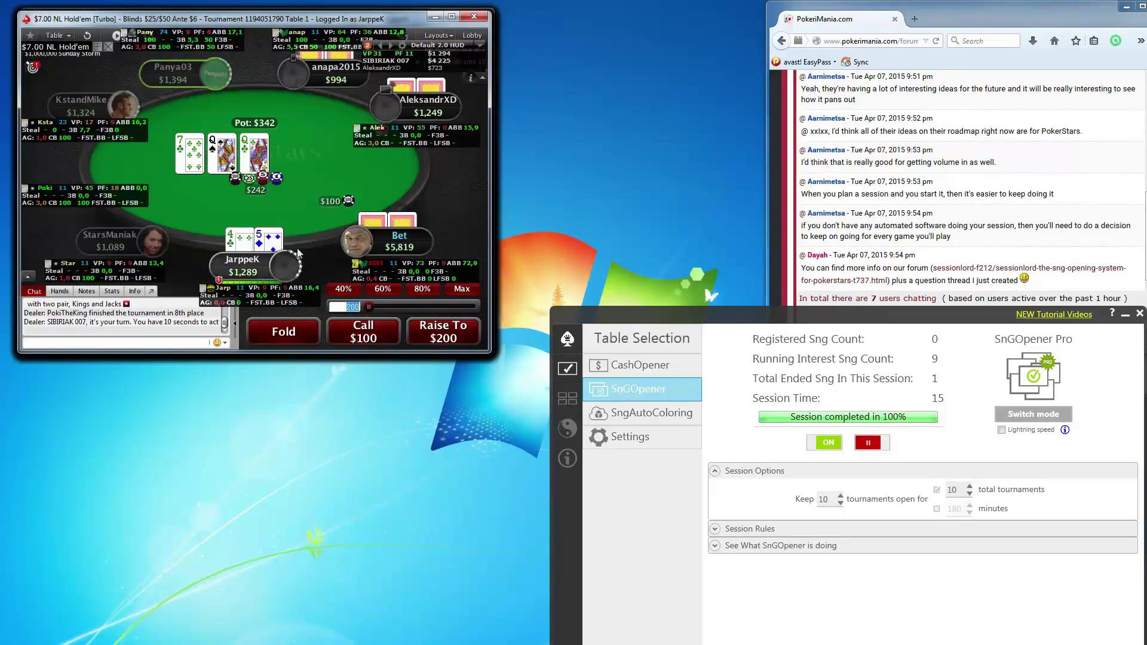
click(289, 326)
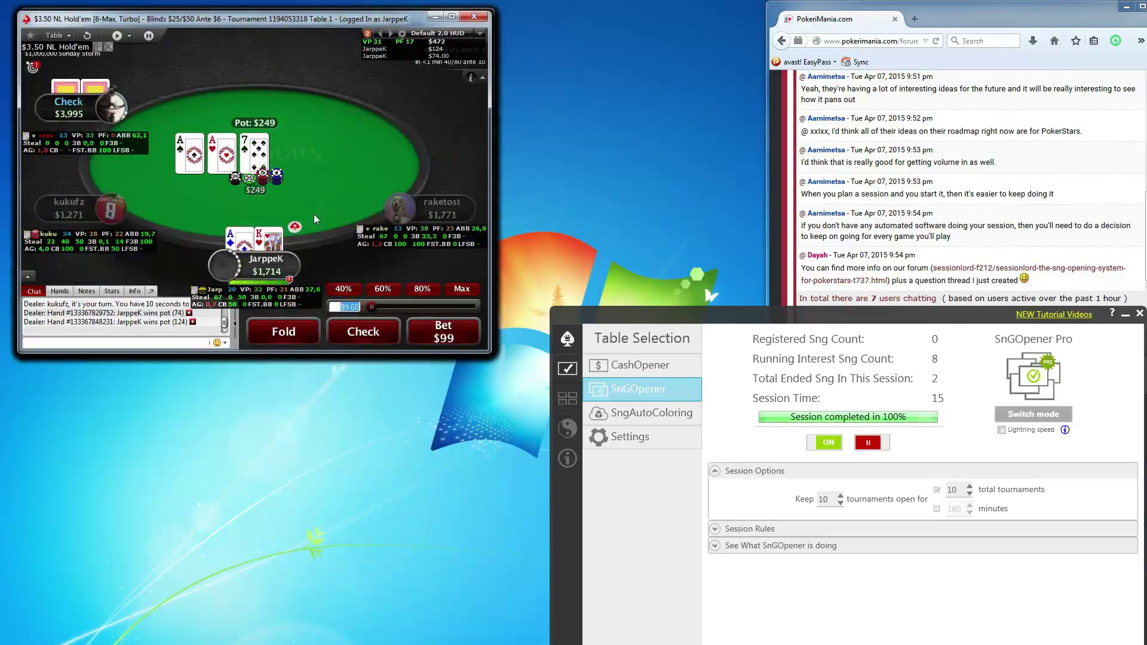
text(100)
click(449, 332)
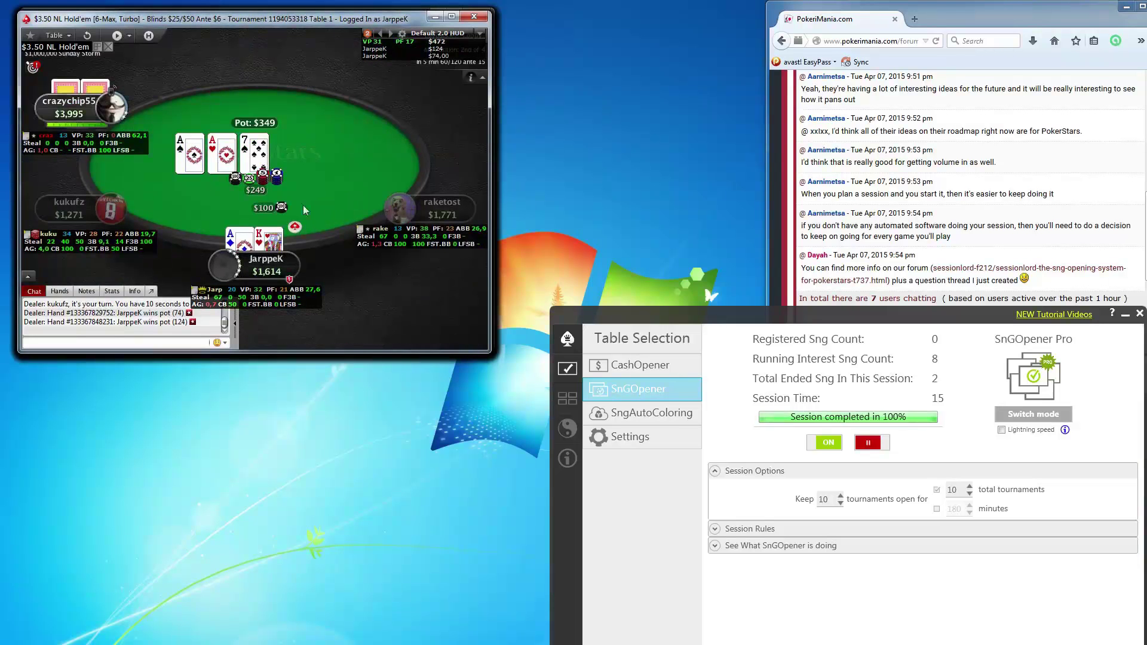
- Call with A-6 preflop, for $100 on the 3-9-4 flop and for $175 on the 6 turn, and call $50 preflop with J-9
click(353, 332)
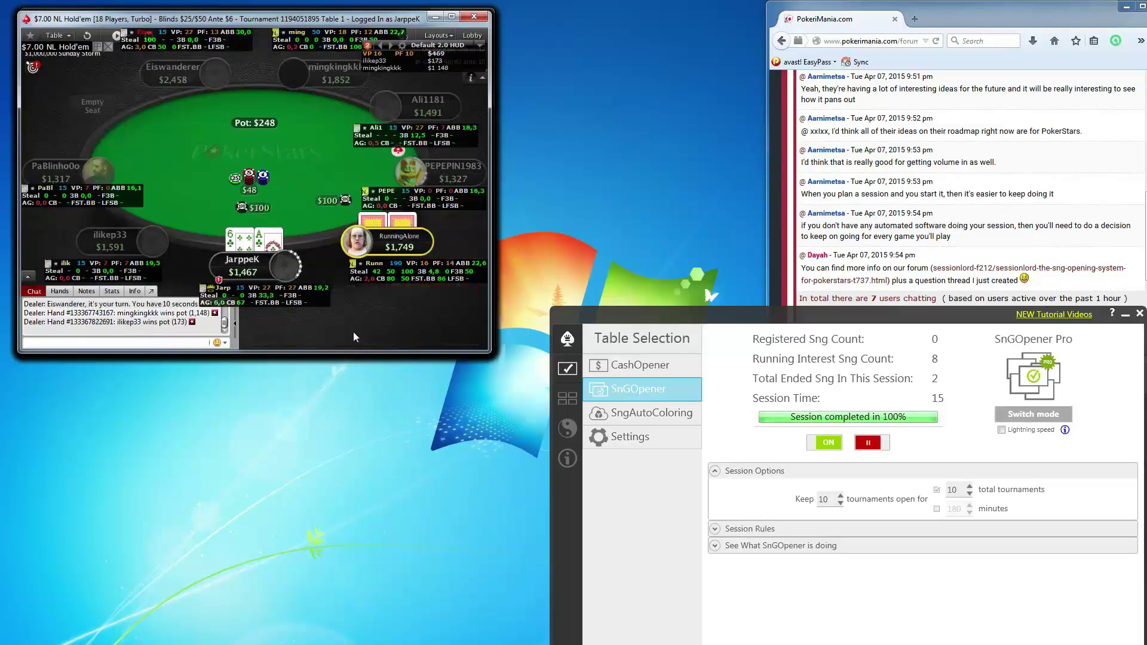
click(288, 328)
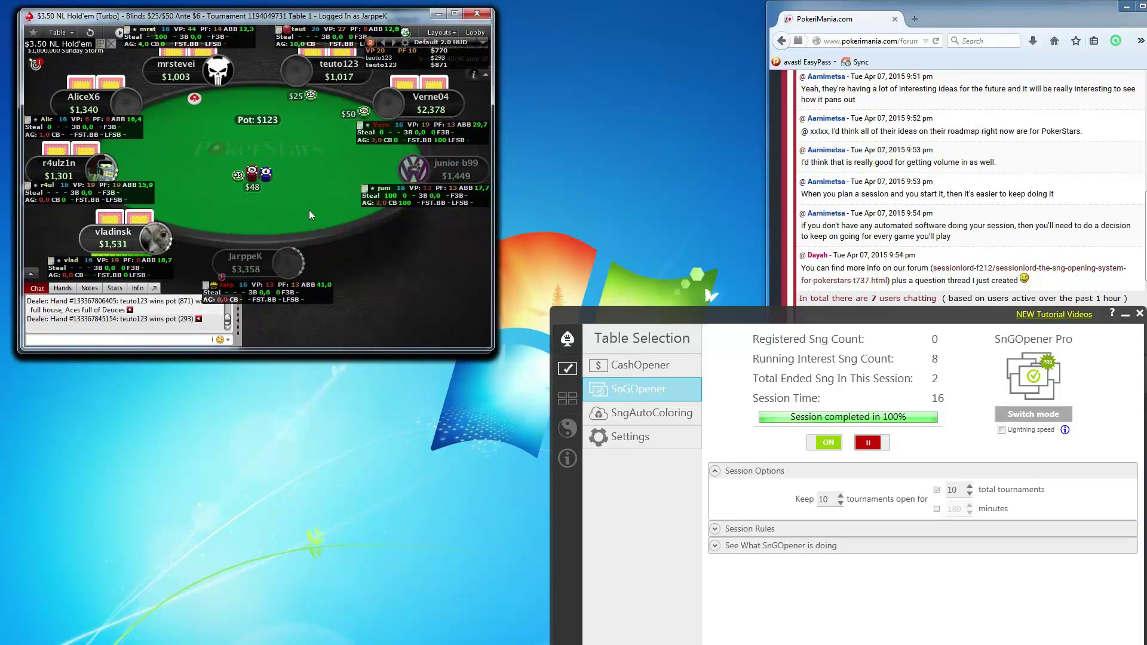
click(291, 321)
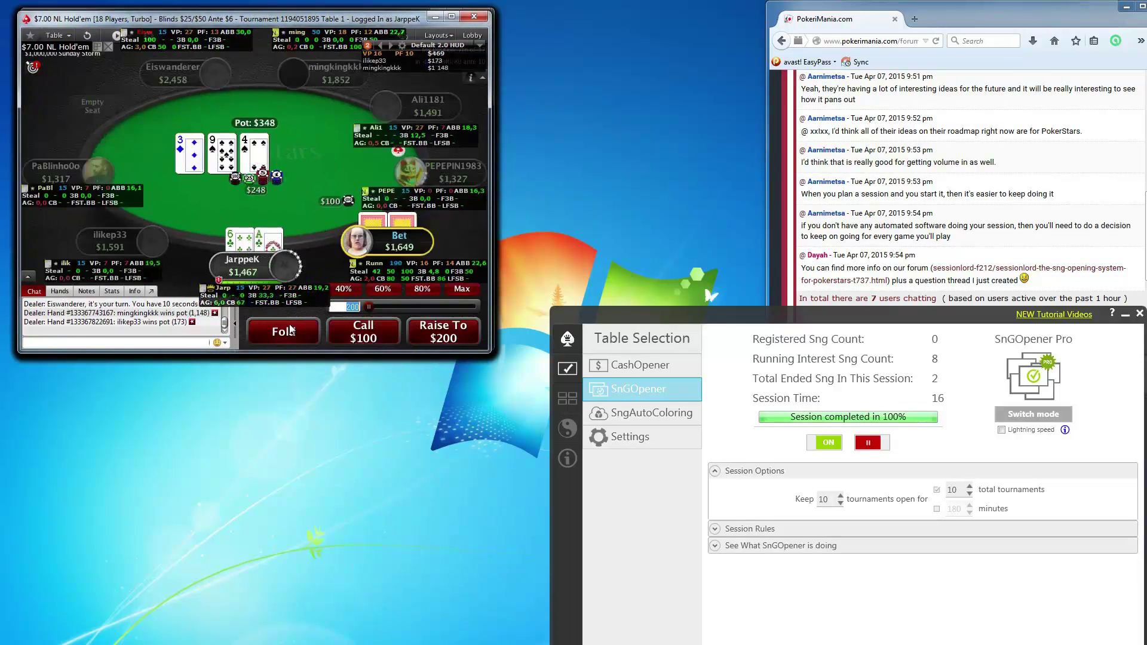
click(346, 321)
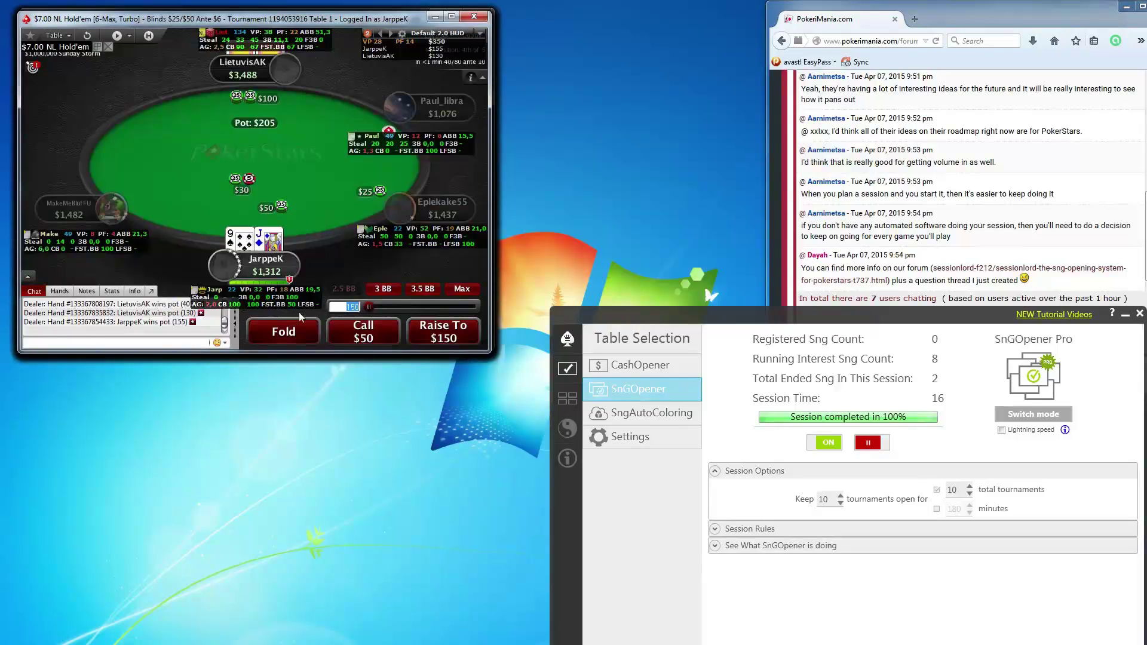
click(293, 330)
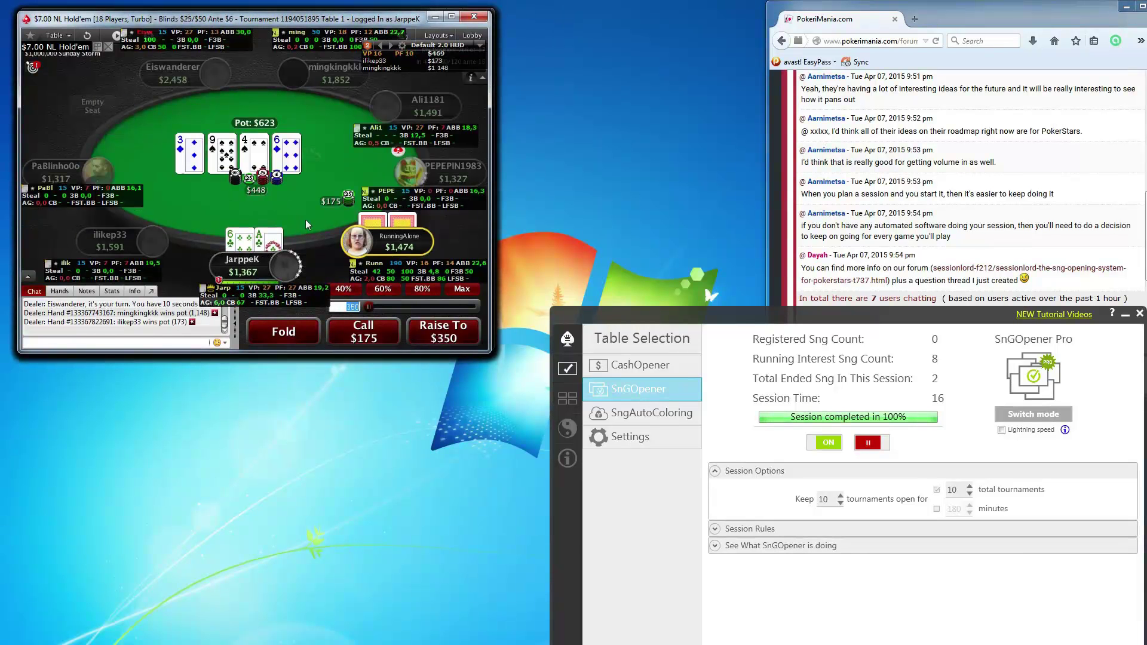
key(F6)
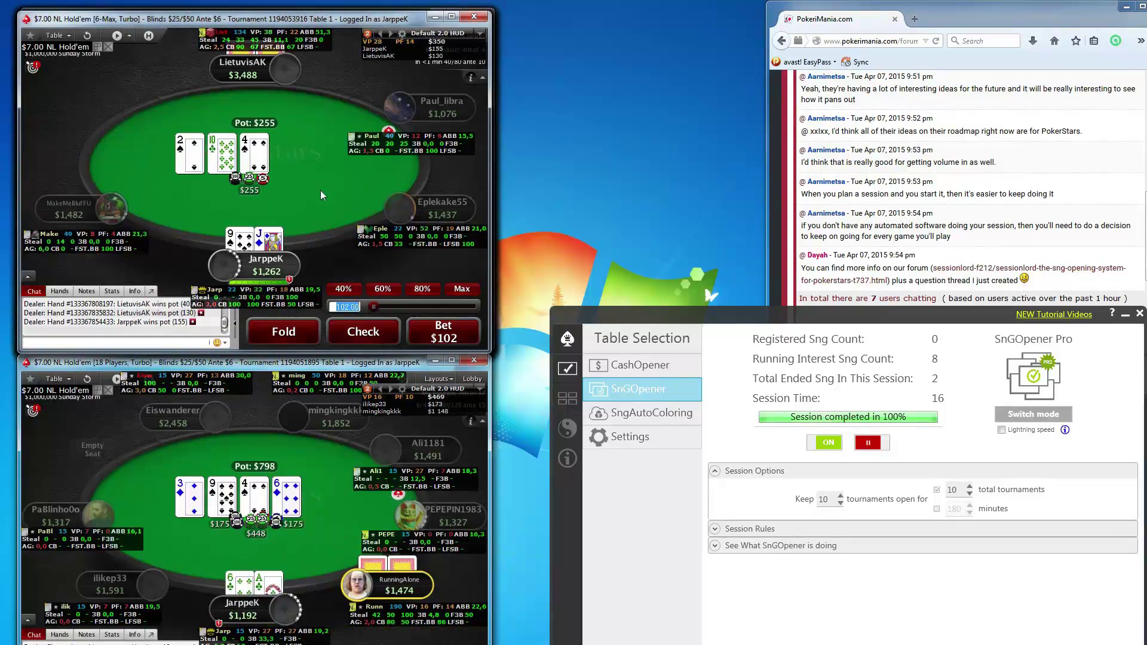
- Check J-9 on the 2-10-4 flop, fold it to the $100 bet, and fold 9-3 and 8-3 preflop
click(365, 338)
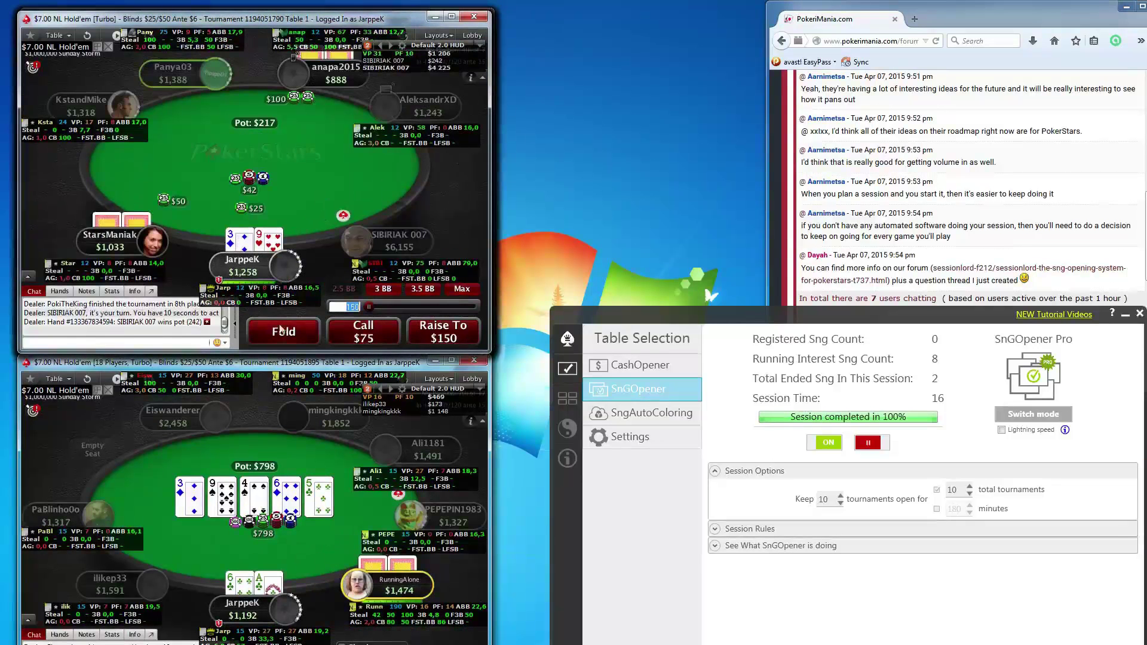
key(F1)
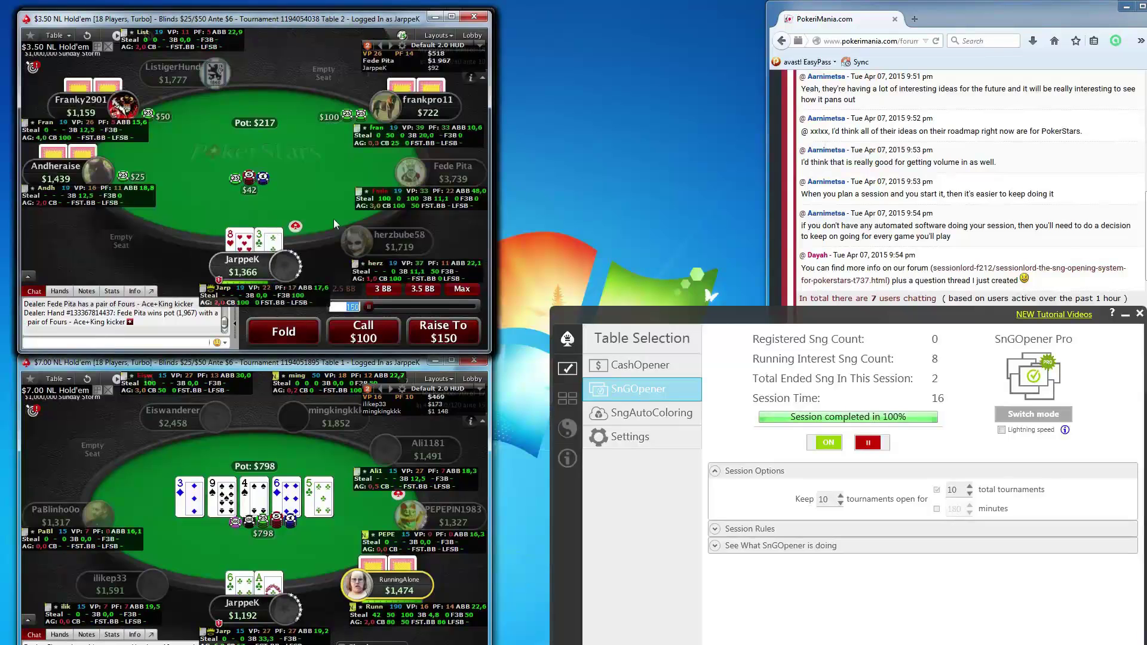
key(F1)
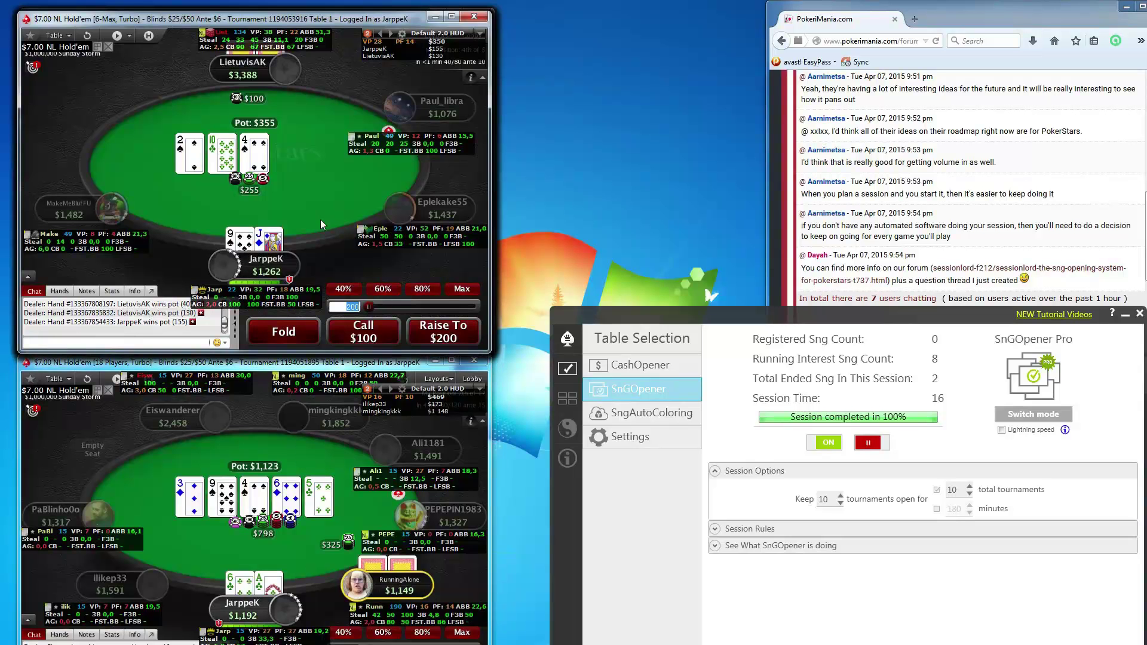
click(284, 330)
- Check Q-3 on the K-8-Q flop and call $325 with A-6 on the river
click(363, 332)
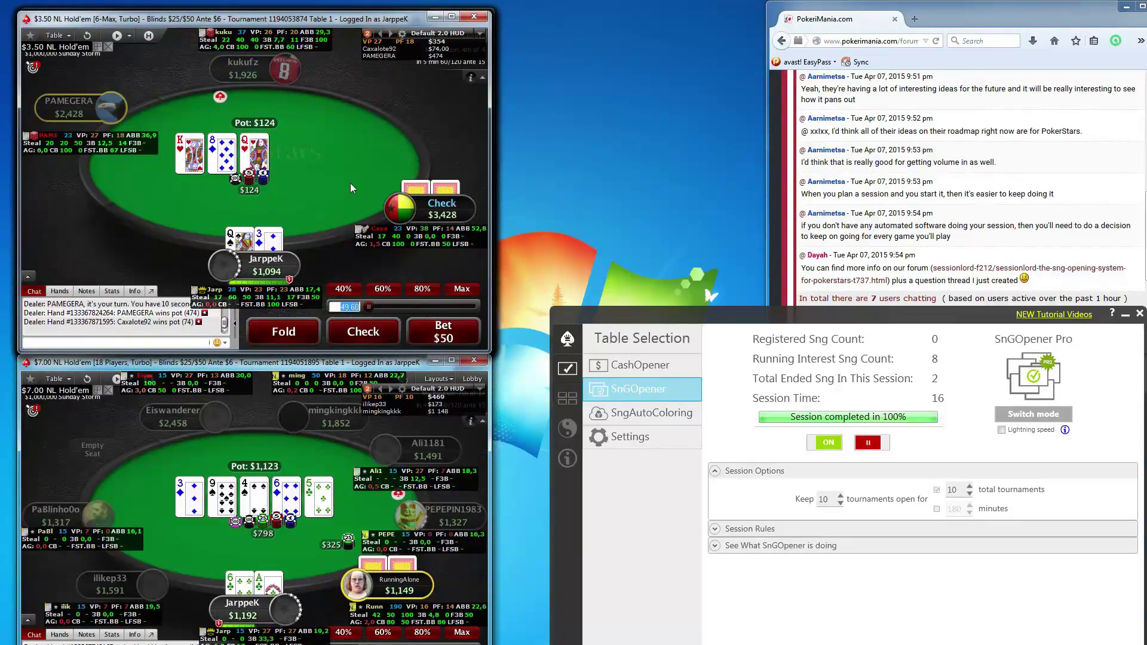
click(360, 330)
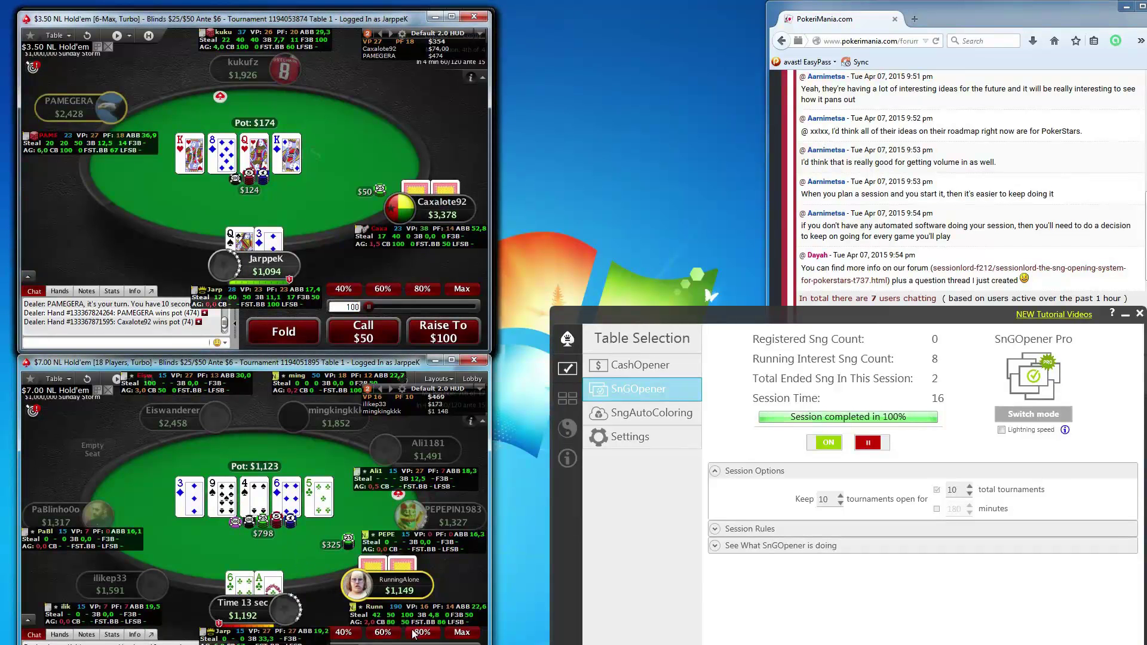
click(363, 644)
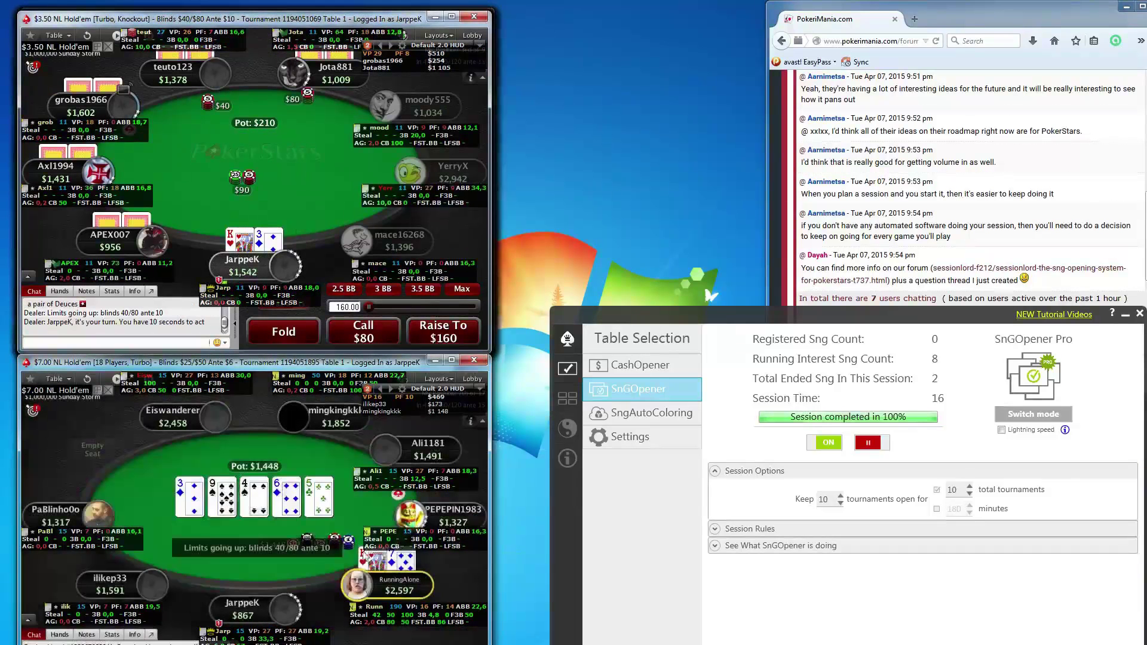
- Fold K-3 preflop and raise A-J from the big blind to $160
click(288, 334)
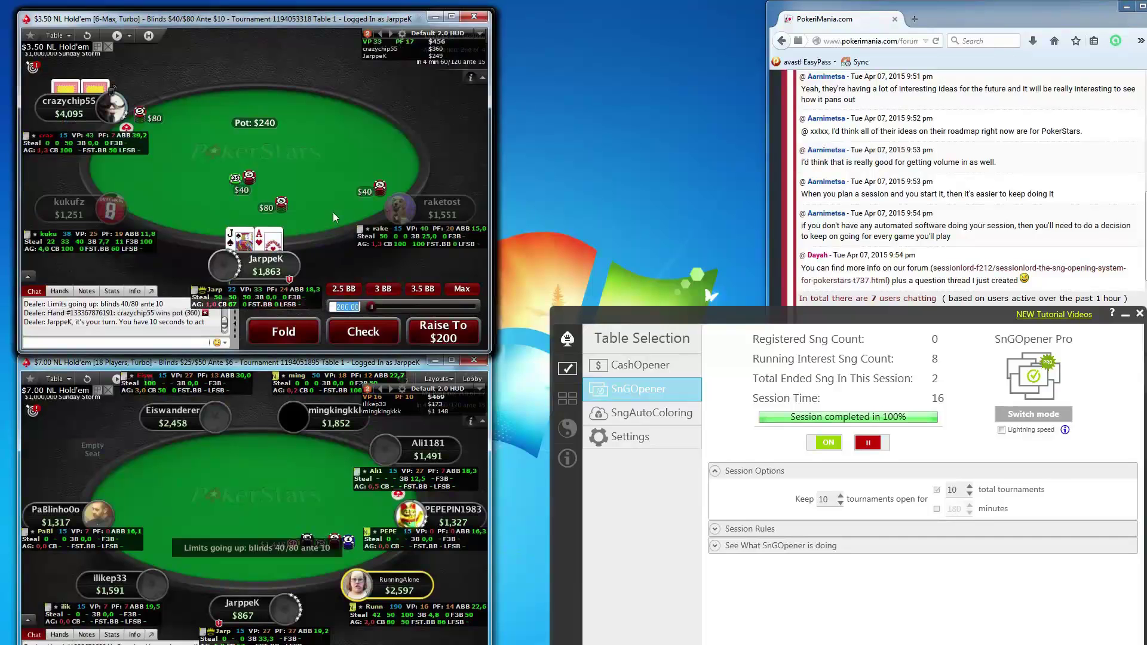
text(320)
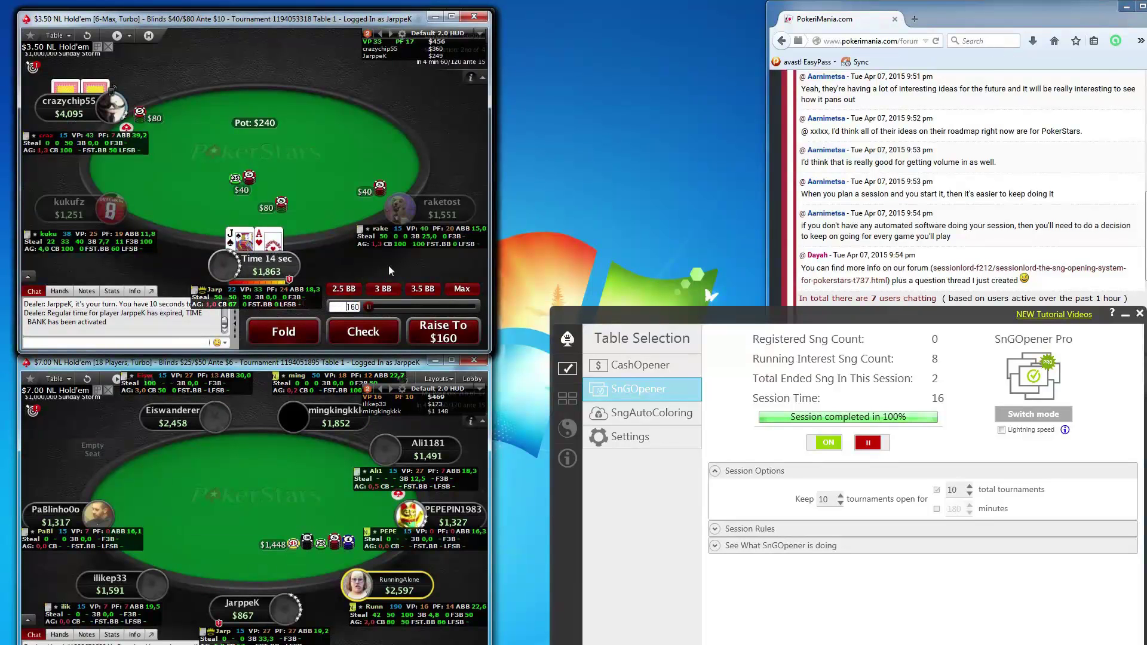
click(443, 330)
click(302, 321)
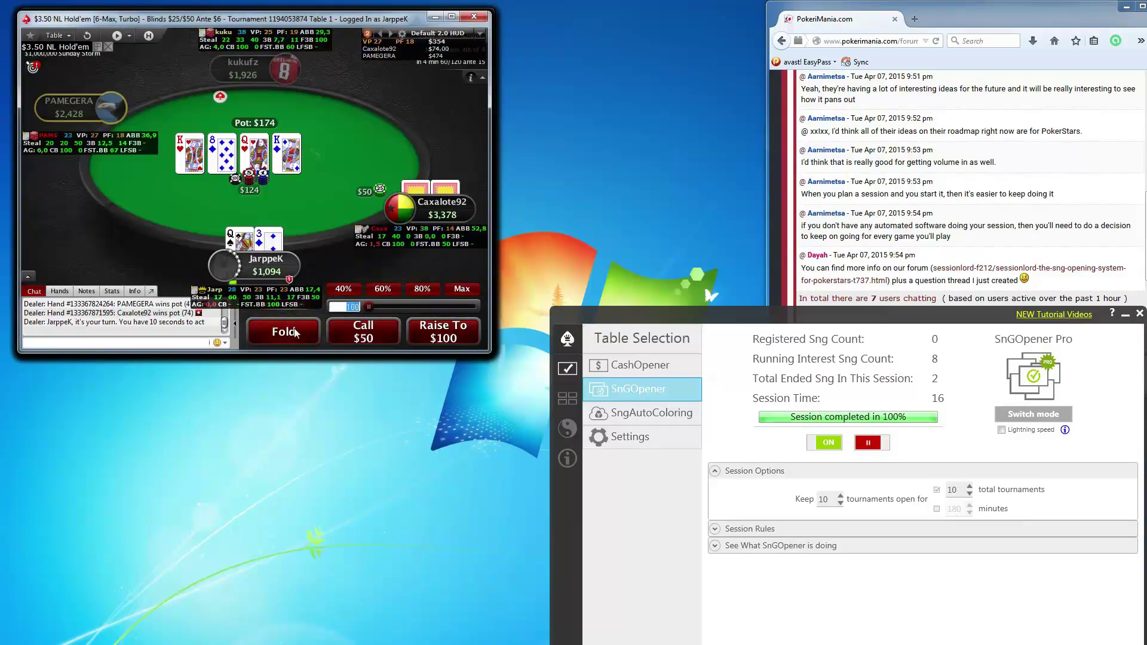
- Call $50 with Q-3 on the king turn, check it on the 9 river, and fold 9-7 preflop
click(351, 331)
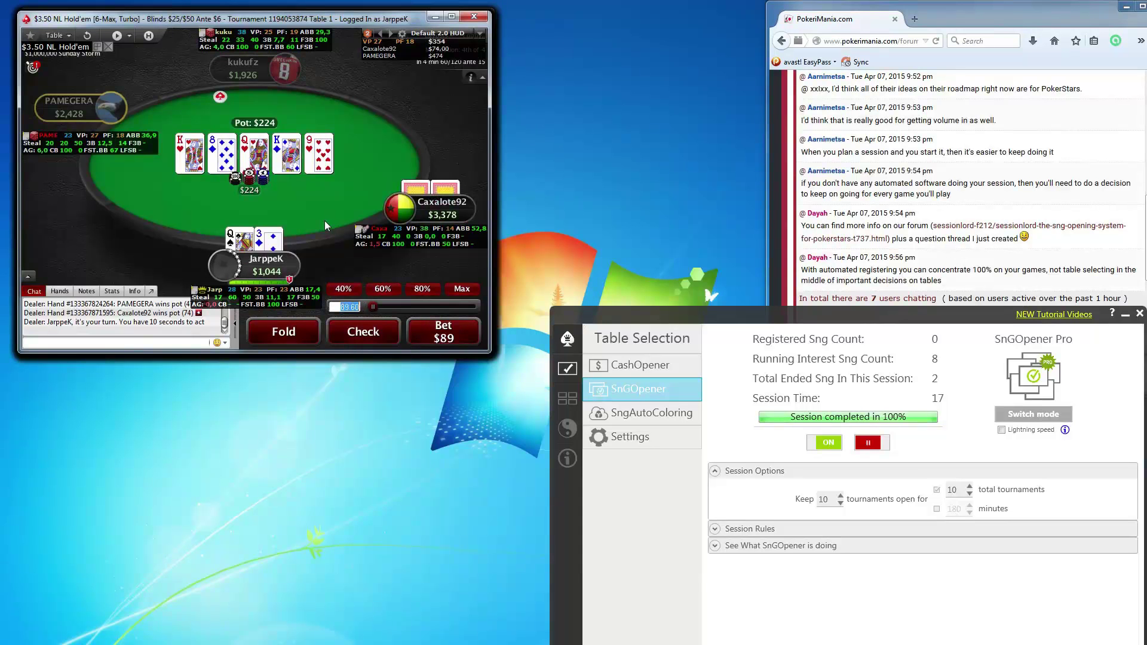
click(361, 333)
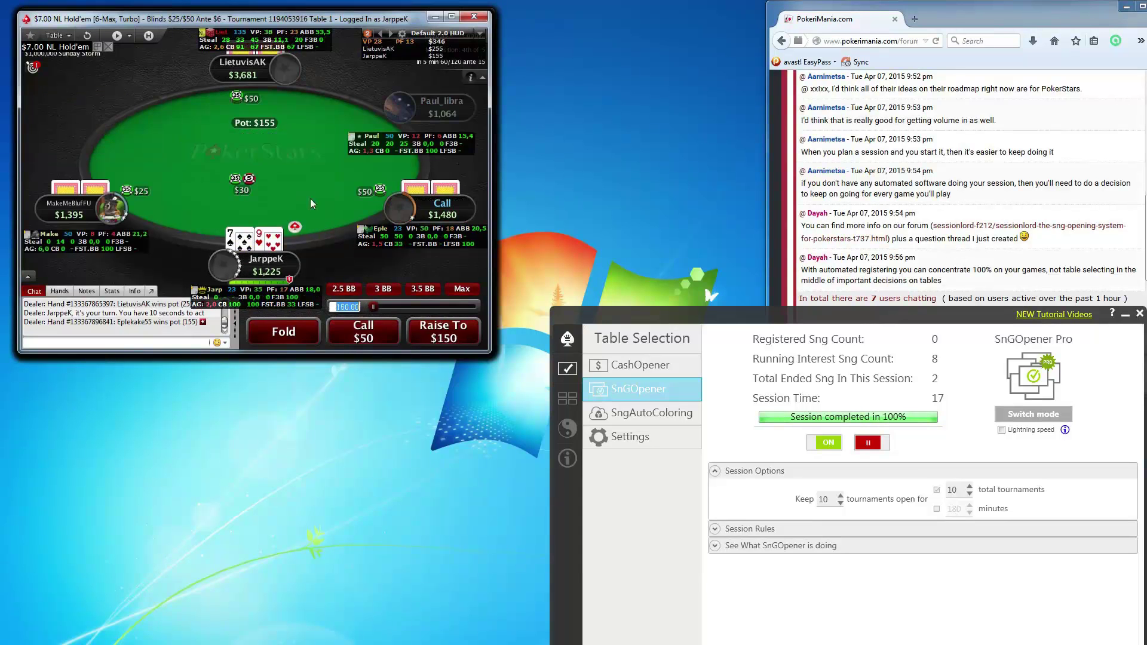
click(283, 341)
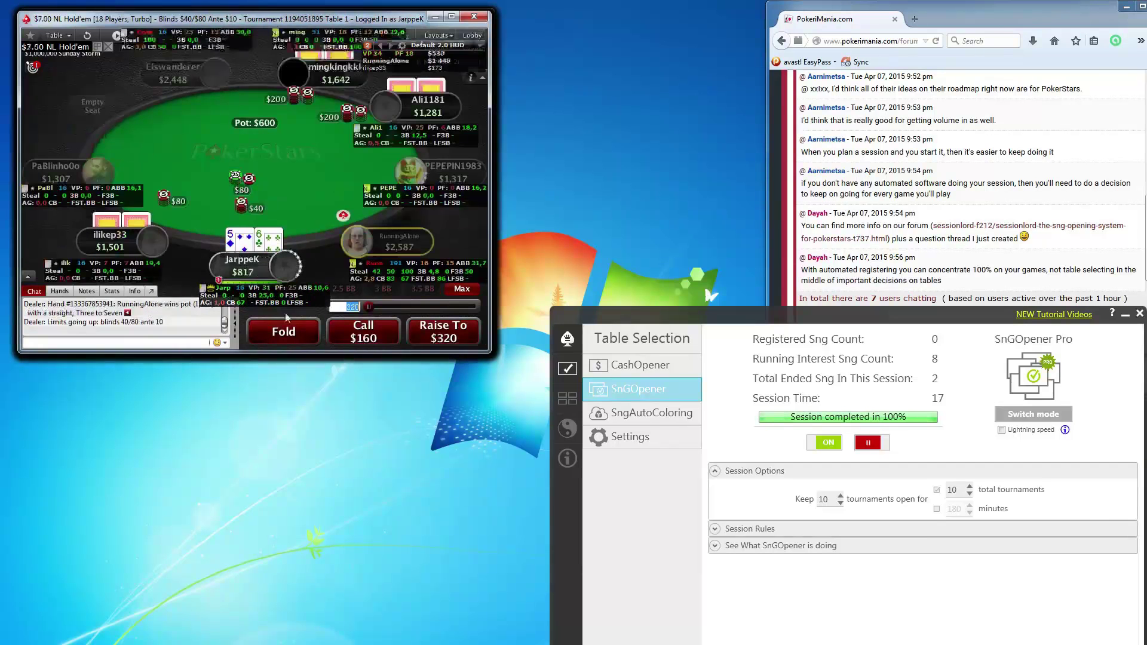
- Fold 6-5, K-10 and K-6 preflop at the $40/$80 tables
click(289, 333)
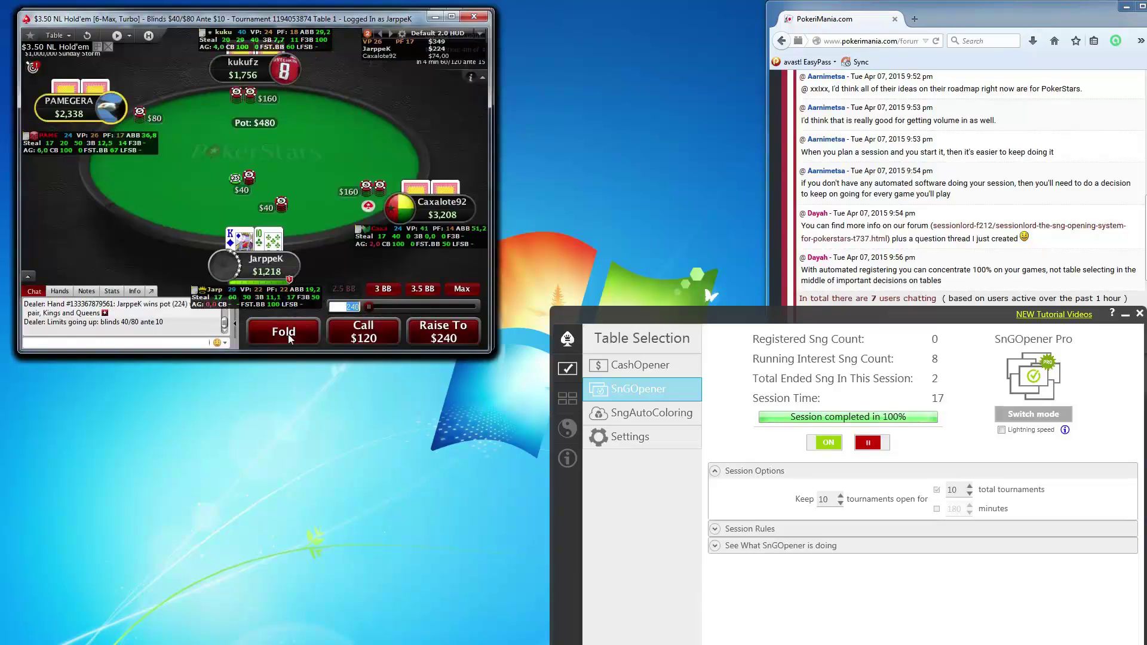
click(285, 332)
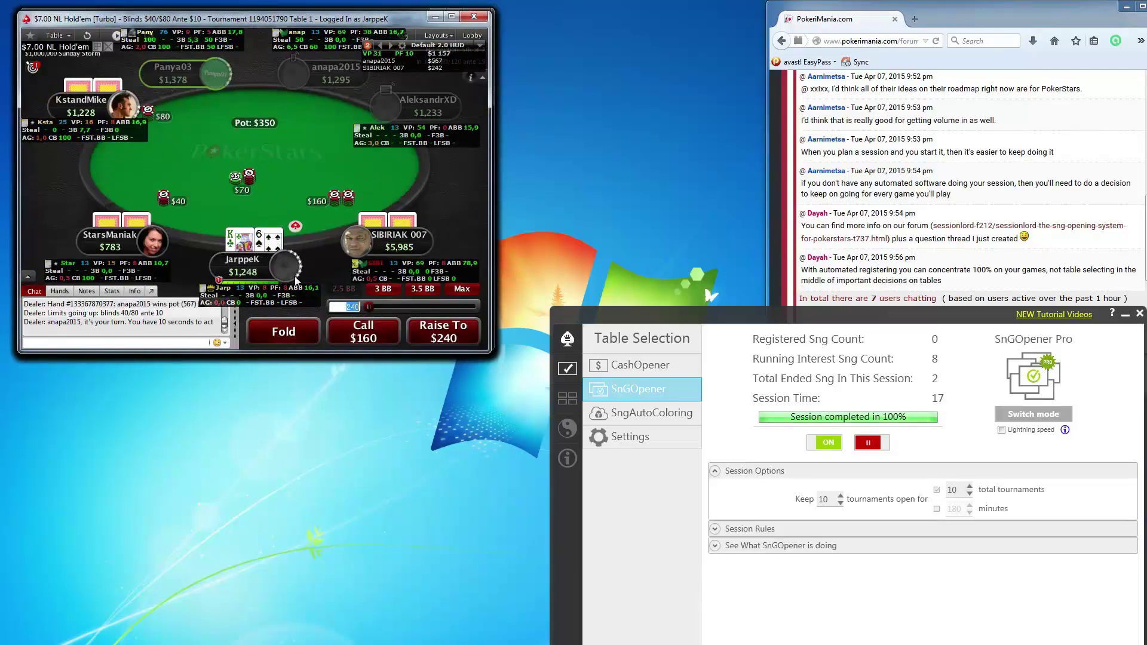
click(278, 332)
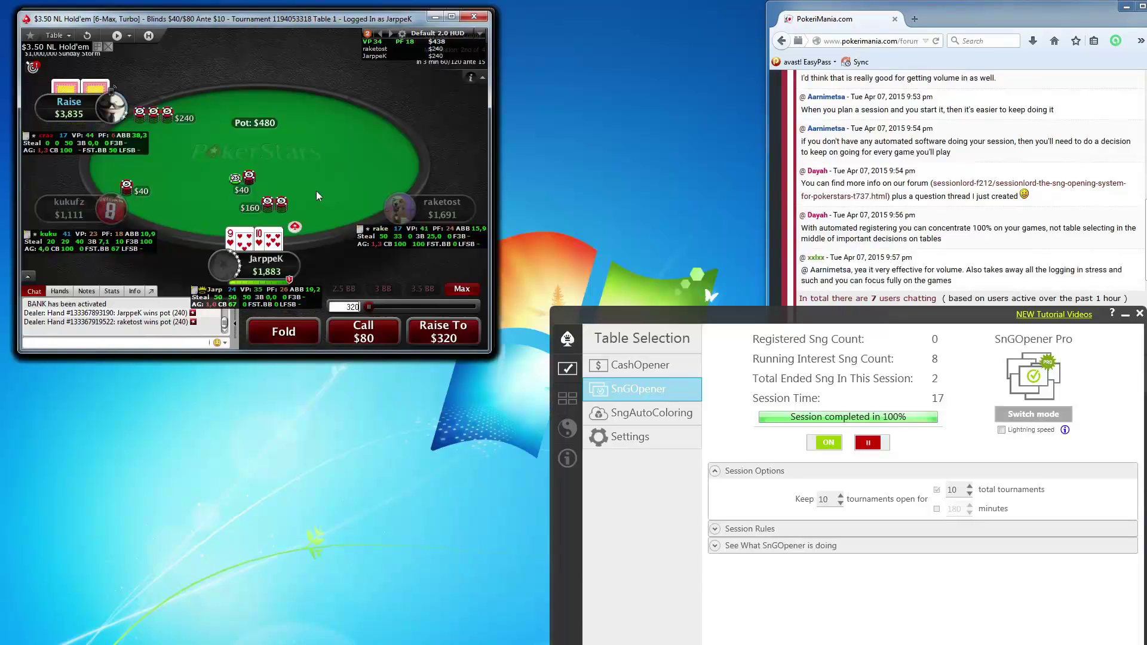
- Call $80 with 10-9 preflop and raise A-K all-in over the $160 raise
click(362, 327)
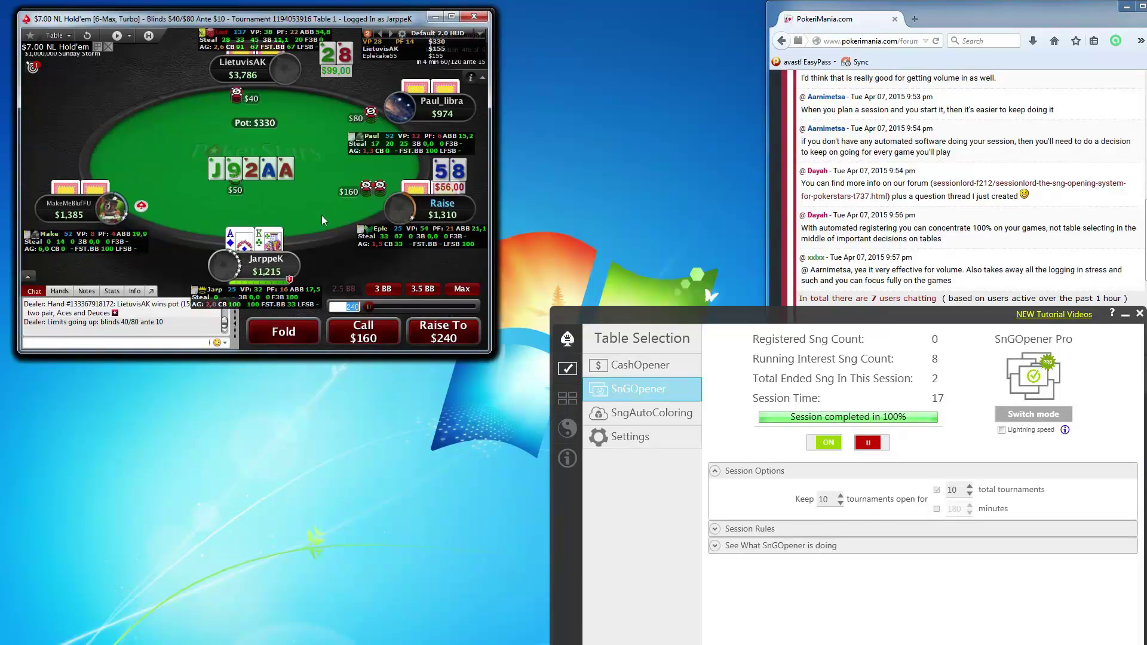
click(462, 288)
click(444, 332)
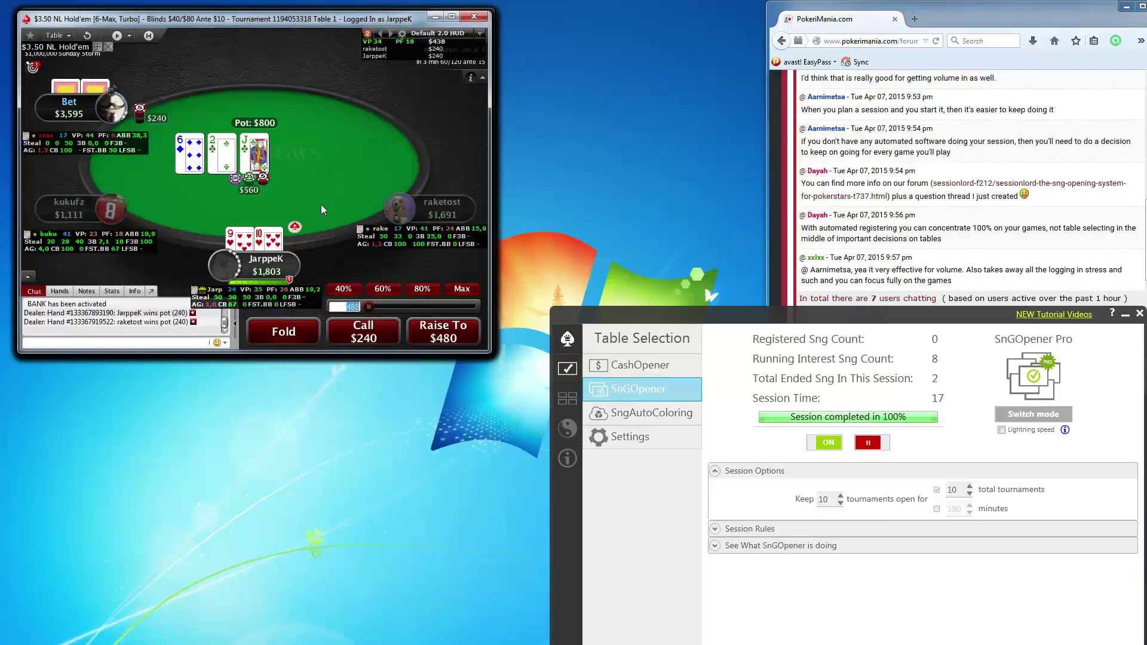
- Fold 10-9 to the $240 bet on the 6-2-J flop, and fold Q-4, J-4, 10-9, K-9 and 9-4 preflop
click(285, 332)
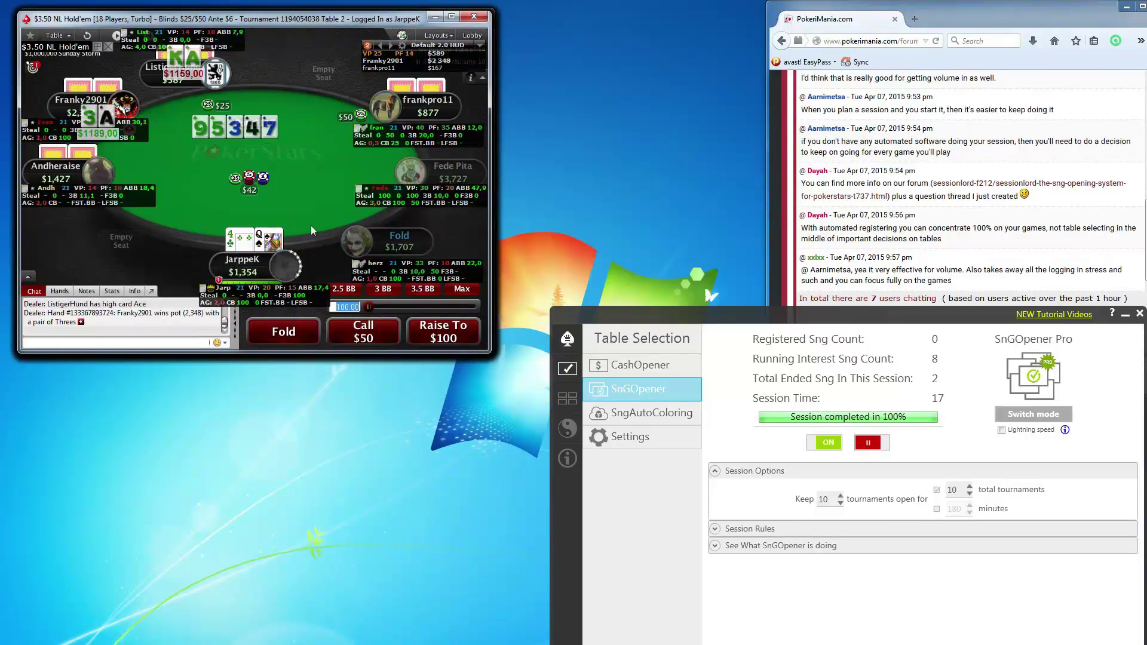
click(286, 332)
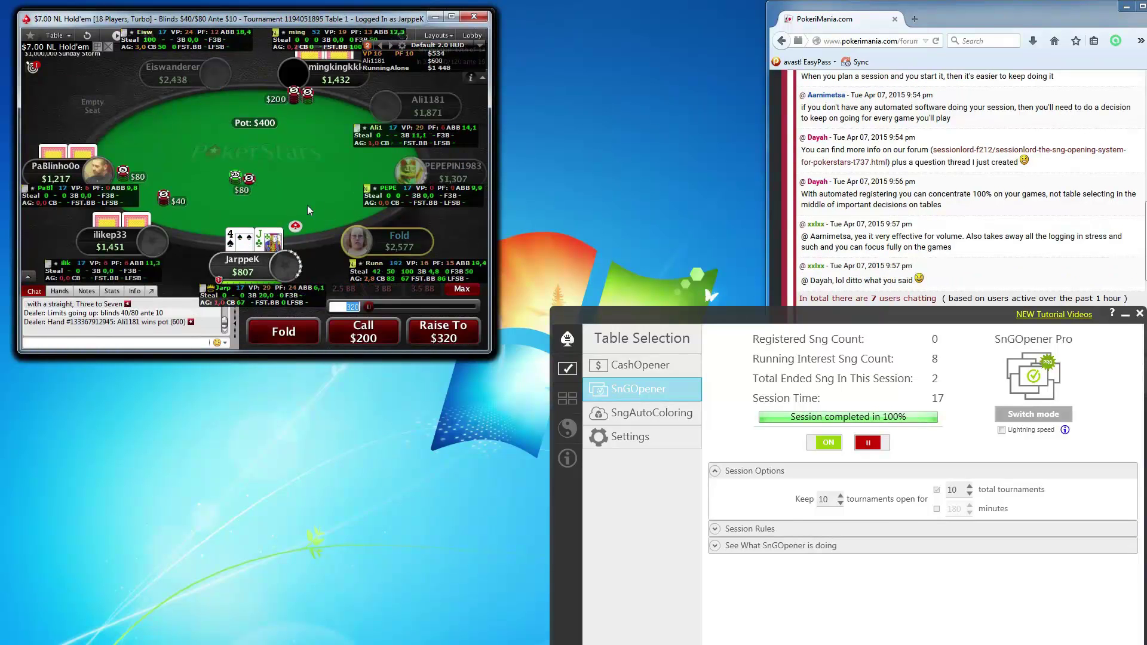
click(285, 332)
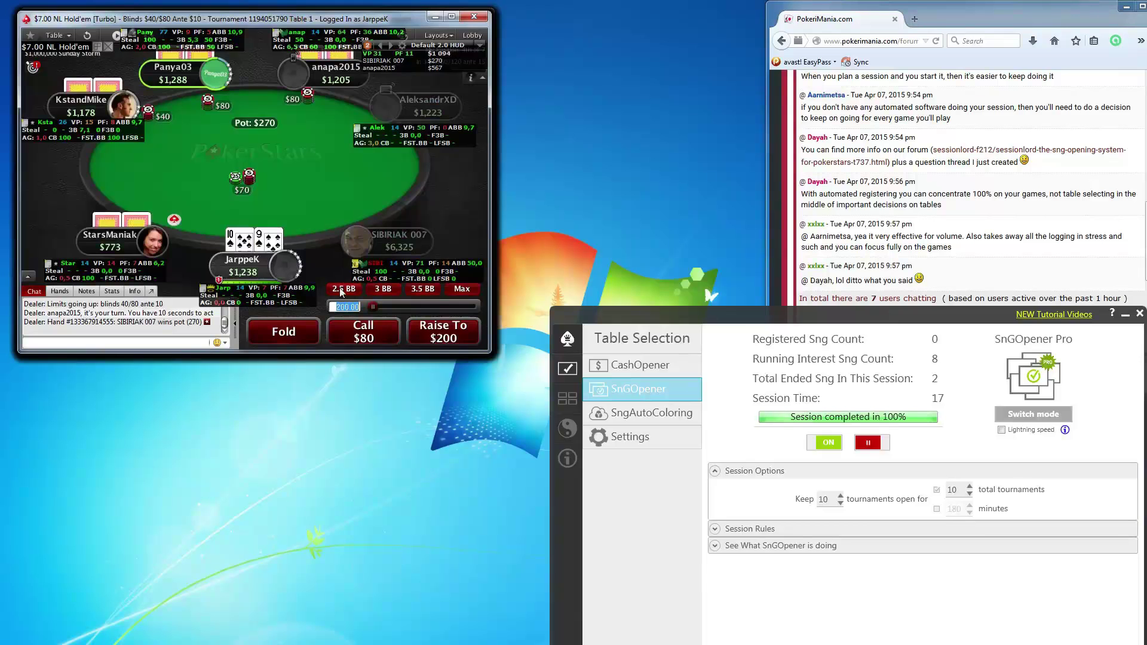
click(287, 333)
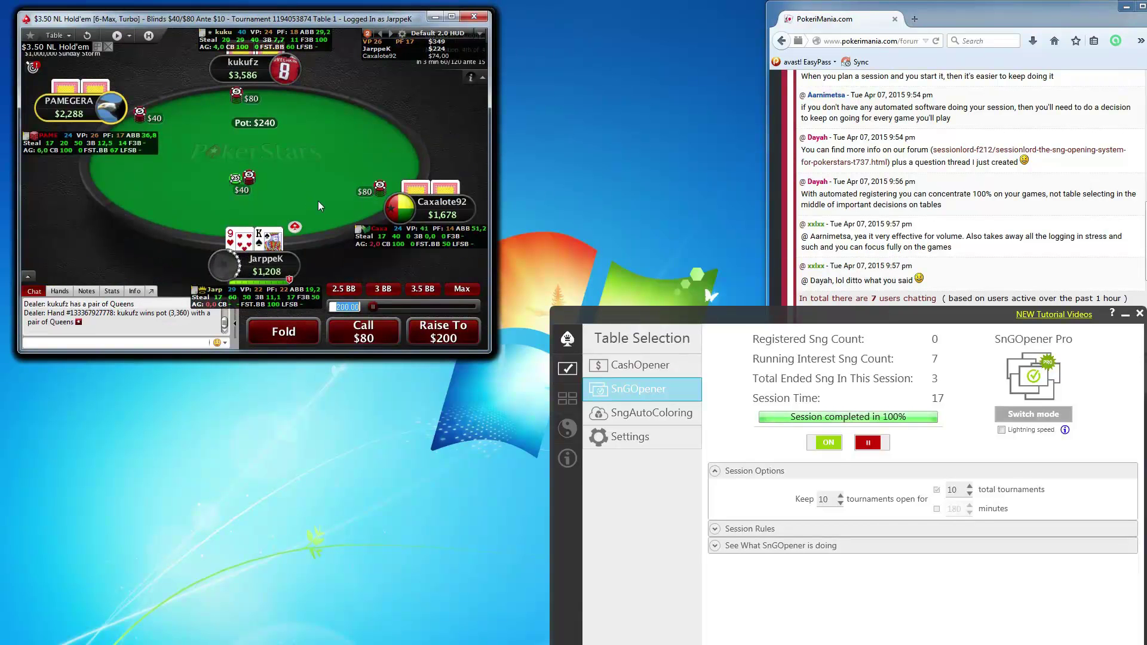
click(281, 332)
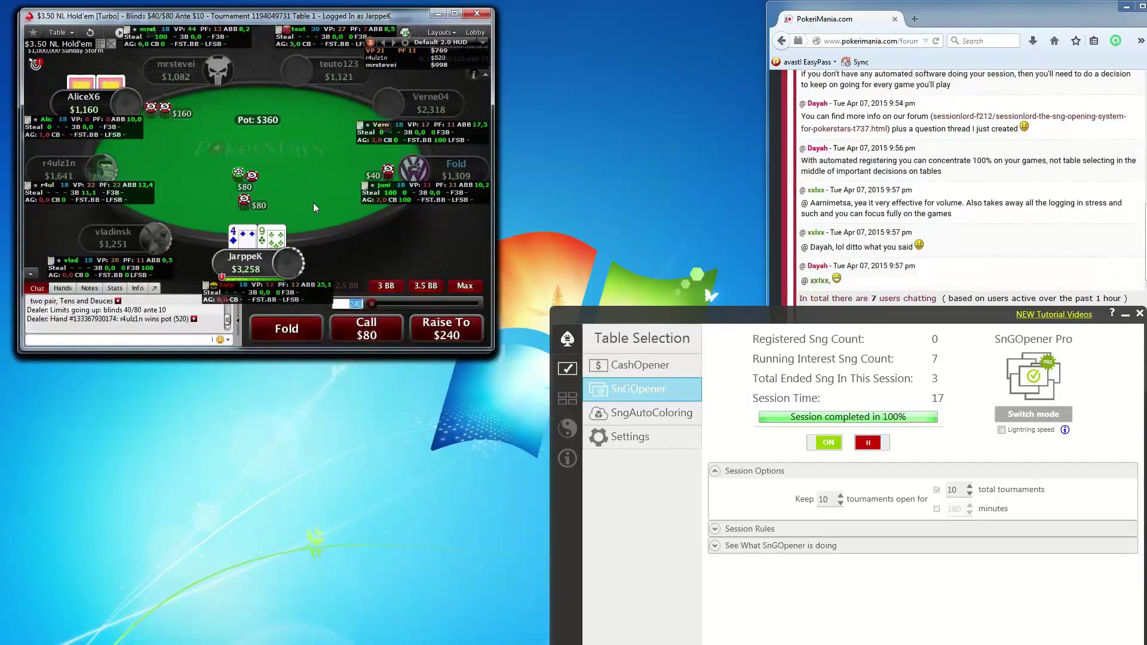
click(287, 330)
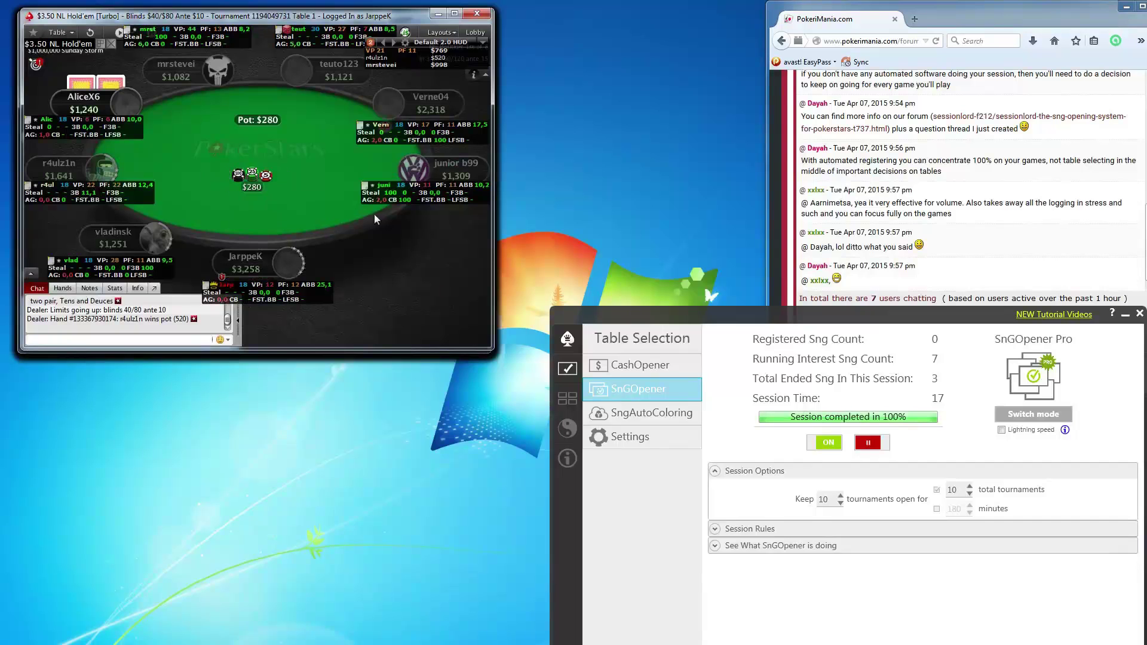